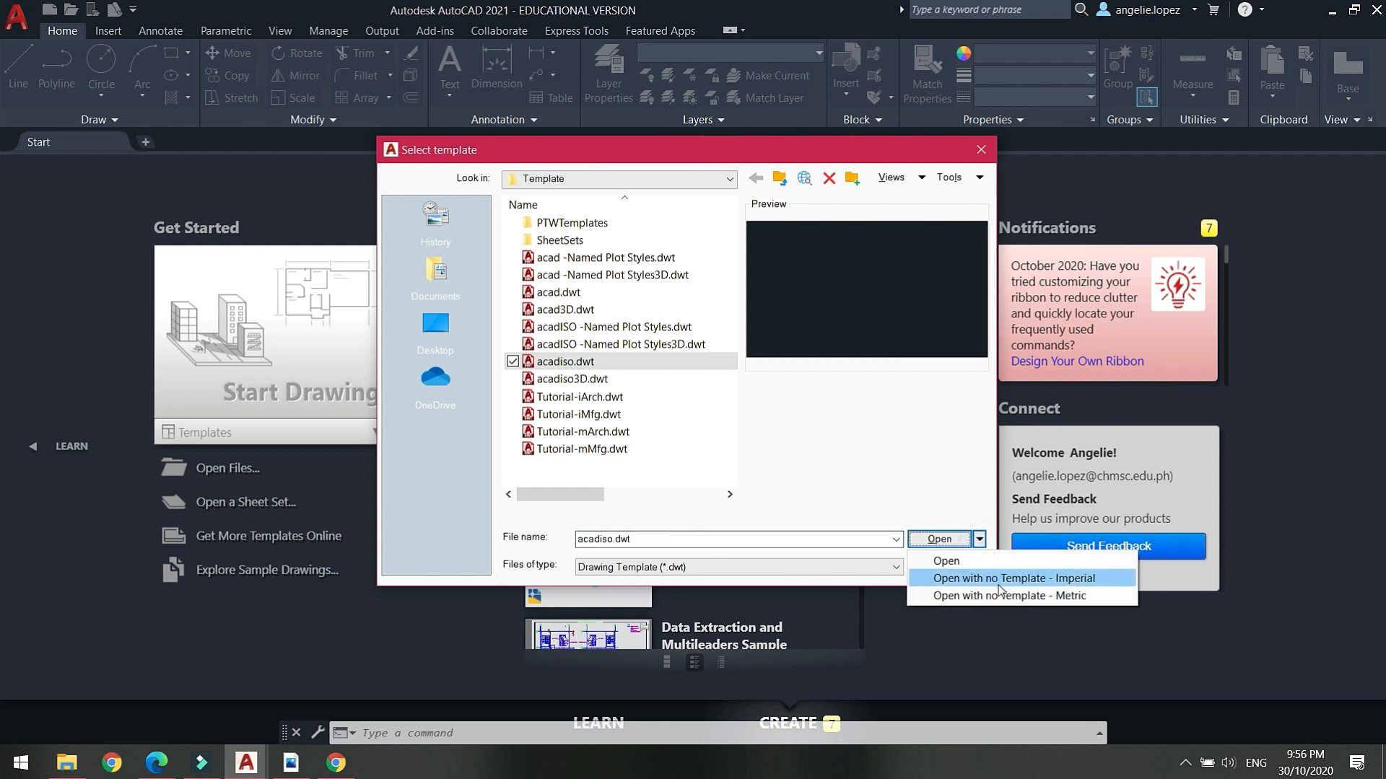
Start a new metric drawing without a template and accept decimal drawing units in millimeters.
left_click(1021, 595)
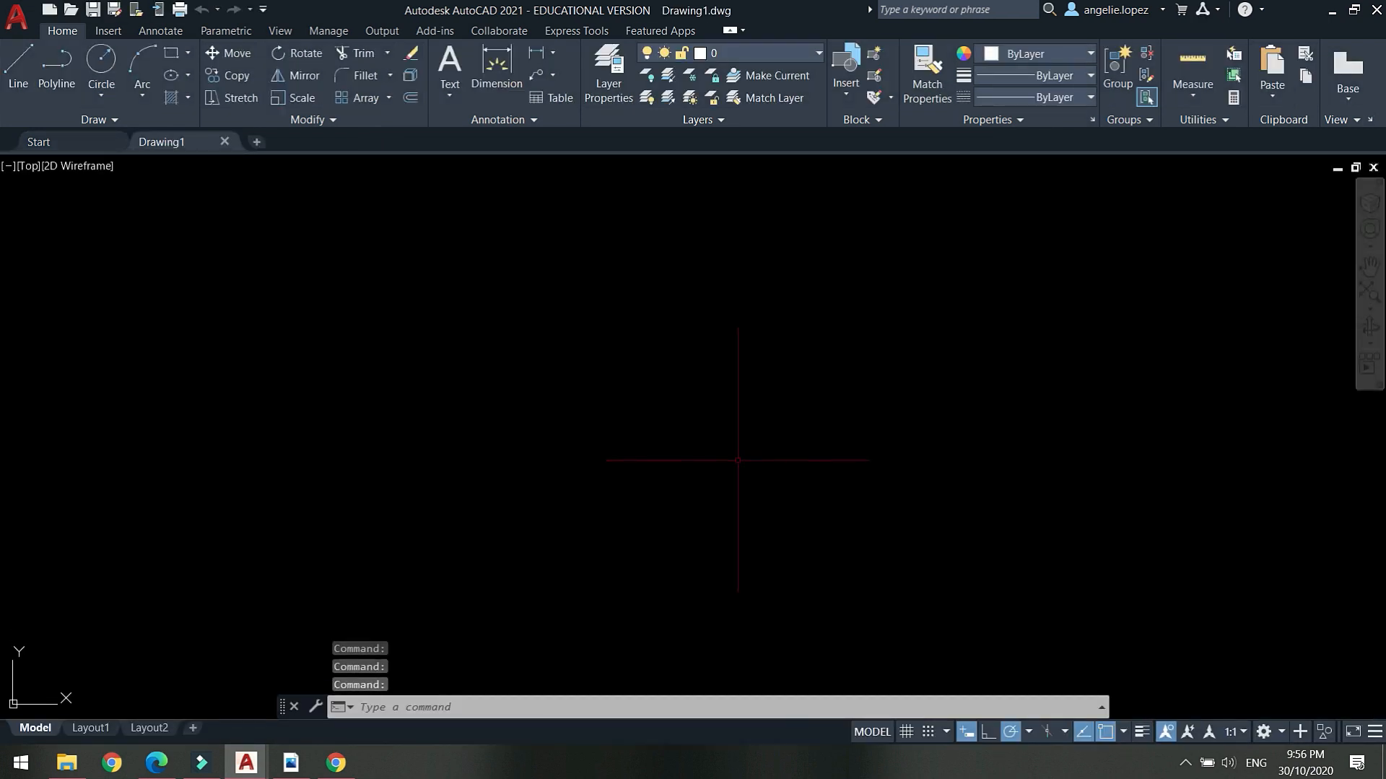
type("UNITS")
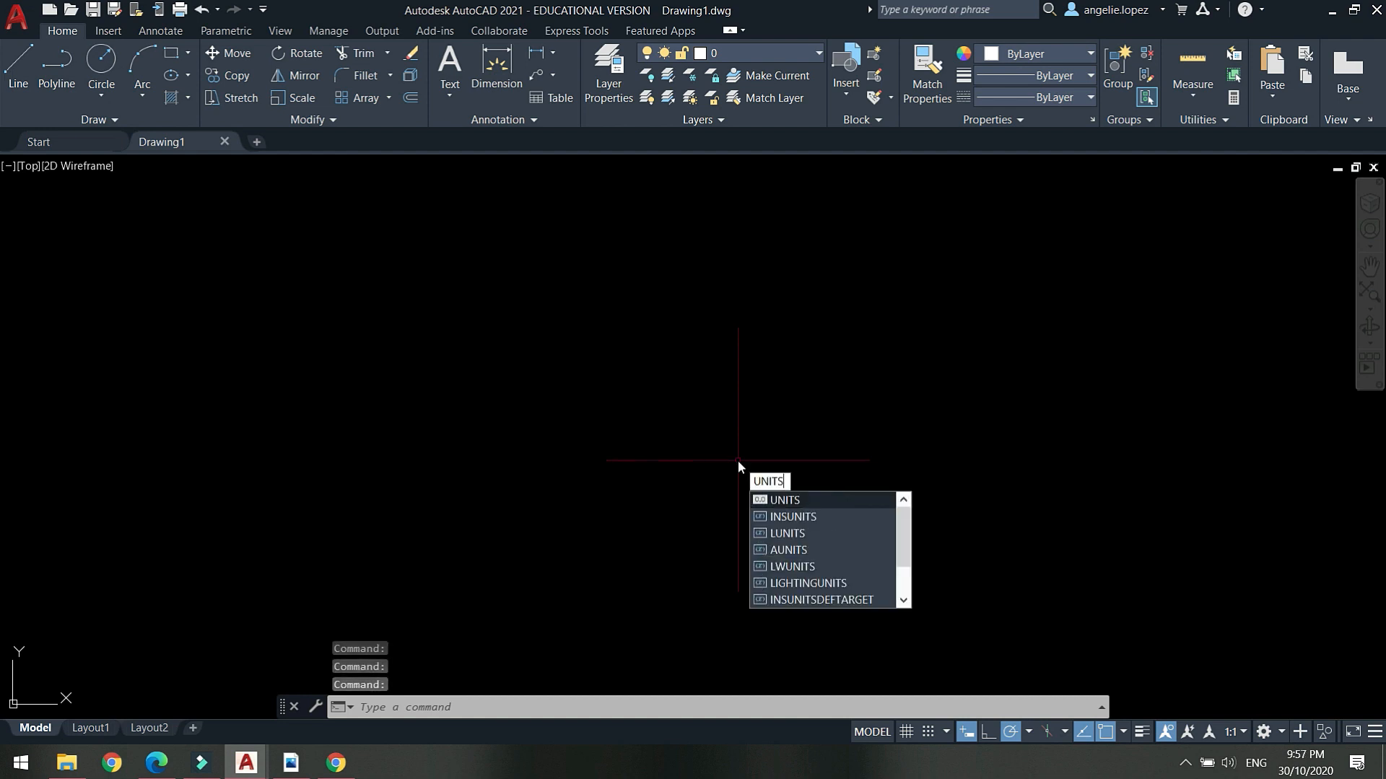
key("Return")
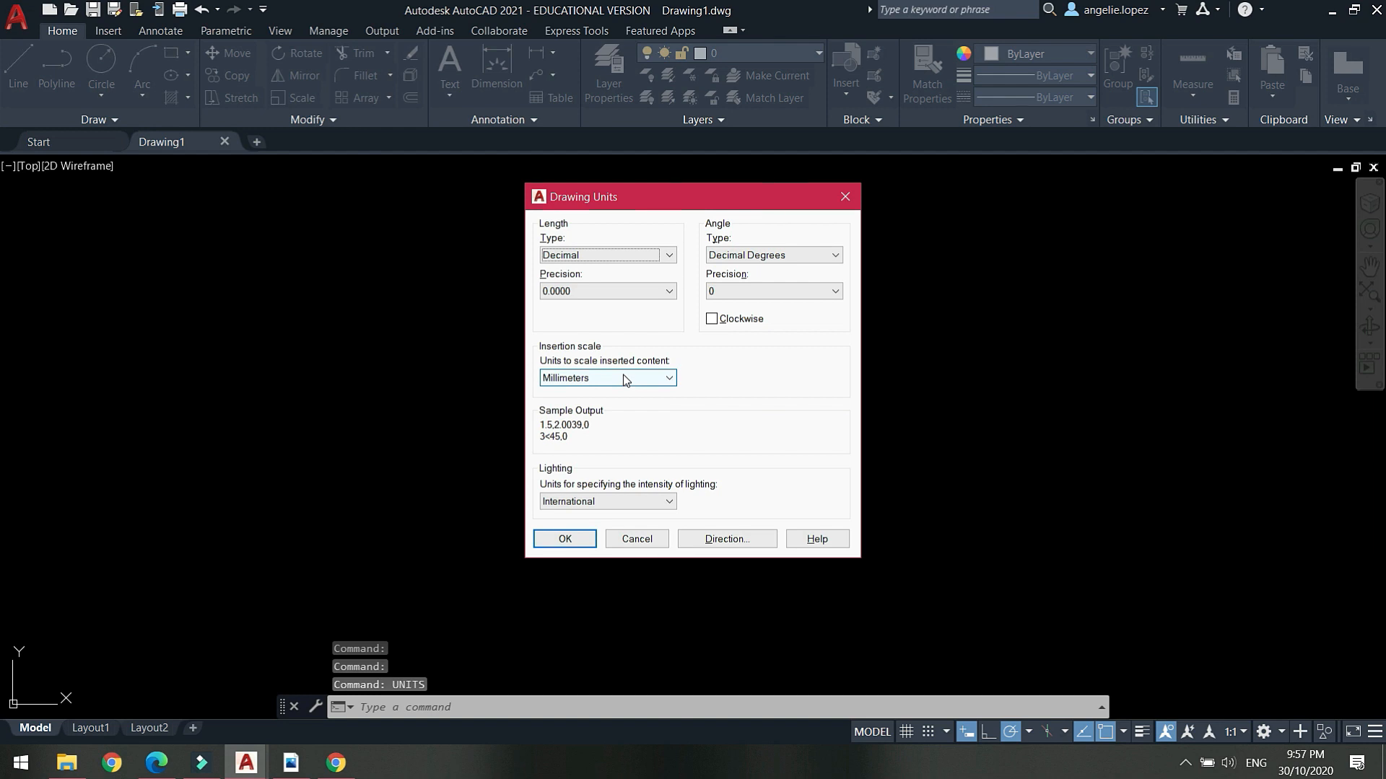
left_click(575, 541)
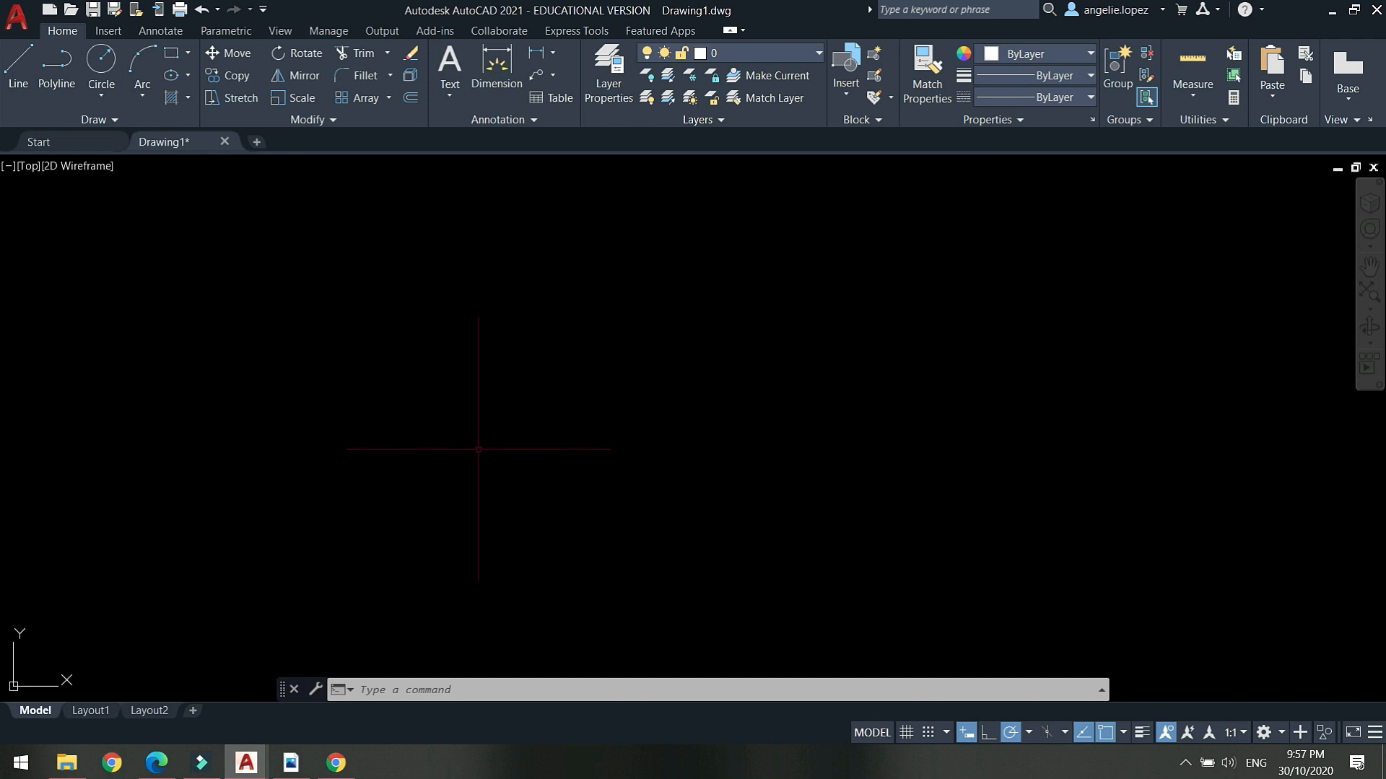
Open the Layer Properties Manager, narrow and reposition its palette, and close it.
left_click(608, 73)
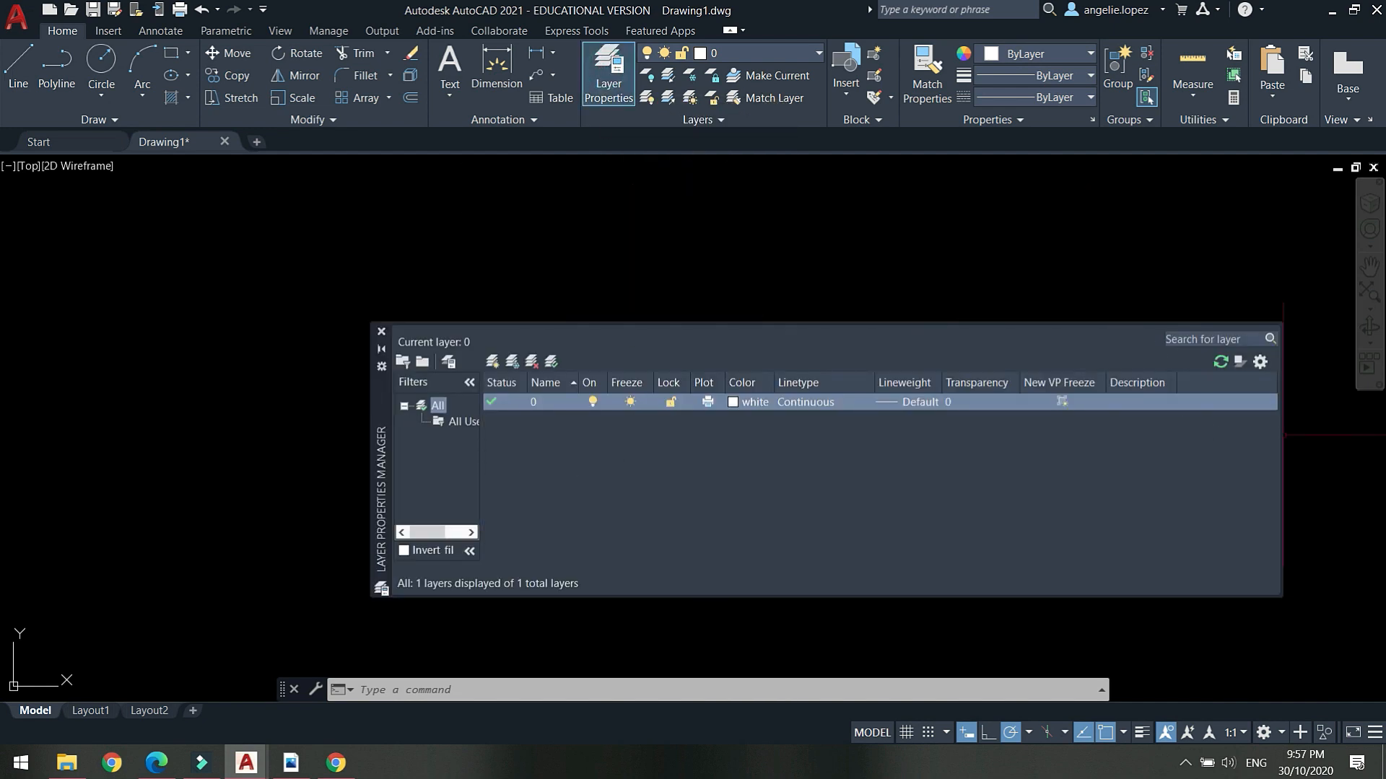
left_click_drag(1281, 443, 1197, 443)
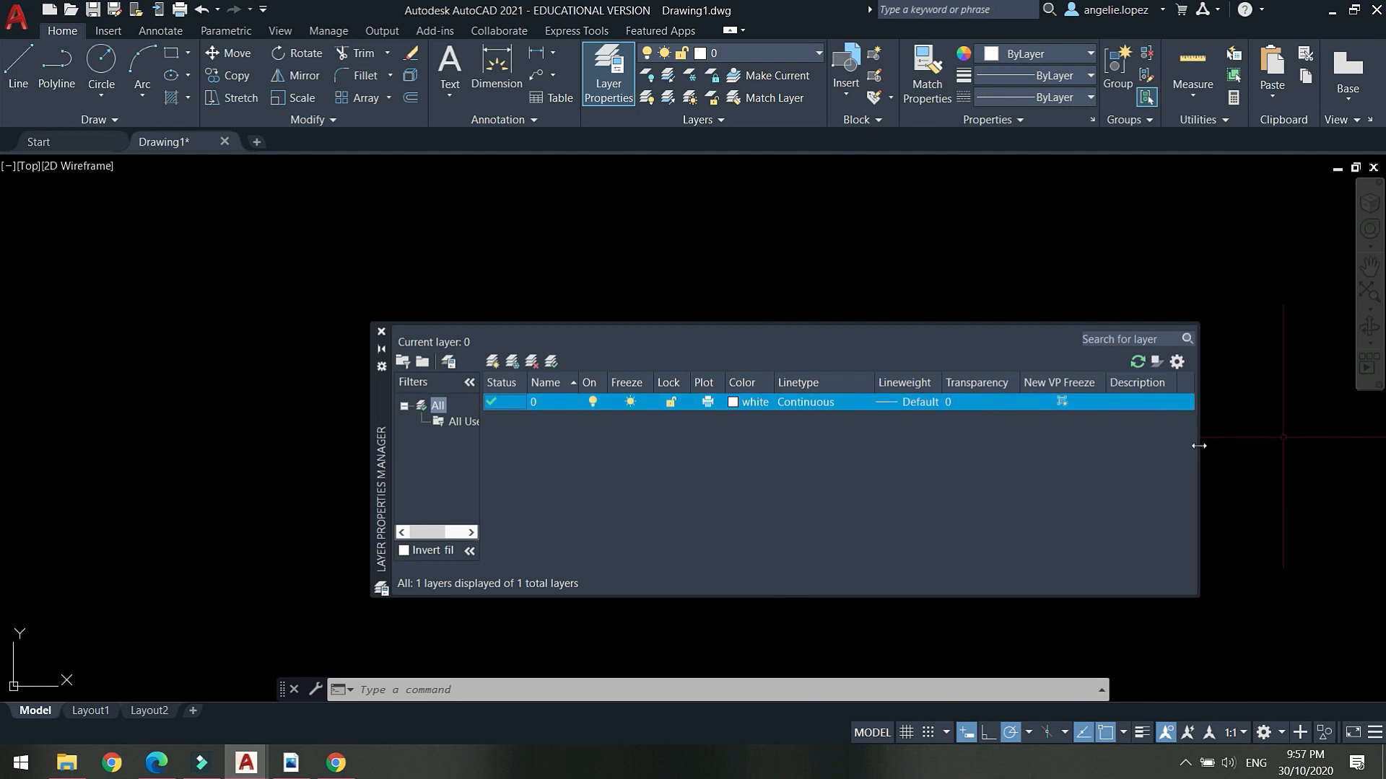
left_click_drag(382, 388, 325, 359)
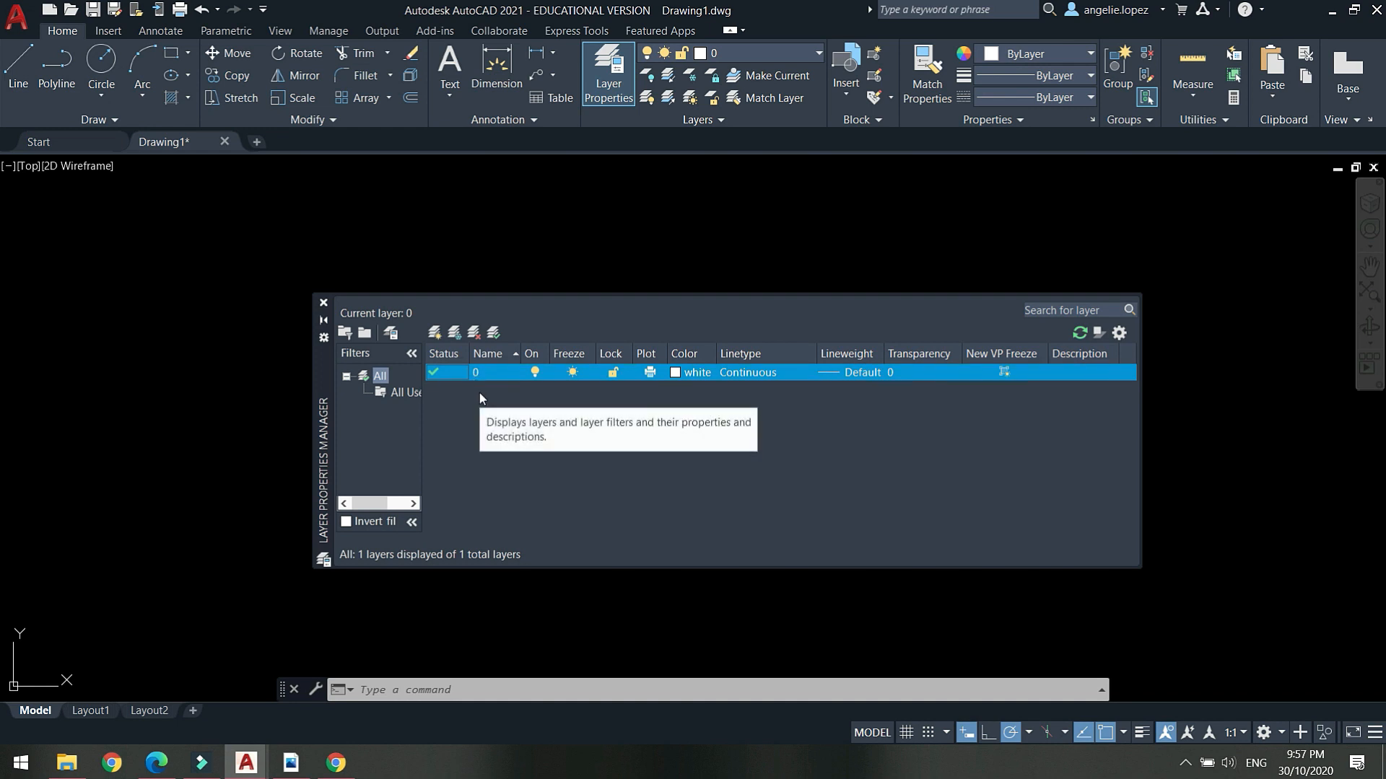
left_click_drag(319, 371, 446, 380)
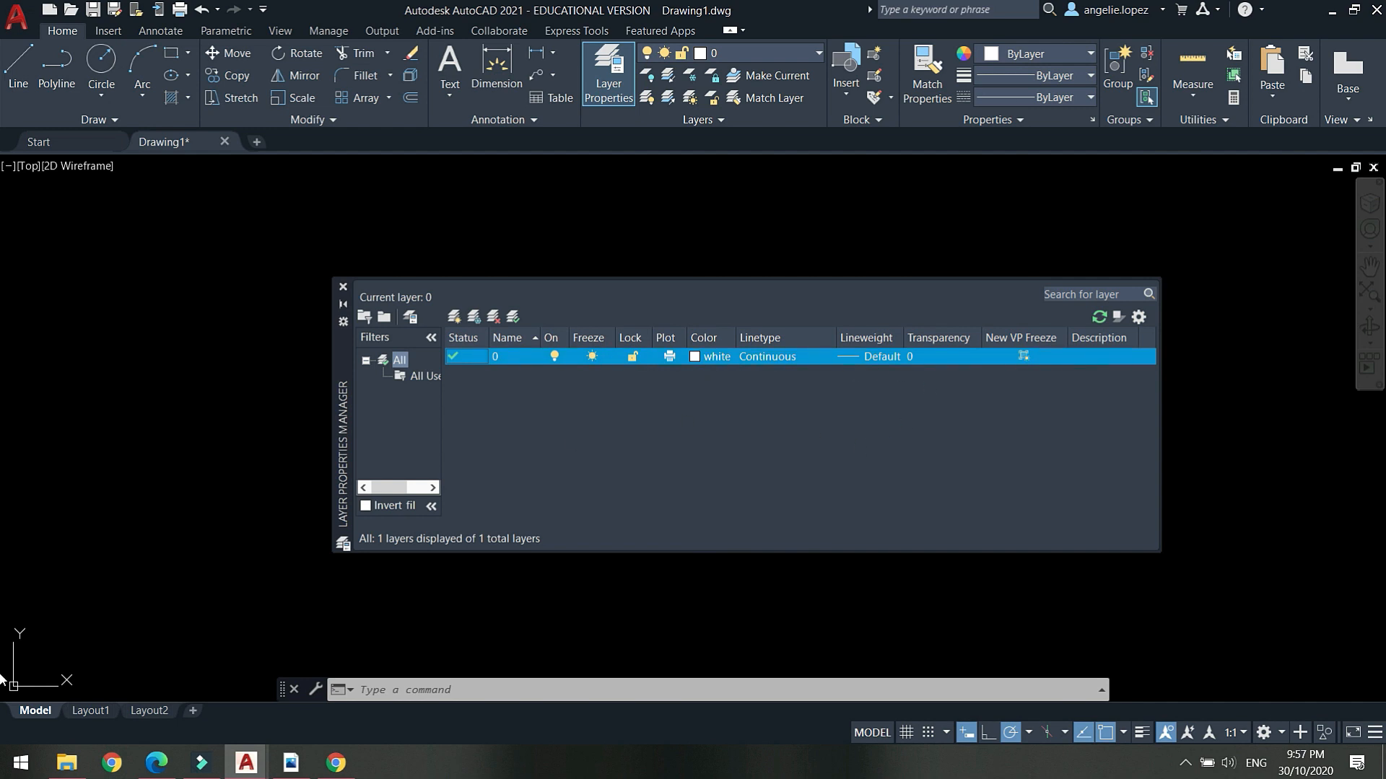
left_click(344, 288)
Draw a freehand circle on layer 0 in the empty drawing area.
middle_click_drag(830, 361, 766, 347)
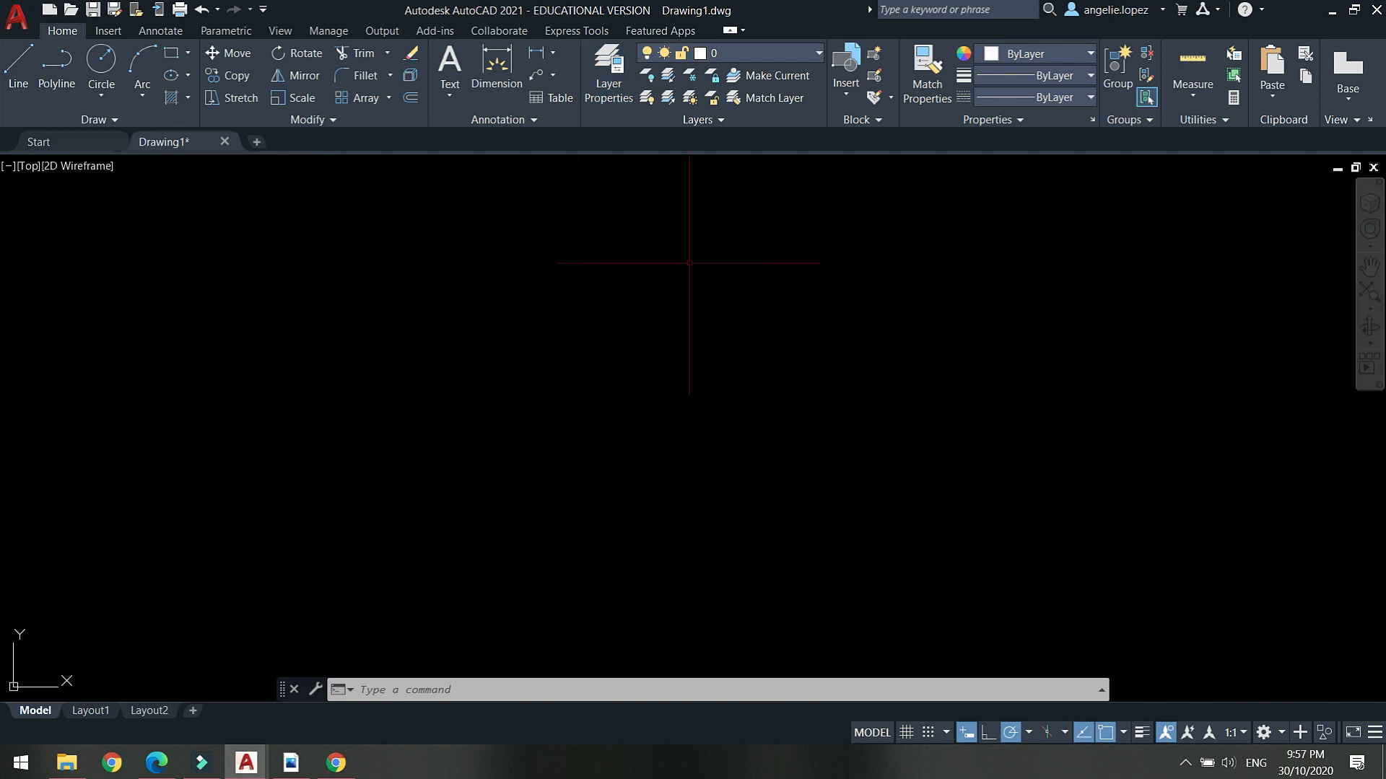
type("c")
key("Return")
left_click(555, 339)
left_click(629, 427)
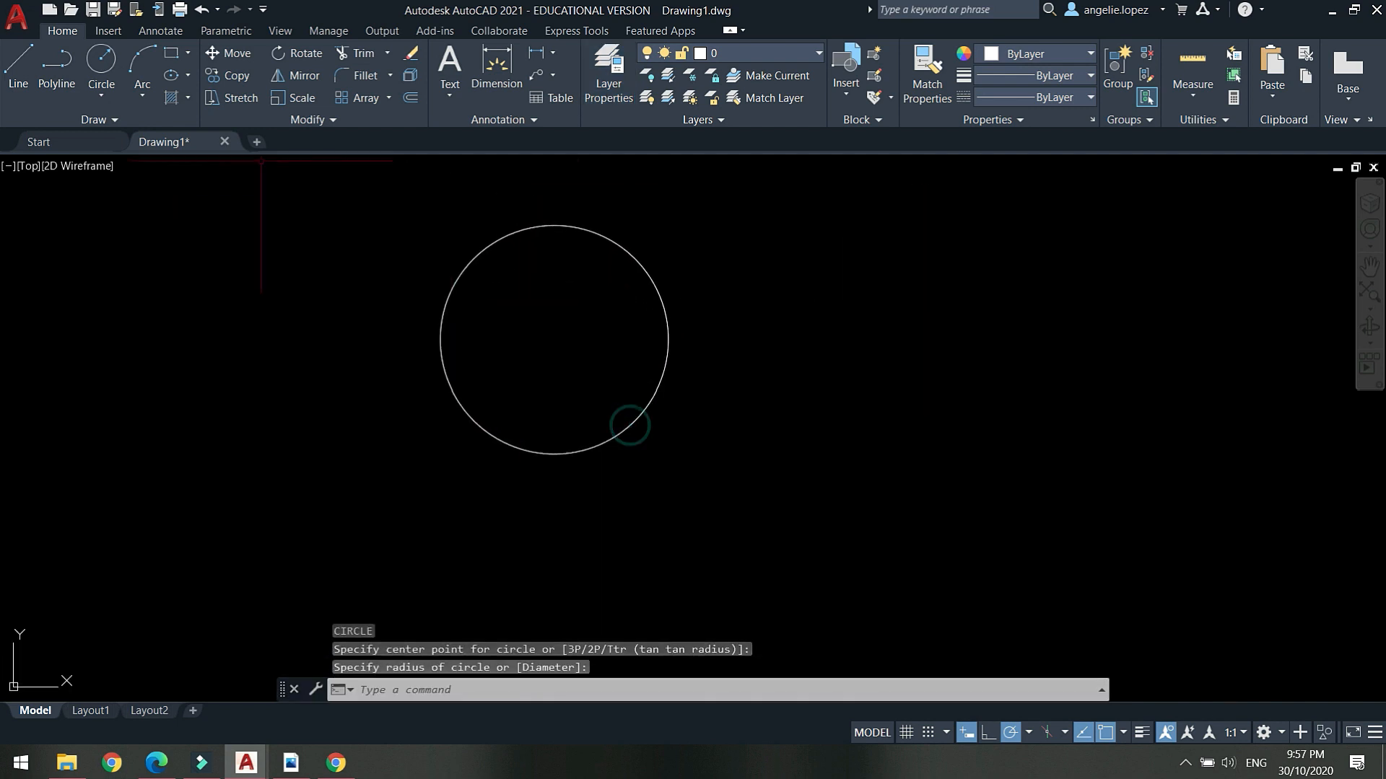
Draw a rectangle overlapping the circle, with its upper-left corner inside the circle and its opposite corner outside.
type("rec")
key("Return")
left_click(545, 304)
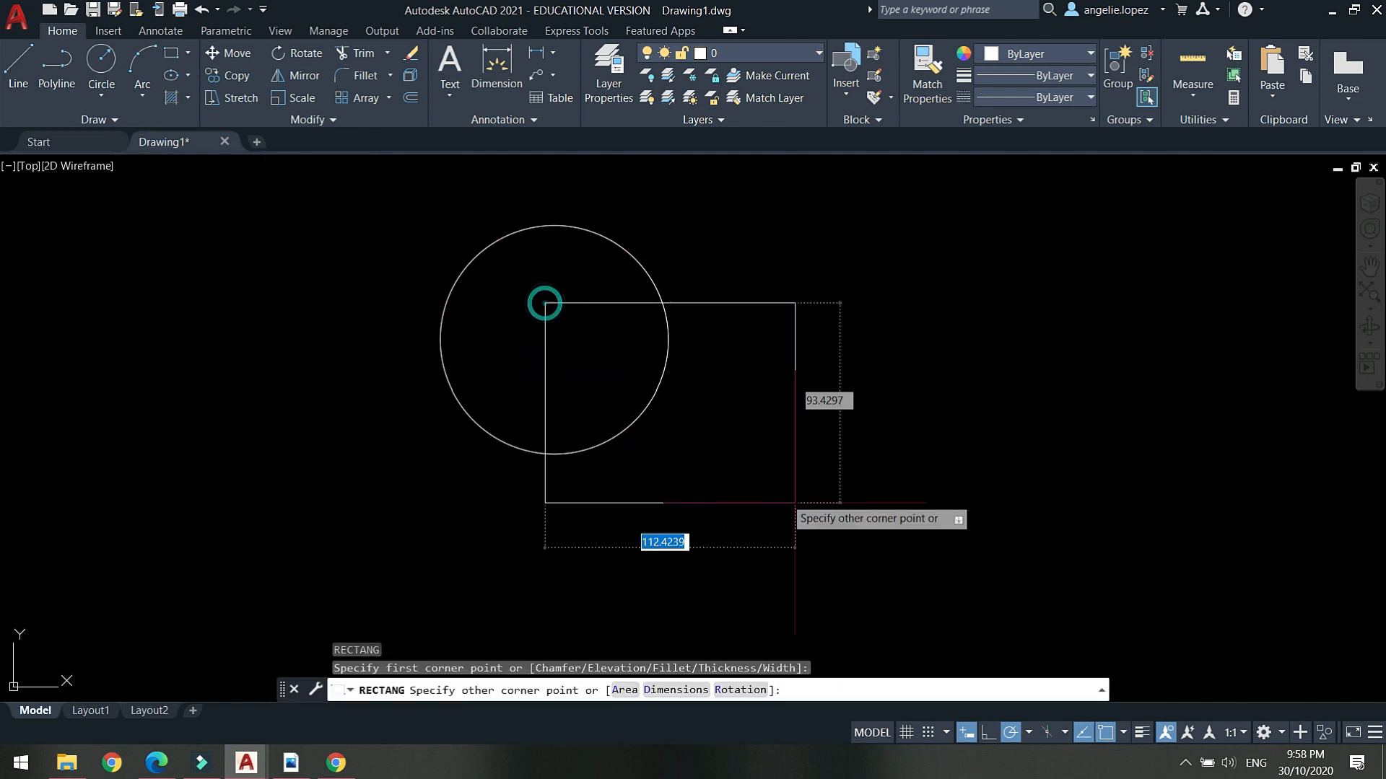
left_click(844, 527)
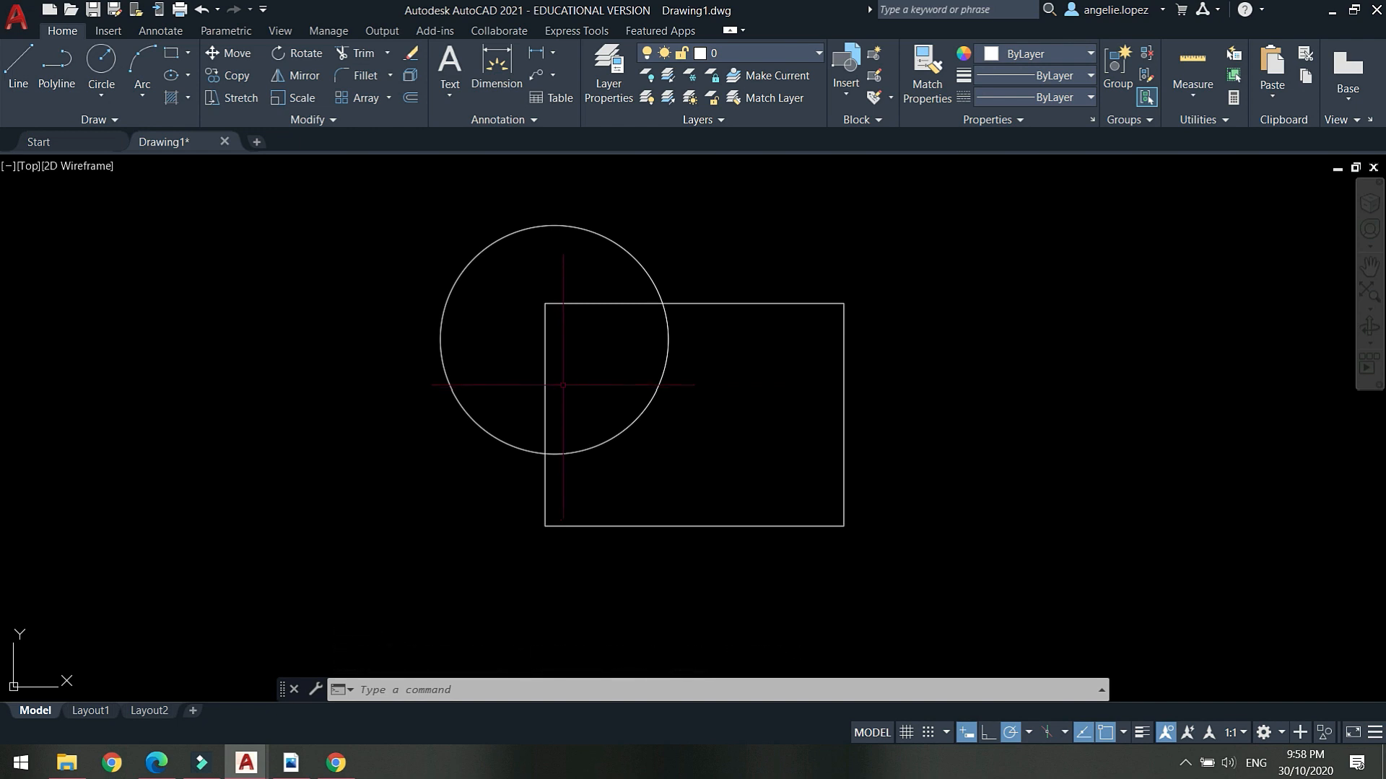
Create a new layer named OBJECT in the Layer Properties Manager.
left_click(611, 83)
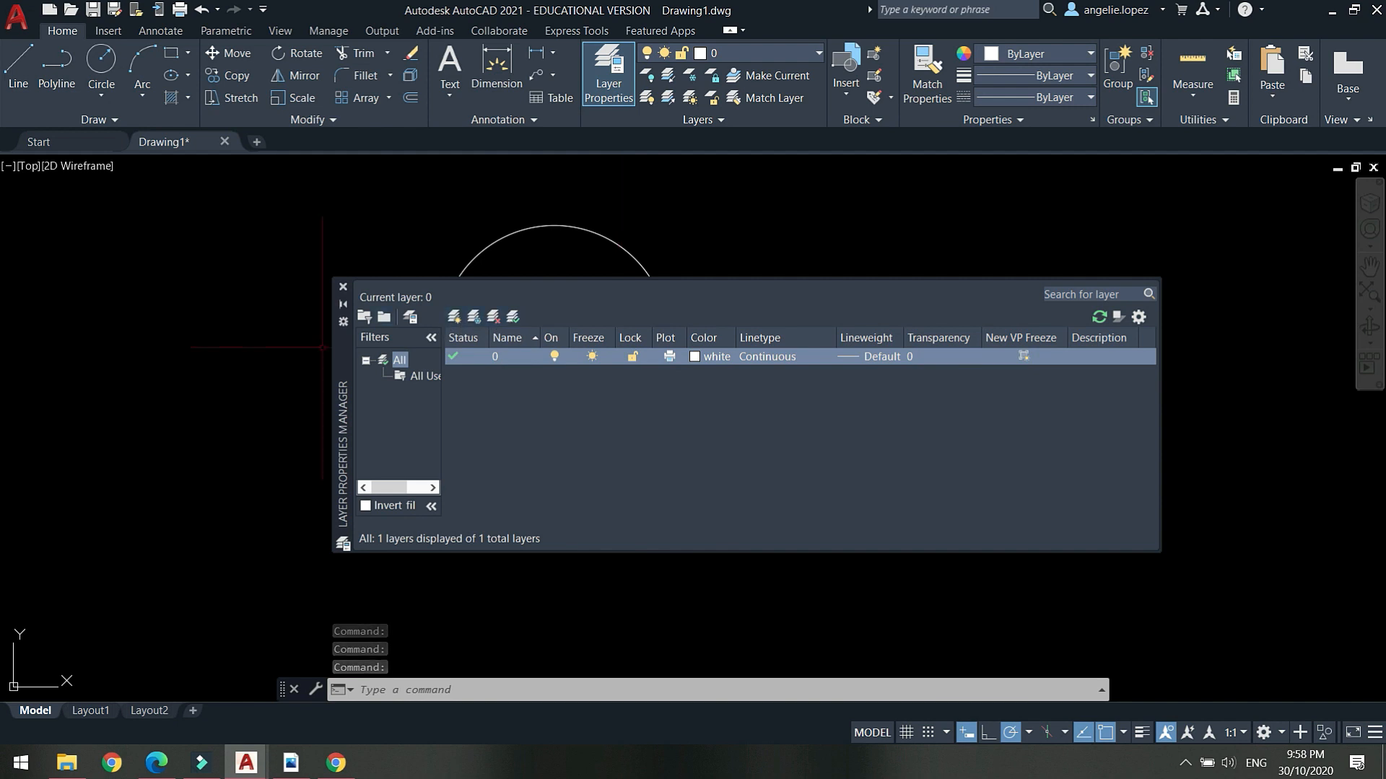
left_click(343, 290)
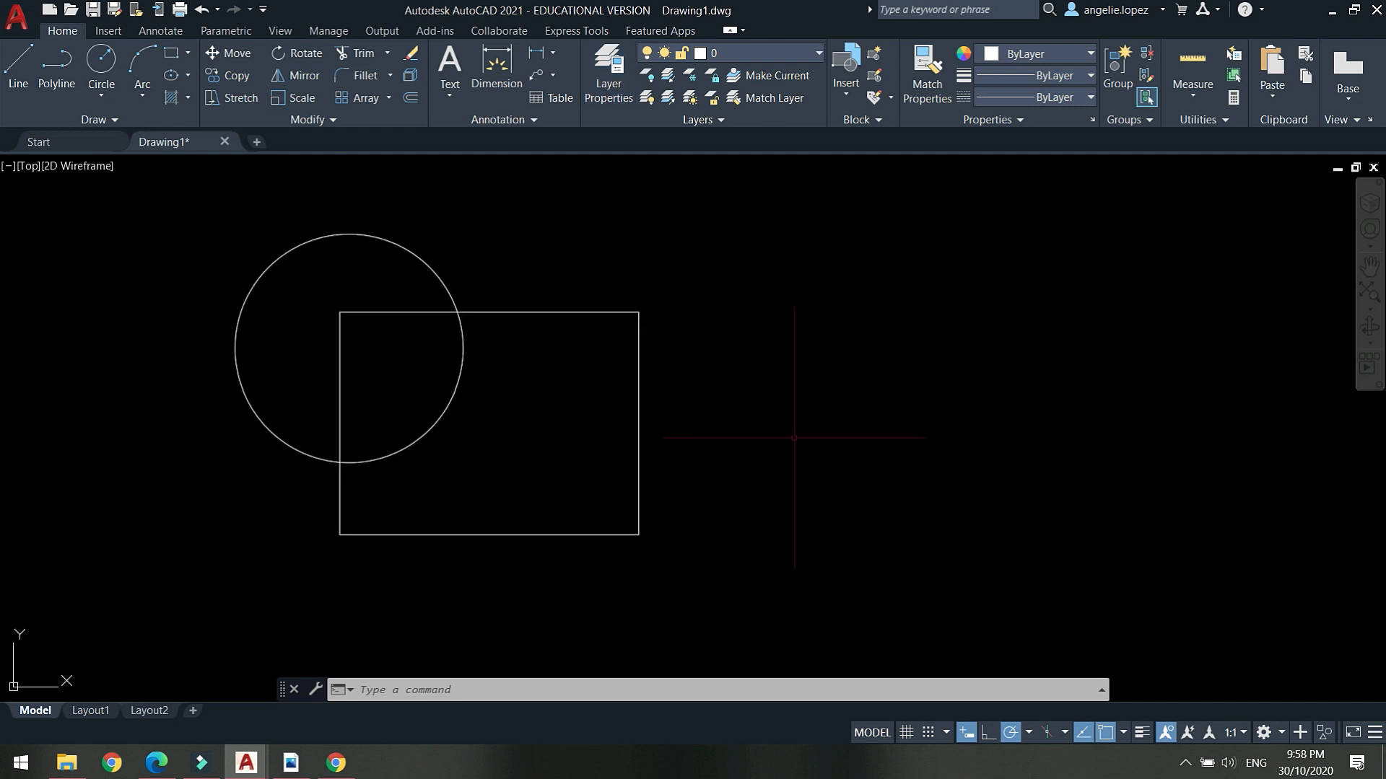
left_click(619, 80)
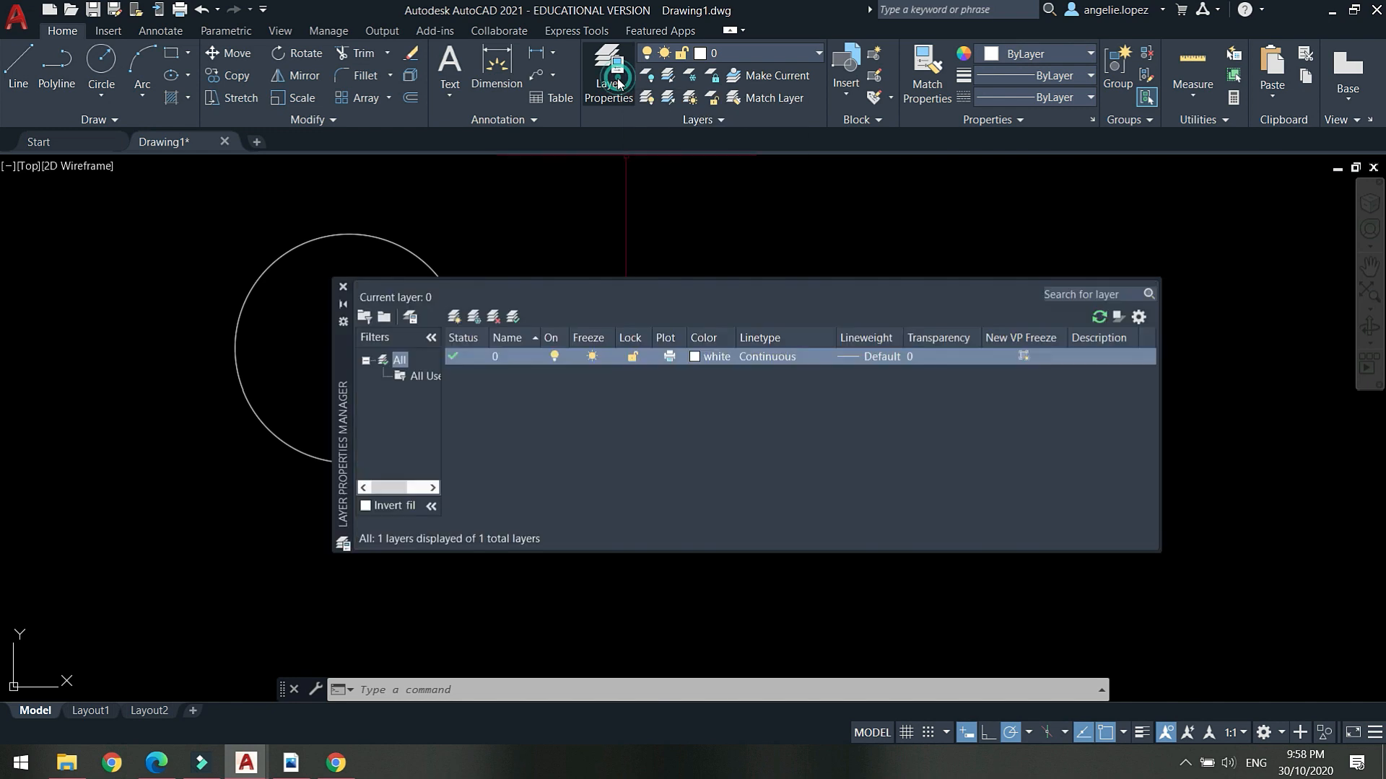
left_click(472, 316)
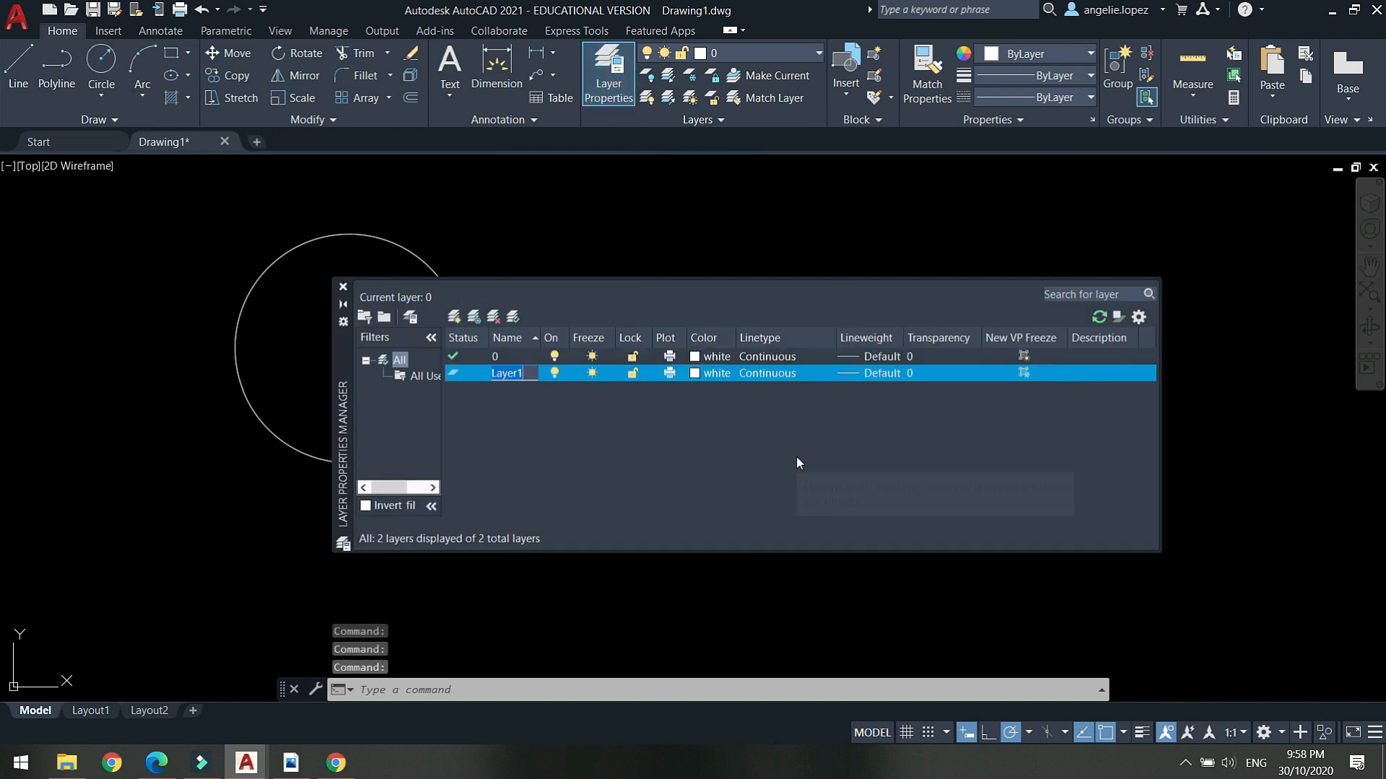
type("OBJECT")
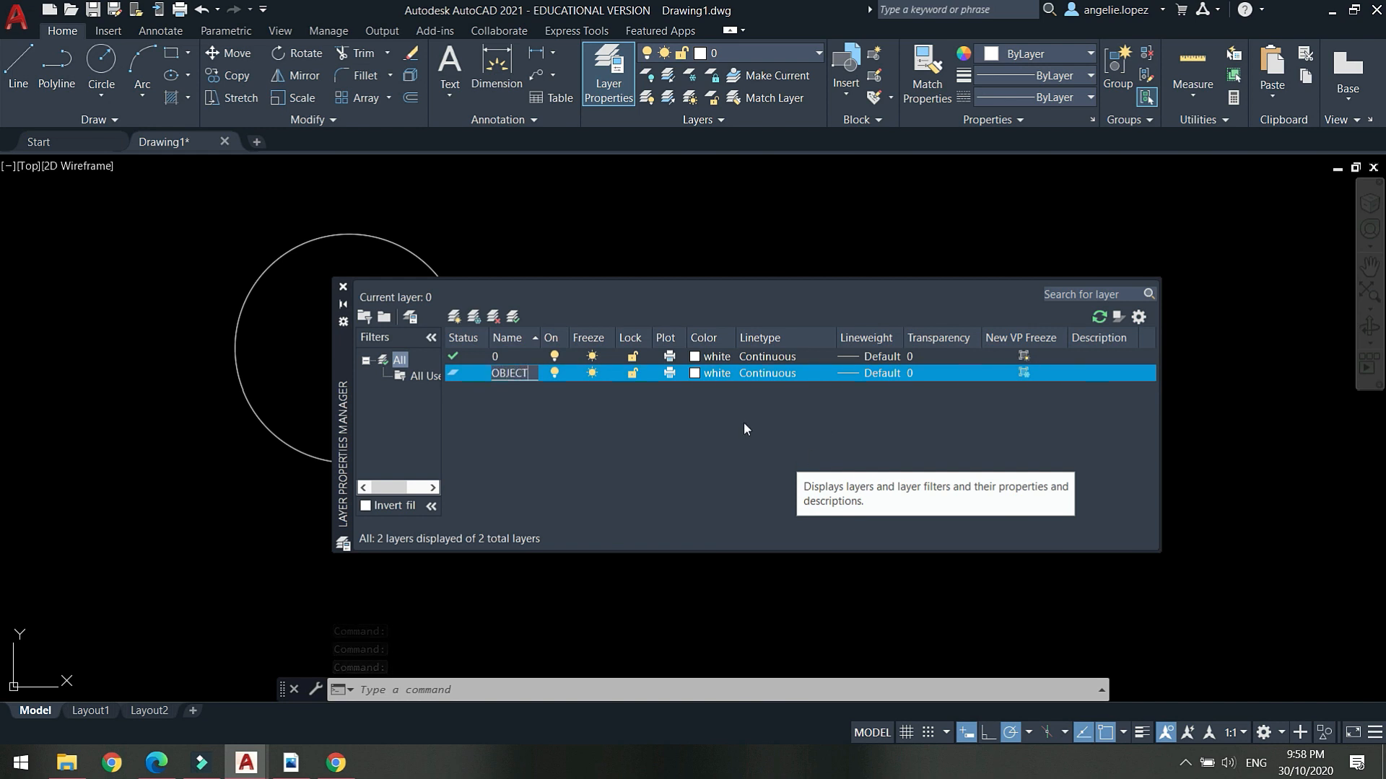
left_click(564, 443)
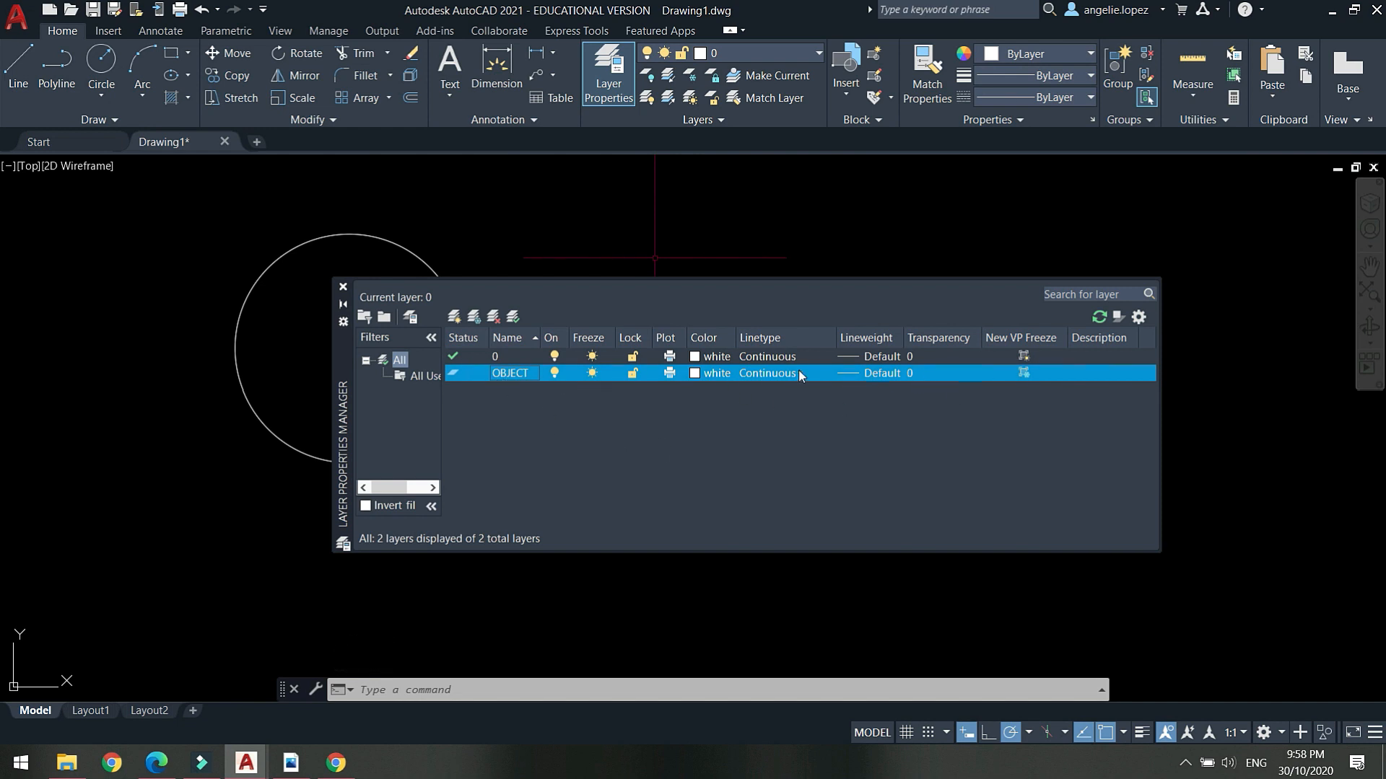
left_click(706, 356)
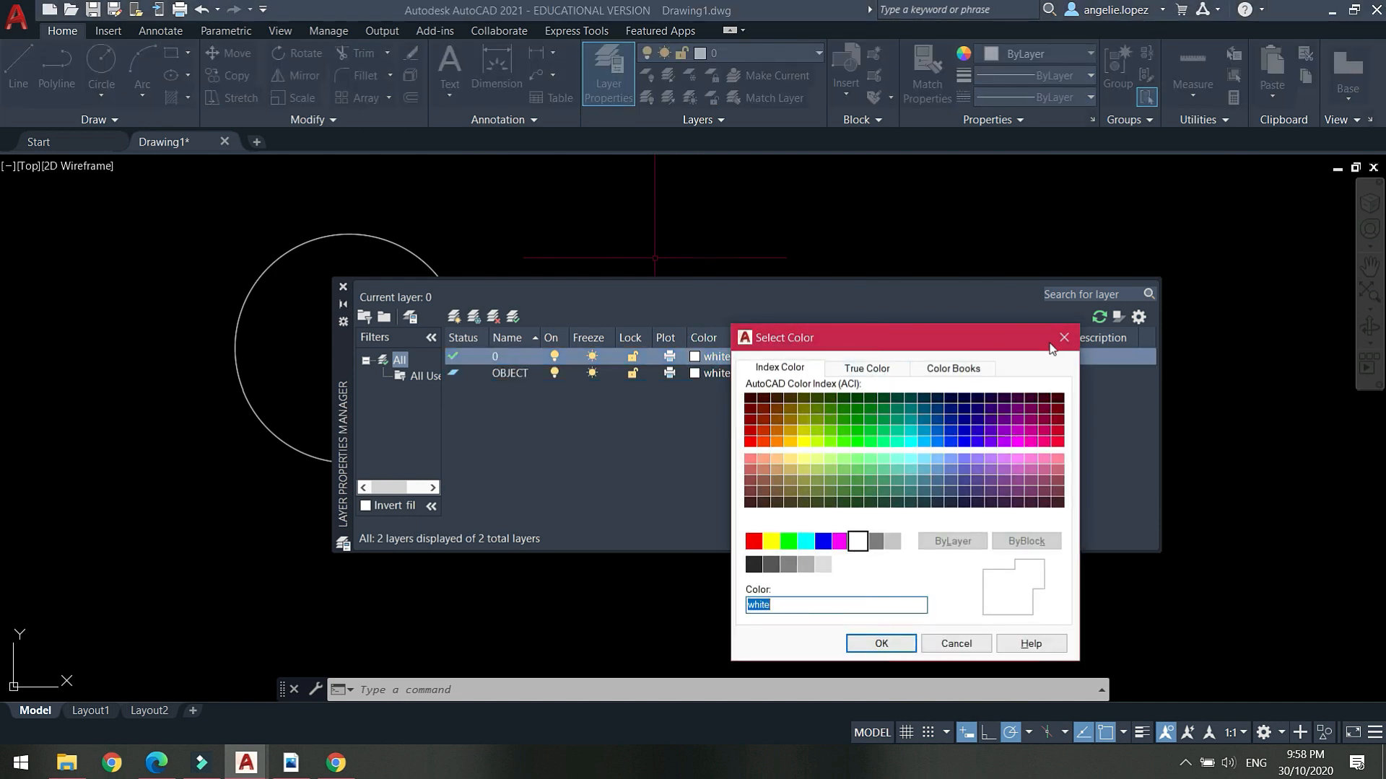
left_click(1063, 337)
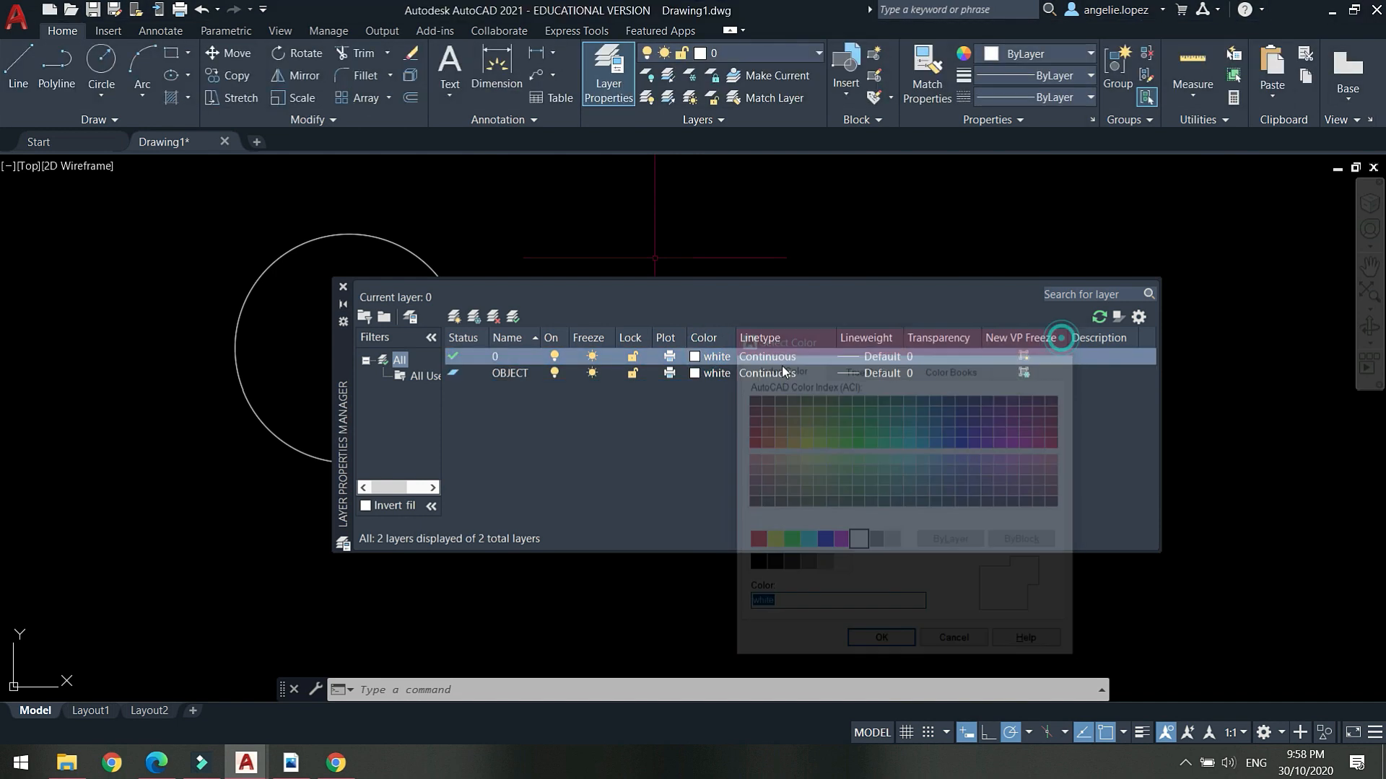
left_click(708, 374)
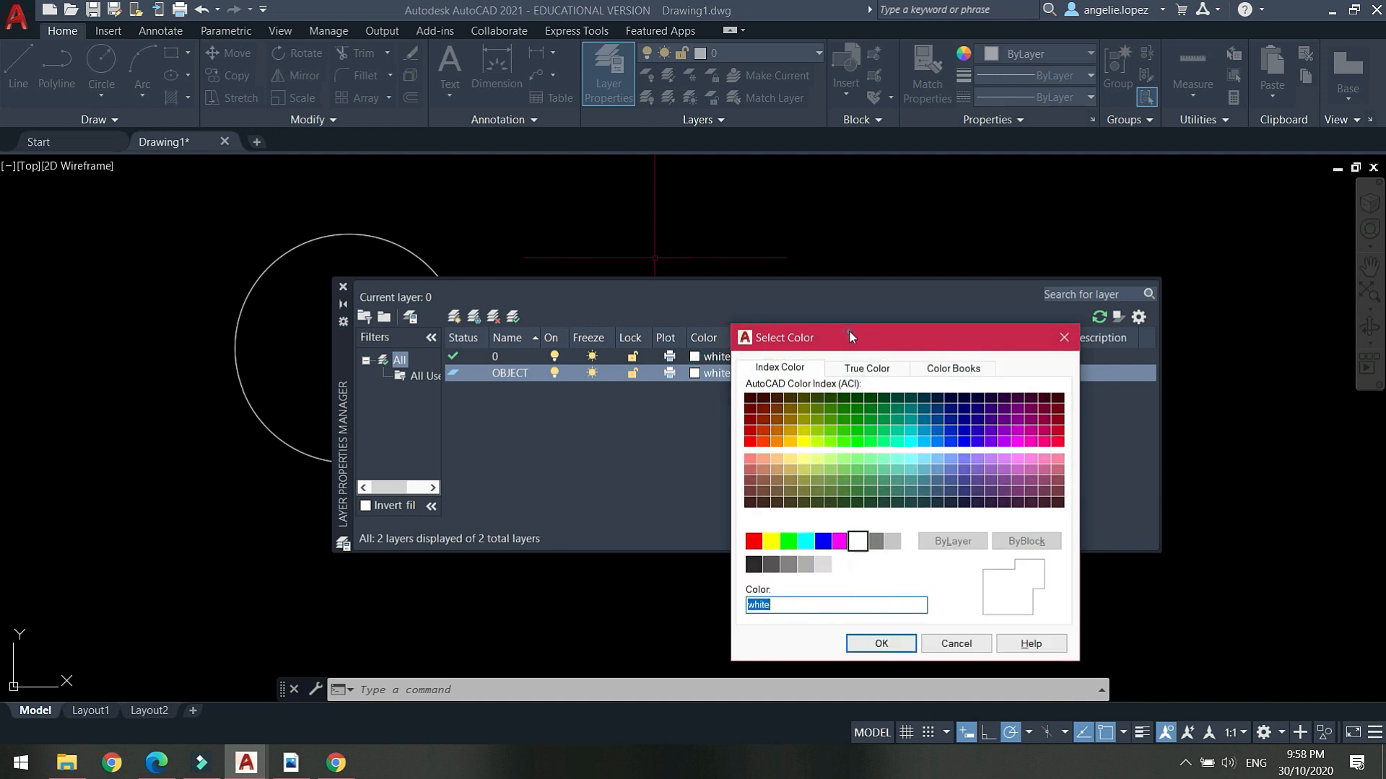
left_click_drag(849, 331, 847, 218)
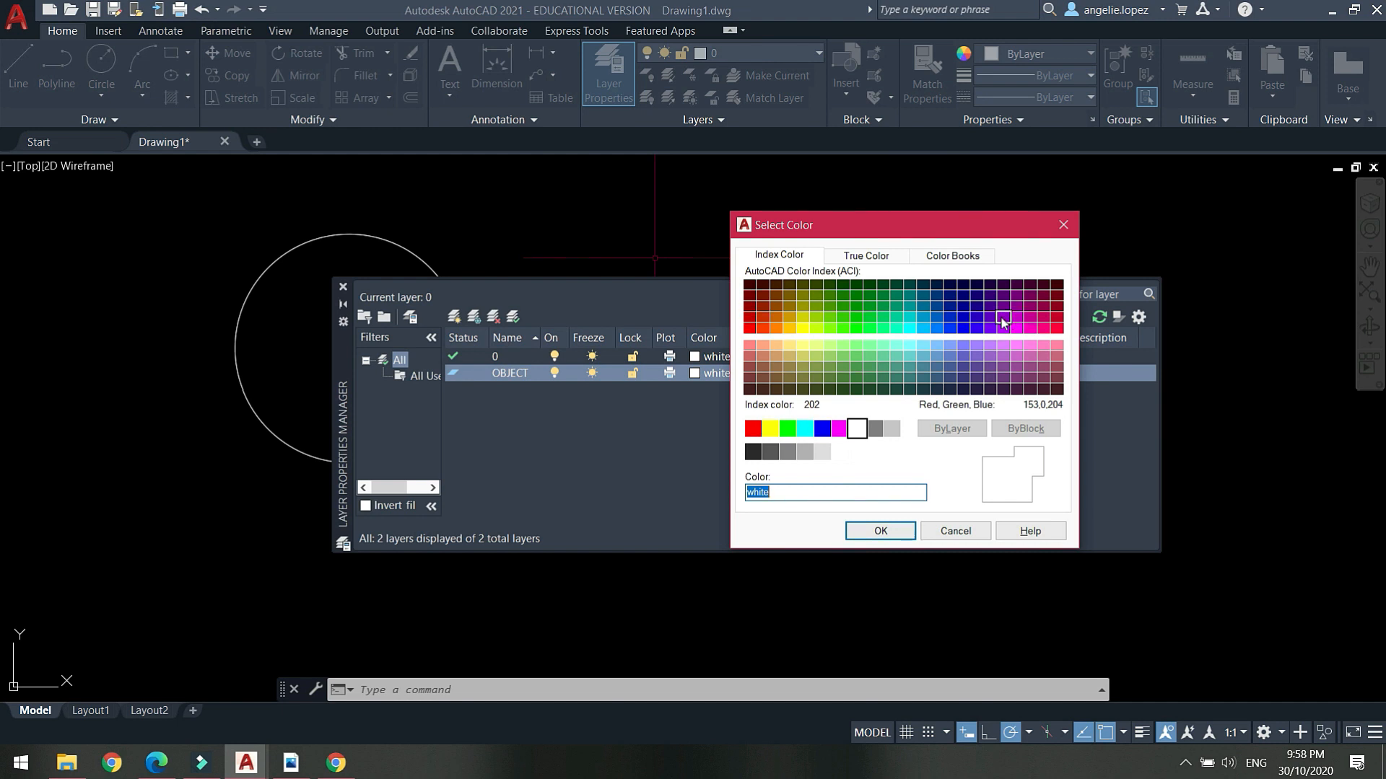
left_click(807, 334)
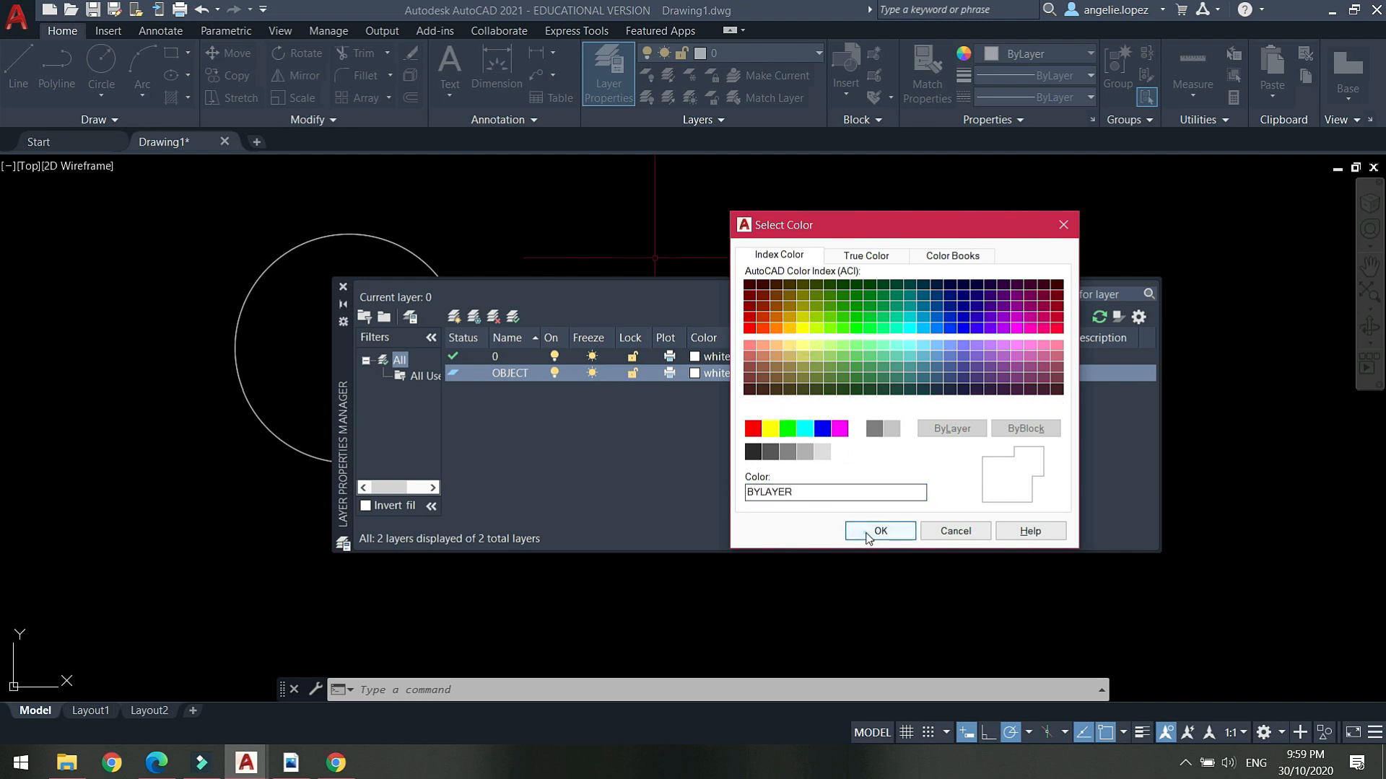
left_click(881, 531)
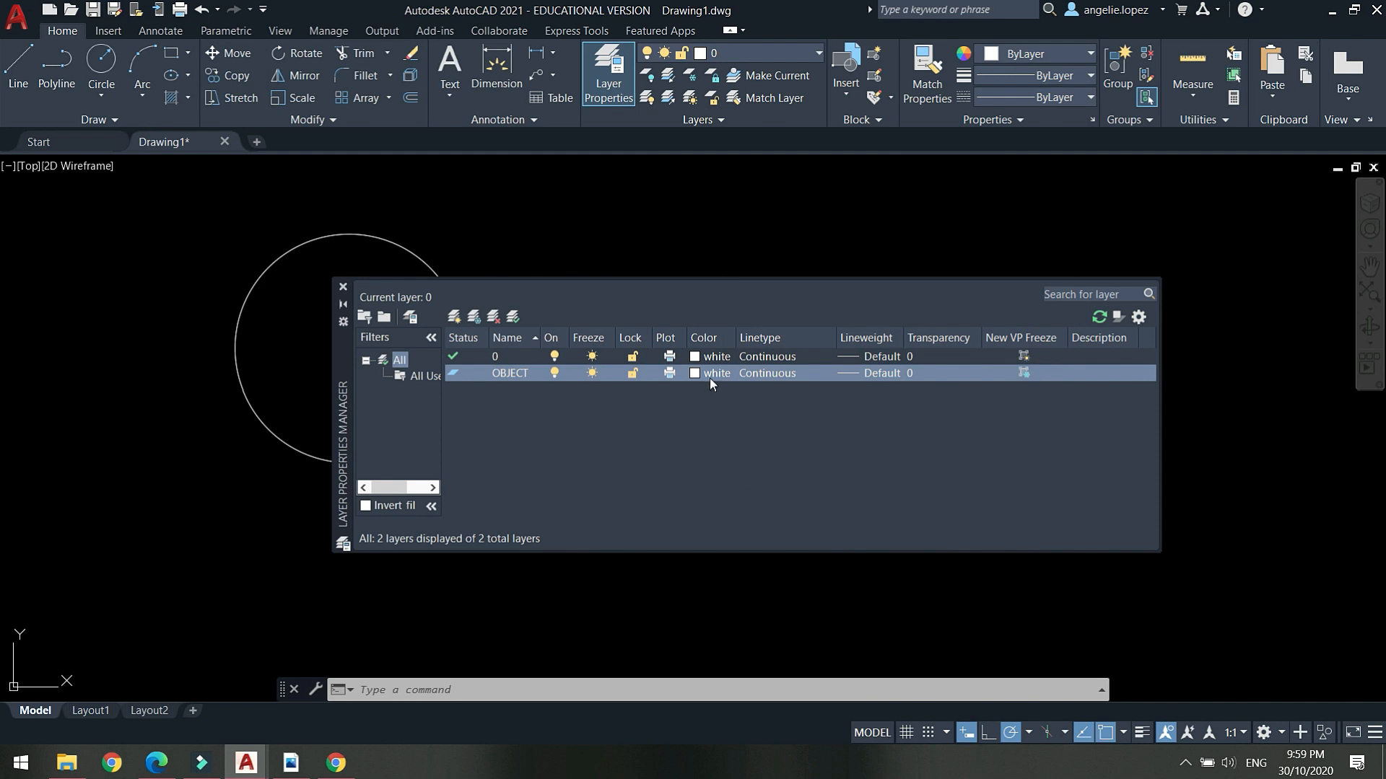
Set the OBJECT layer's color to yellow, index color 50.
left_click_drag(344, 382, 319, 374)
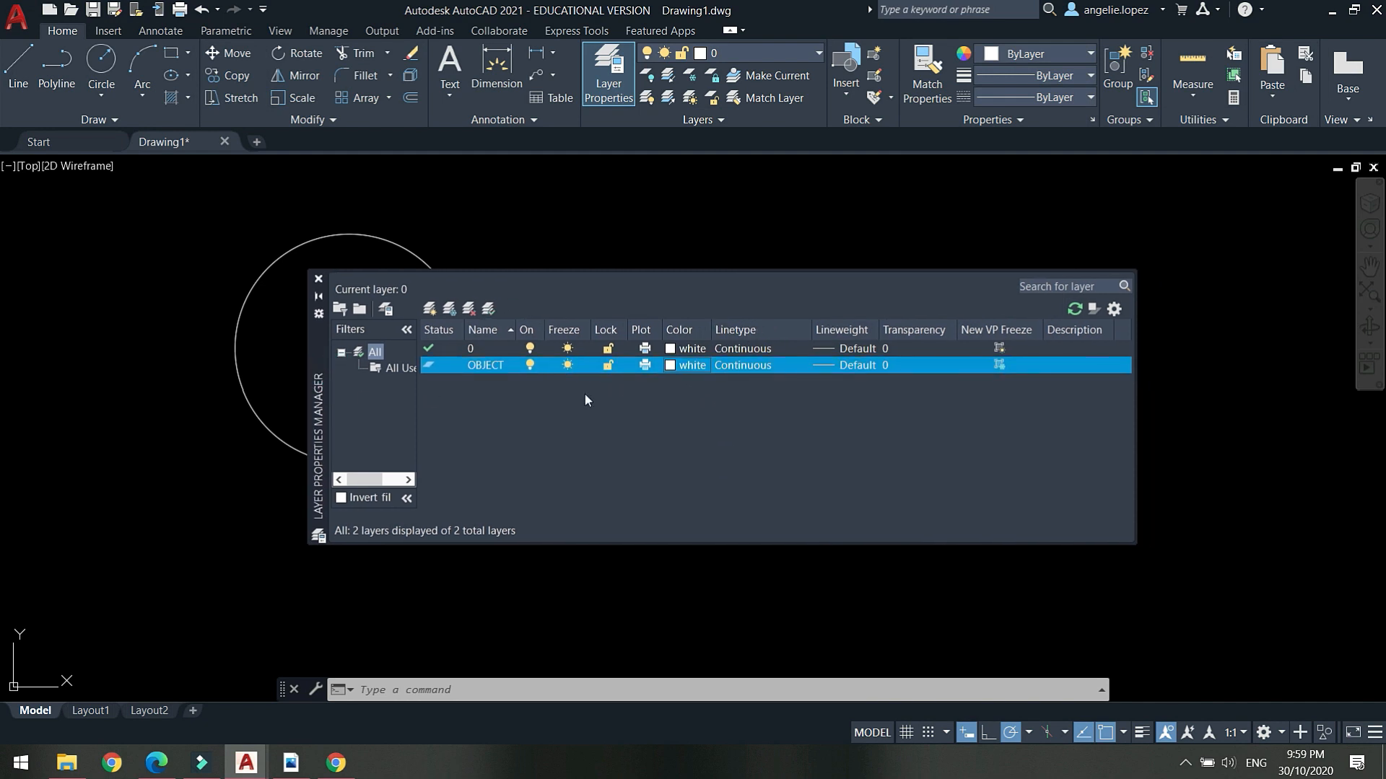
left_click(674, 365)
left_click(803, 329)
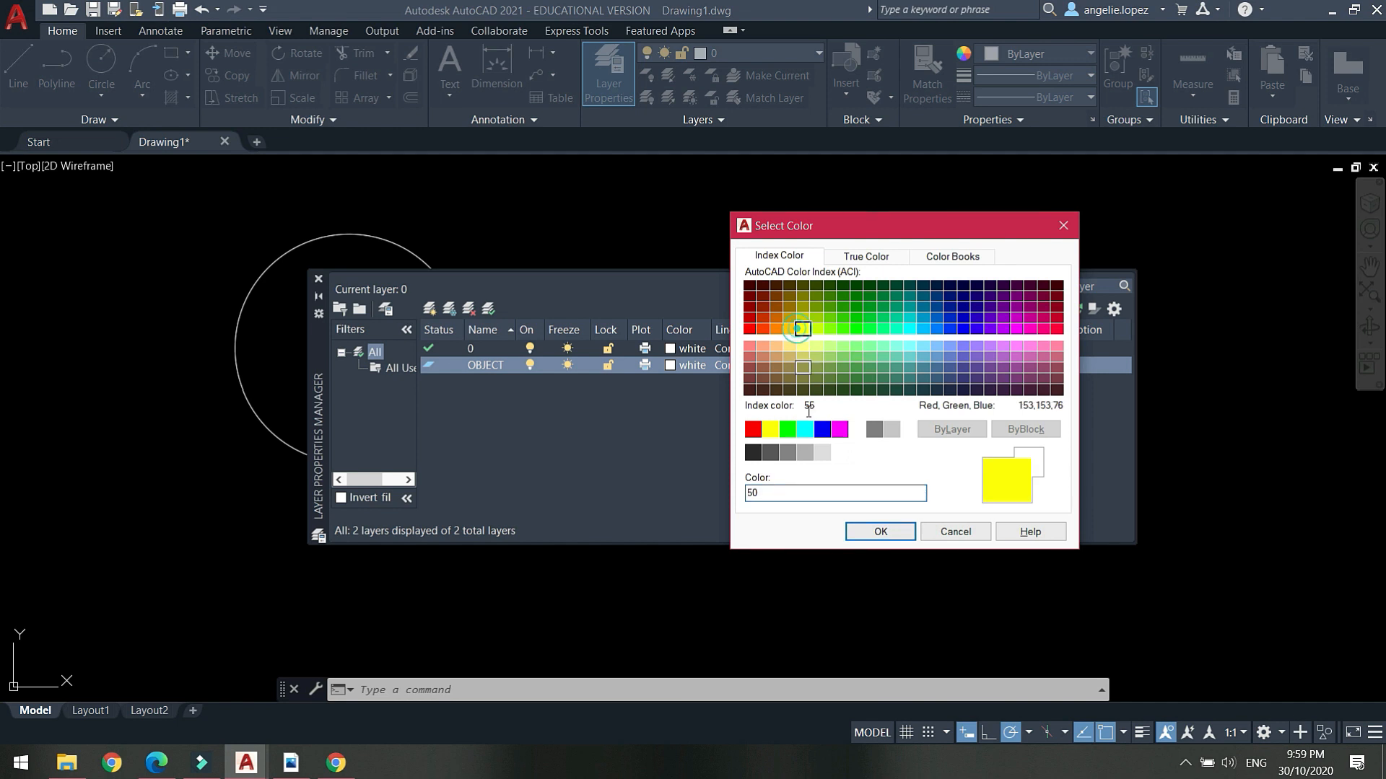
left_click(859, 534)
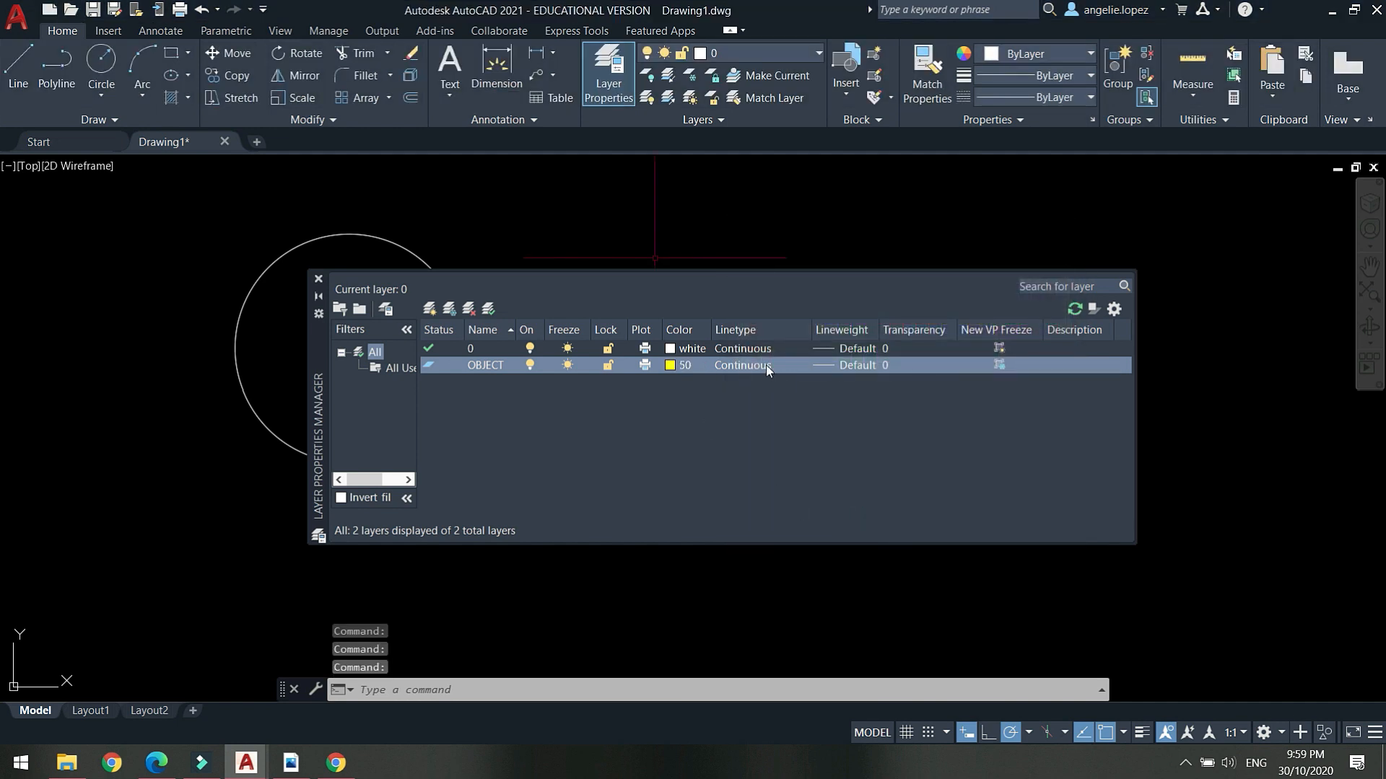
Set the OBJECT layer's lineweight to 0.40 mm and close the Layer Properties Manager.
left_click(864, 368)
left_click_drag(741, 236, 842, 236)
scroll(796, 390, "down", 3)
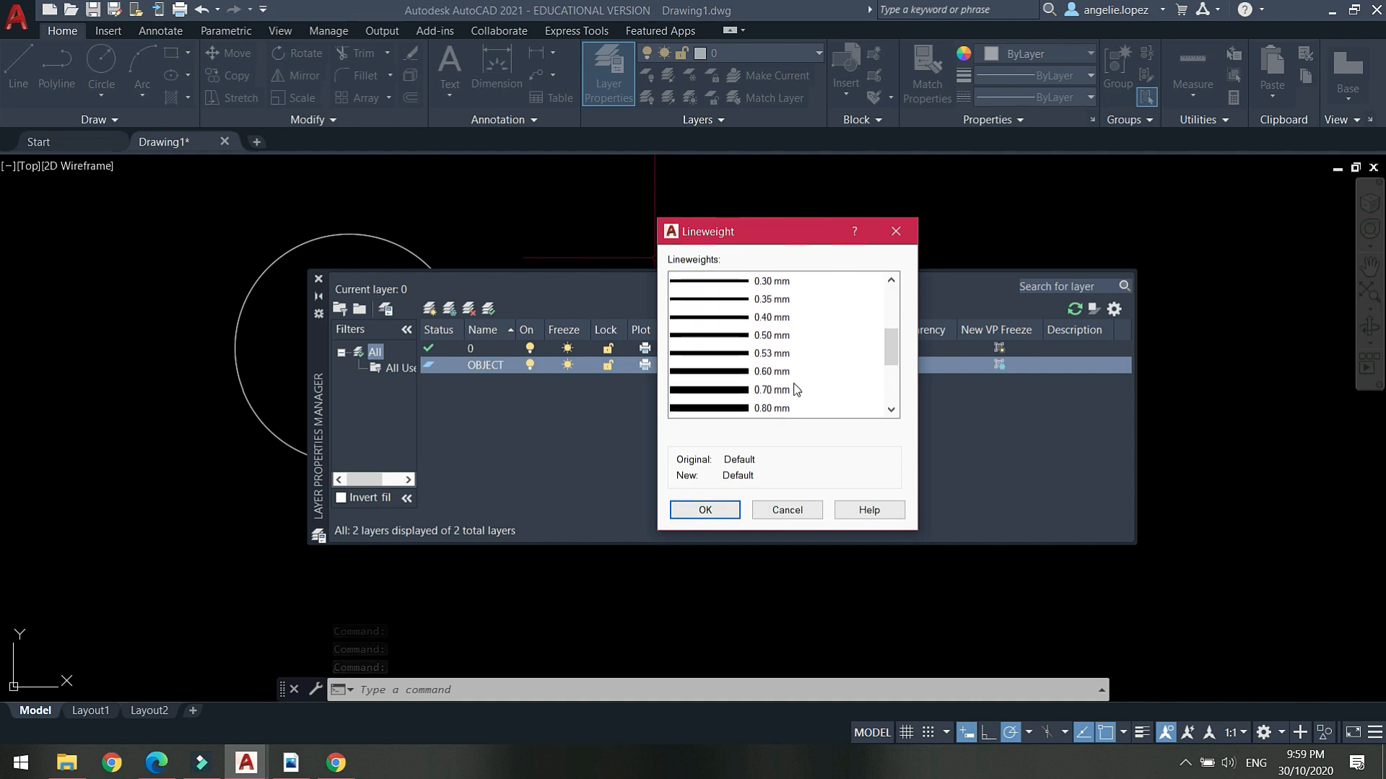
left_click(734, 317)
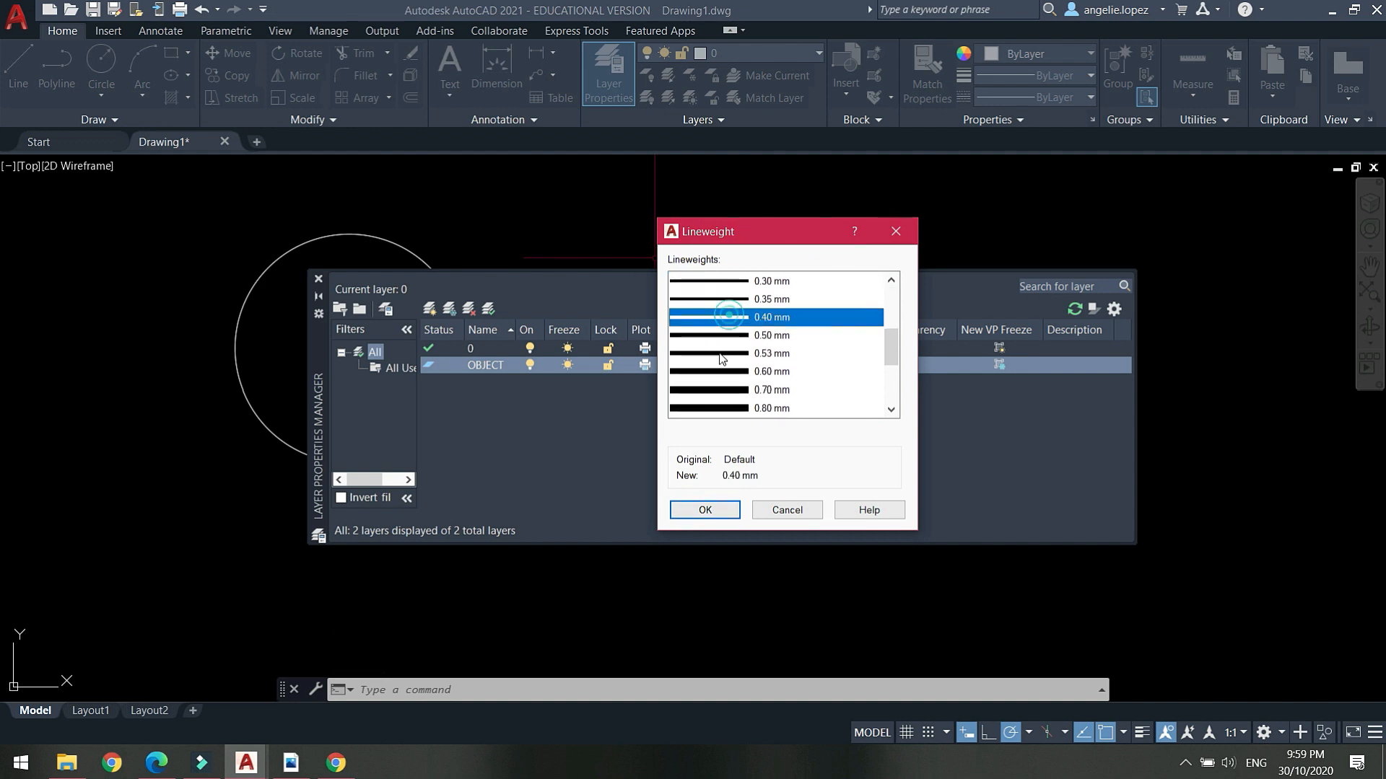
left_click(705, 510)
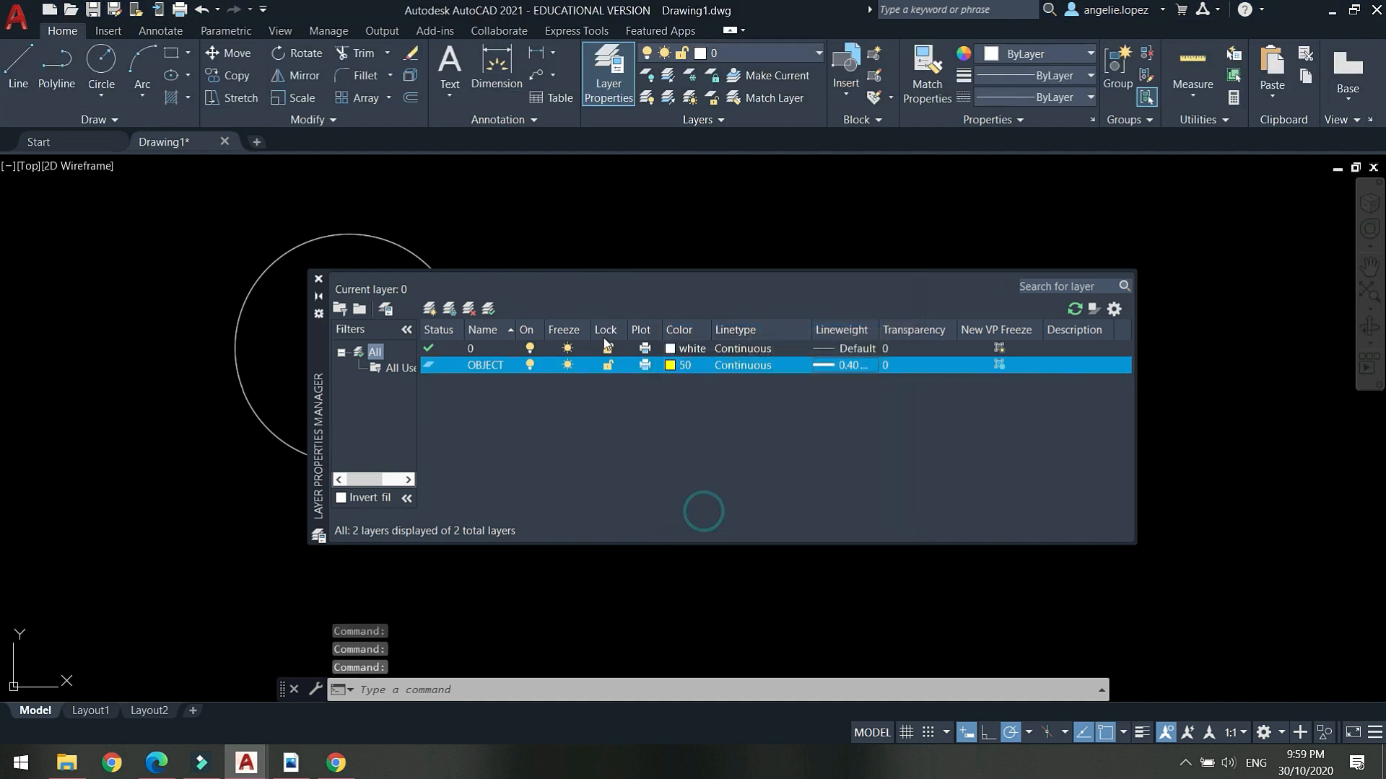
left_click(319, 279)
Draw a circle with a radius of about 60 mm on layer 0, beside the rectangle.
middle_click_drag(811, 392, 801, 377)
type("c")
key("Return")
left_click(798, 378)
left_click(885, 458)
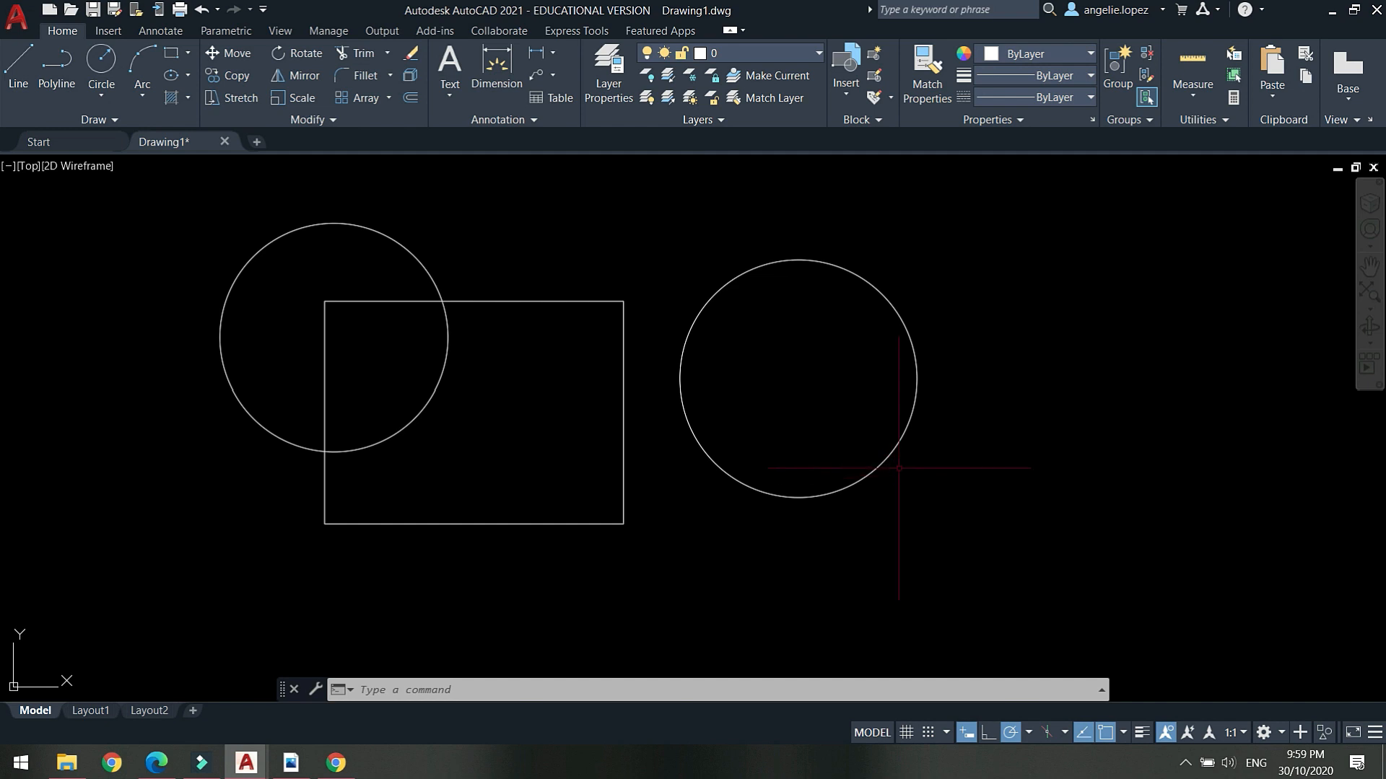
Make OBJECT the current layer and draw a circle on it, right of the standalone white circle.
left_click(748, 55)
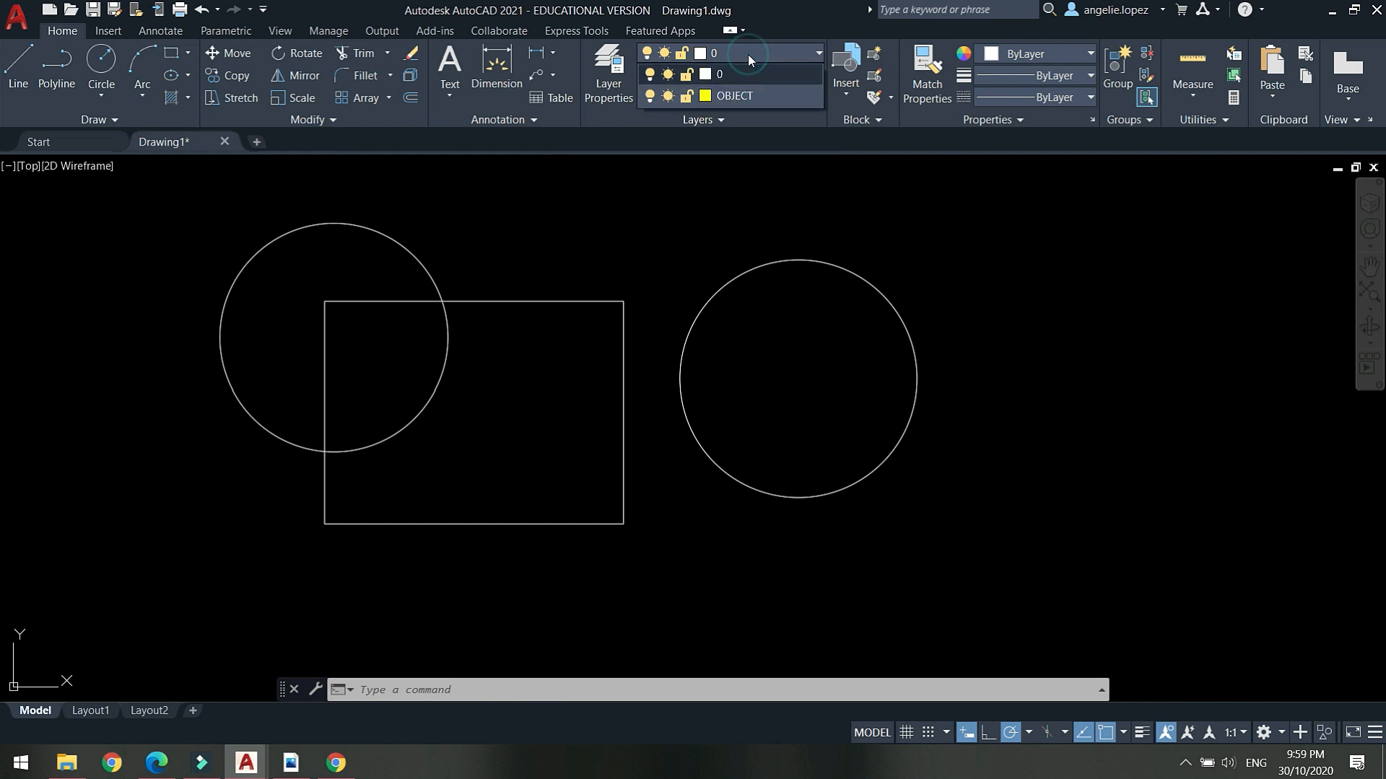
left_click(757, 93)
middle_click_drag(1035, 481, 931, 477)
type("C")
key("Return")
left_click(933, 376)
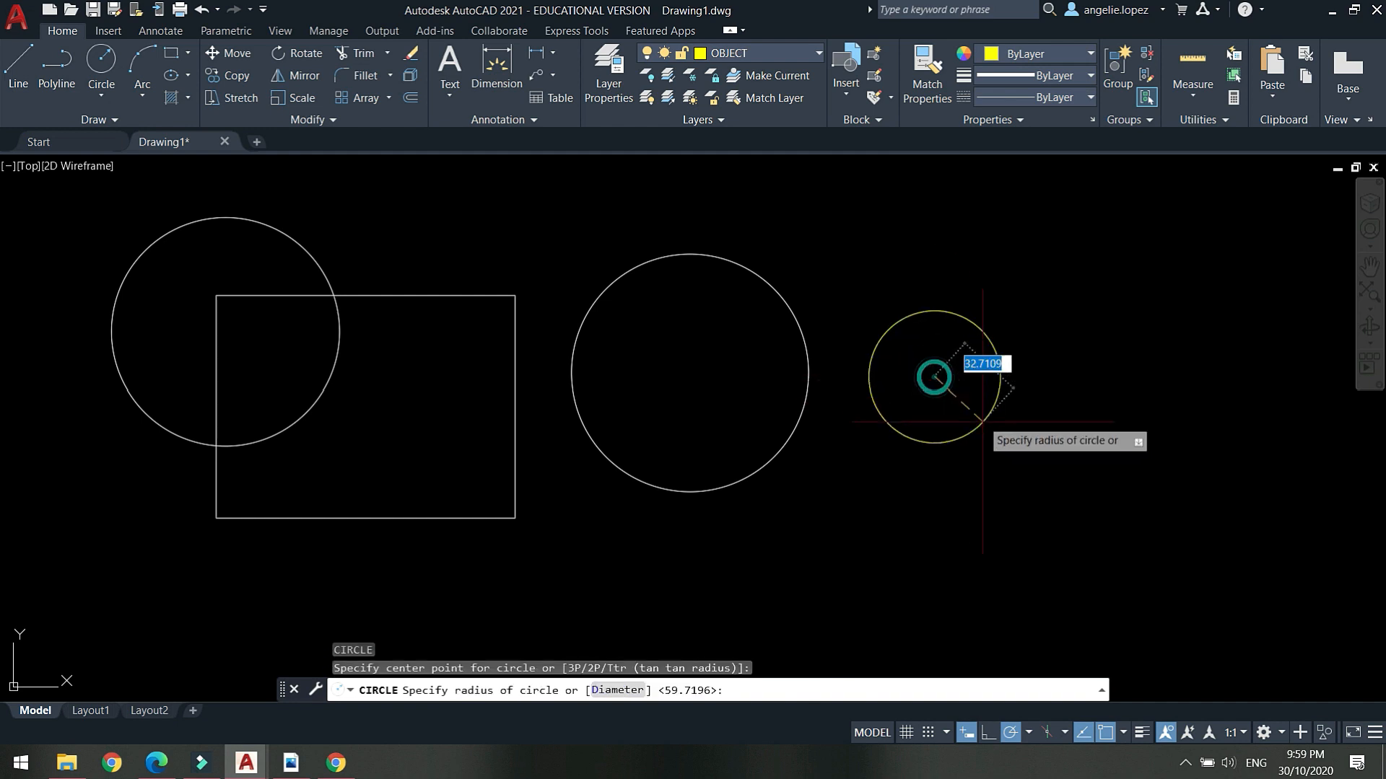
left_click(1017, 456)
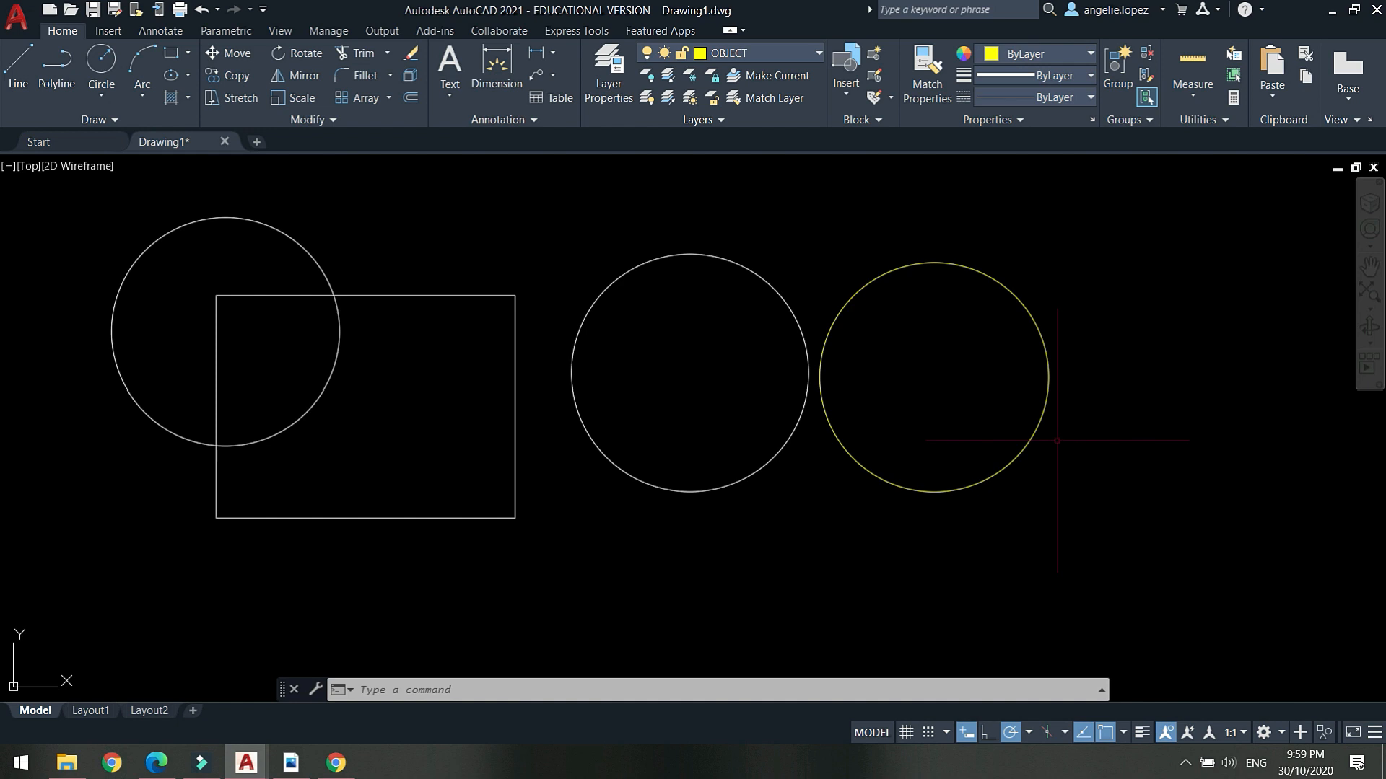
Check the layer properties of the yellow circle and of the standalone white circle.
left_click(1121, 415)
left_click(978, 375)
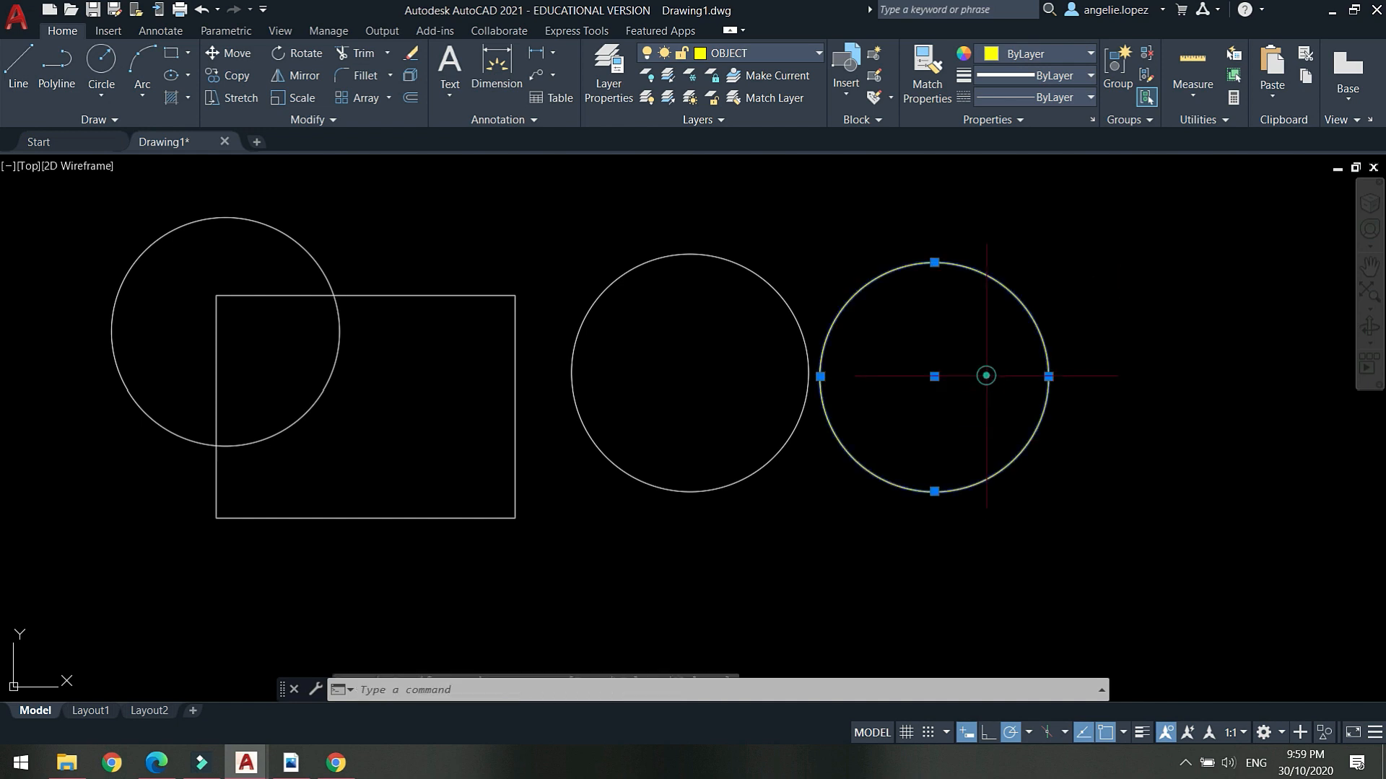
key("Escape")
left_click(669, 340)
left_click(526, 231)
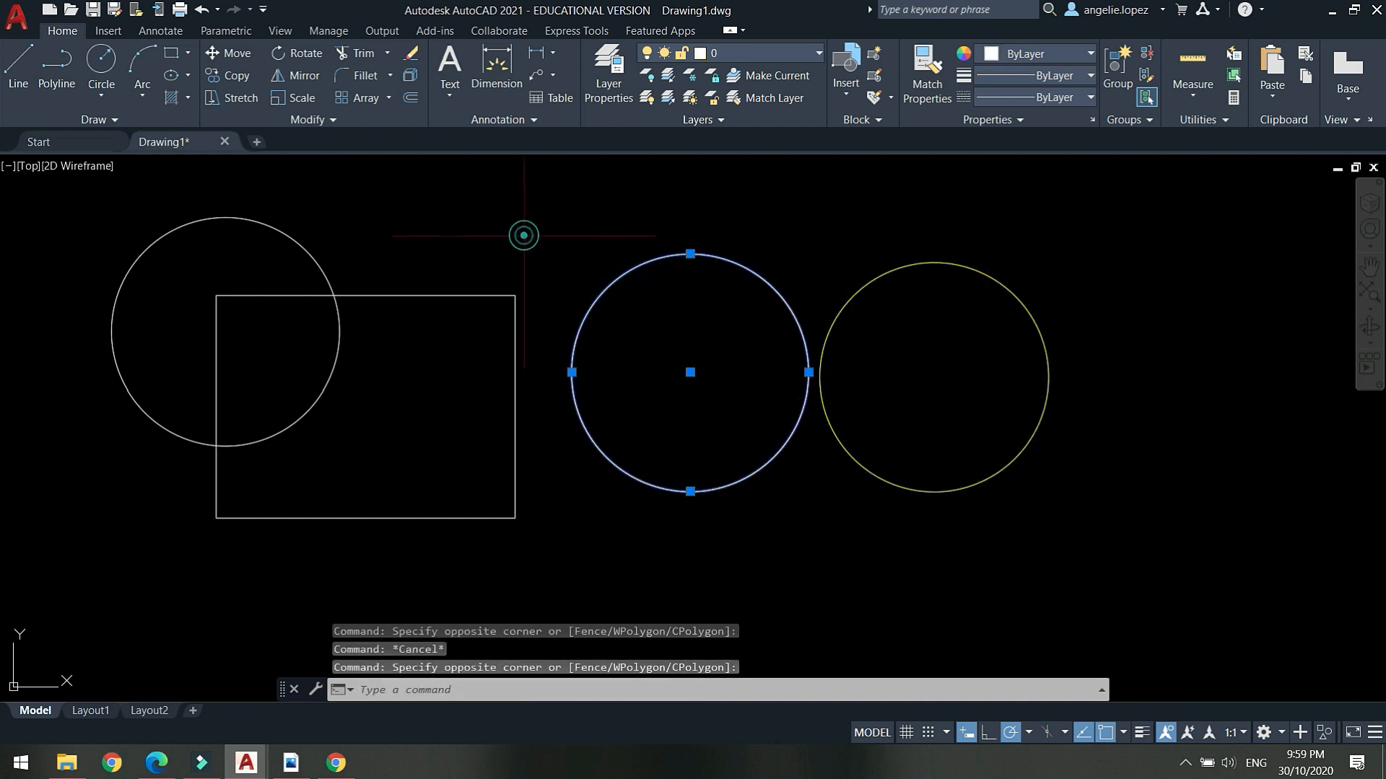
key("Escape")
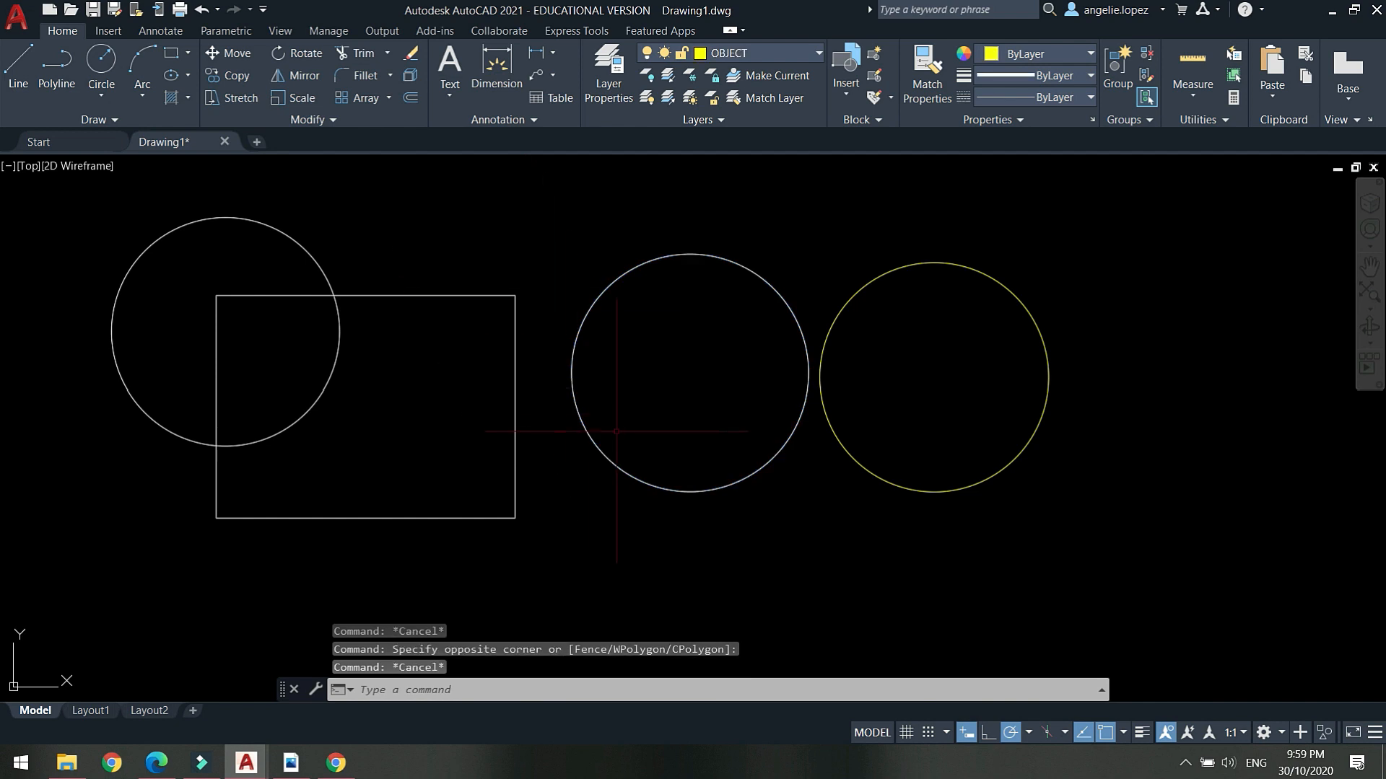
left_click(637, 376)
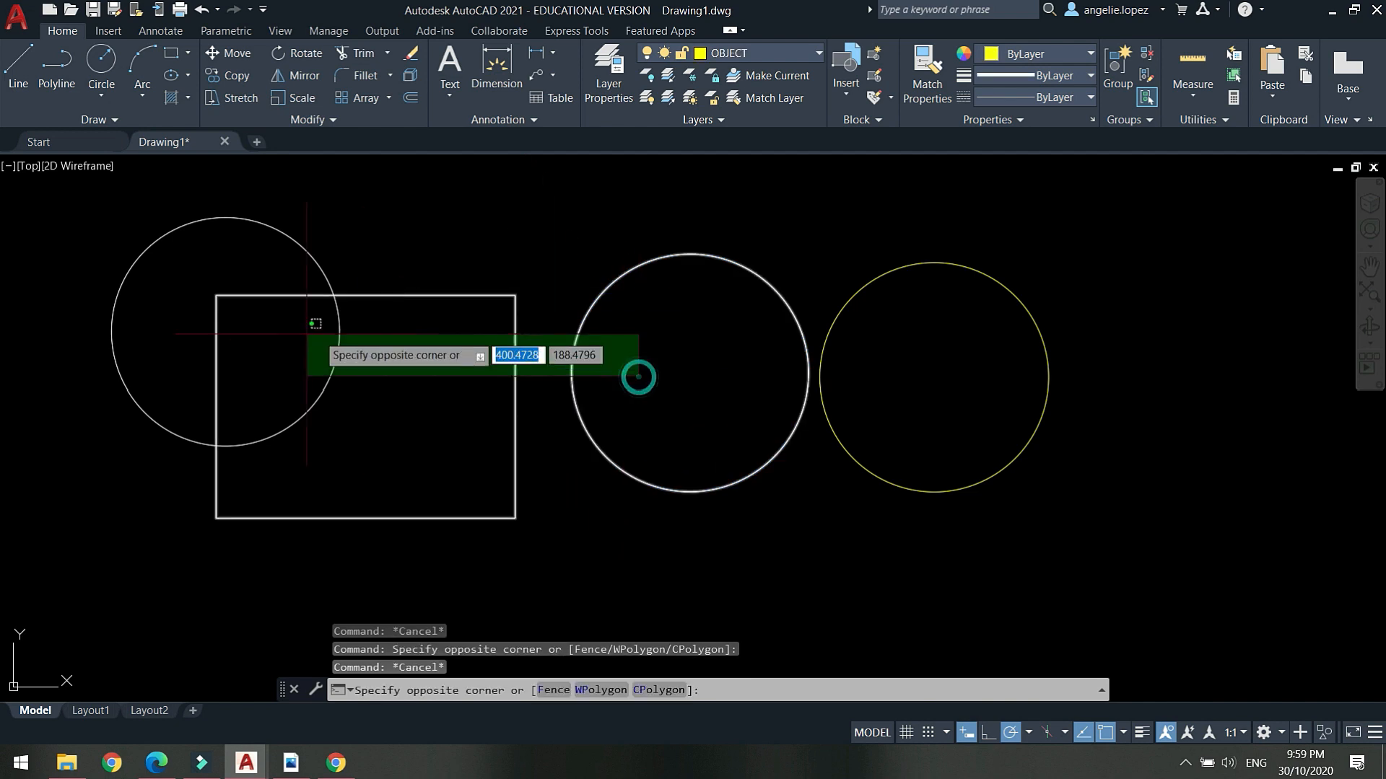
left_click(250, 315)
key("Escape")
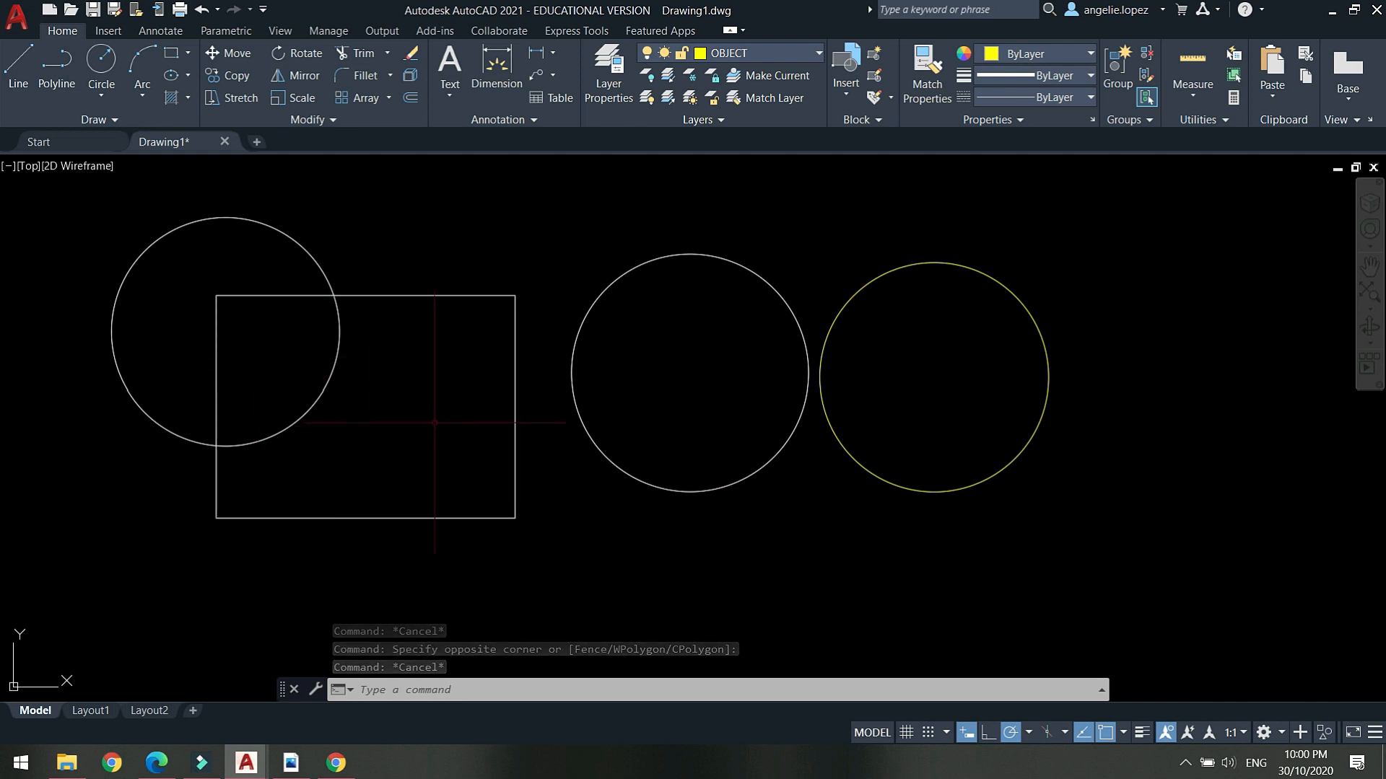
left_click(577, 363)
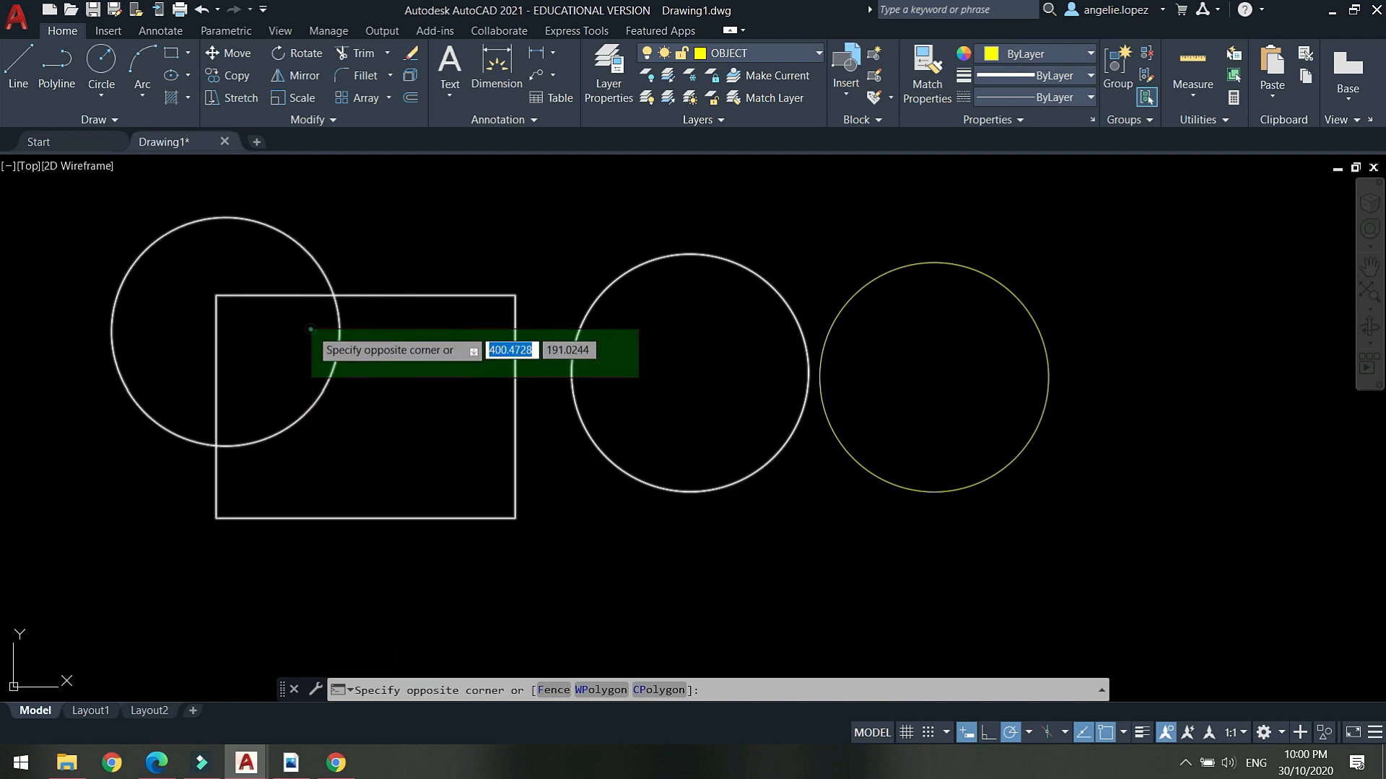
left_click(320, 315)
left_click(761, 75)
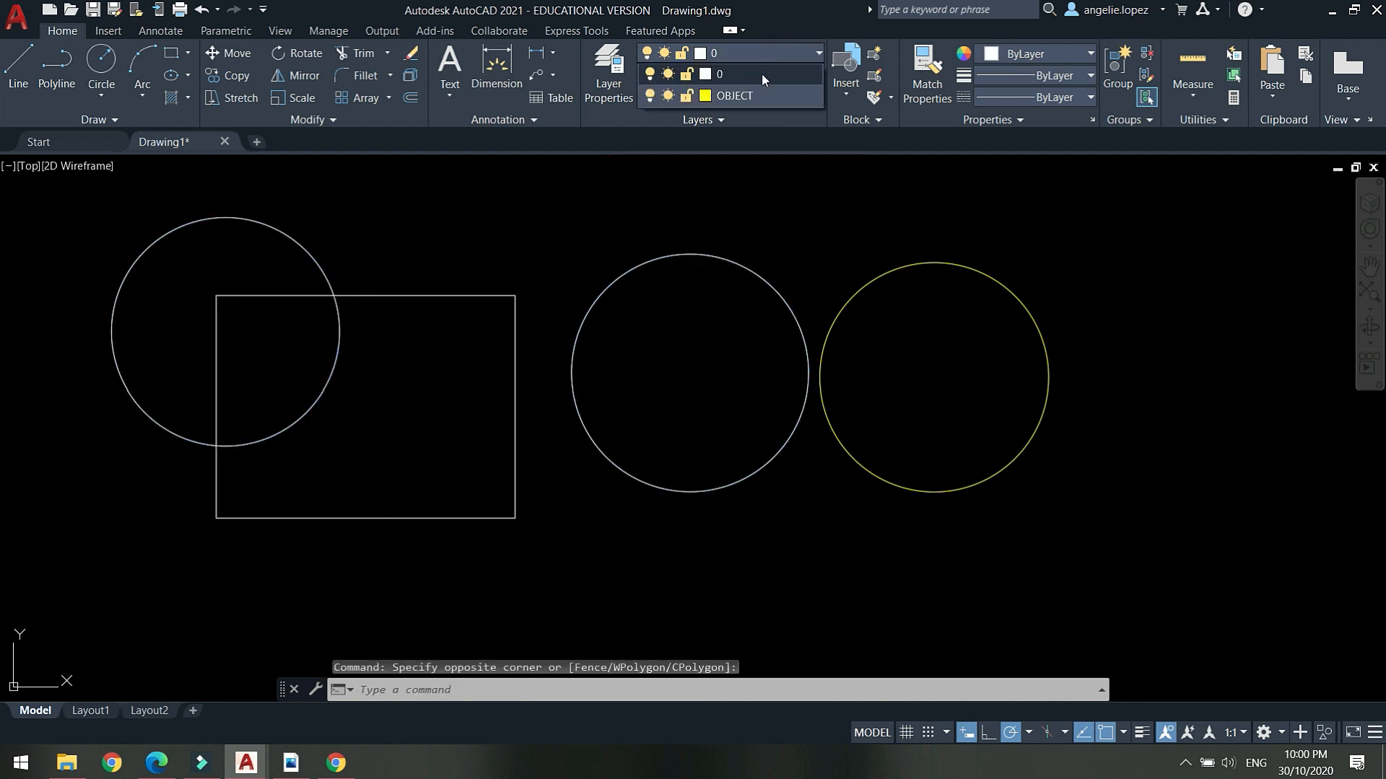
key("Escape")
Move the rectangle, its overlapping circle and the standalone white circle from layer 0 to the OBJECT layer.
left_click(715, 343)
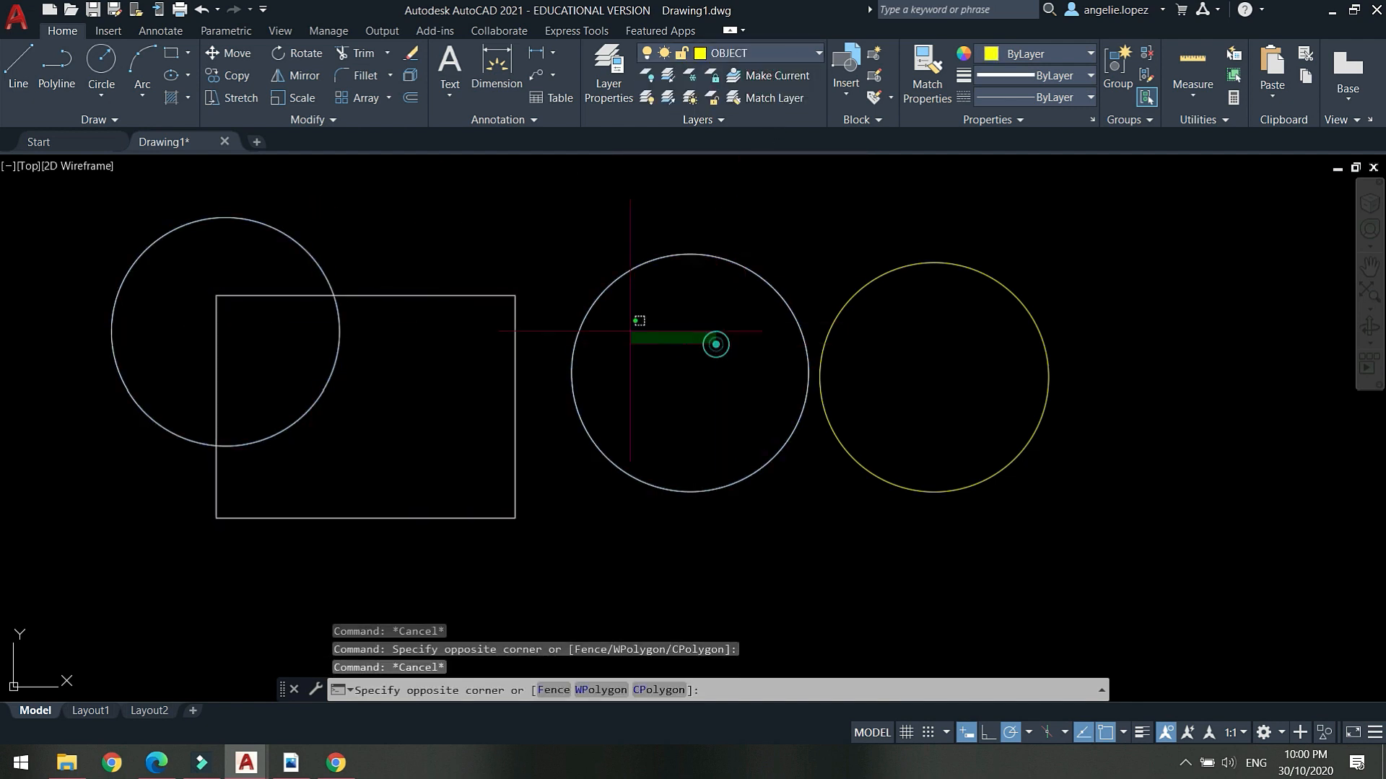
left_click(255, 296)
left_click(738, 47)
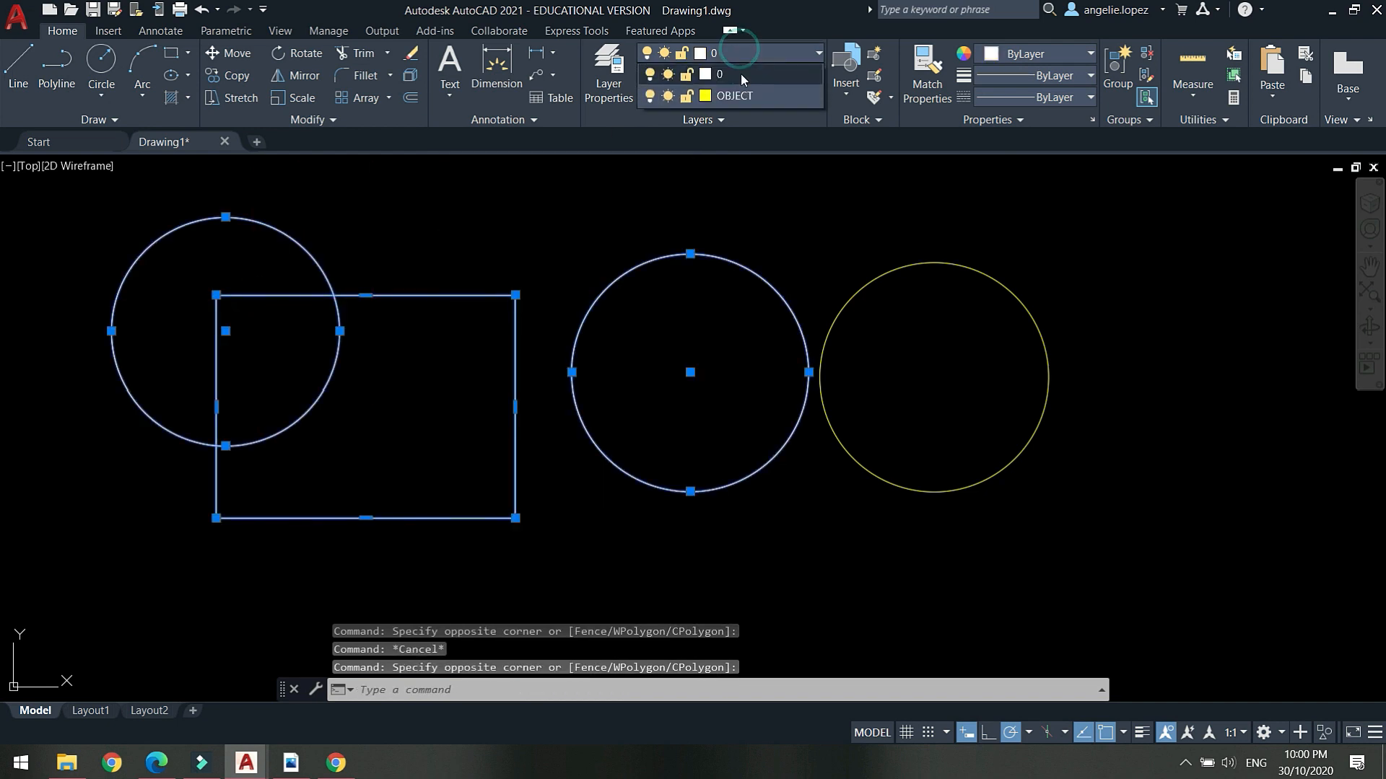
left_click(740, 73)
key("Escape")
scroll(693, 433, "down", 5)
scroll(690, 416, "up", 5)
scroll(689, 416, "down", 2)
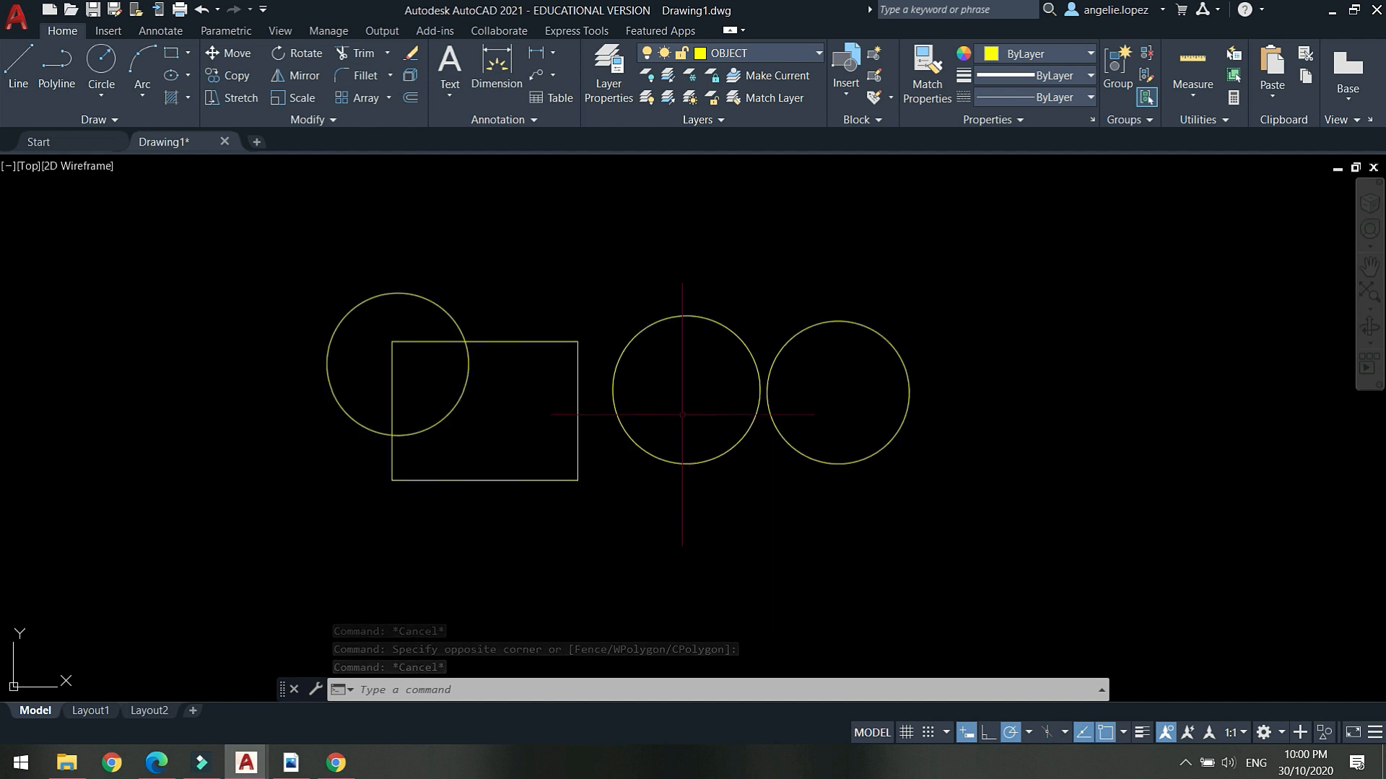
middle_click_drag(682, 415, 642, 395)
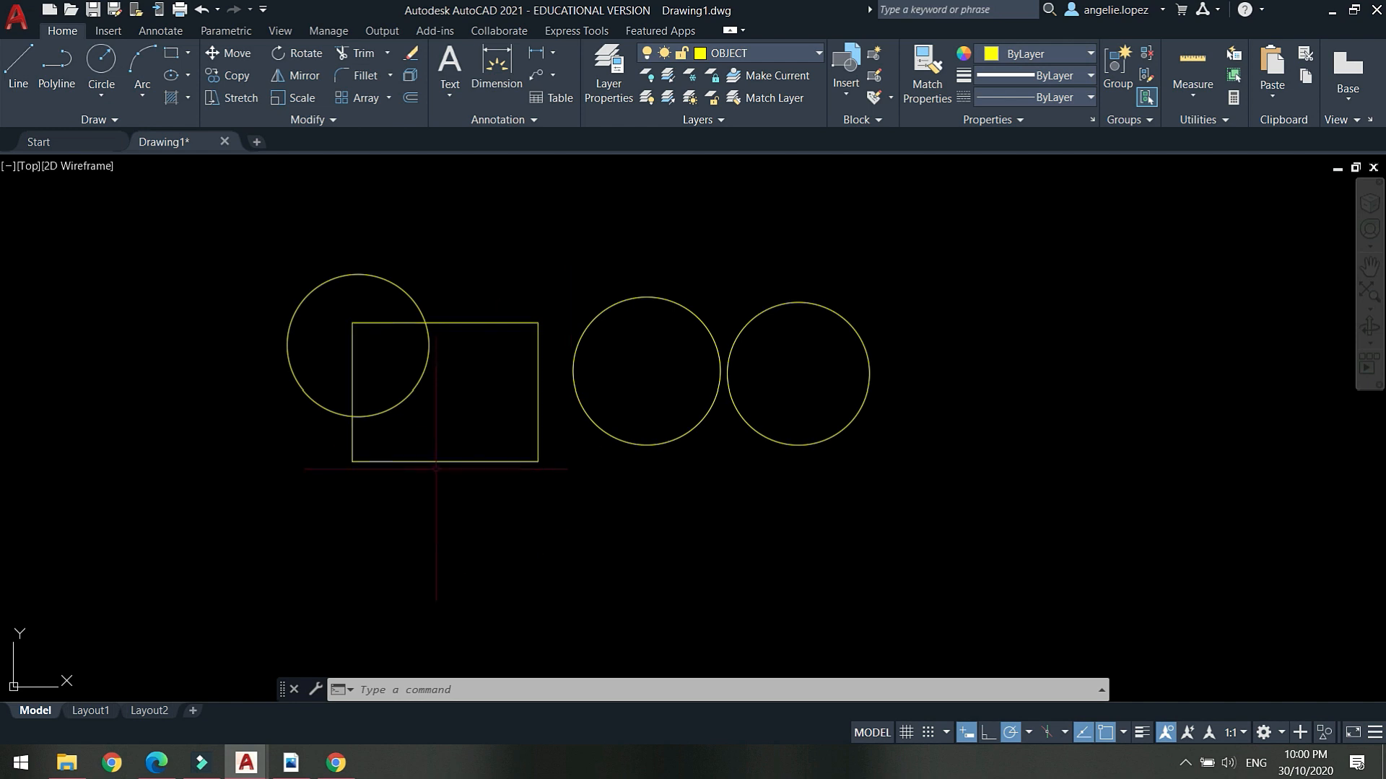
Switch to the AutoCAD Layer.dwg drawing and check which layer all three floor plans are on.
mouse_move(246, 762)
left_click(304, 698)
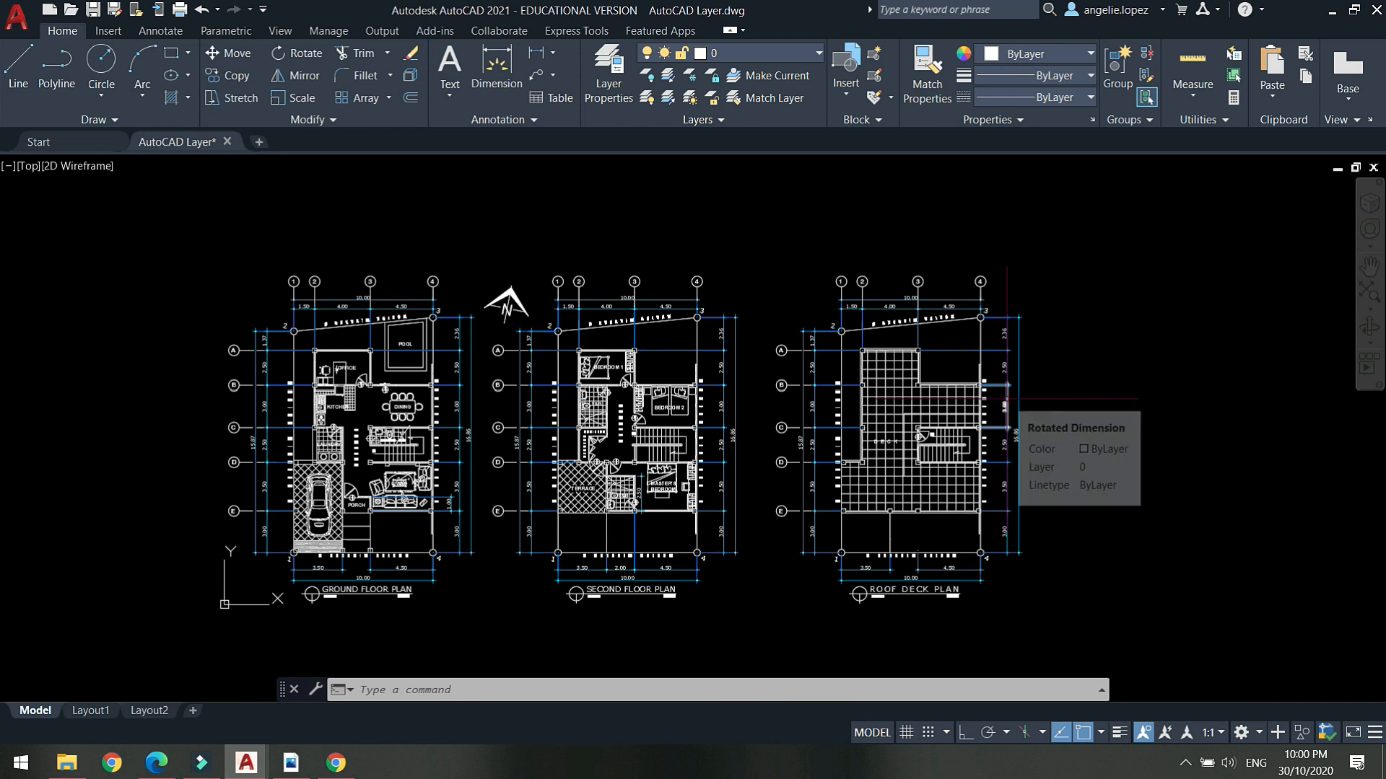
scroll(1047, 433, "down", 4)
left_click(1141, 519)
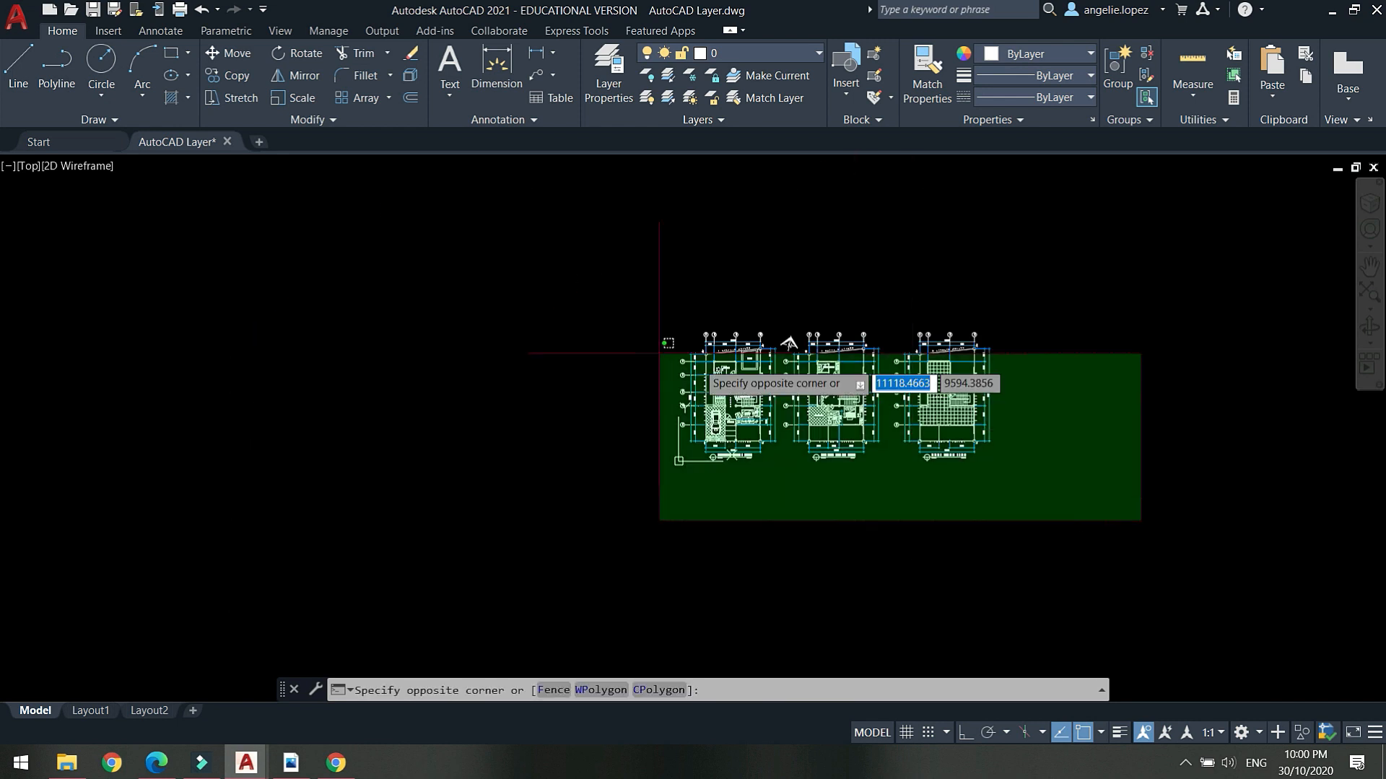
left_click(659, 353)
scroll(924, 378, "up", 3)
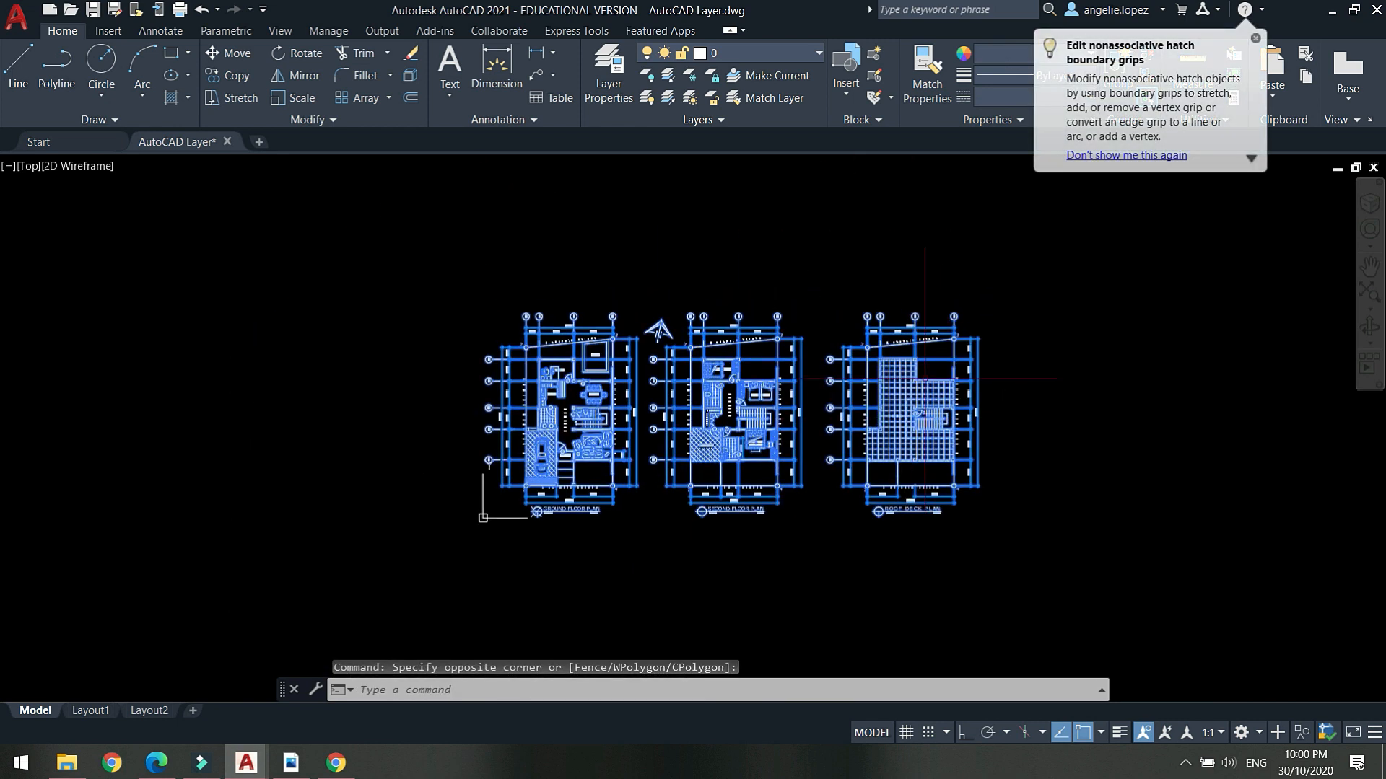
key("Escape")
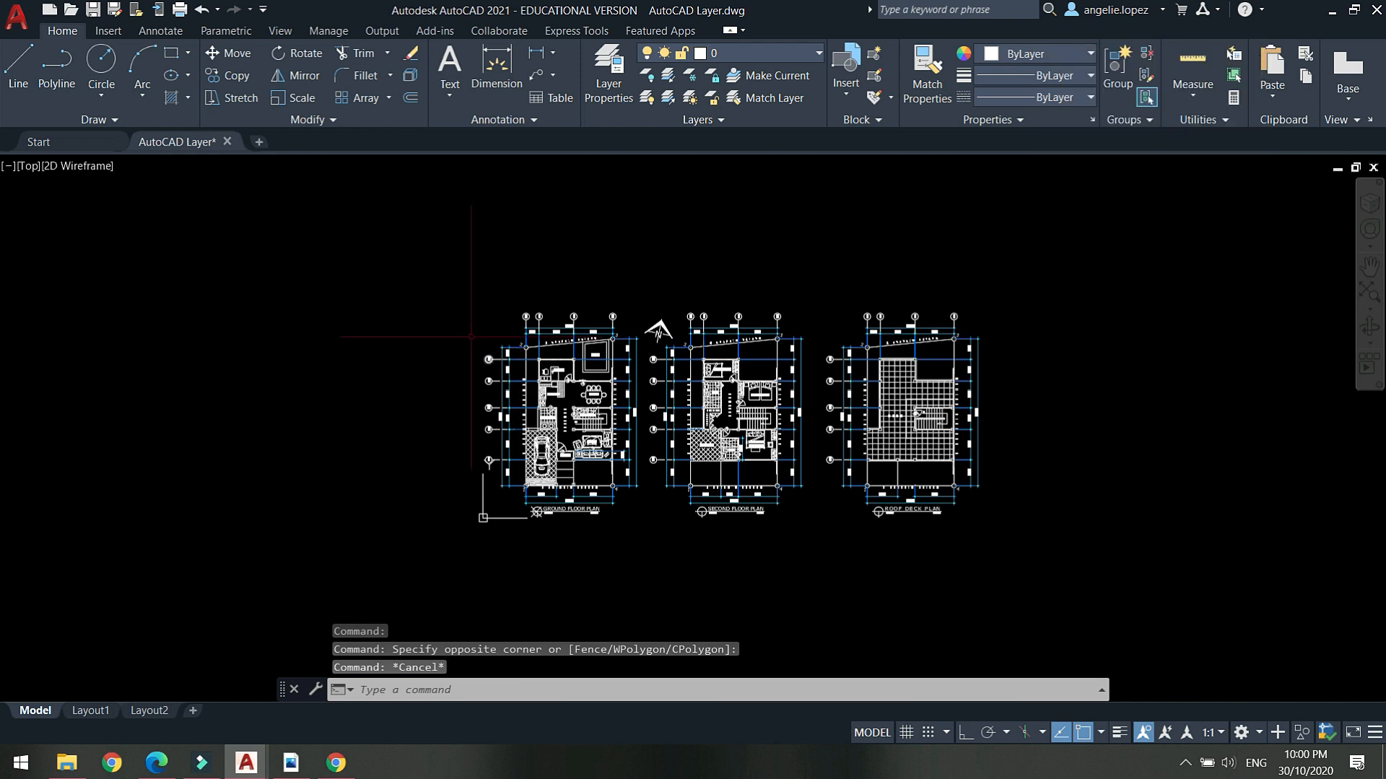
Create a new layer that is frozen in all viewports and name it WALL.
middle_click_drag(471, 337, 437, 324)
left_click(606, 83)
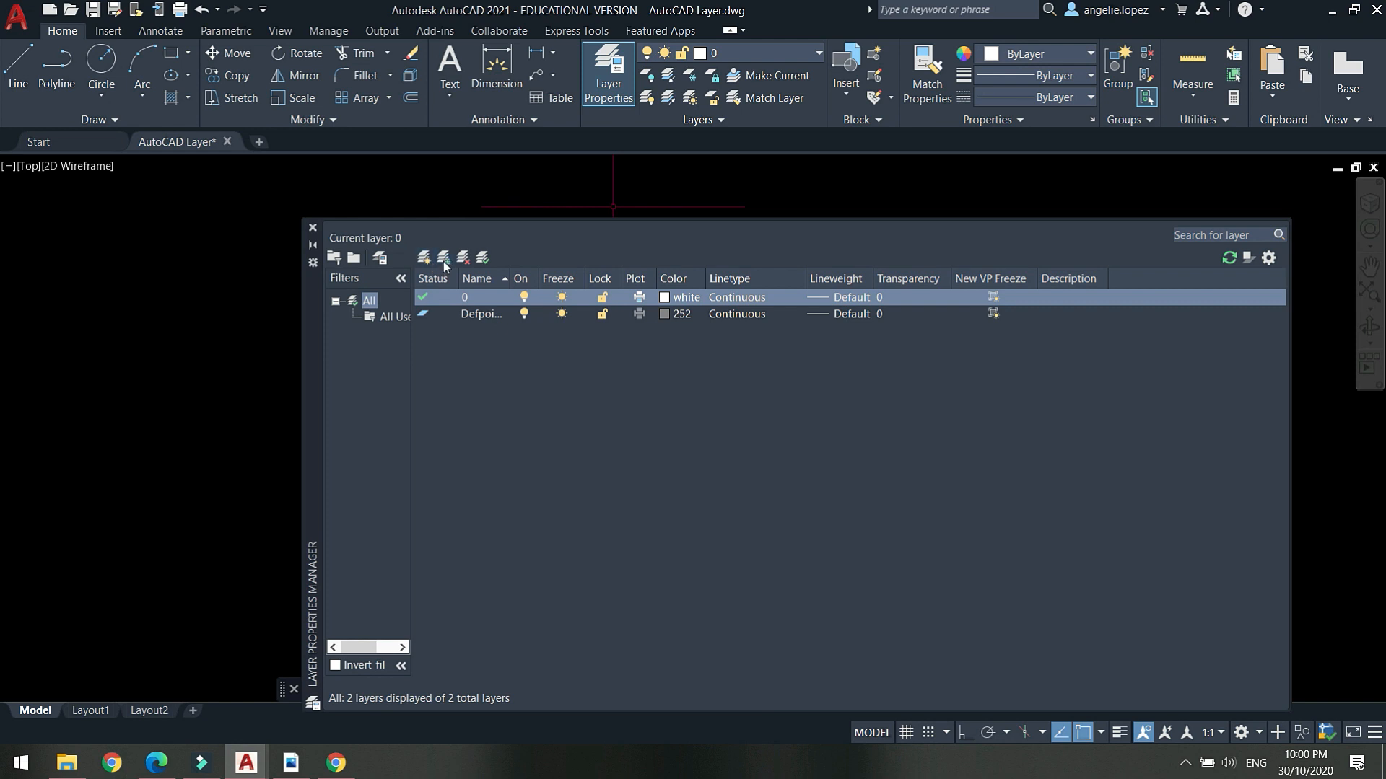
left_click(443, 258)
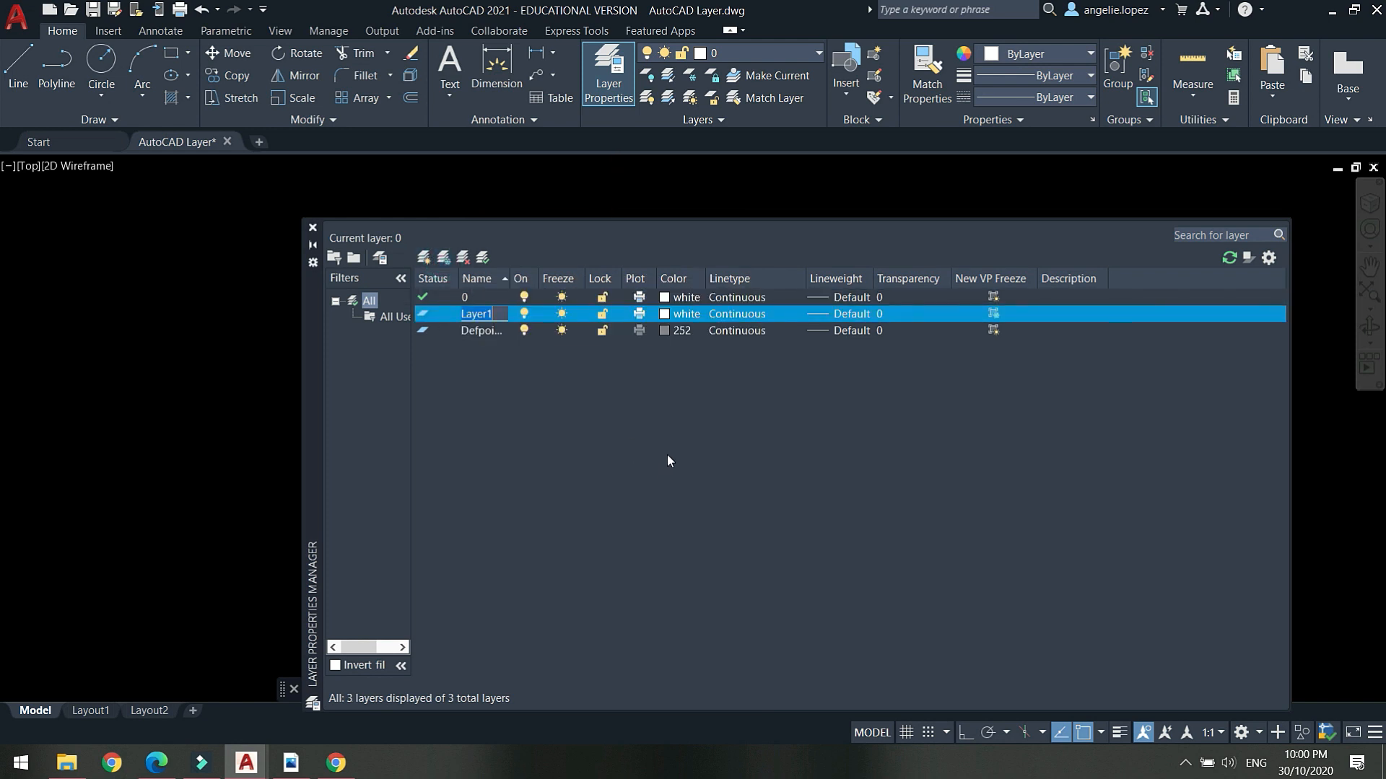
type("WALL")
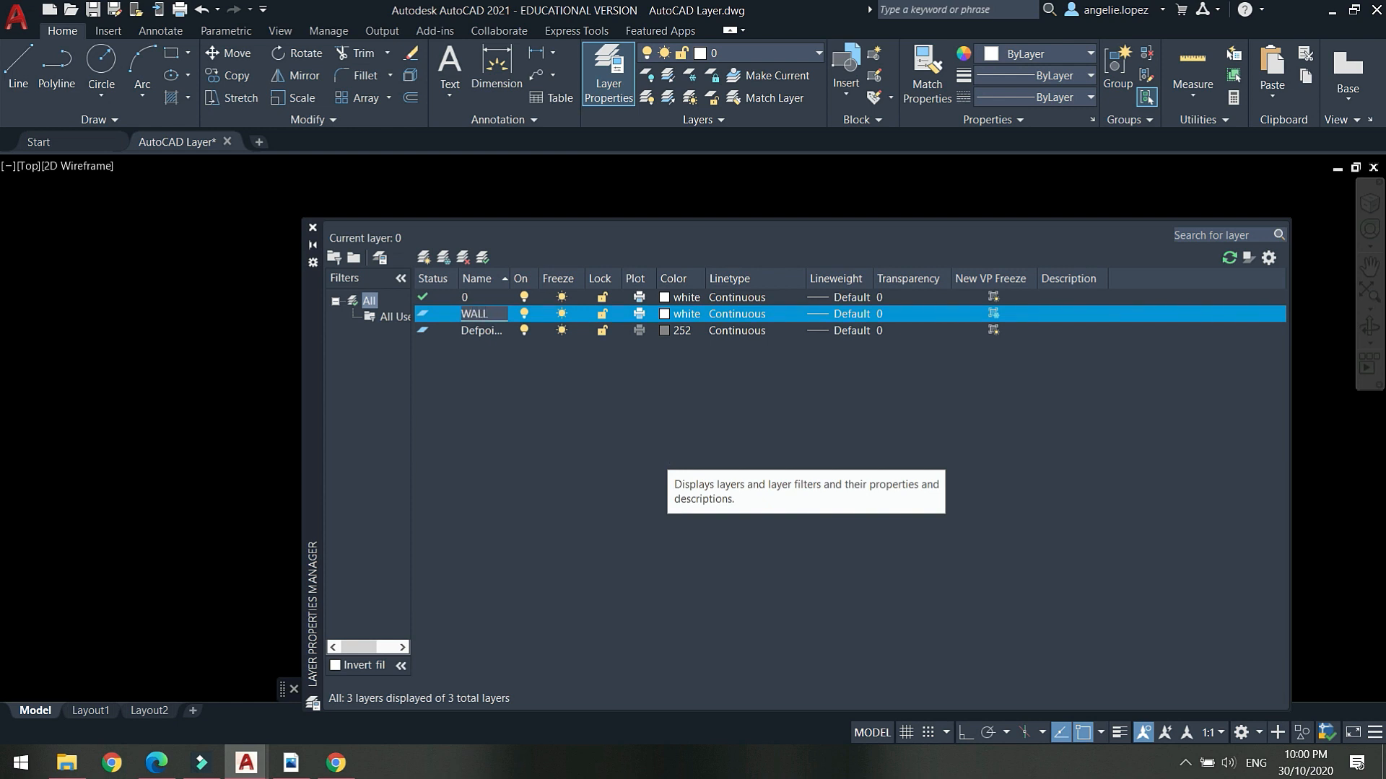
left_click(667, 453)
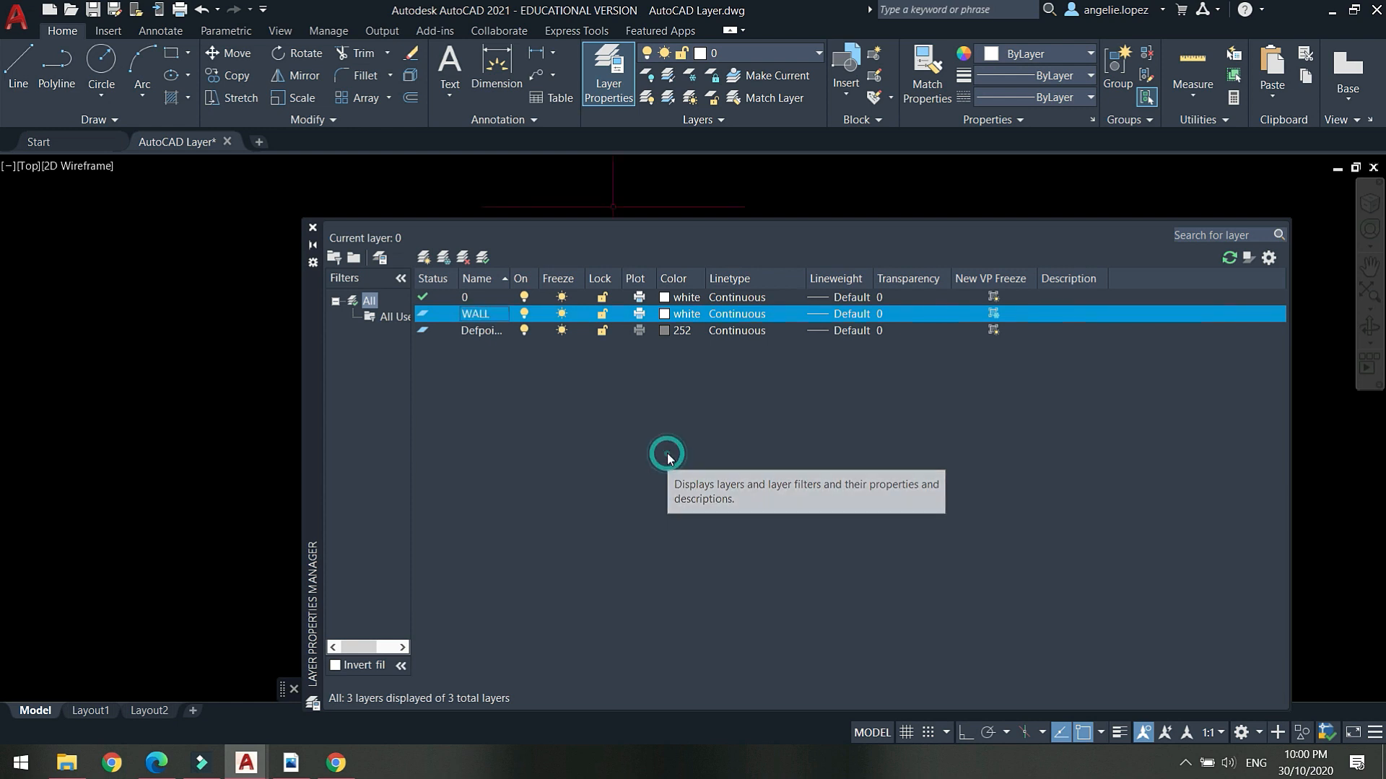
Set the WALL layer's color to blue and its lineweight to 0.50 mm.
left_click(685, 315)
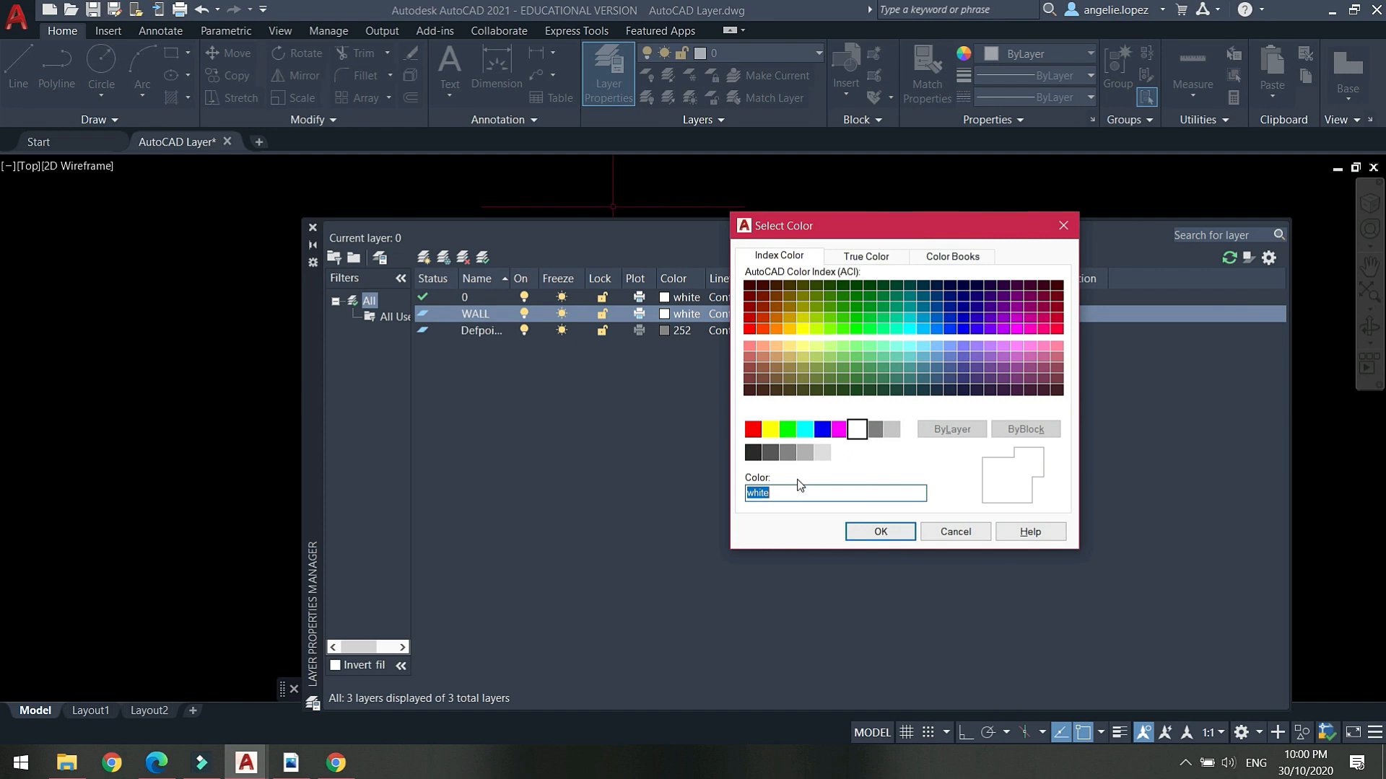
left_click(821, 432)
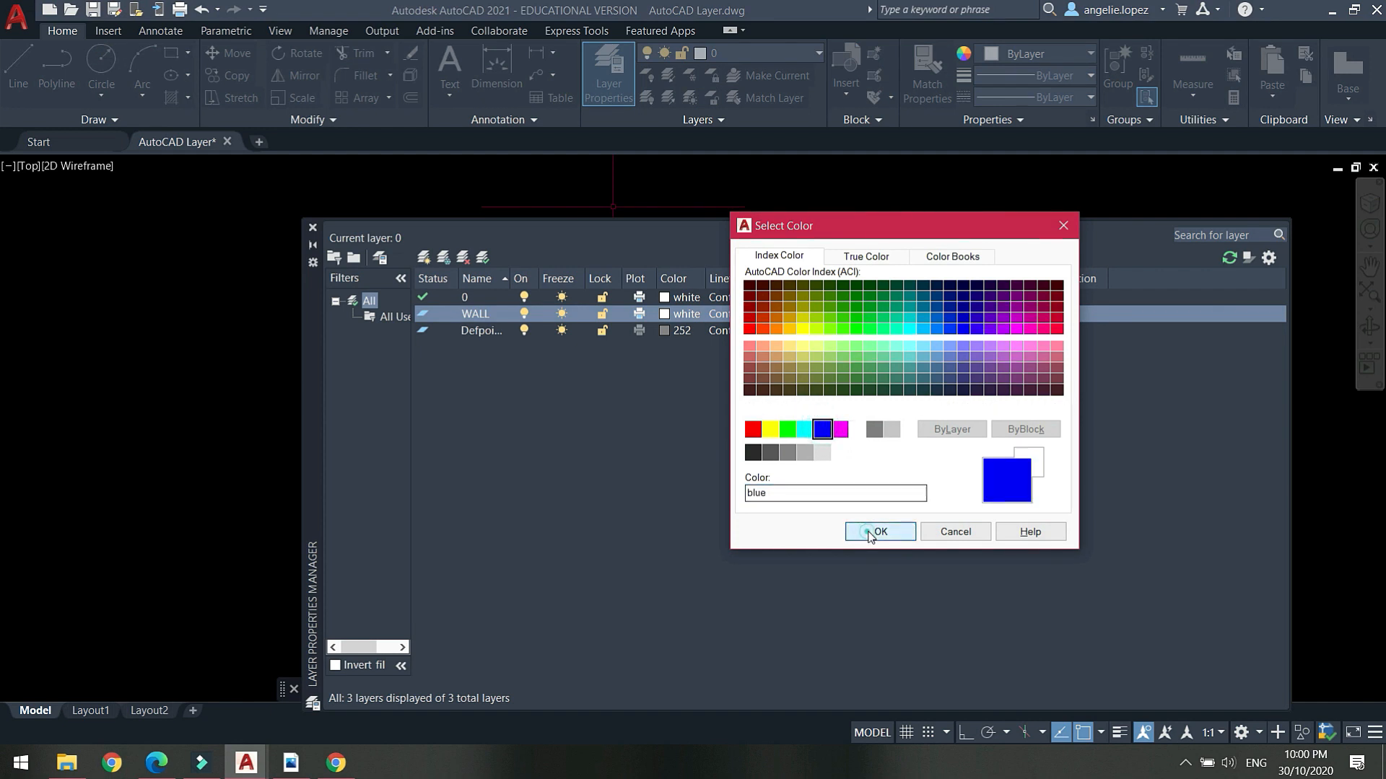
left_click(877, 532)
left_click(860, 321)
scroll(783, 379, "down", 2)
left_click(779, 390)
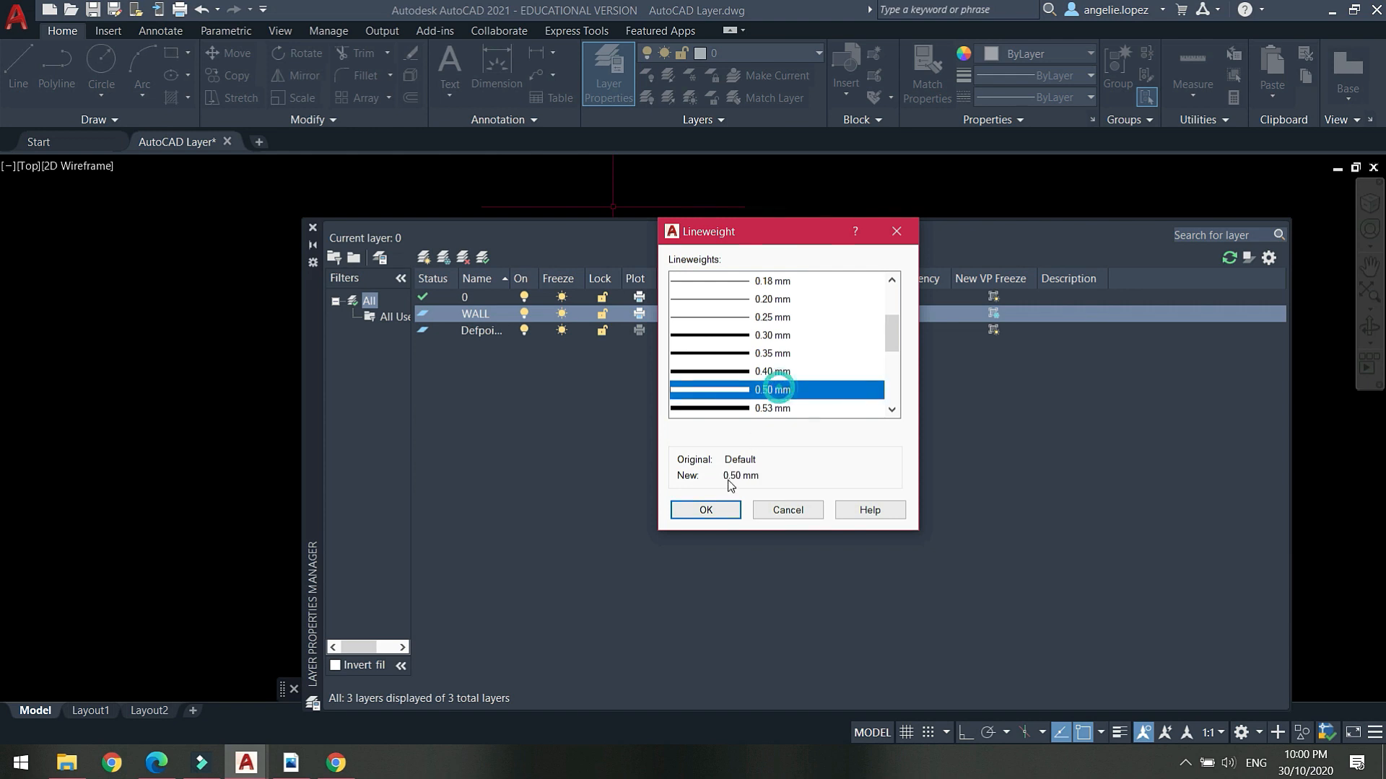
left_click(707, 511)
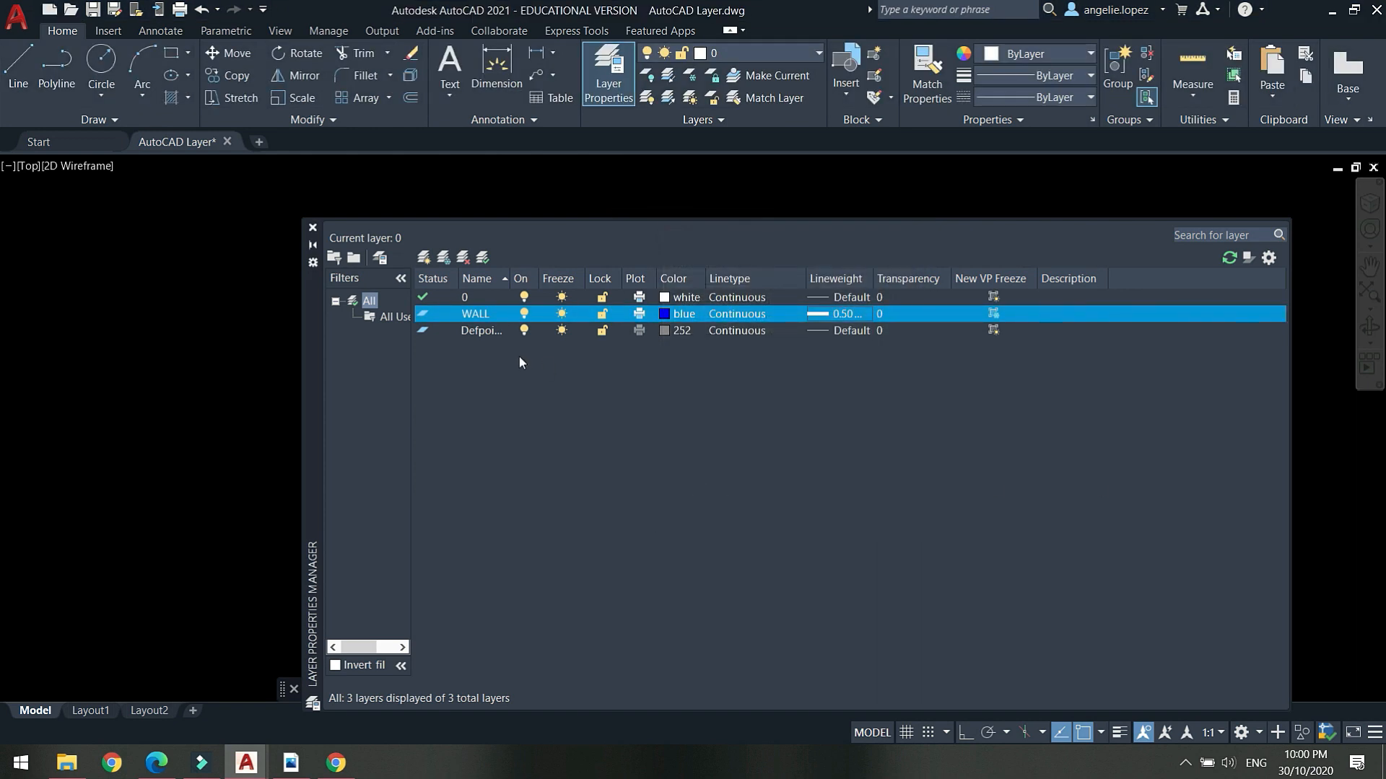
Create a viewport-frozen layer named FIXTURES and set its color to cyan.
left_click(444, 258)
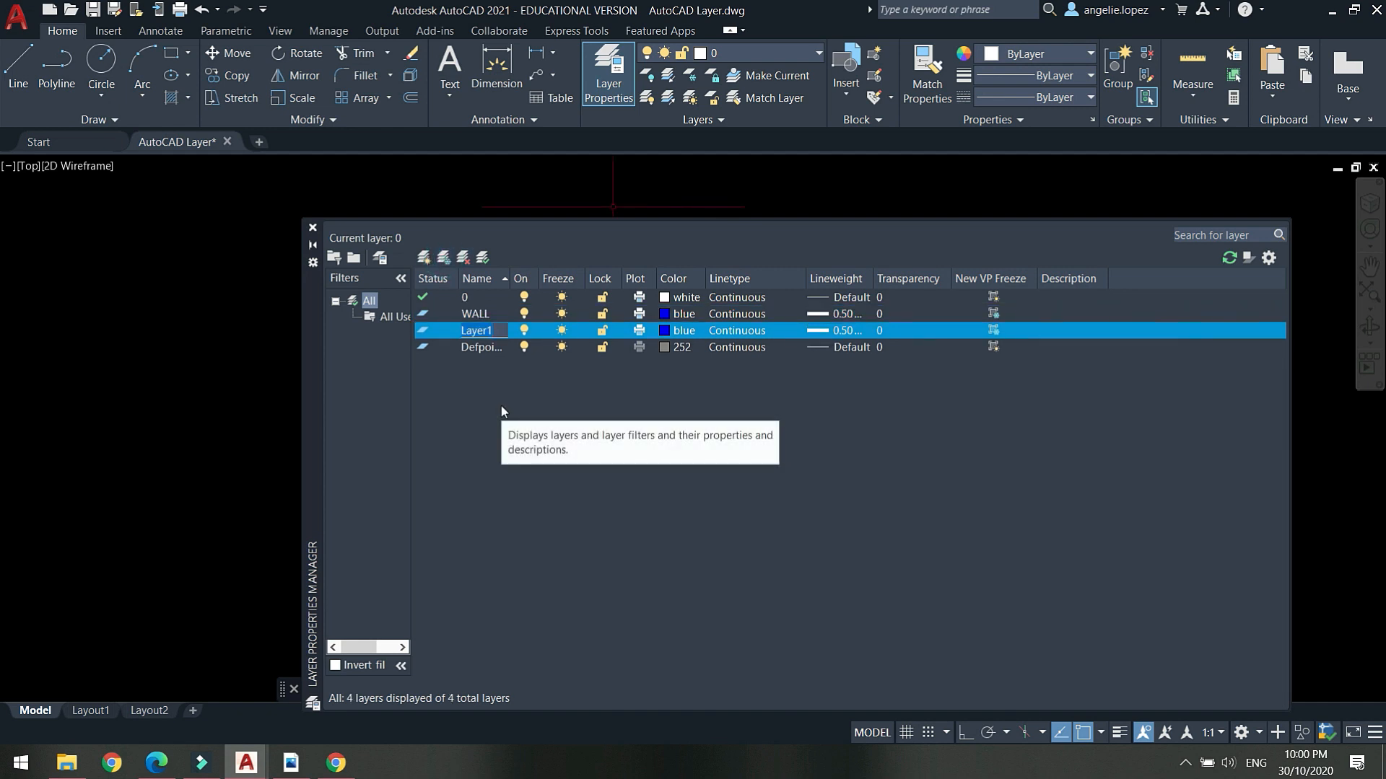
type("FIXTUR...")
left_click(677, 330)
left_click(806, 431)
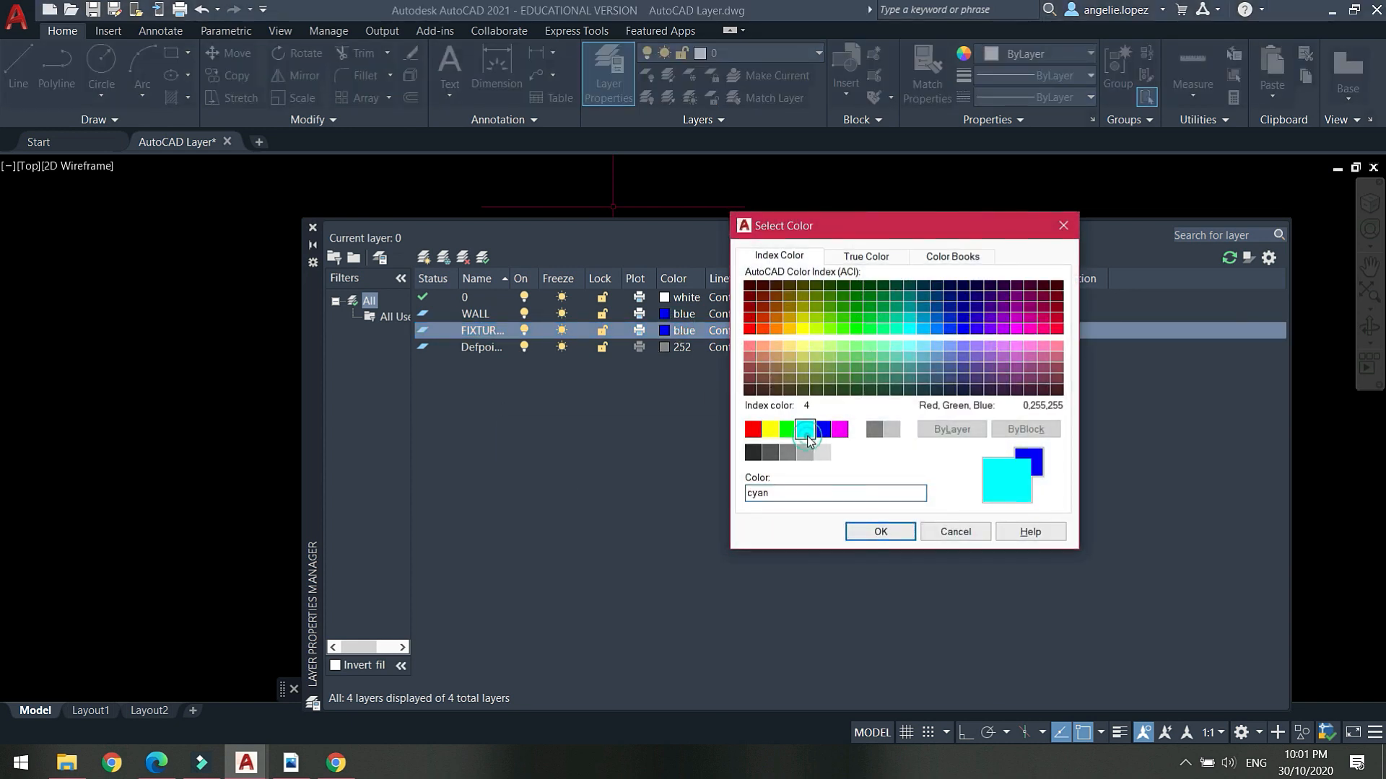
left_click(872, 531)
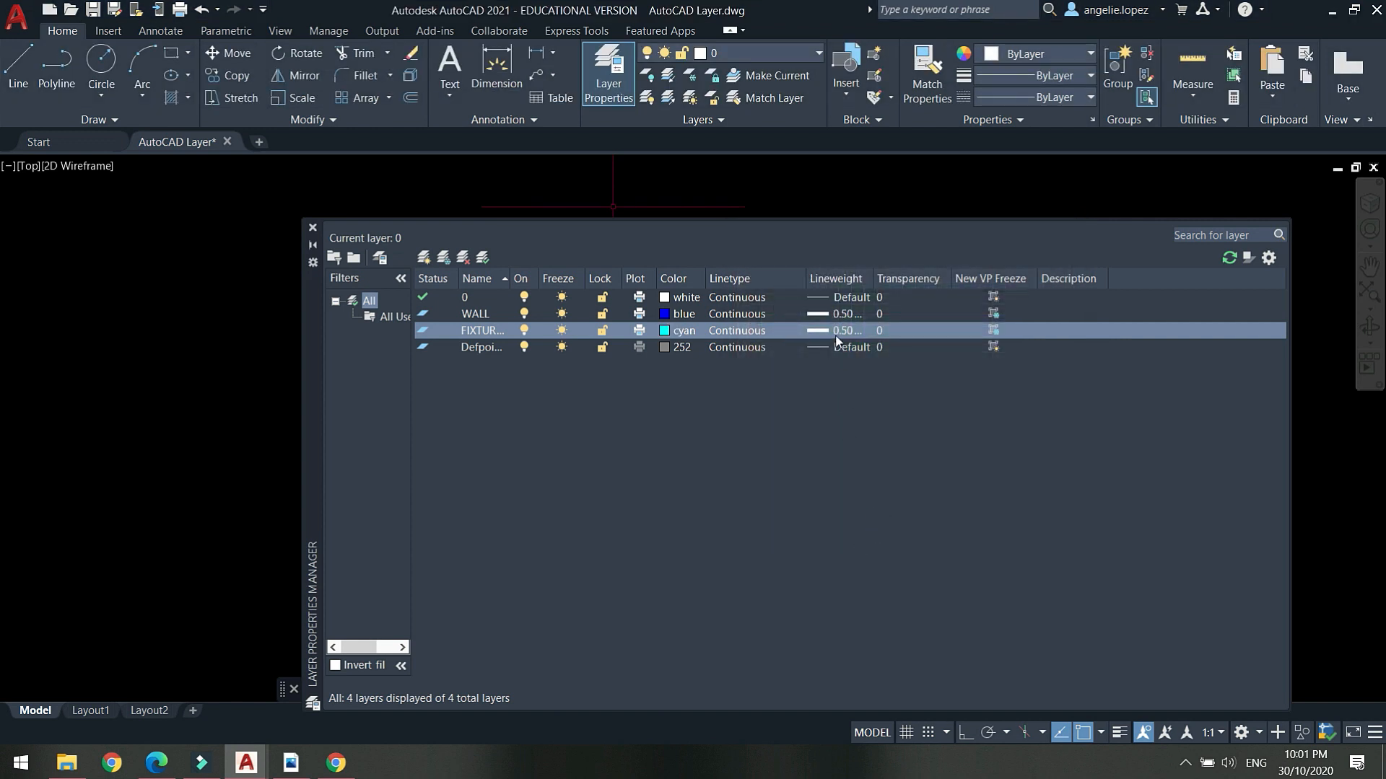
Set the FIXTURES layer's lineweight to 0.15 mm.
left_click(836, 336)
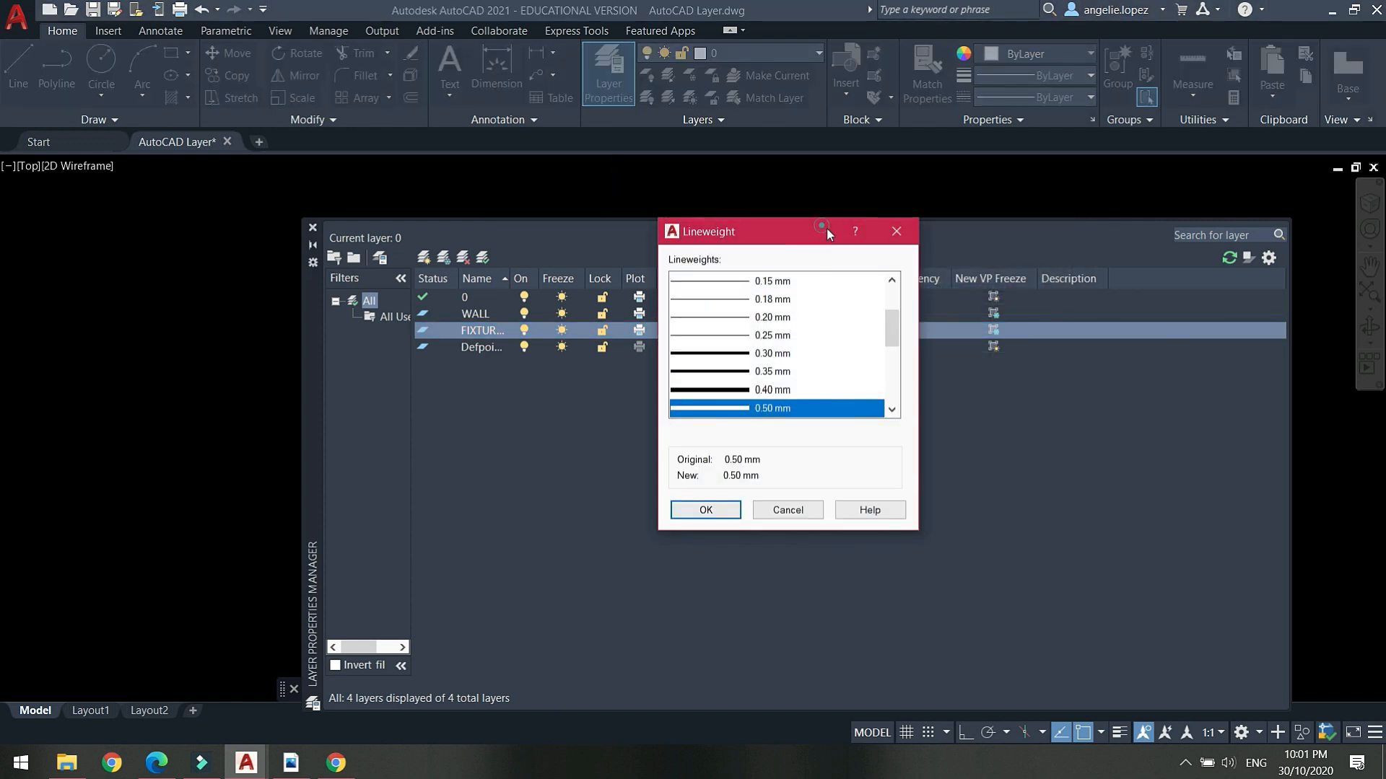
left_click_drag(826, 227, 1033, 240)
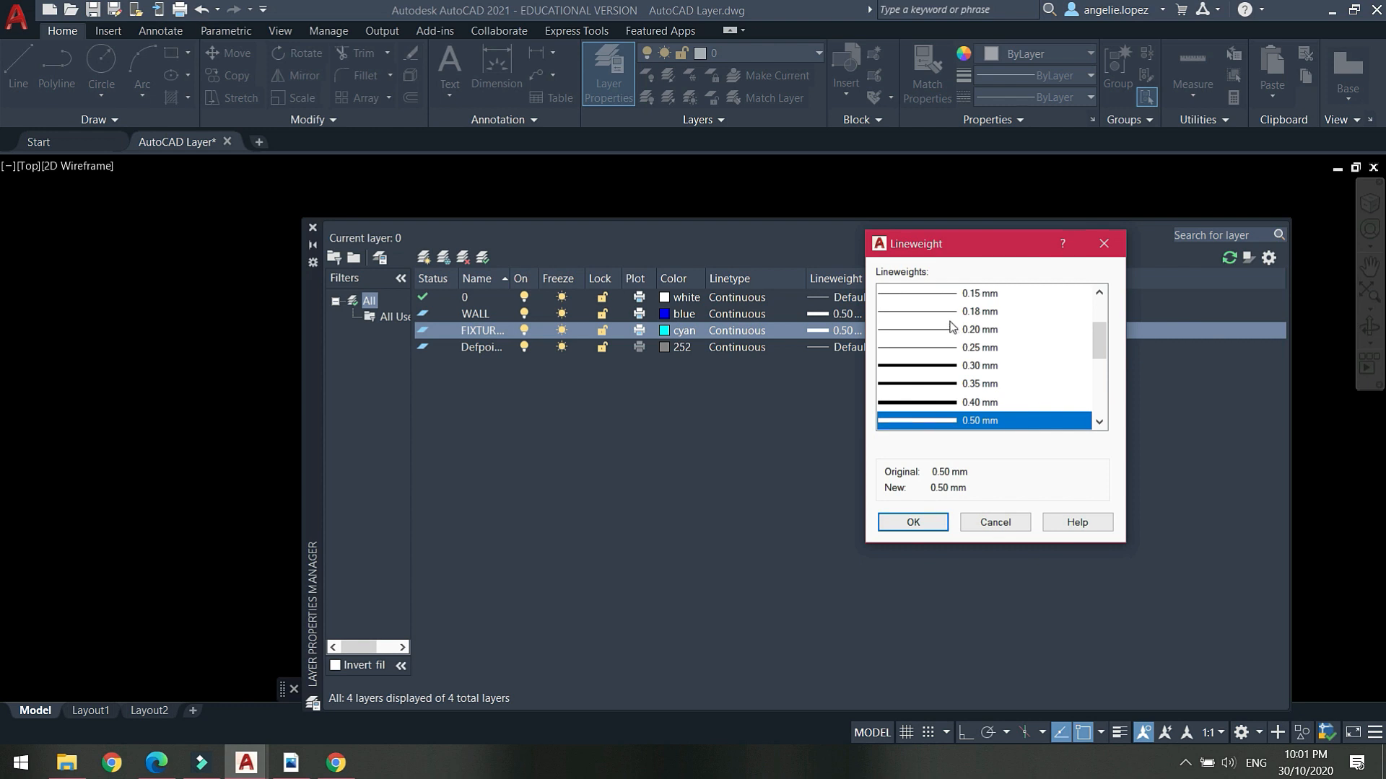
left_click(945, 295)
left_click(915, 522)
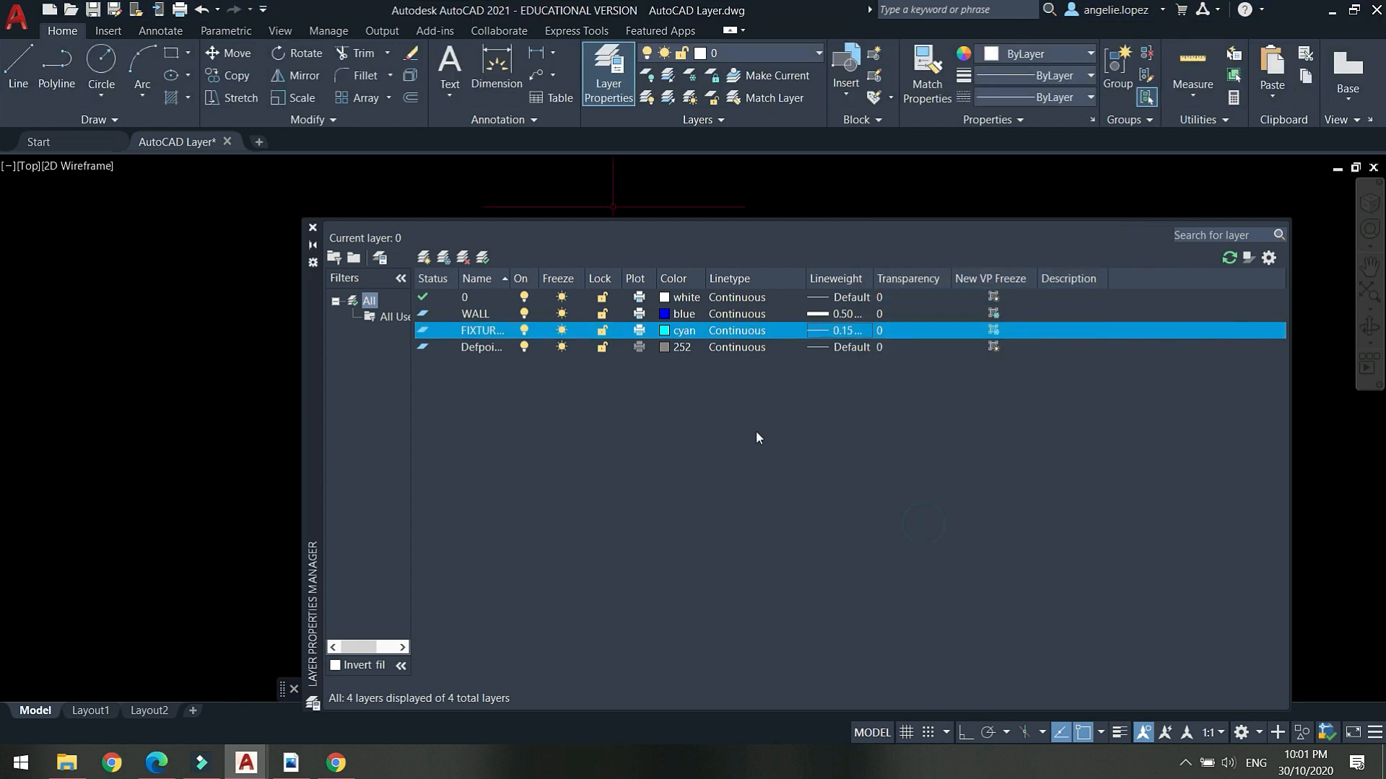
Create a viewport-frozen layer named DOORS AND WINWOS and widen the Name column to show full layer names.
left_click(444, 254)
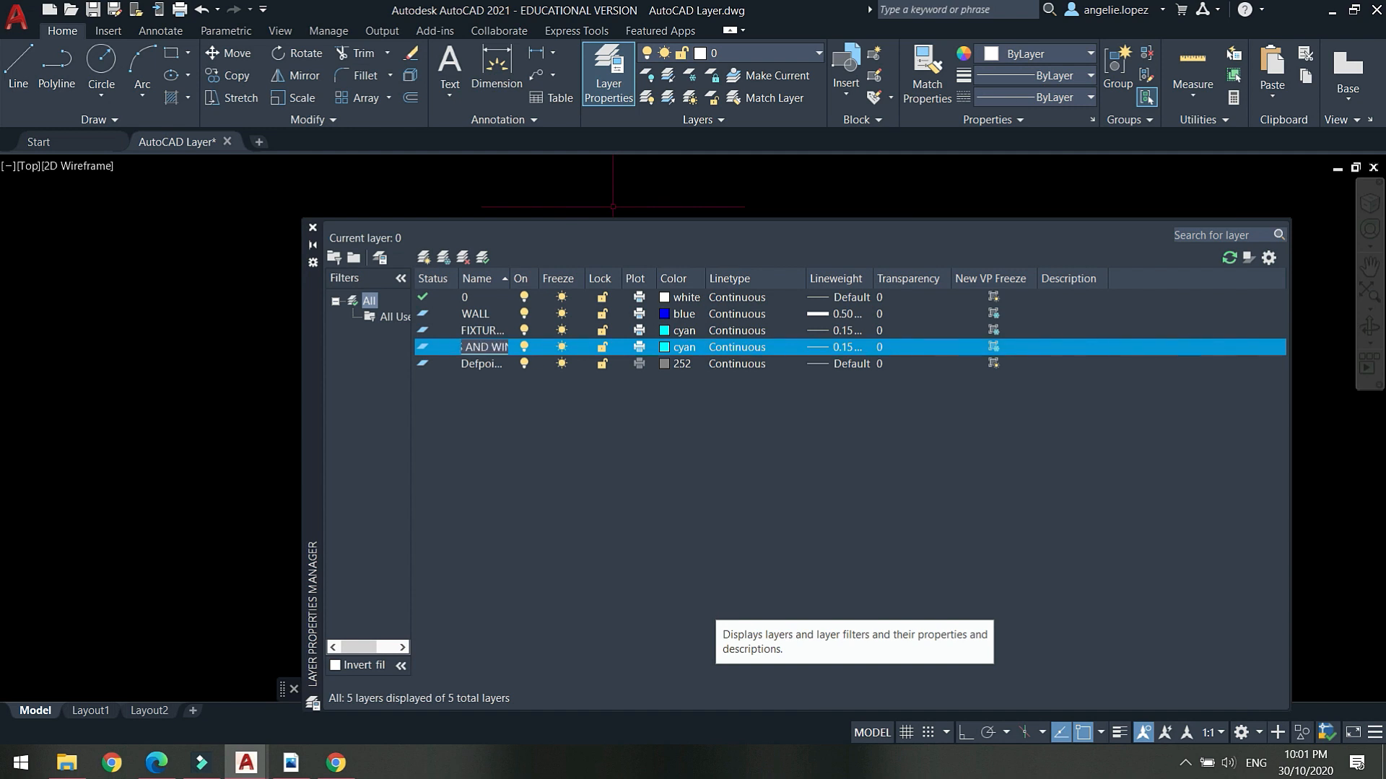
key("Return")
left_click_drag(511, 278, 592, 278)
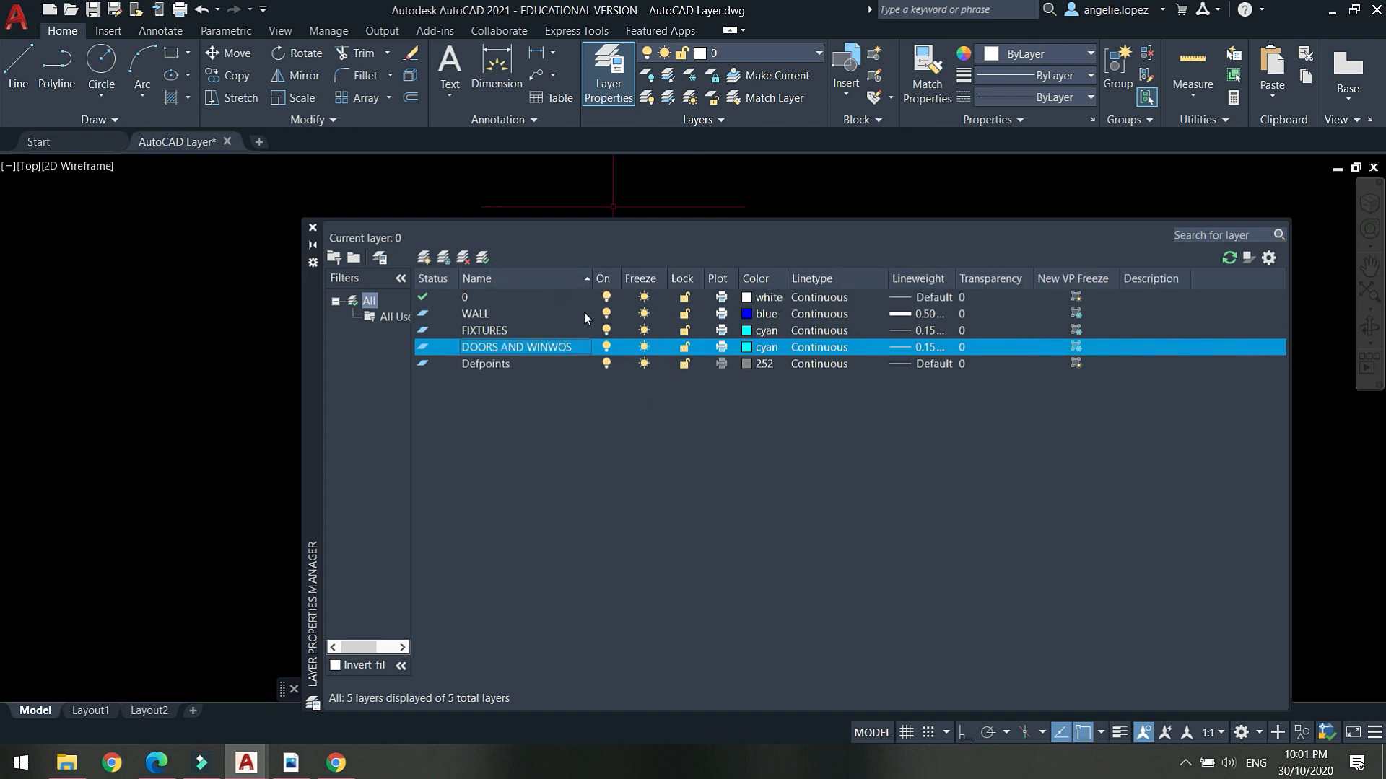
Make the newest layer current and correct its name to DOORS AND WINDOWS.
double_click(554, 348)
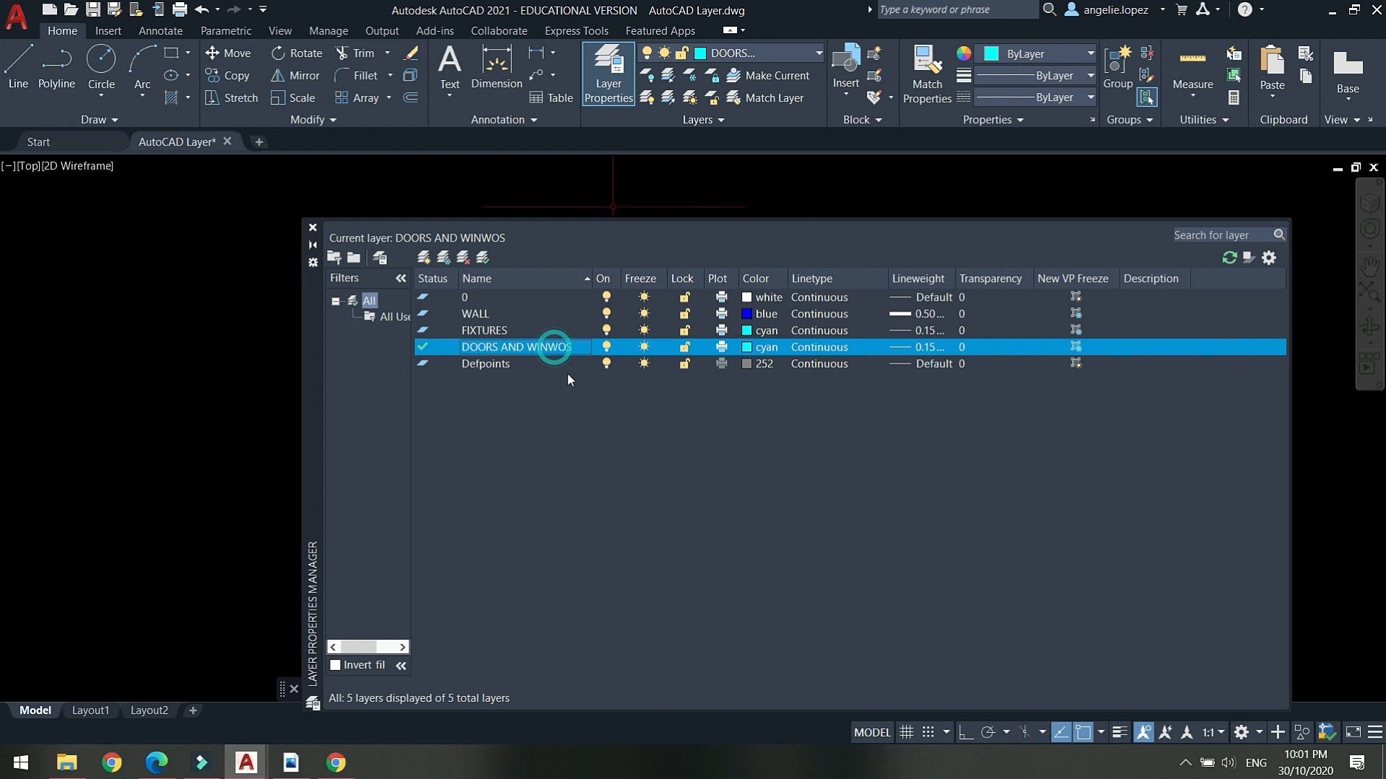
right_click(573, 349)
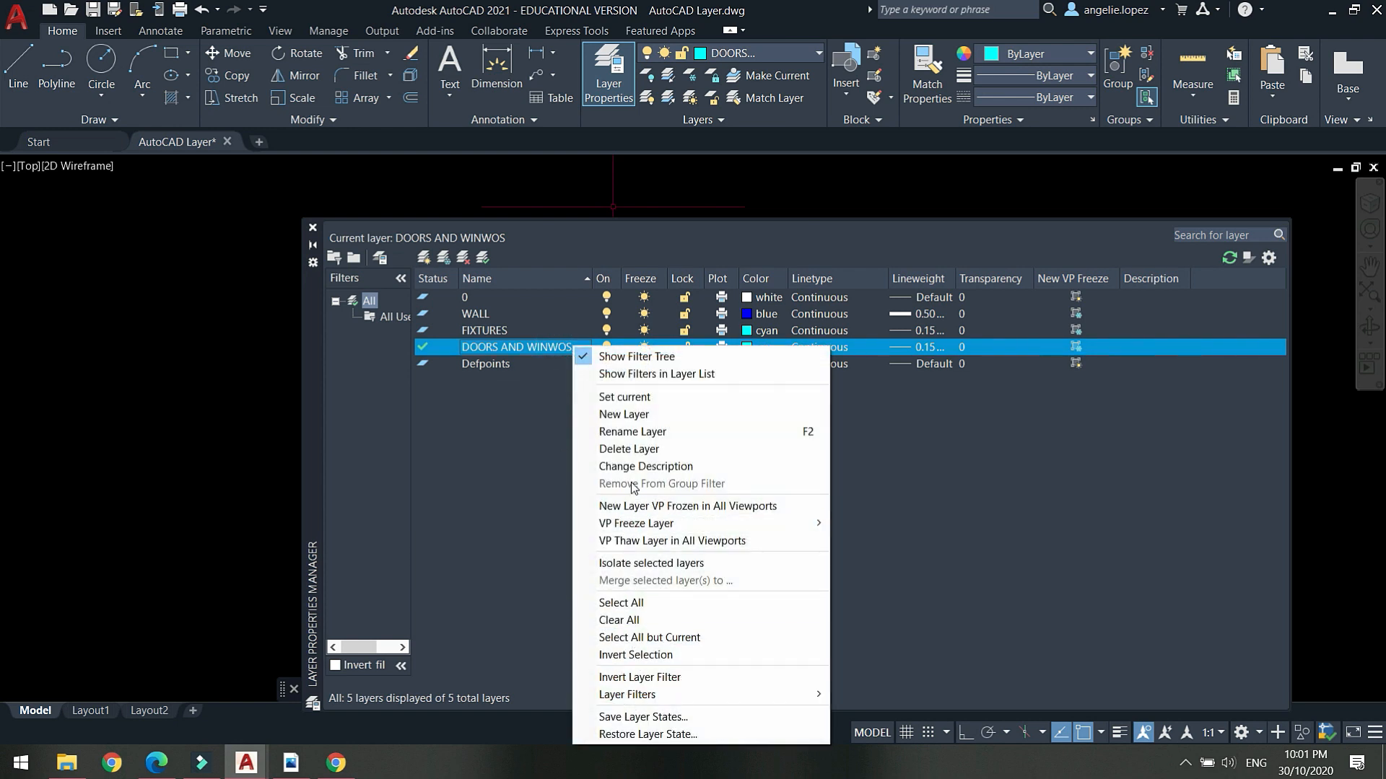
left_click(634, 432)
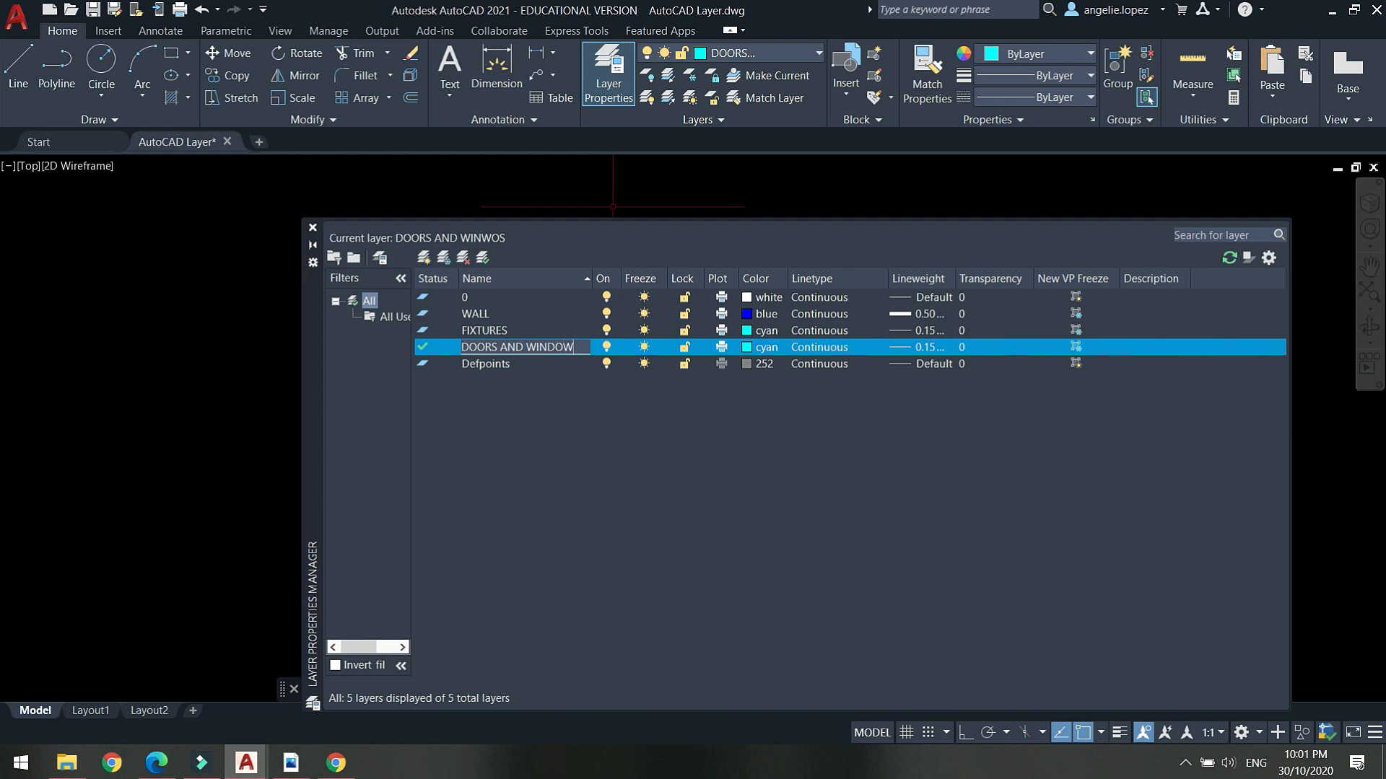
key("Return")
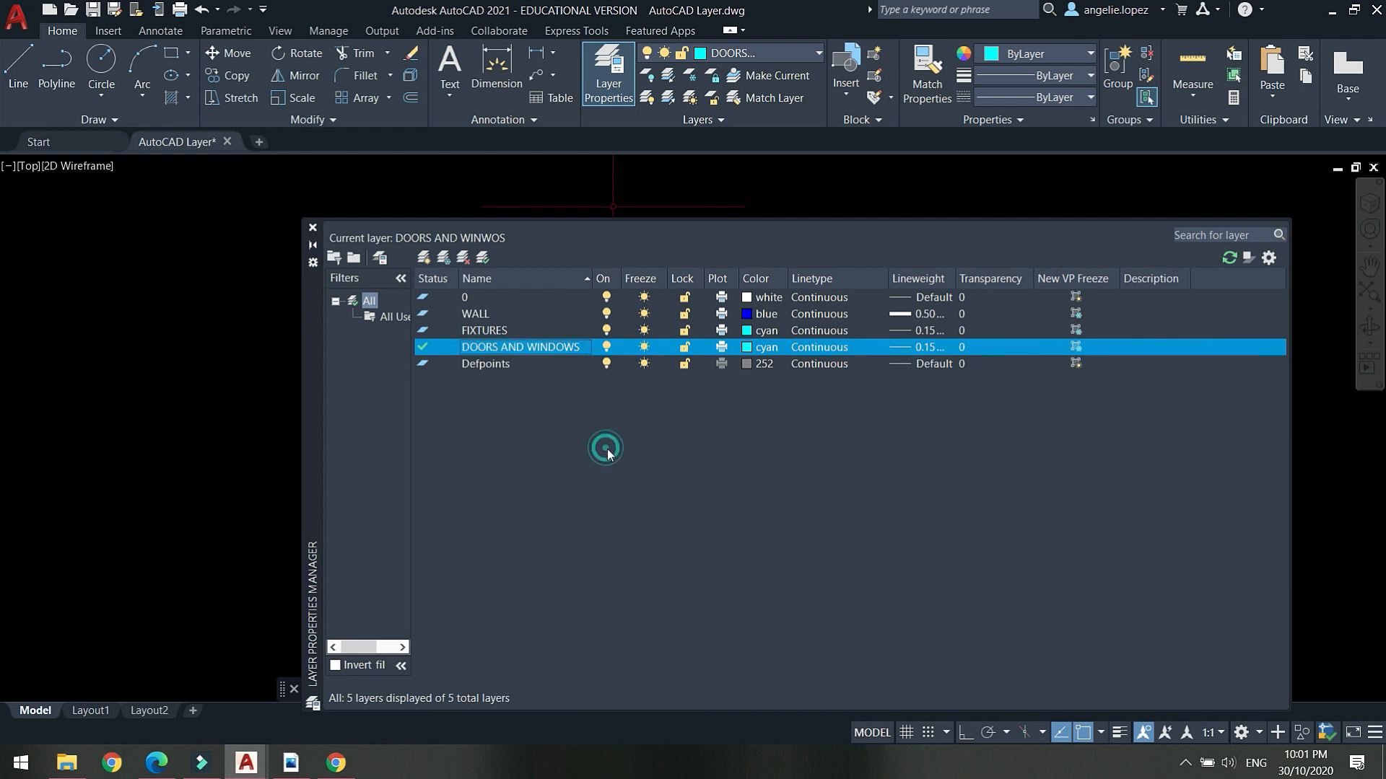
Set the DOORS AND WINDOWS layer's color to index 40 and its lineweight to 0.30 mm, and close the layer manager.
left_click(748, 348)
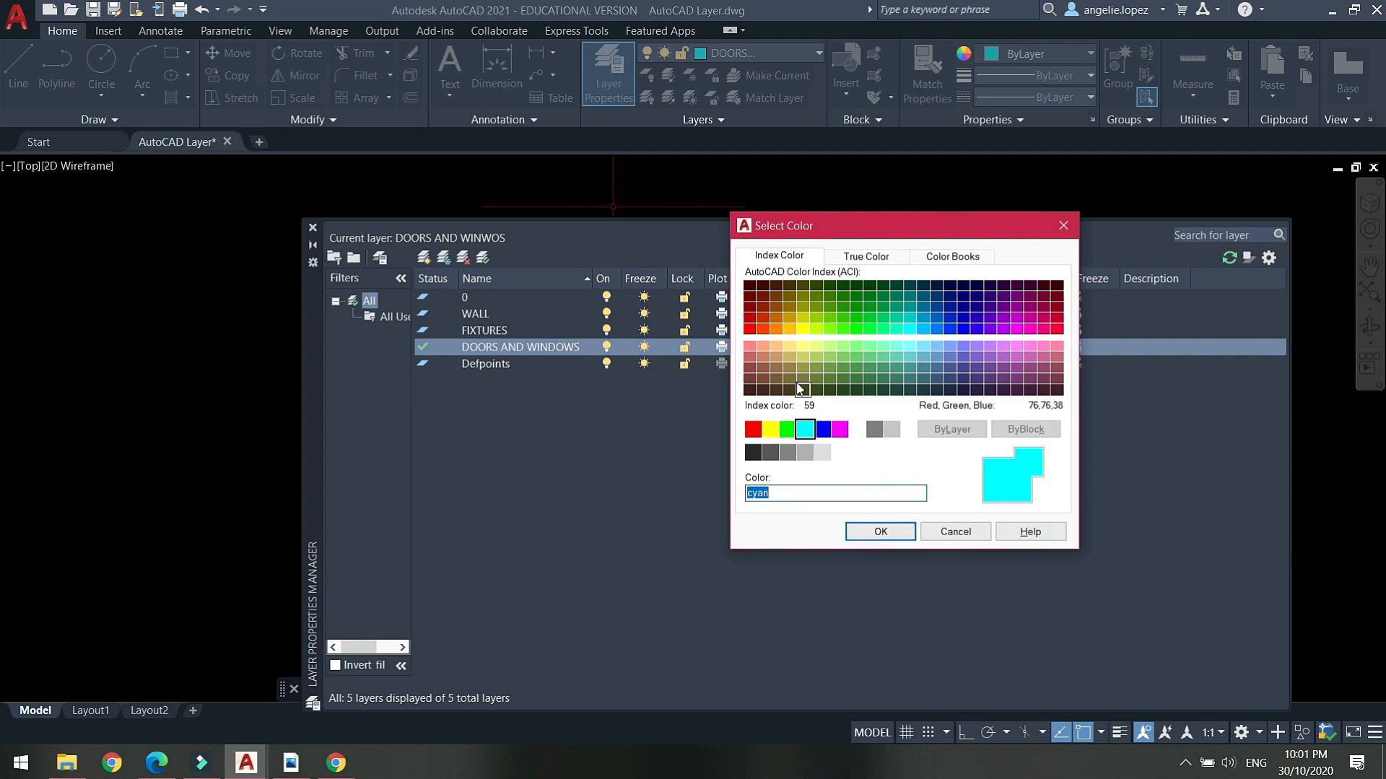
left_click(787, 330)
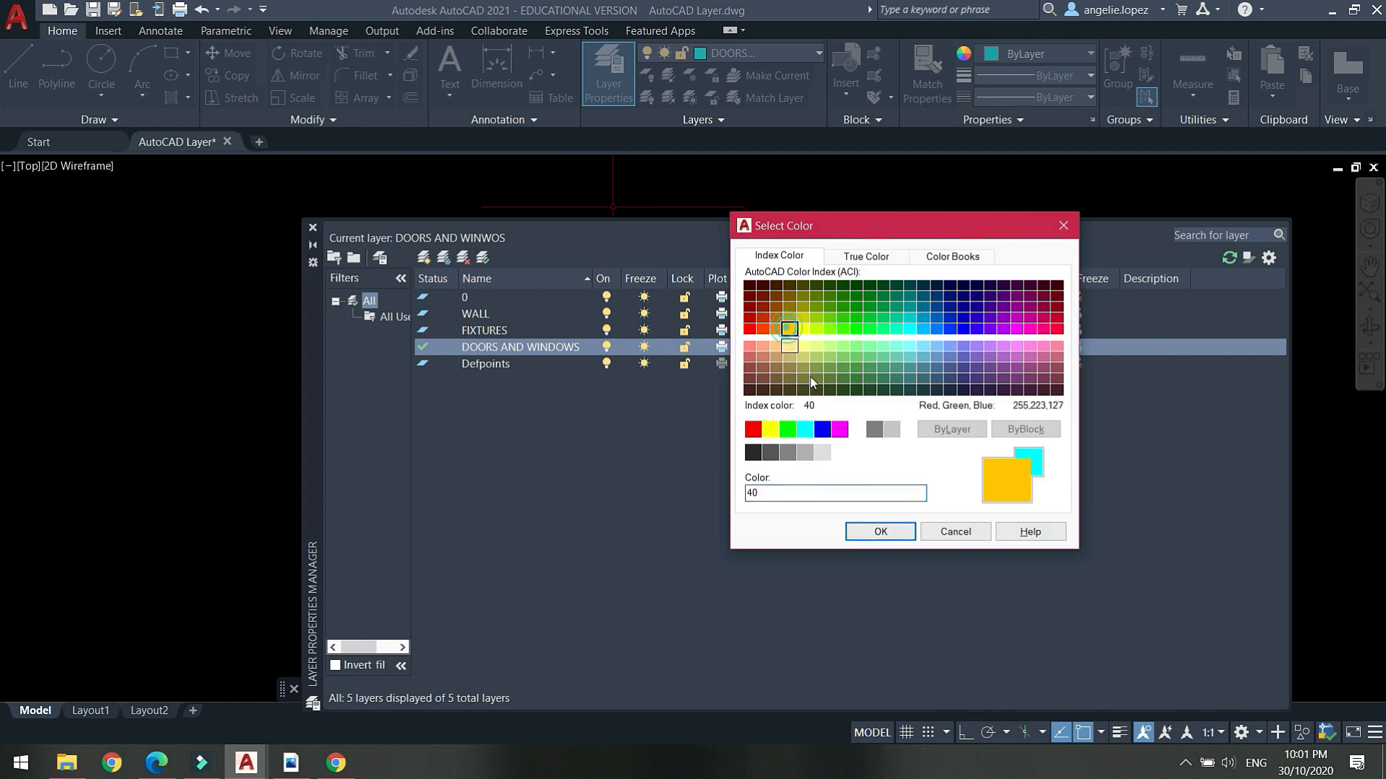
left_click(880, 532)
left_click(938, 347)
scroll(944, 422, "down", 1)
left_click(943, 403)
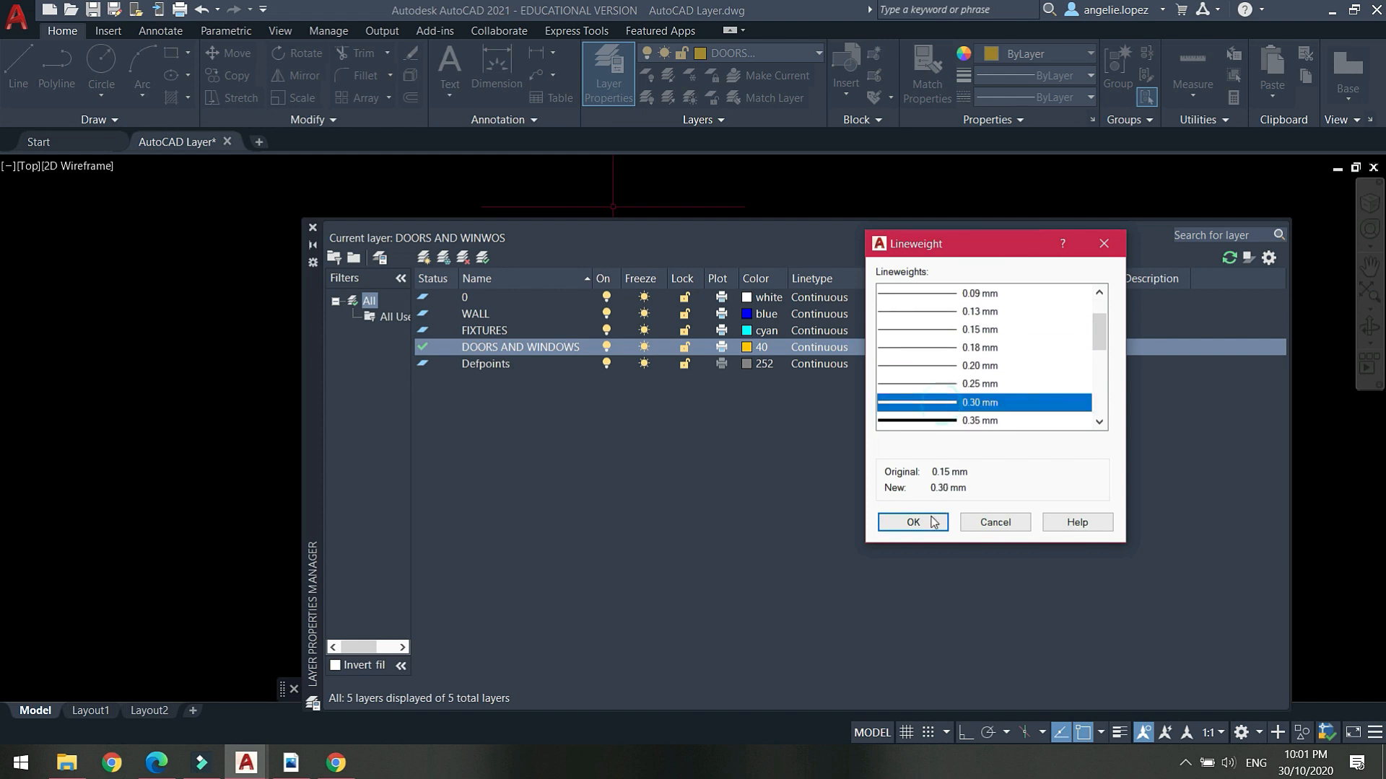
left_click(924, 521)
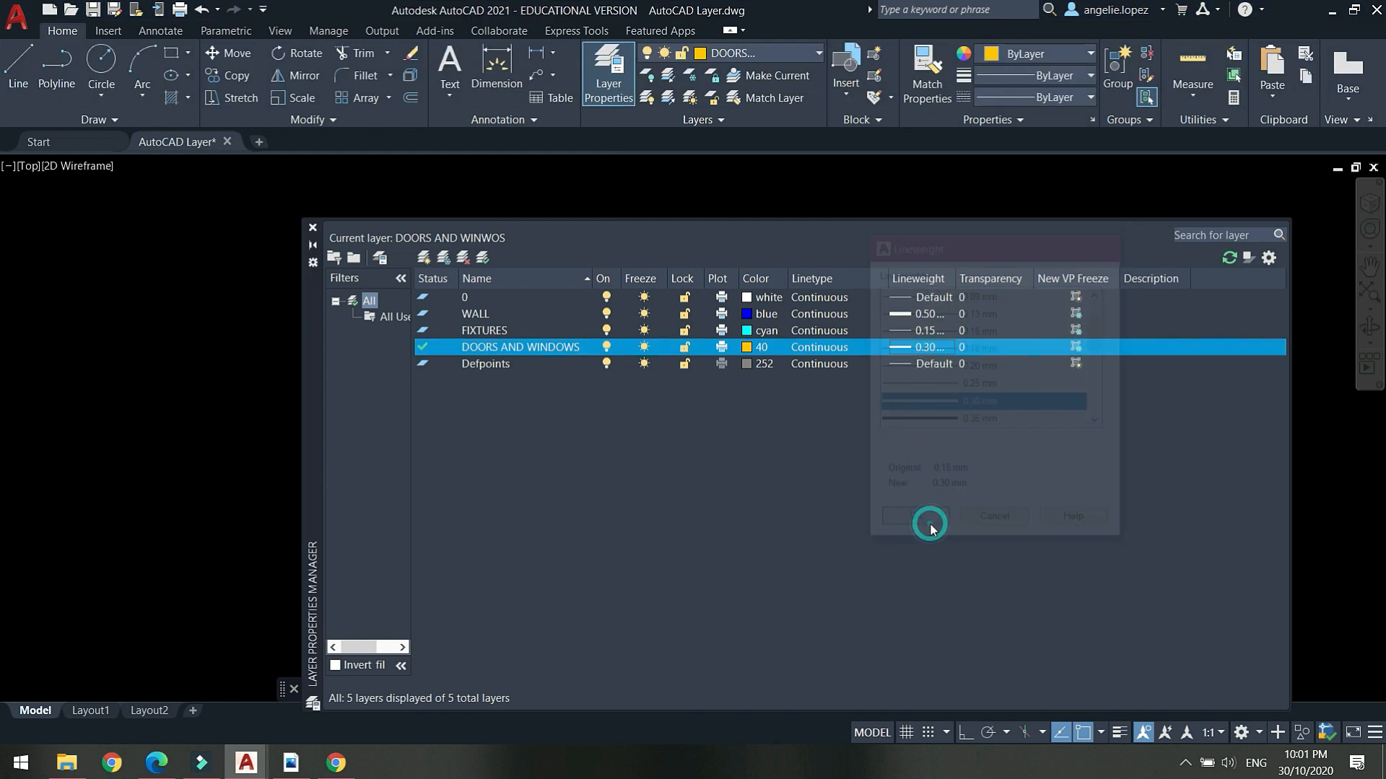
left_click(313, 227)
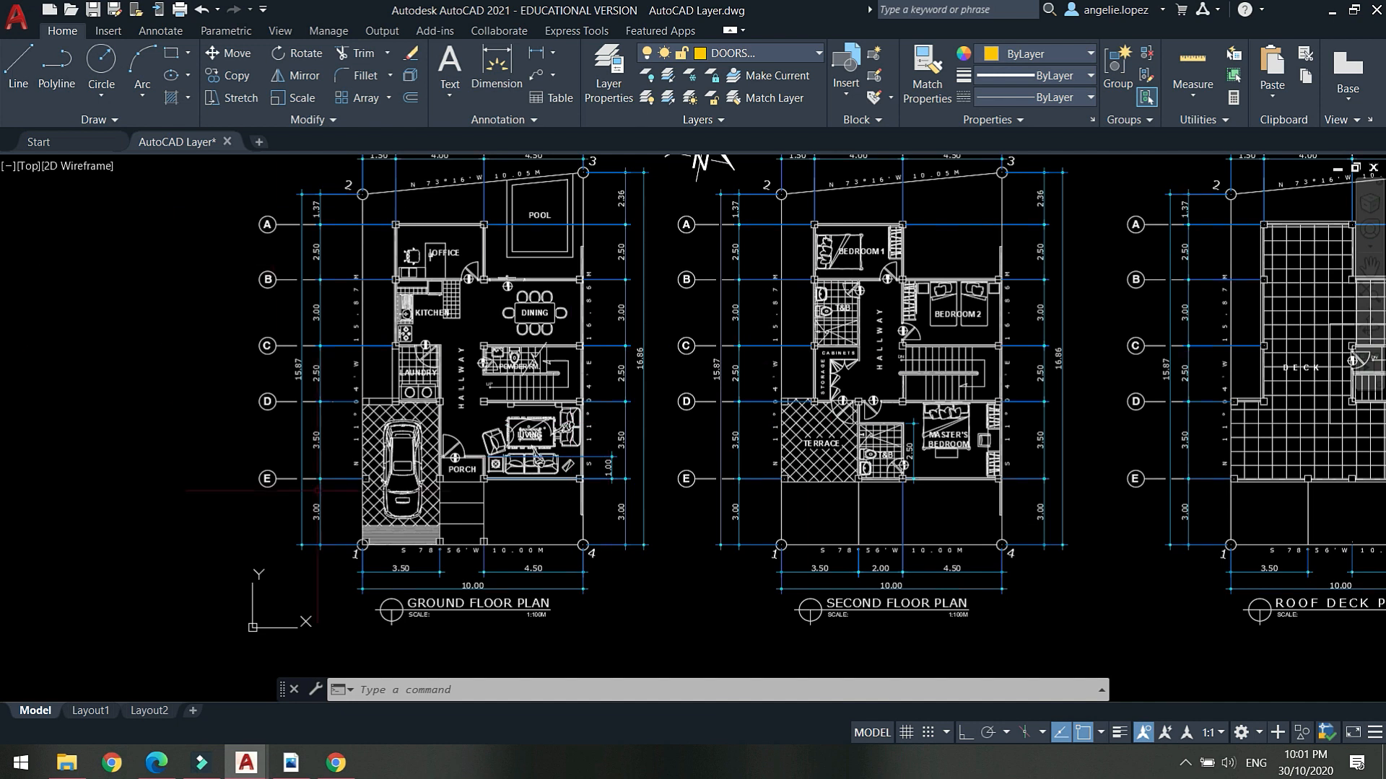
Make layer 0 the current layer.
scroll(521, 279, "up", 2)
scroll(459, 384, "down", 3)
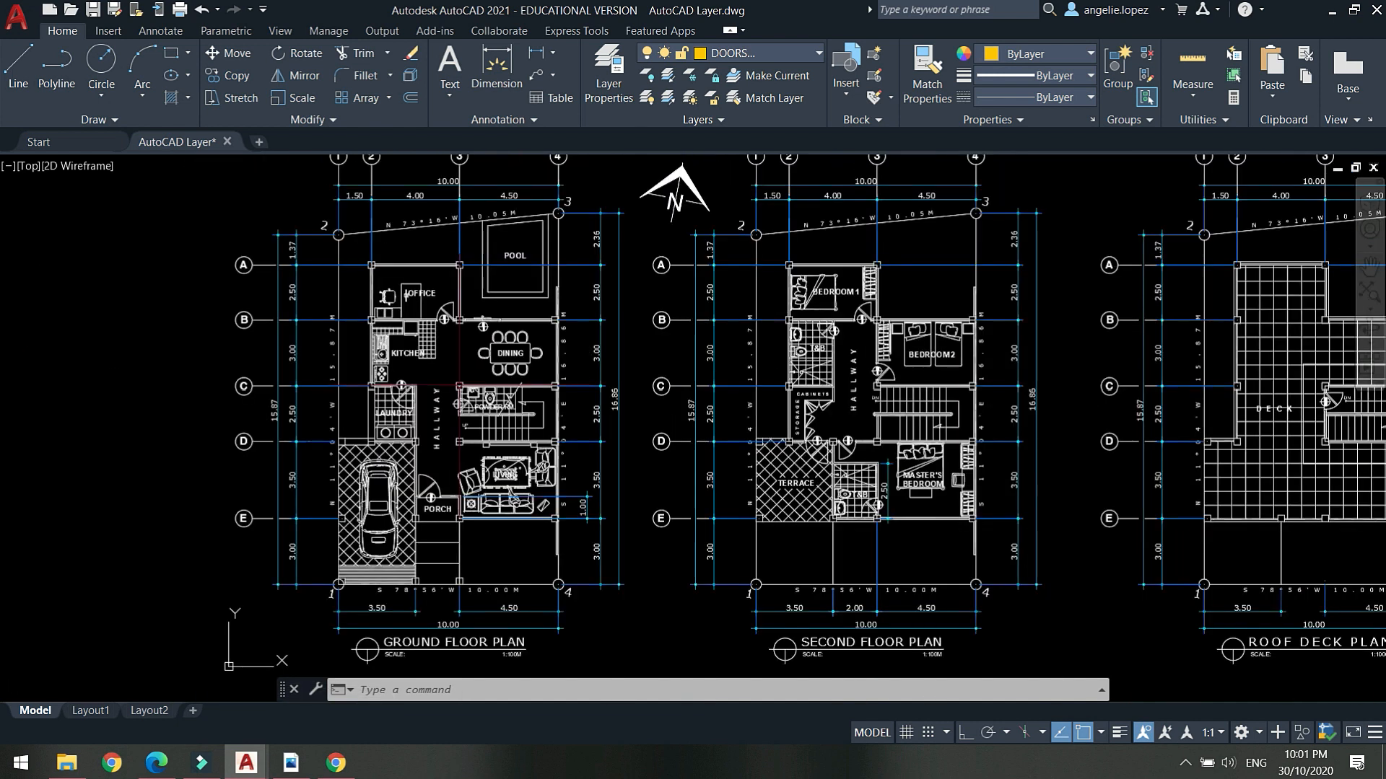
scroll(547, 413, "up", 3)
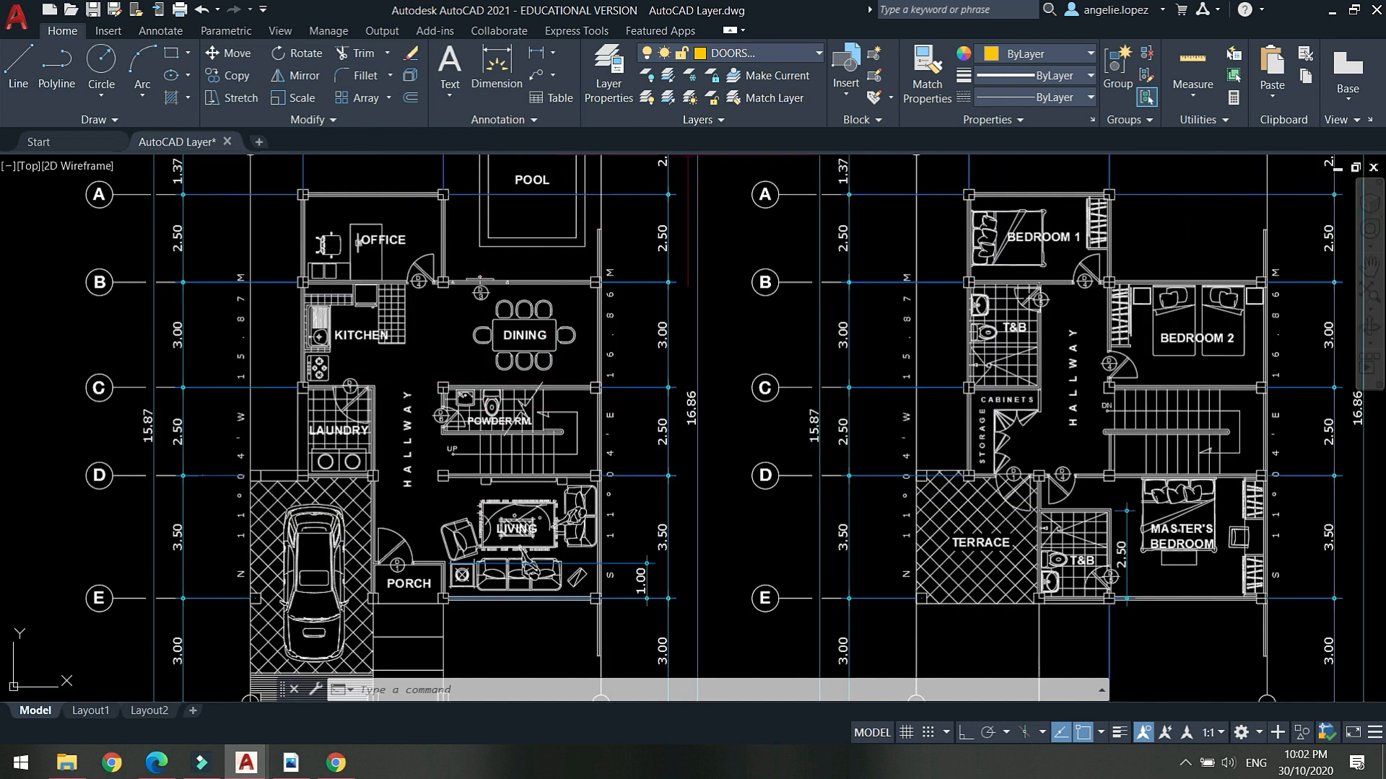
left_click(770, 53)
left_click(722, 70)
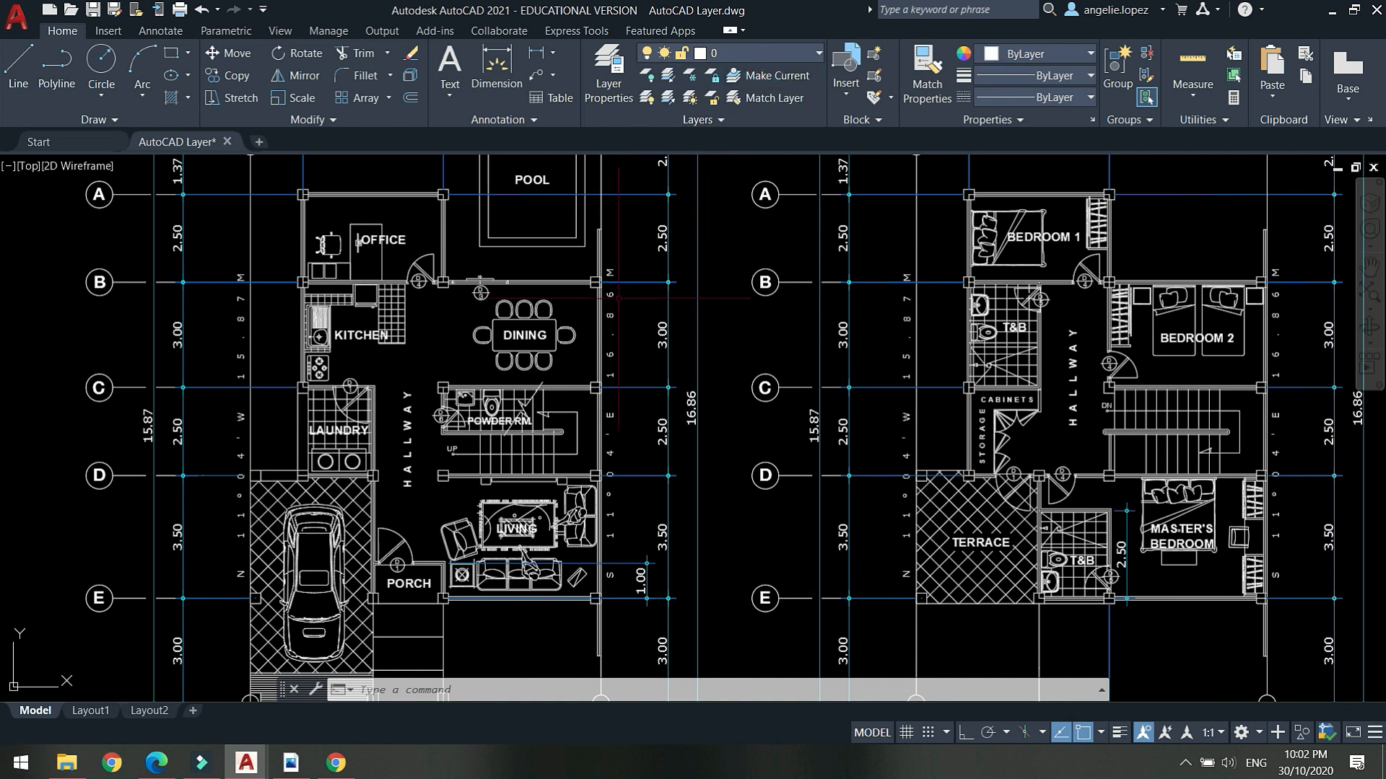
scroll(625, 297, "up", 4)
middle_click_drag(434, 368, 595, 389)
scroll(594, 390, "up", 2)
left_click(594, 390)
left_click(558, 349)
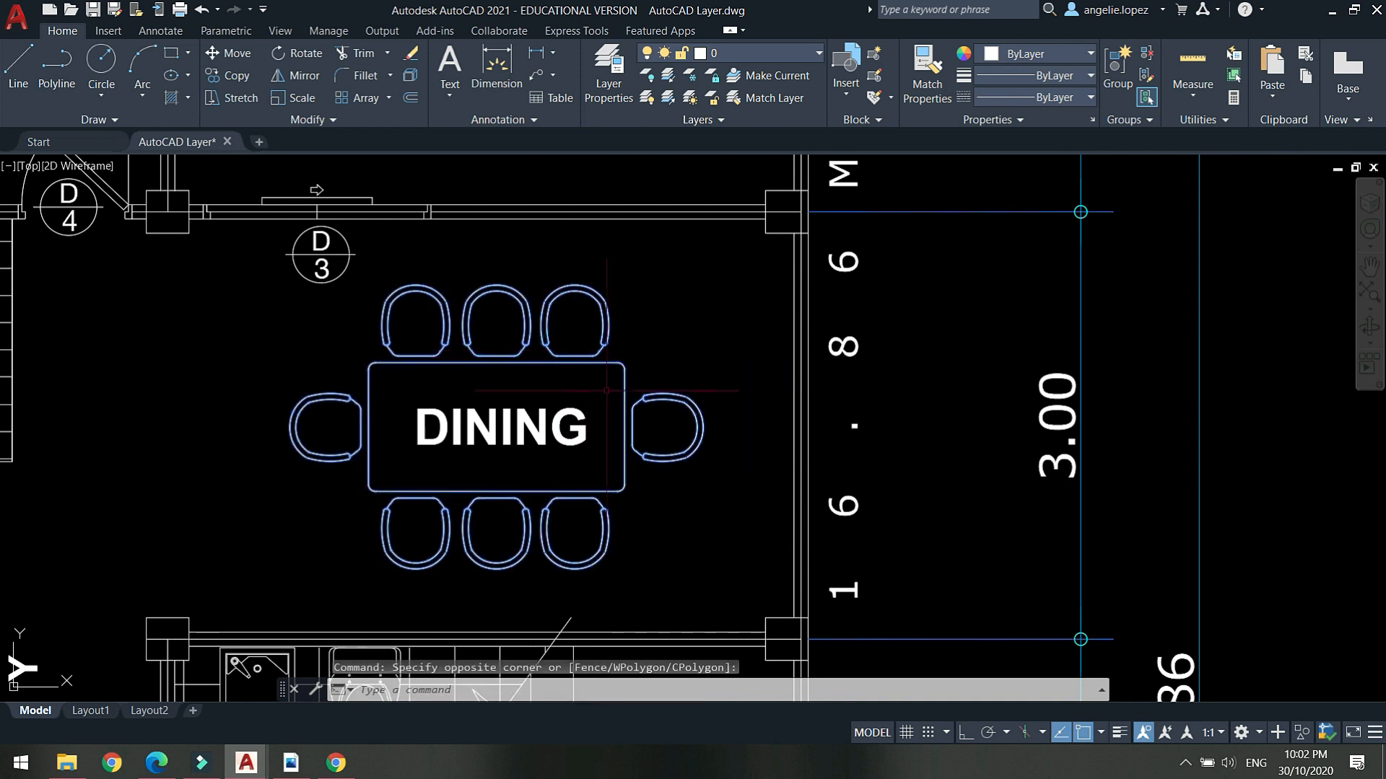
scroll(615, 391, "down", 2)
key("Escape")
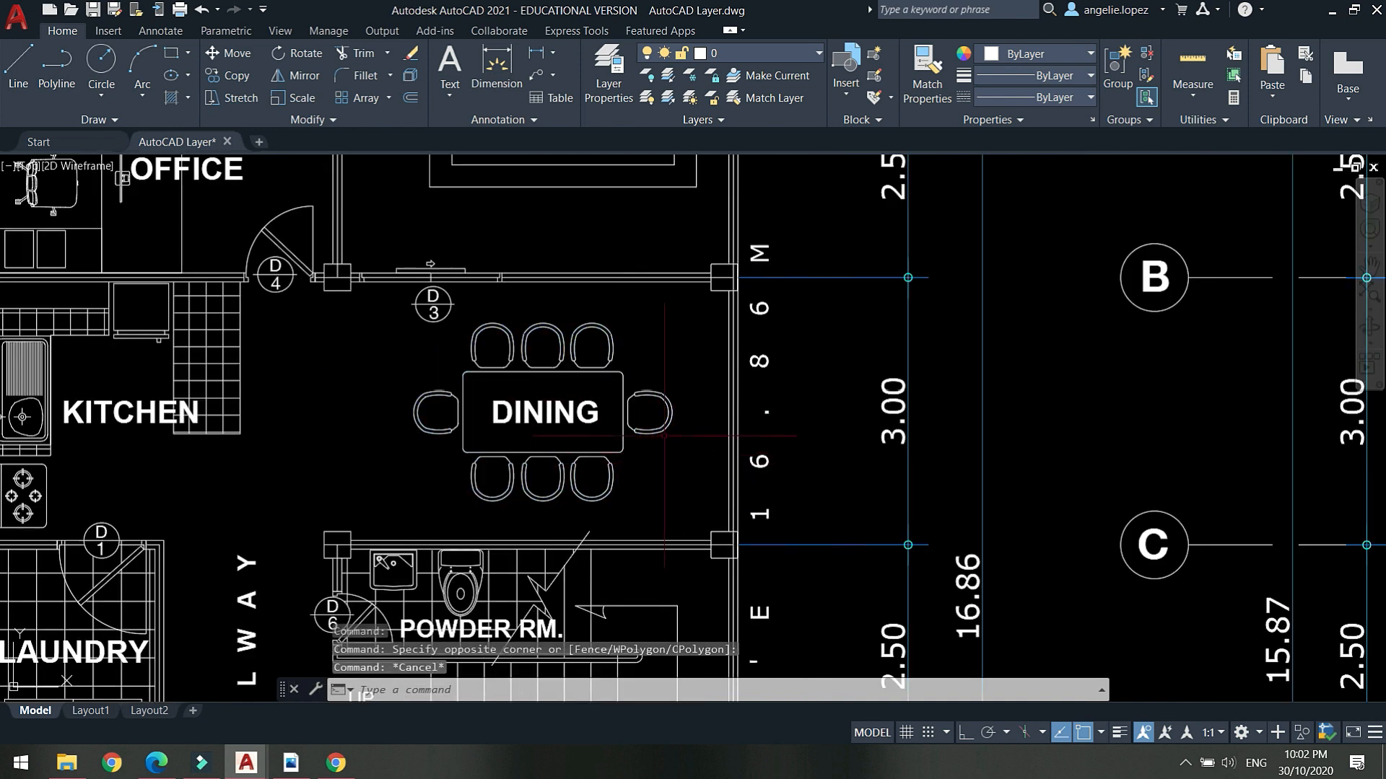
Move the dining table and chairs block on the ground floor plan to the FIXTURES layer.
left_click(666, 436)
left_click(654, 422)
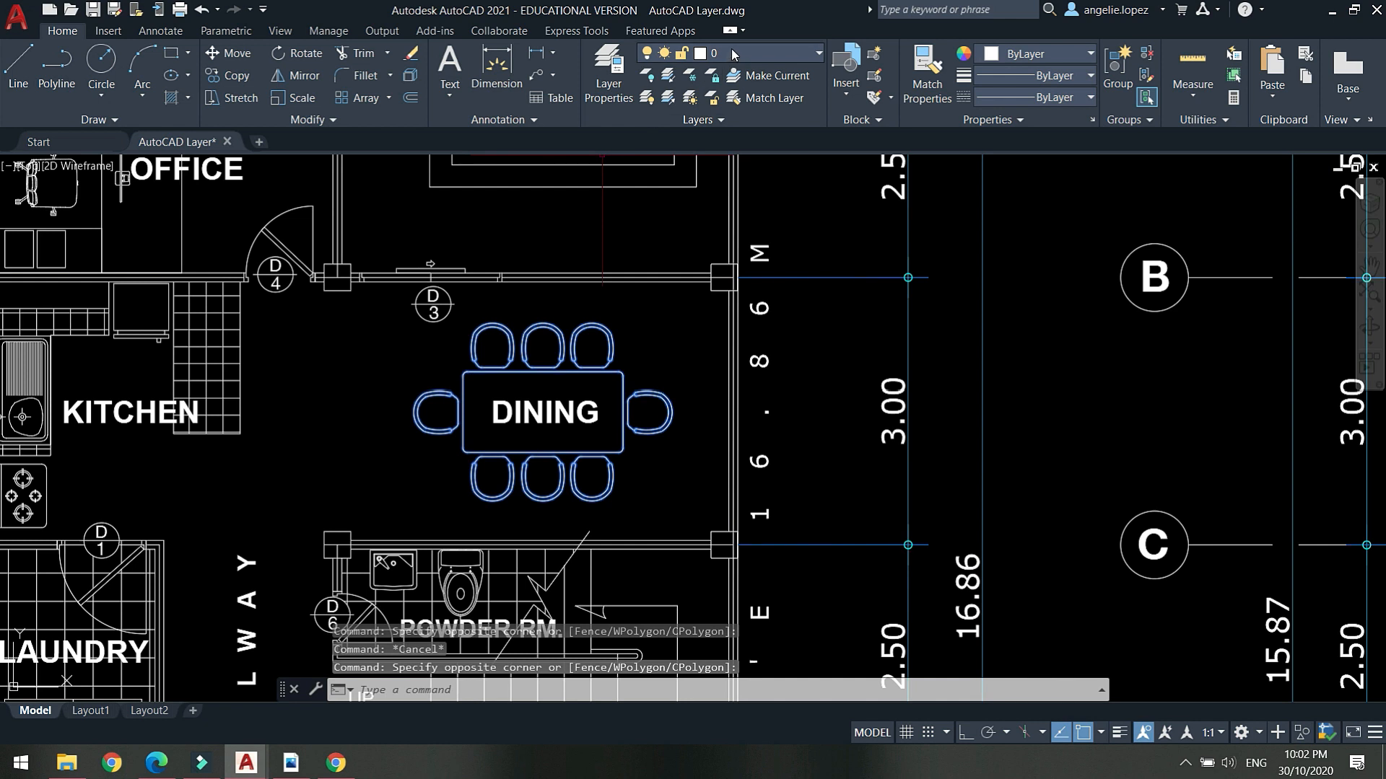
left_click(817, 56)
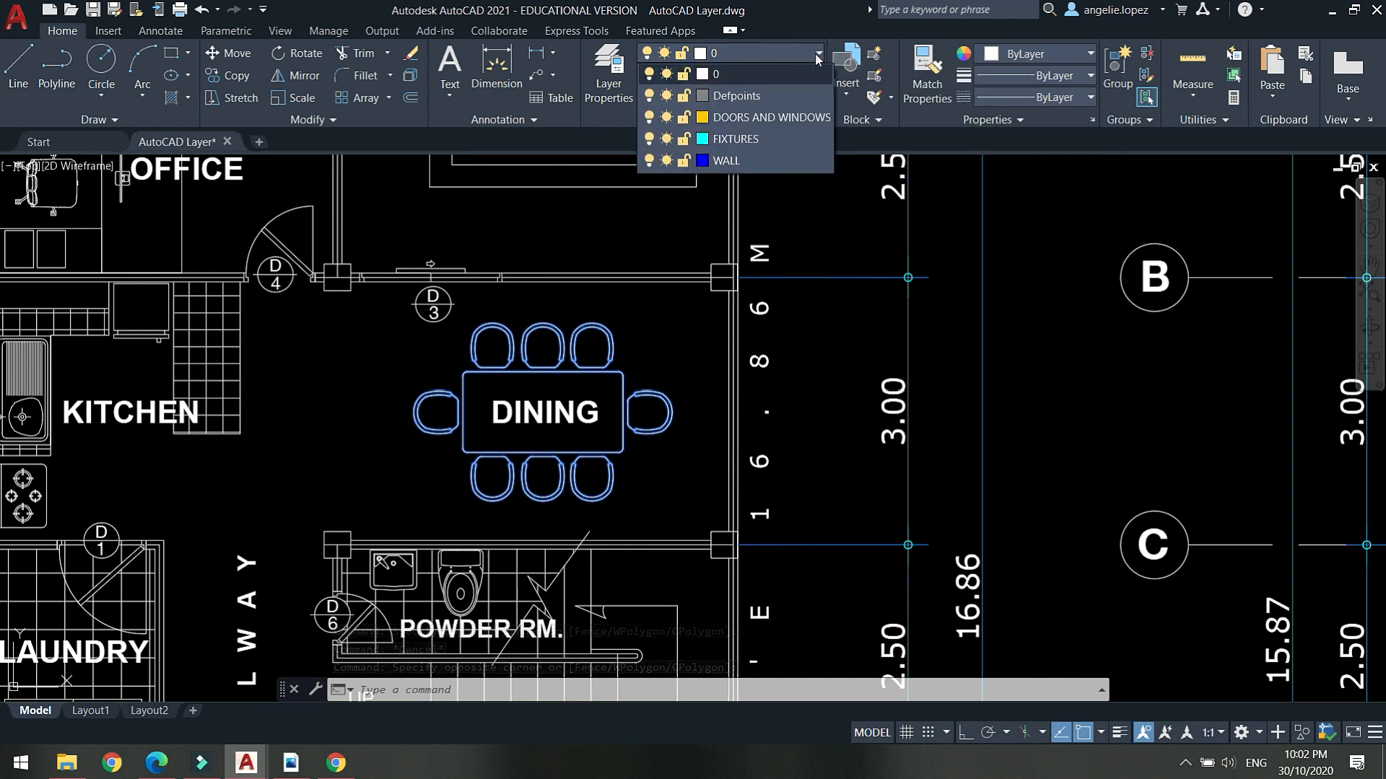
left_click(755, 136)
key("Escape")
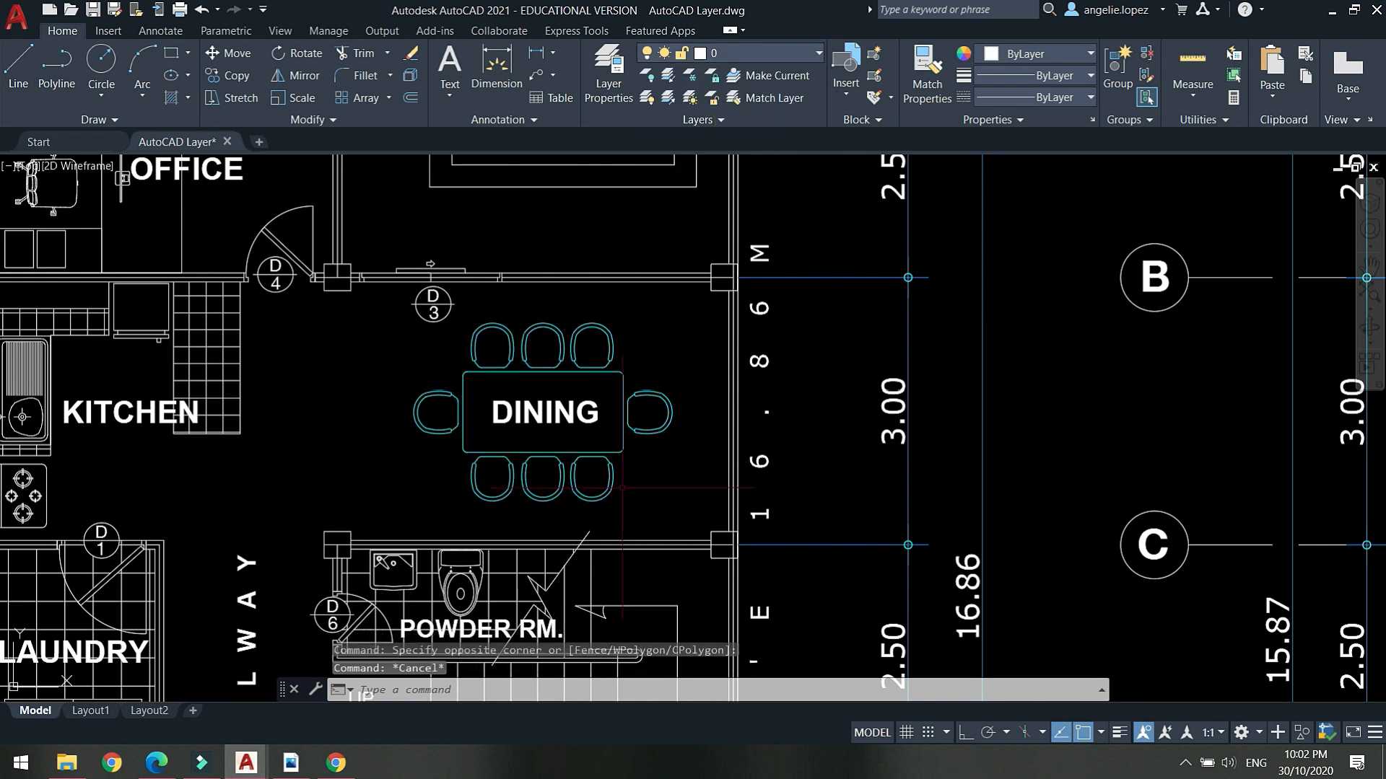
scroll(638, 476, "down", 2)
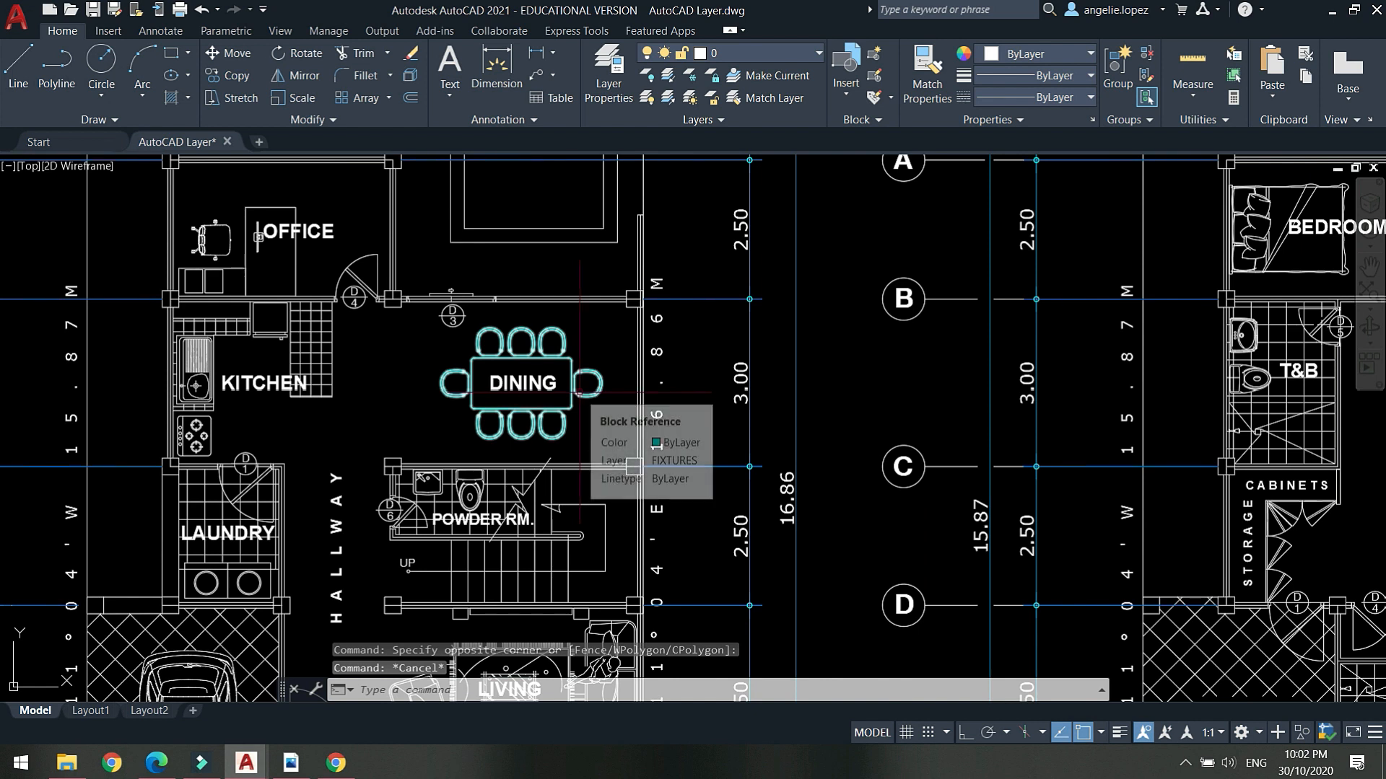
Turn the FIXTURES layer off and back on several times to check which objects it controls.
left_click(790, 54)
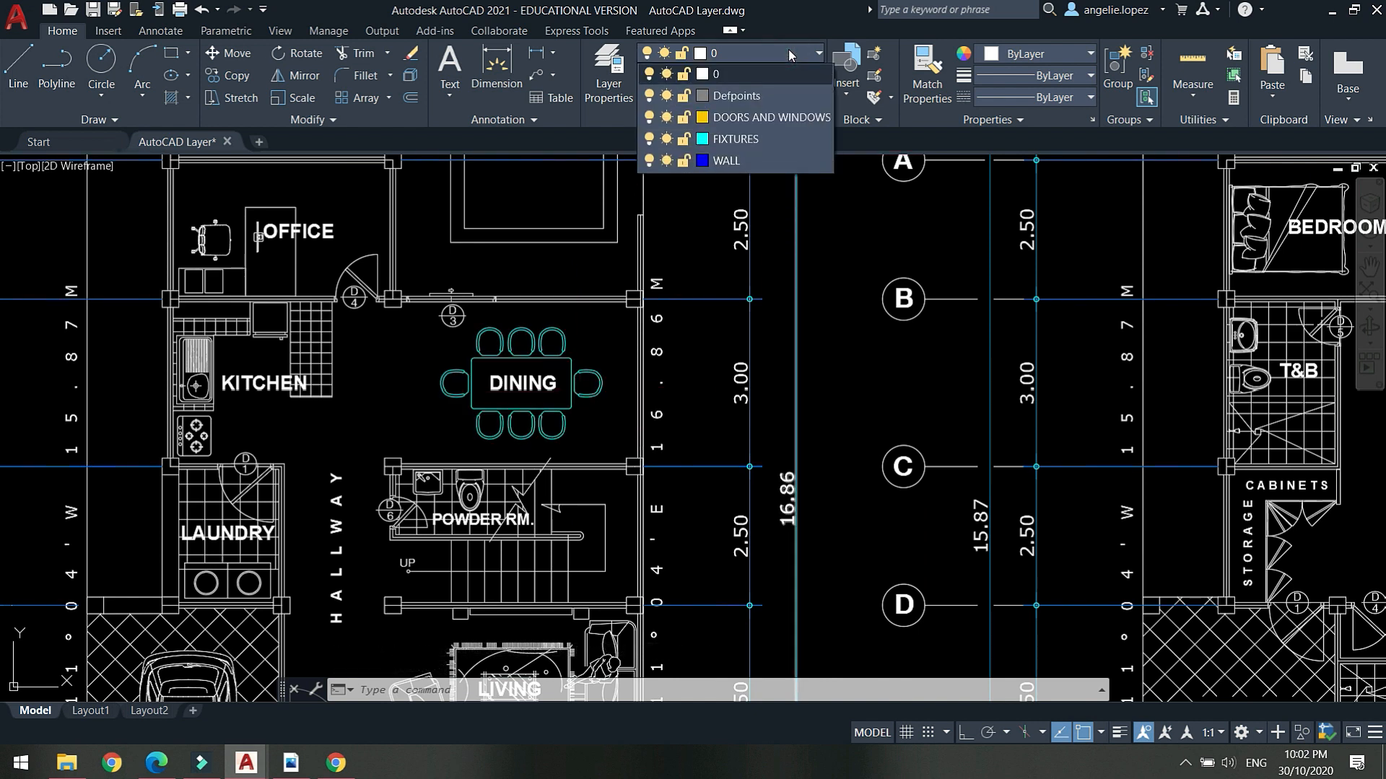
left_click(650, 139)
left_click(649, 139)
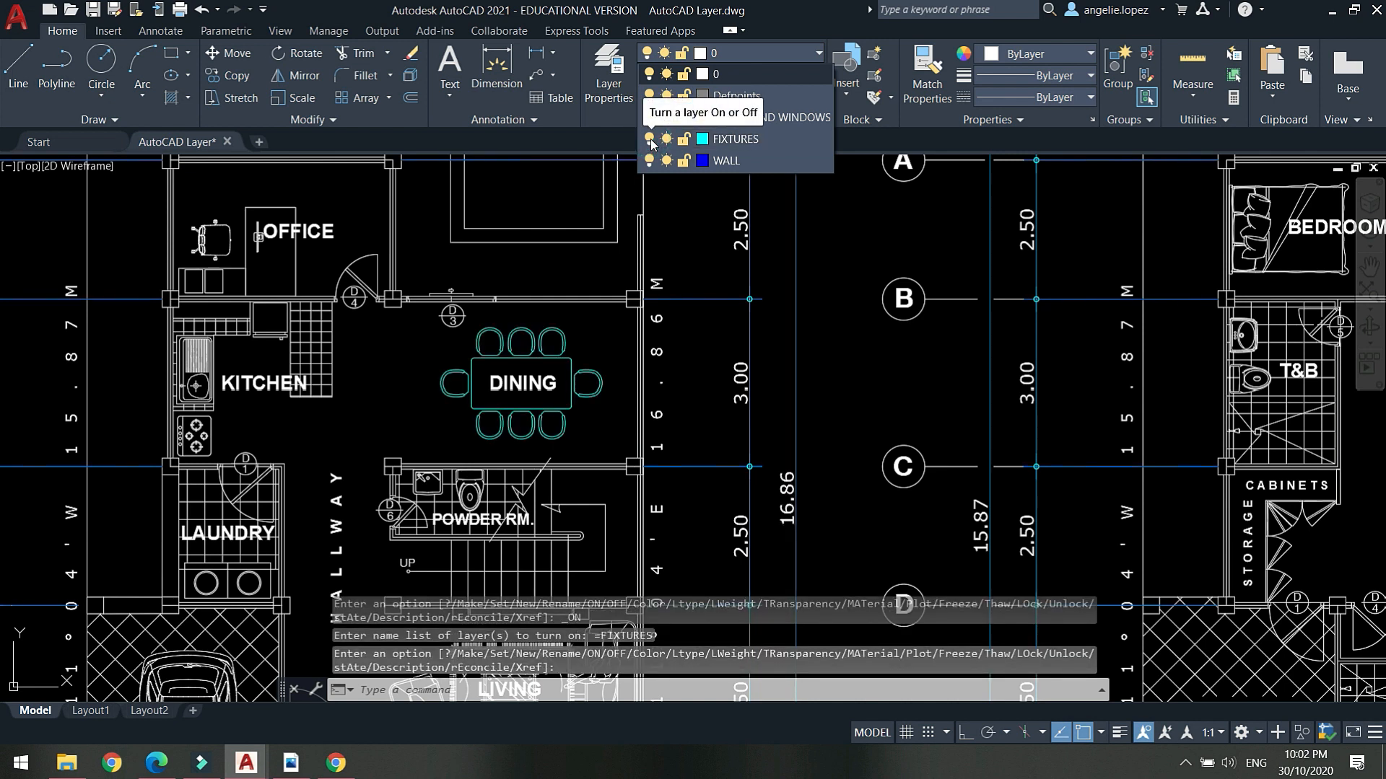
left_click(649, 139)
left_click(650, 139)
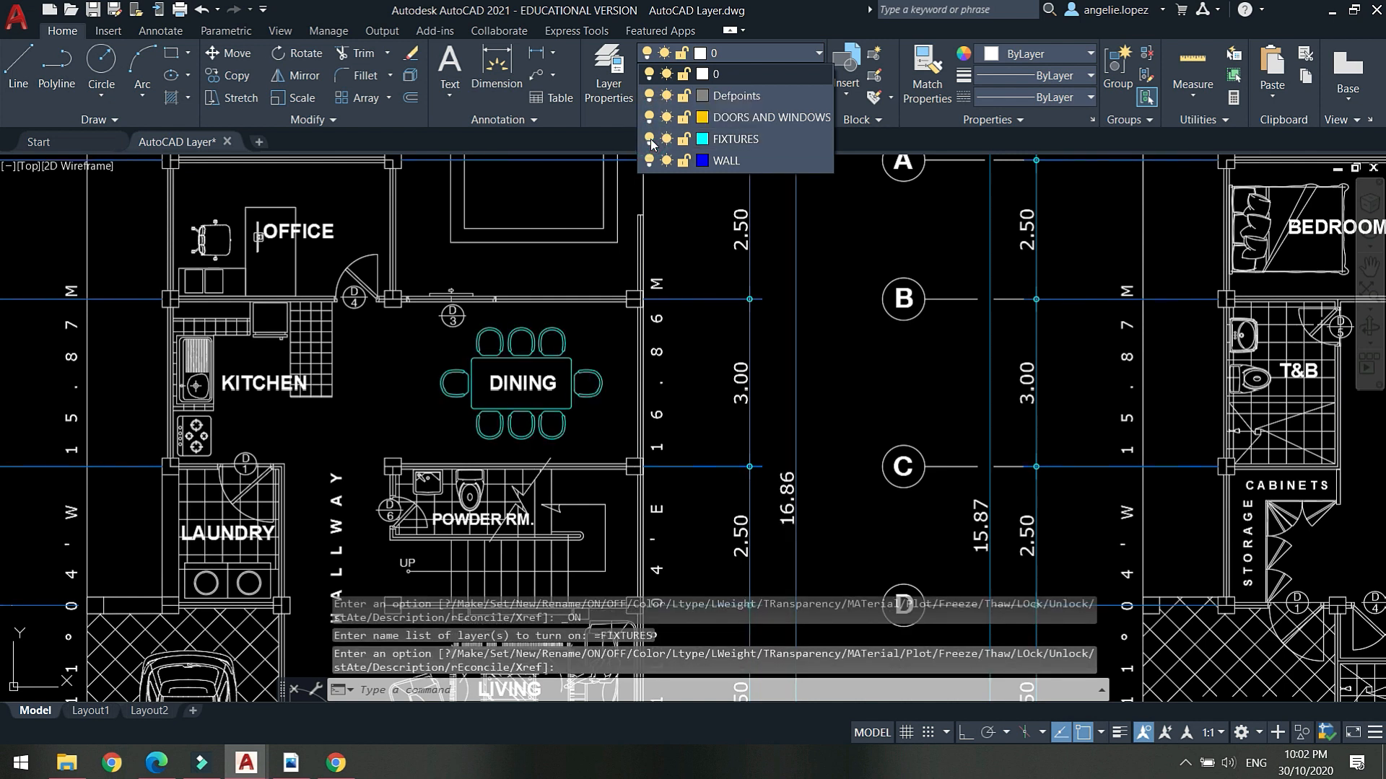
left_click(649, 139)
left_click(649, 140)
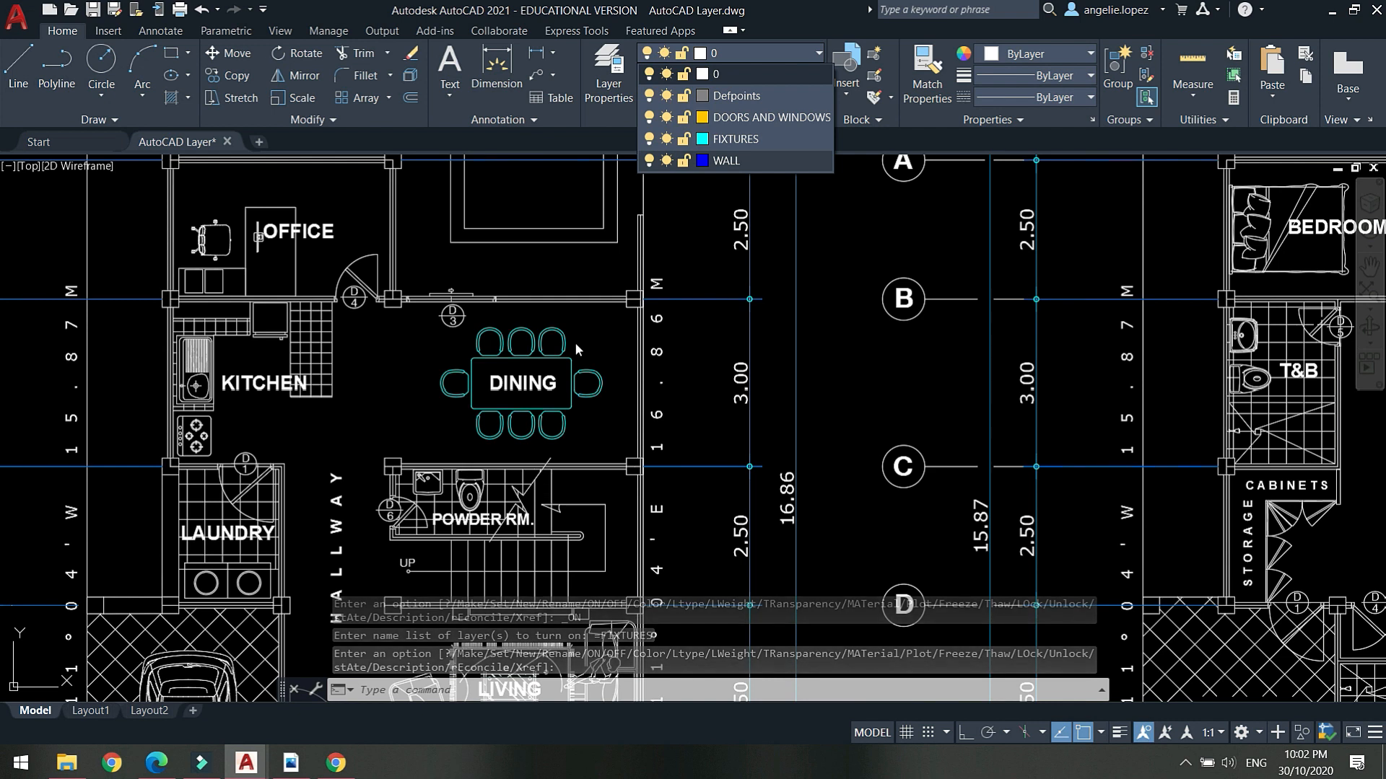
left_click(697, 358)
middle_click_drag(562, 378, 591, 410)
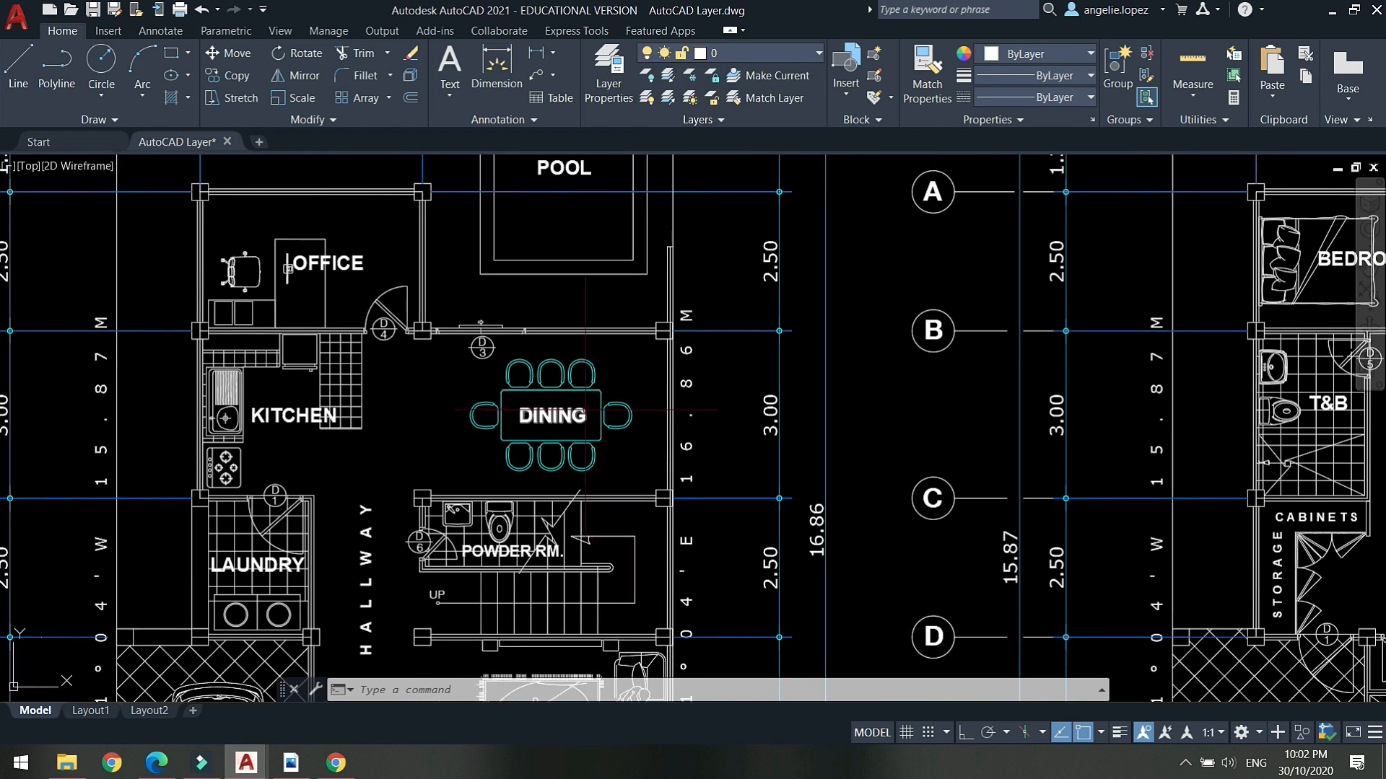
middle_click_drag(1027, 410, 745, 403)
scroll(661, 405, "down", 2)
middle_click_drag(605, 405, 679, 421)
scroll(590, 413, "up", 2)
middle_click_drag(590, 413, 580, 407)
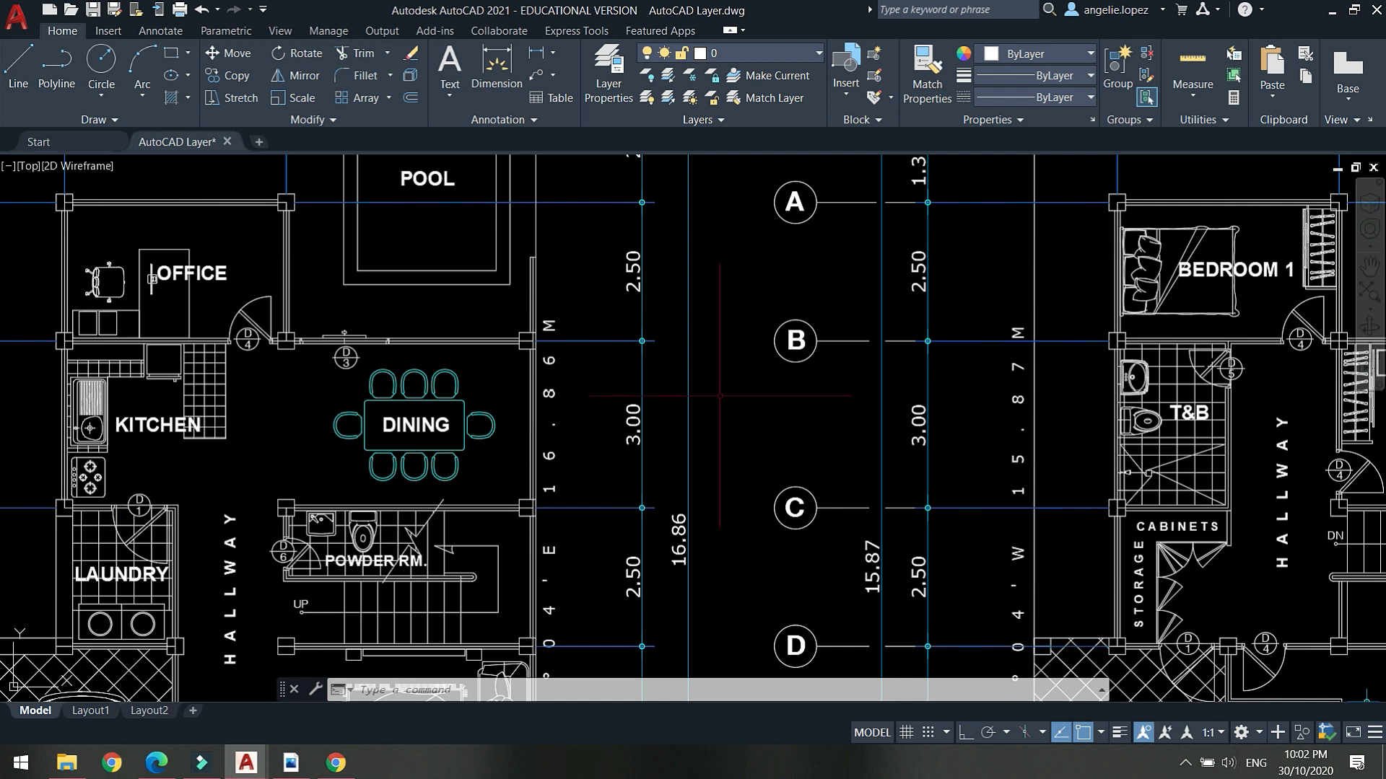
right_click(787, 330)
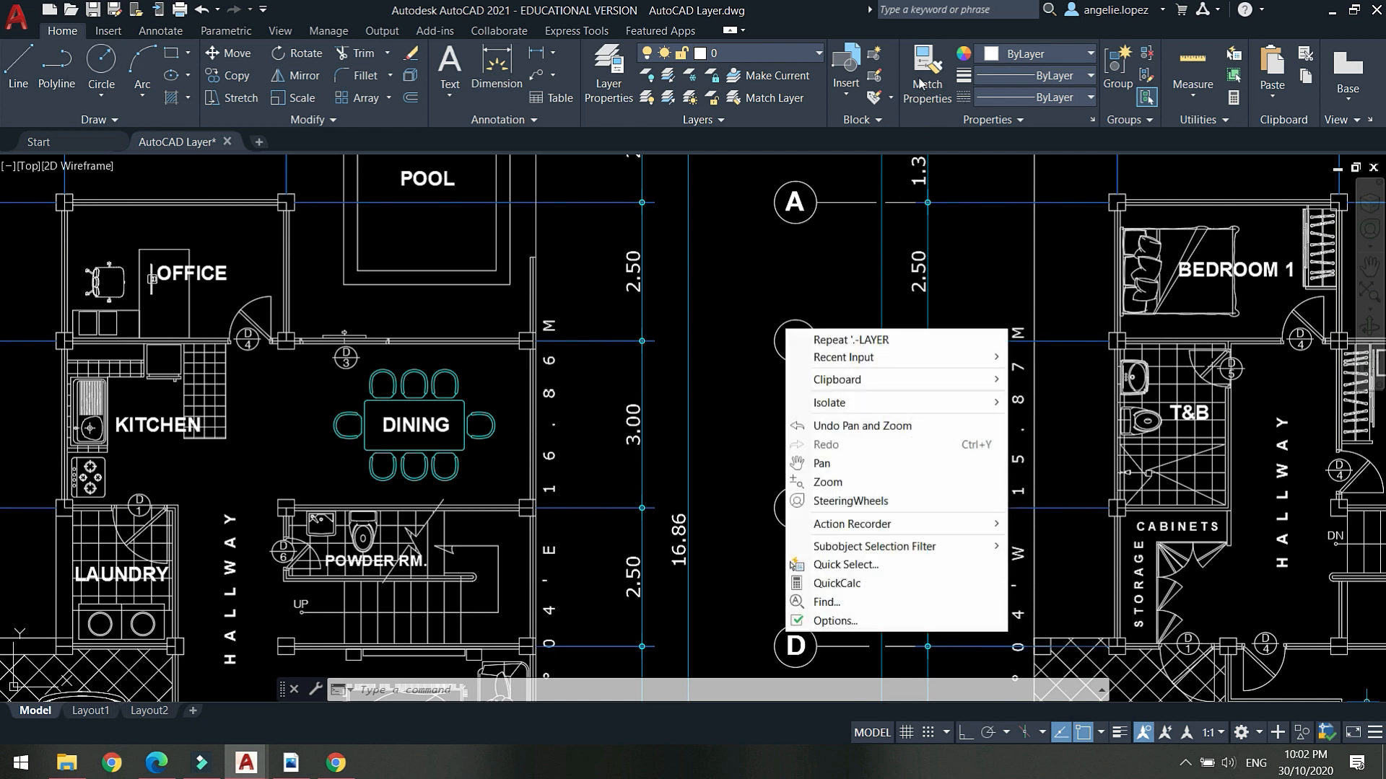
left_click(732, 280)
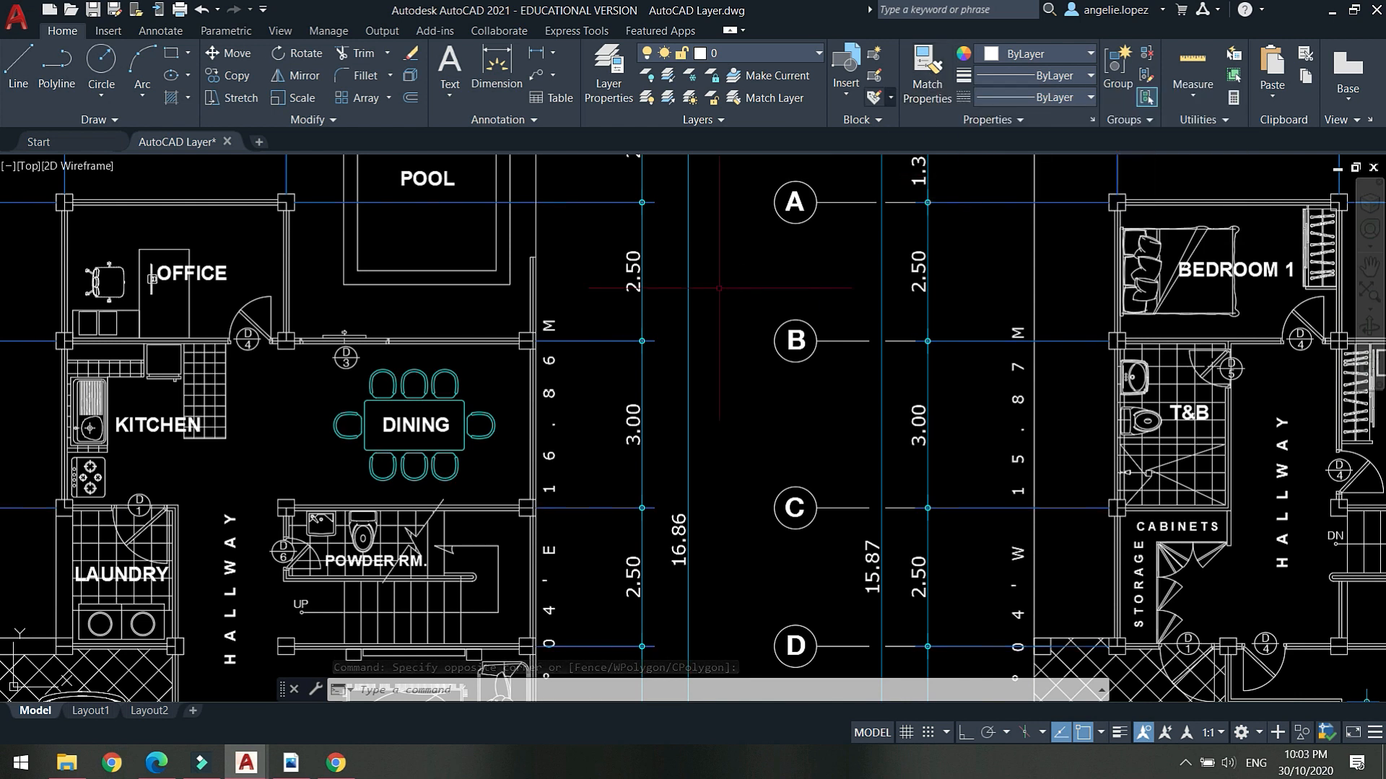
Use Match Properties with the dining set as source to put the office furniture on the FIXTURES layer.
left_click(933, 85)
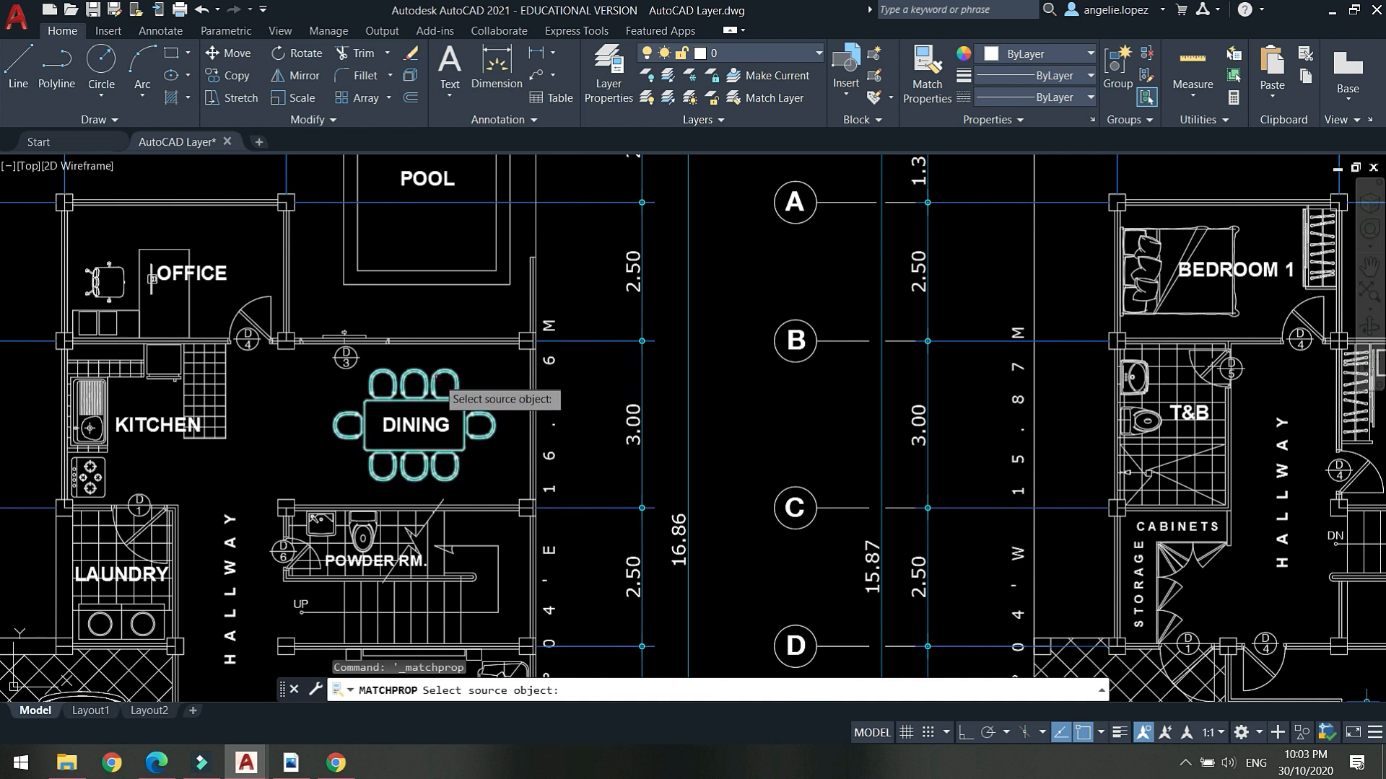
left_click(437, 377)
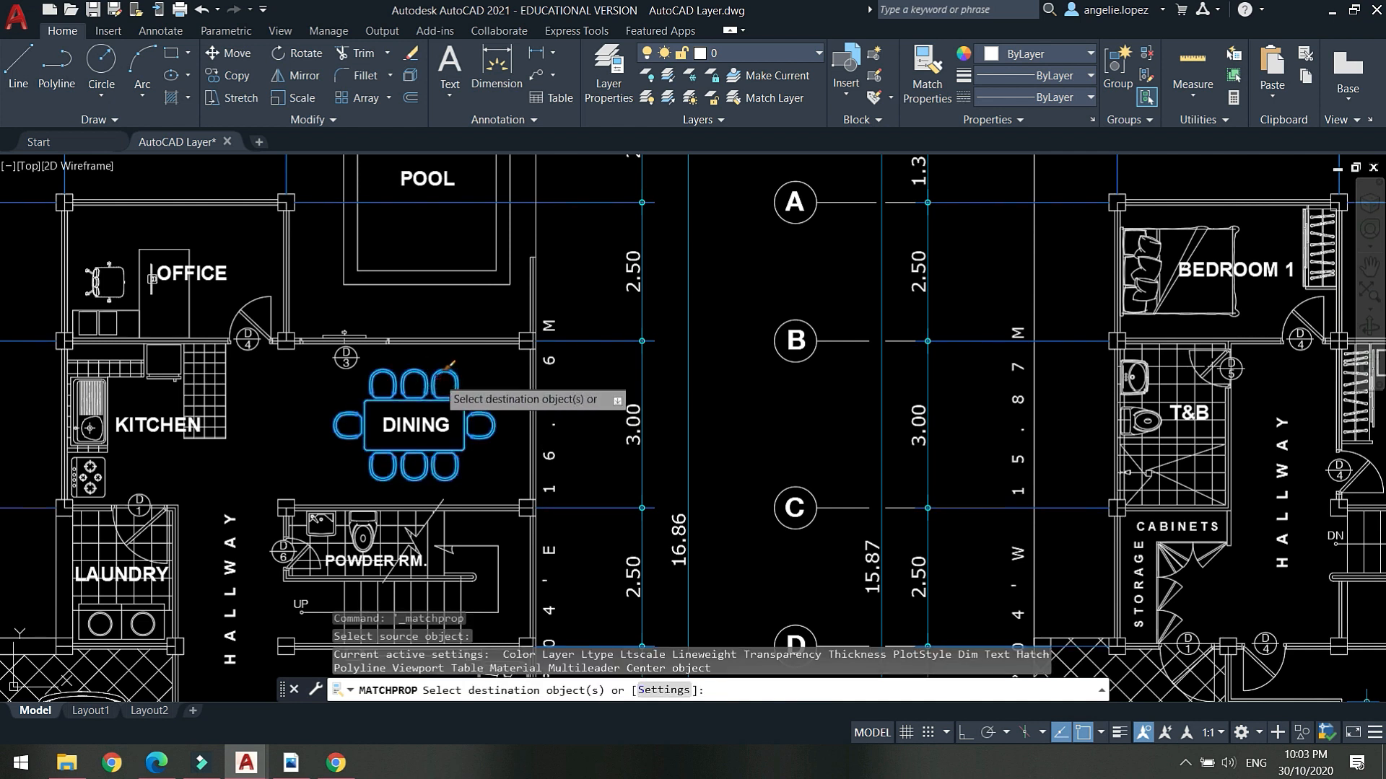
scroll(106, 307, "up", 2)
left_click(174, 321)
left_click(137, 311)
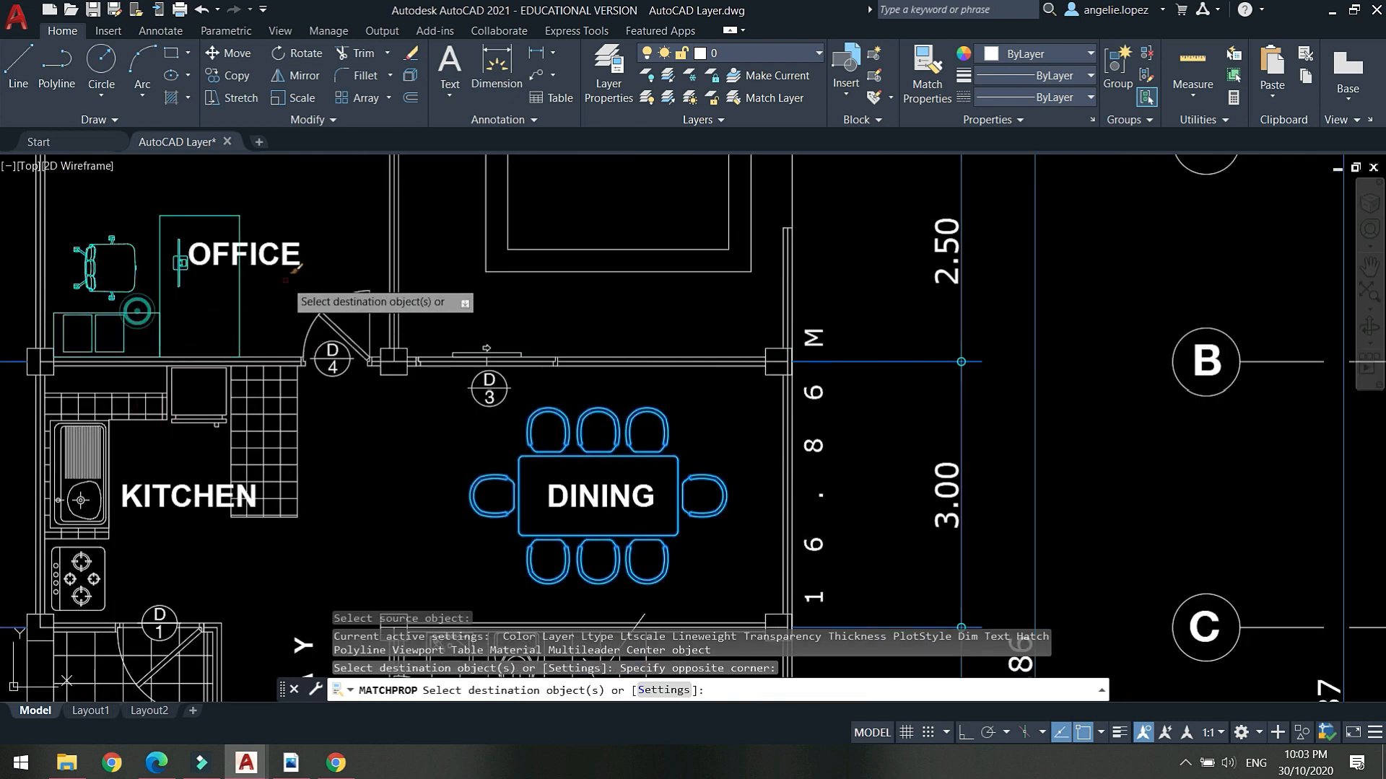
Match the dining set's properties onto the Bedroom 2 and Bedroom 1 beds, the living room furniture and the master's bedroom bed.
scroll(287, 278, "down", 4)
left_click(1102, 390)
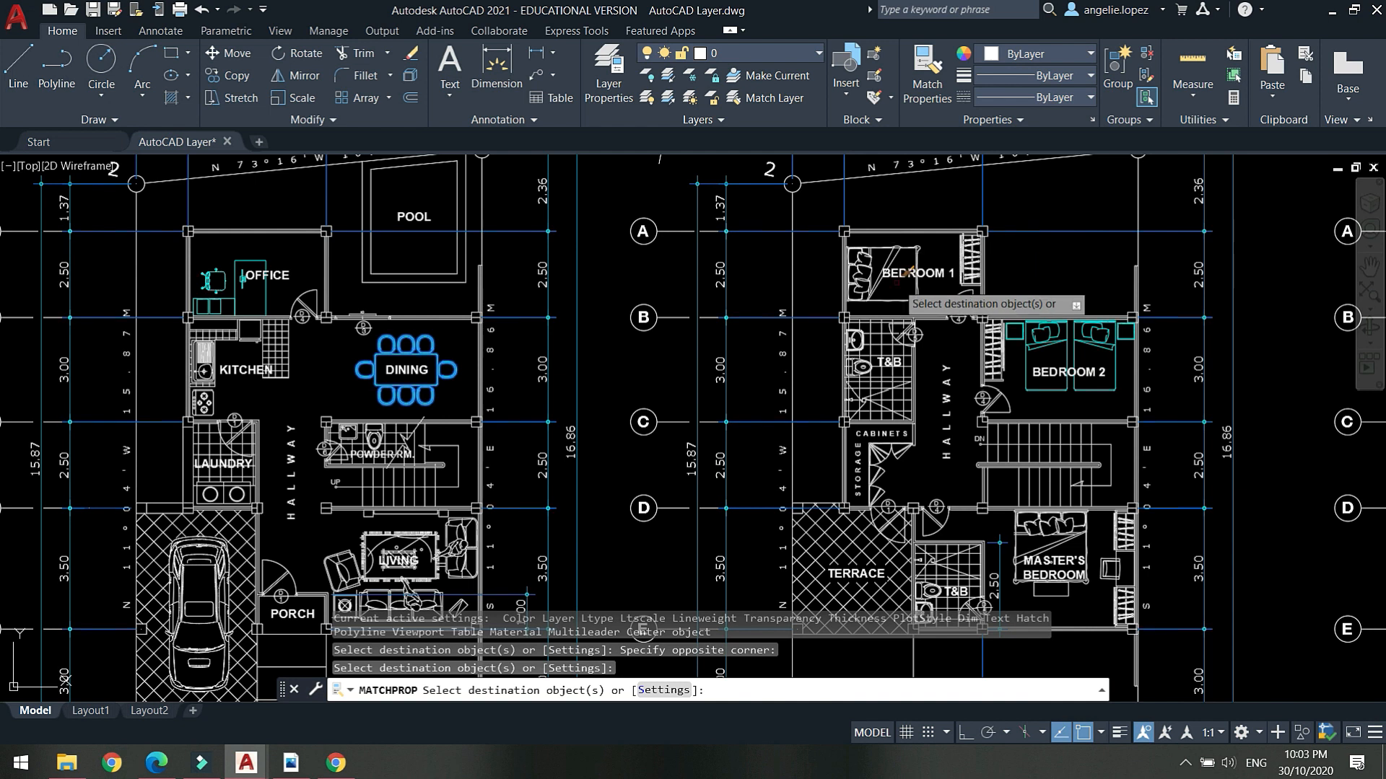
left_click(876, 286)
scroll(830, 217, "down", 2)
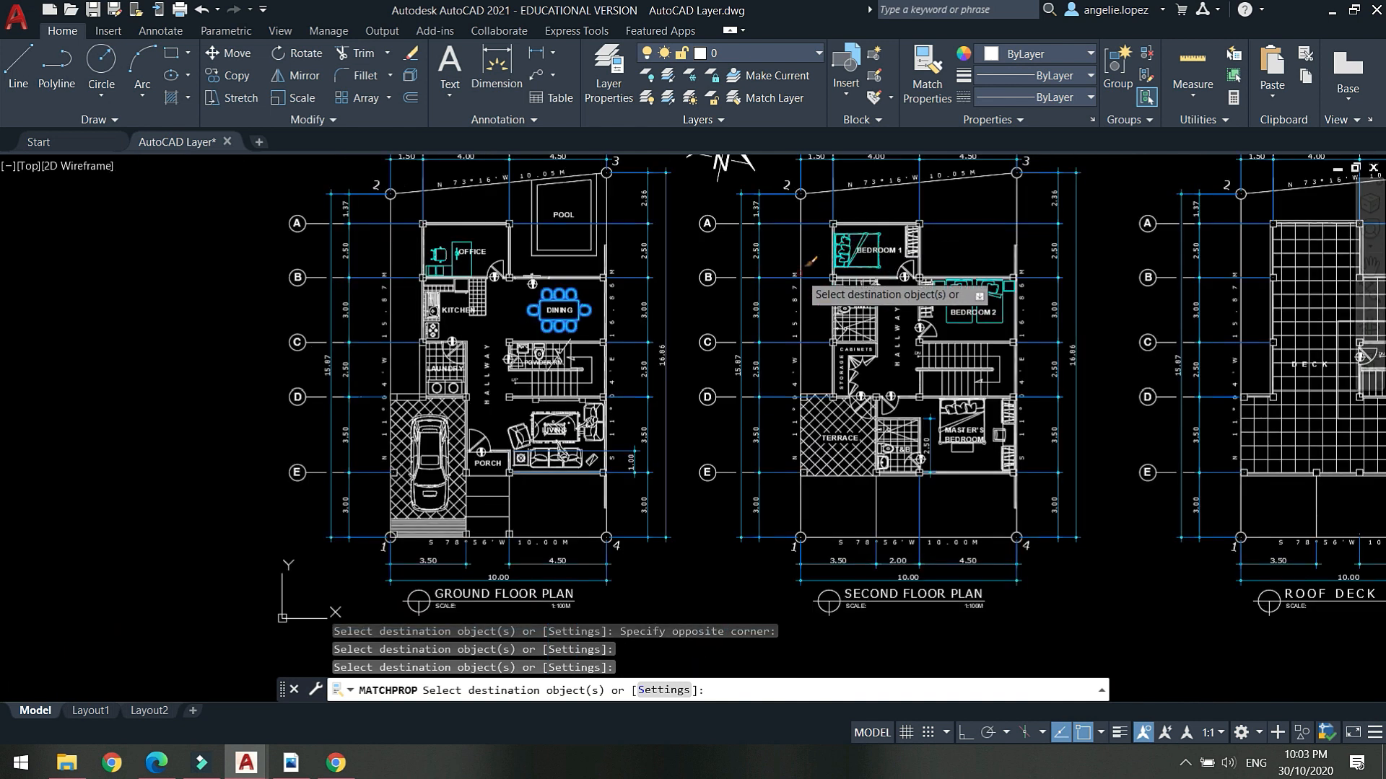
left_click(531, 454)
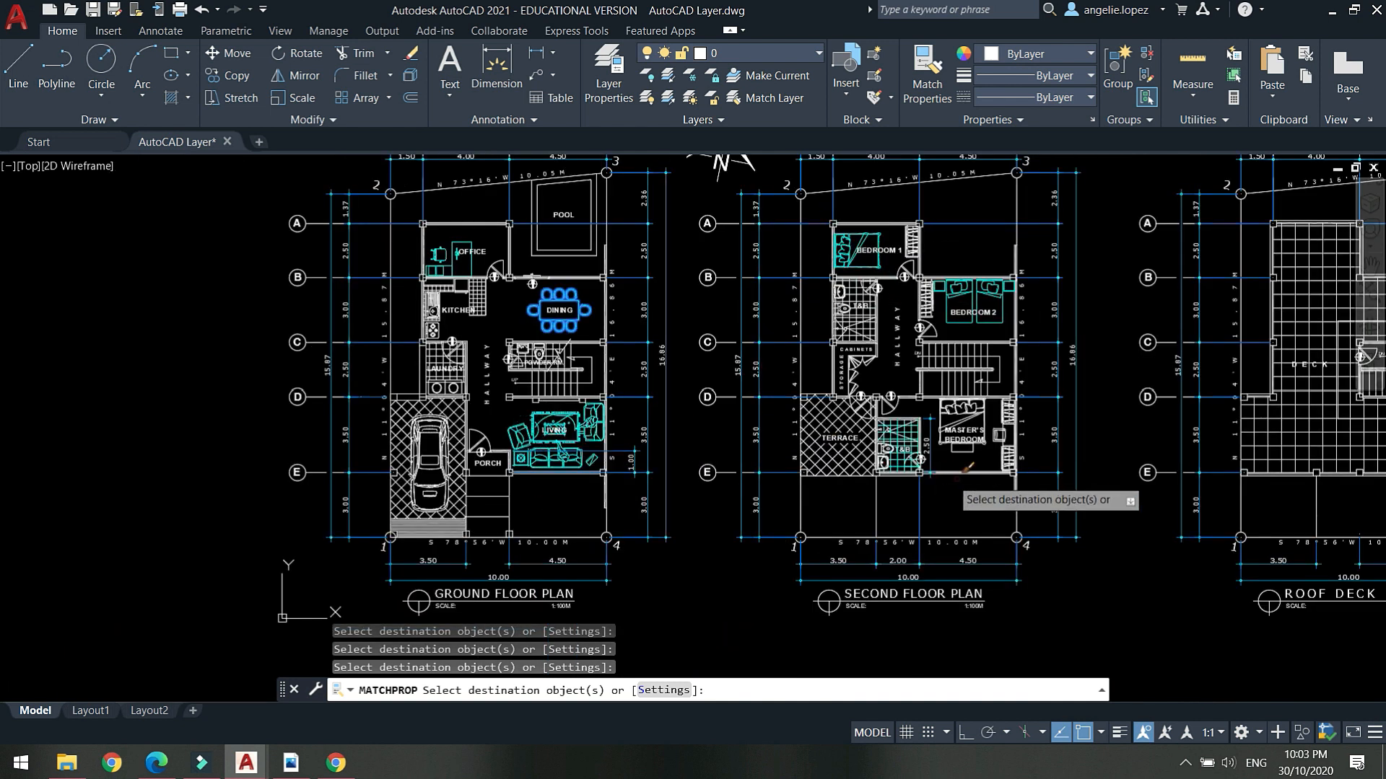
left_click(999, 435)
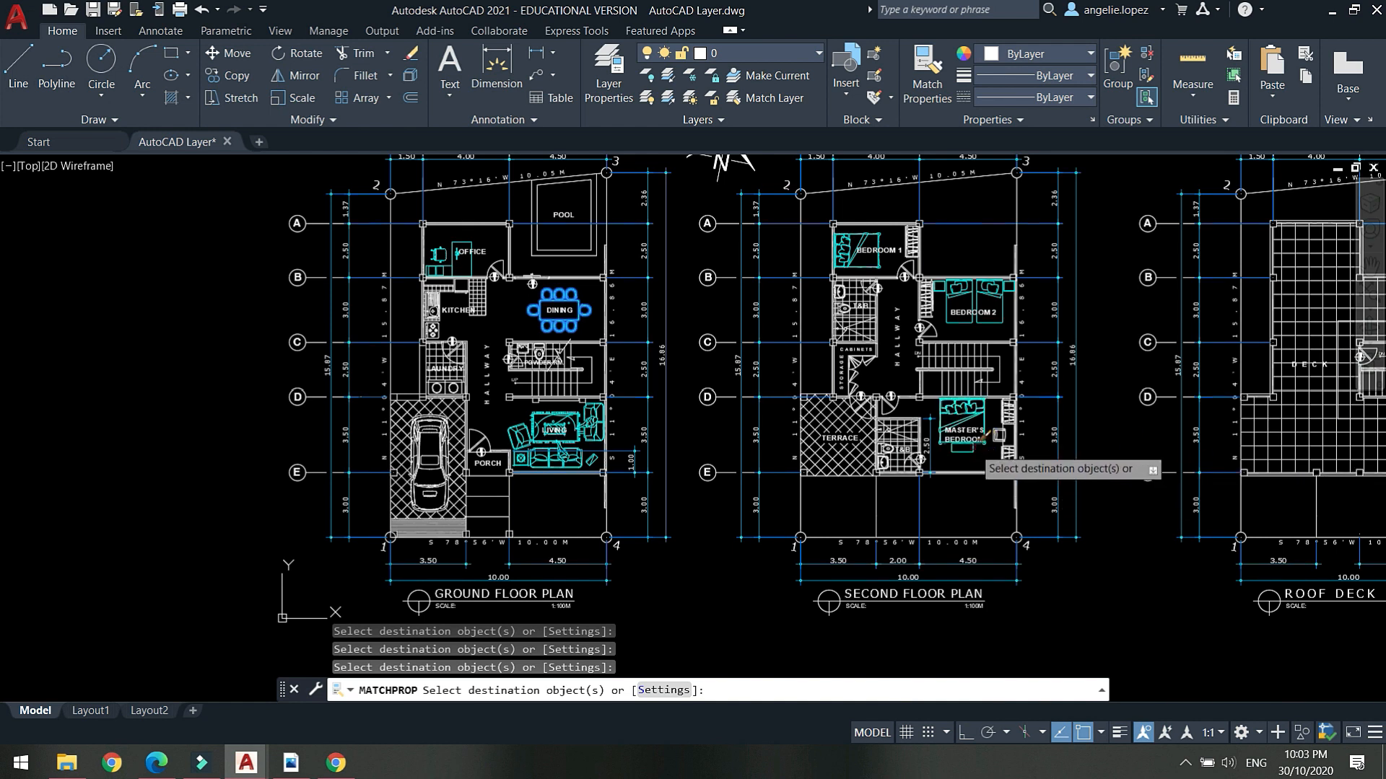
Match the dining set's properties onto the master's bedroom wardrobes and chair, and end the matching command.
scroll(426, 321, "up", 4)
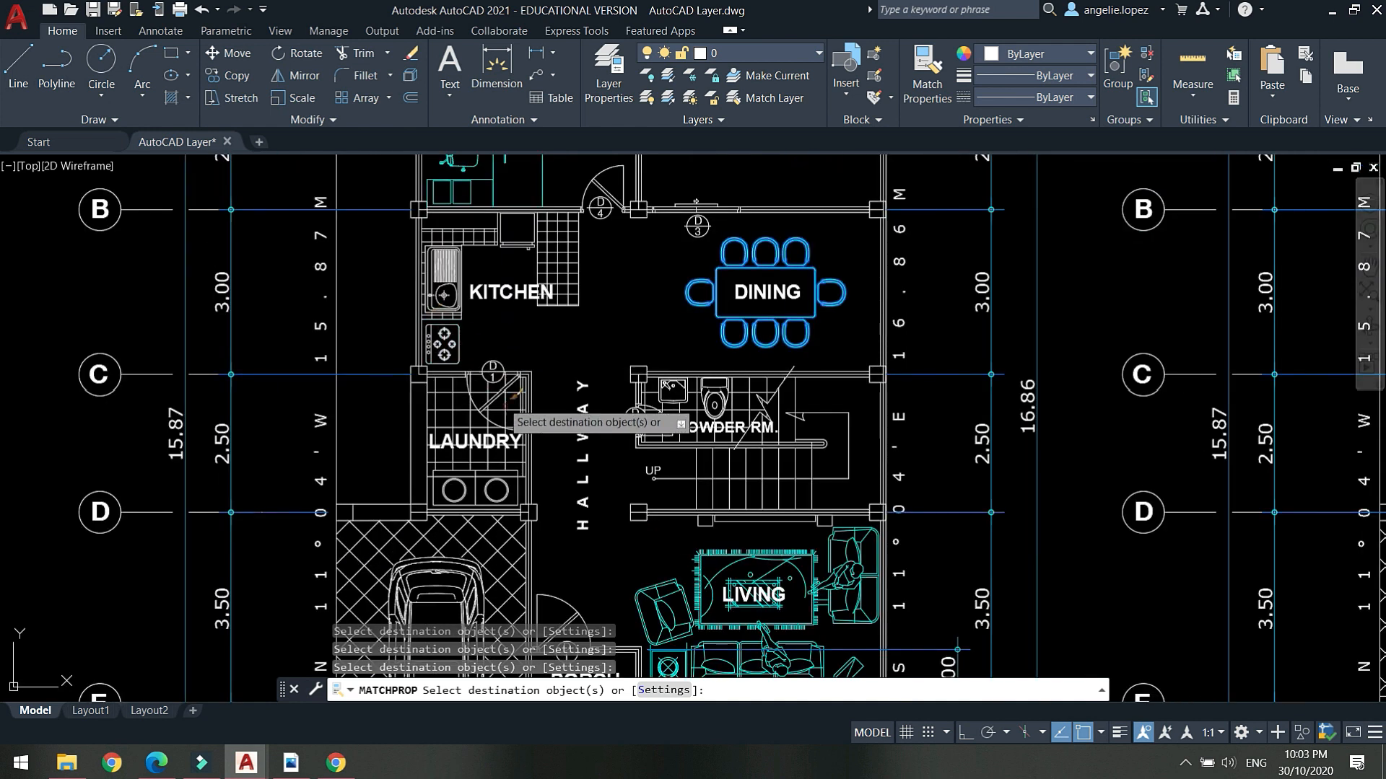
mouse_move(760, 487)
middle_mouse_down()
mouse_move(657, 279)
mouse_move(85, 351)
middle_mouse_up()
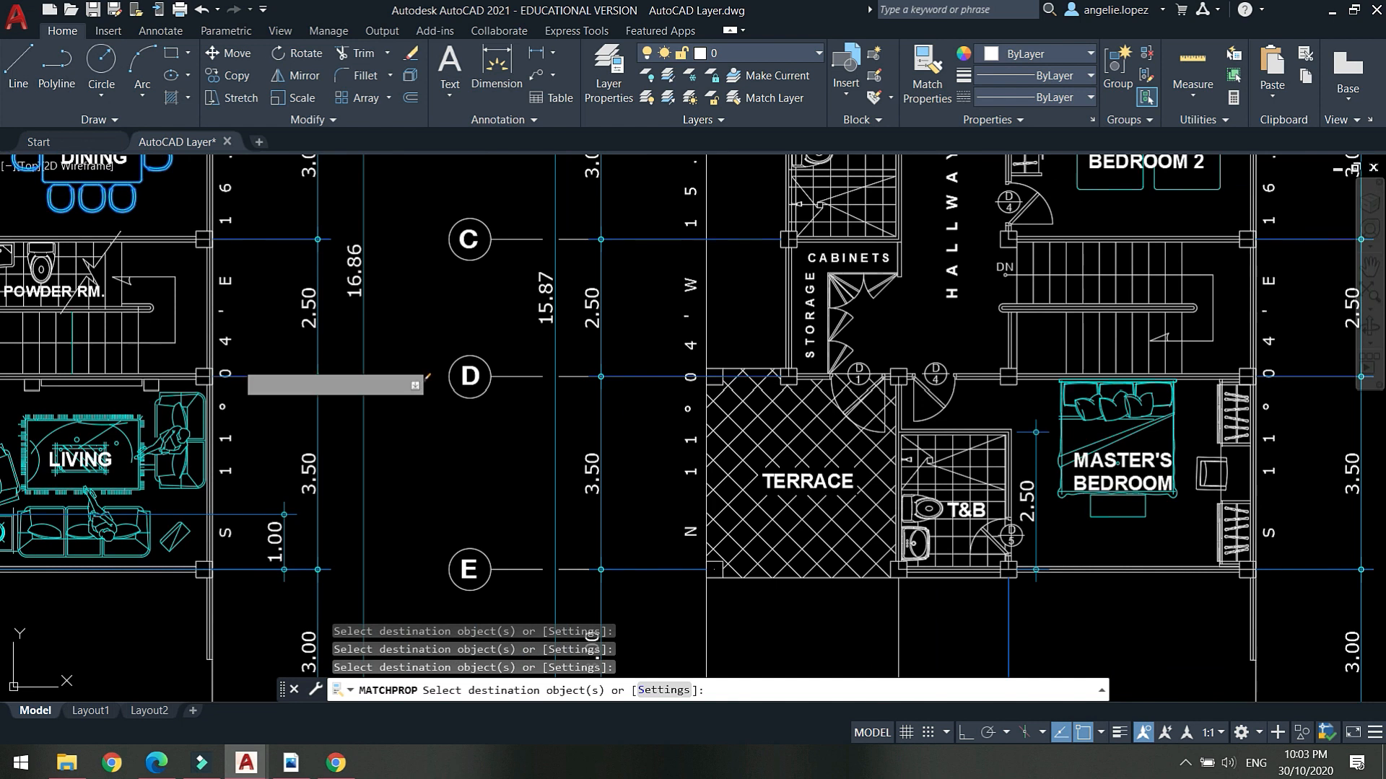
left_click(1227, 516)
left_click(1237, 433)
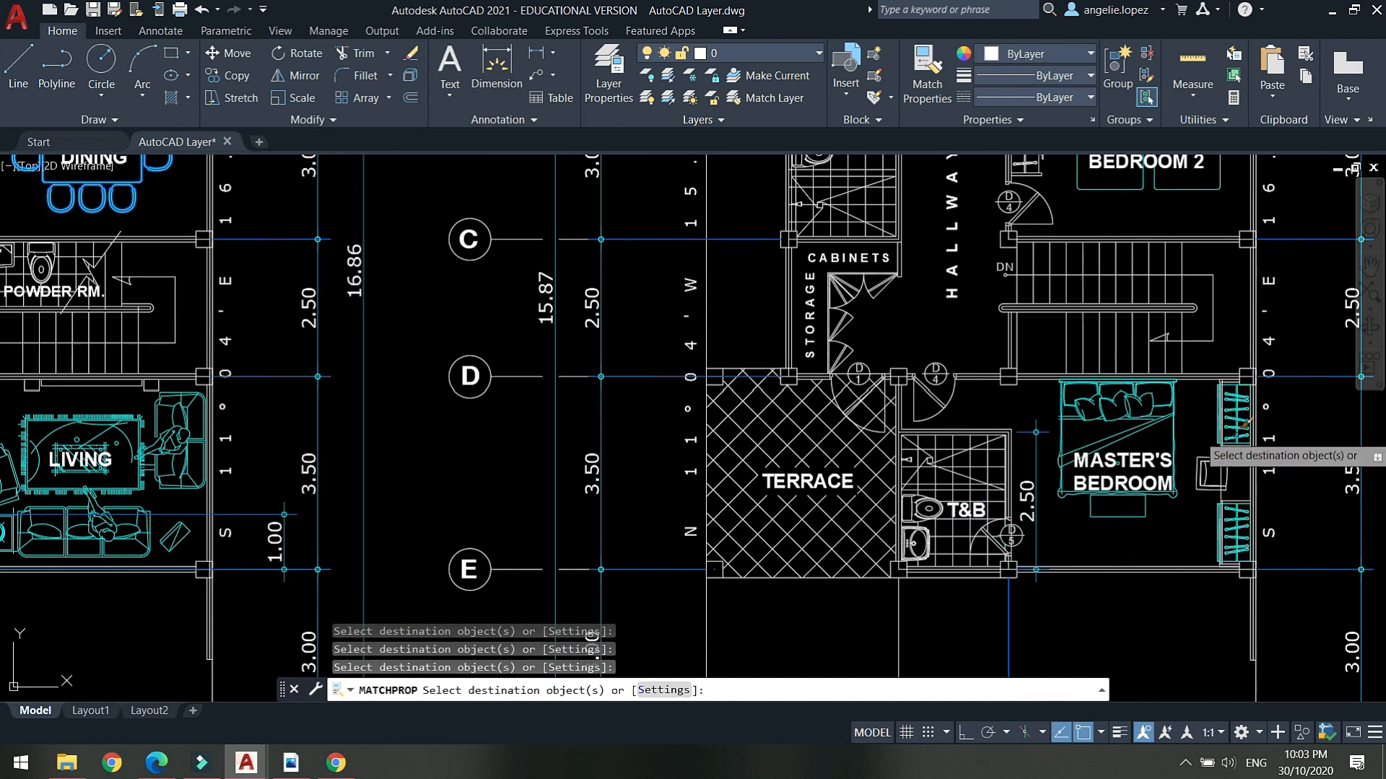
left_click(1234, 482)
left_click(1208, 450)
scroll(1050, 534, "down", 2)
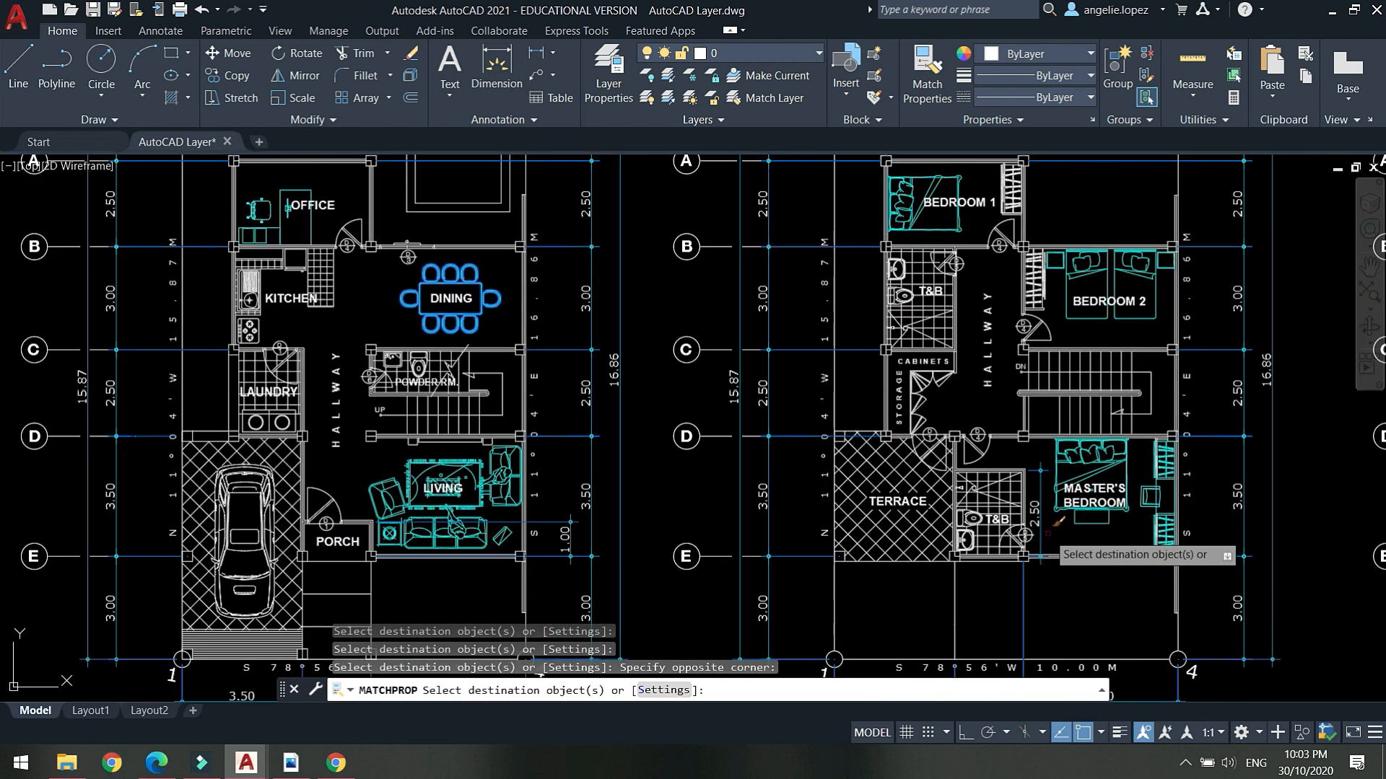
middle_click_drag(524, 349, 625, 402)
key("Escape")
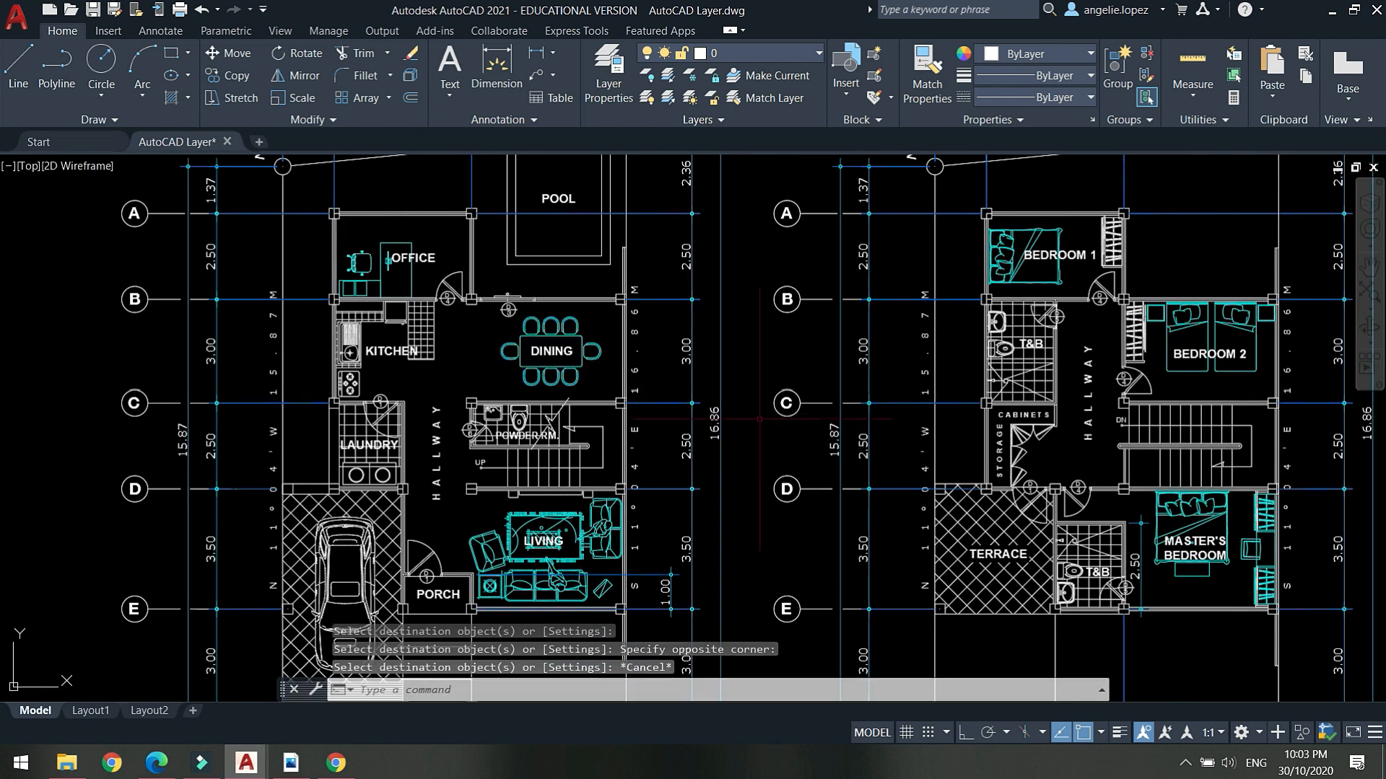
scroll(756, 418, "down", 2)
middle_click_drag(758, 415, 673, 383)
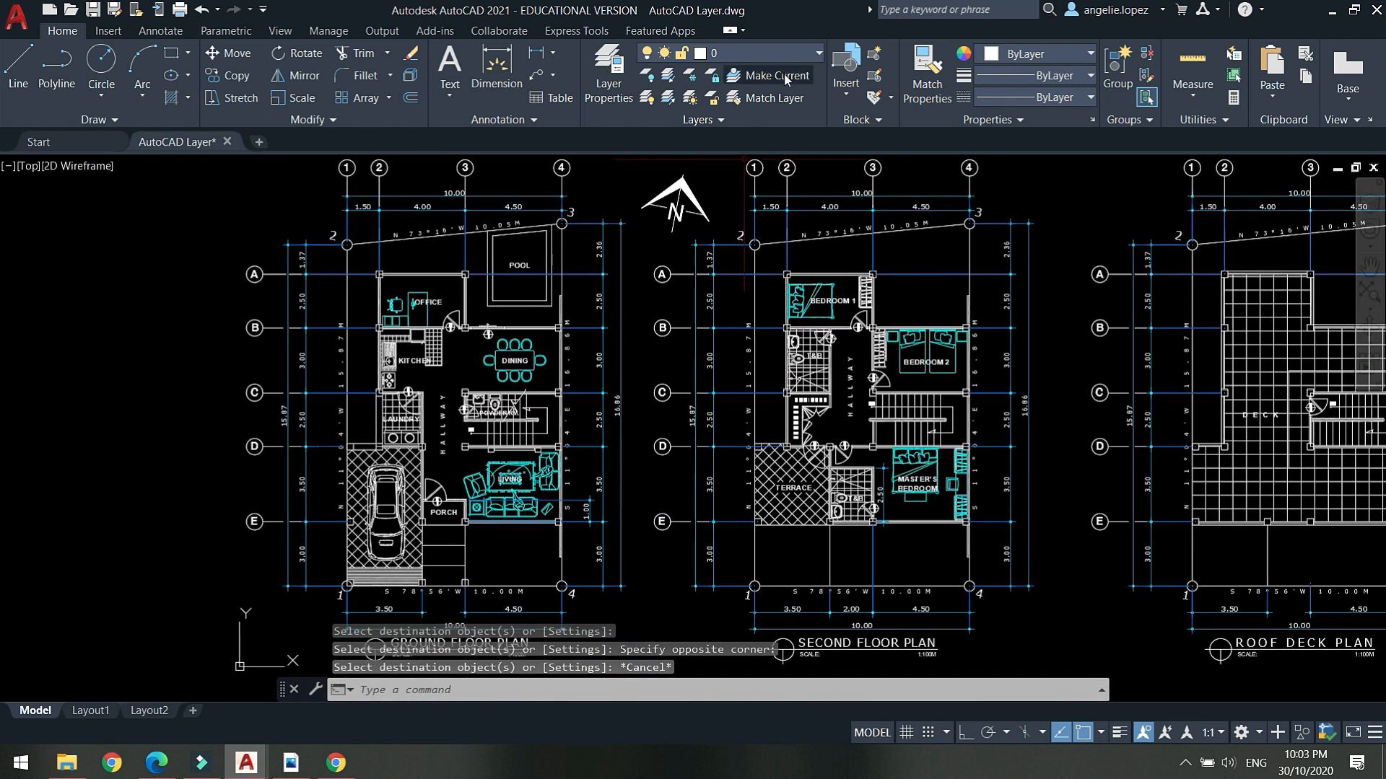
Turn the FIXTURES layer off and back on to check that all matched furniture follows it.
left_click(784, 51)
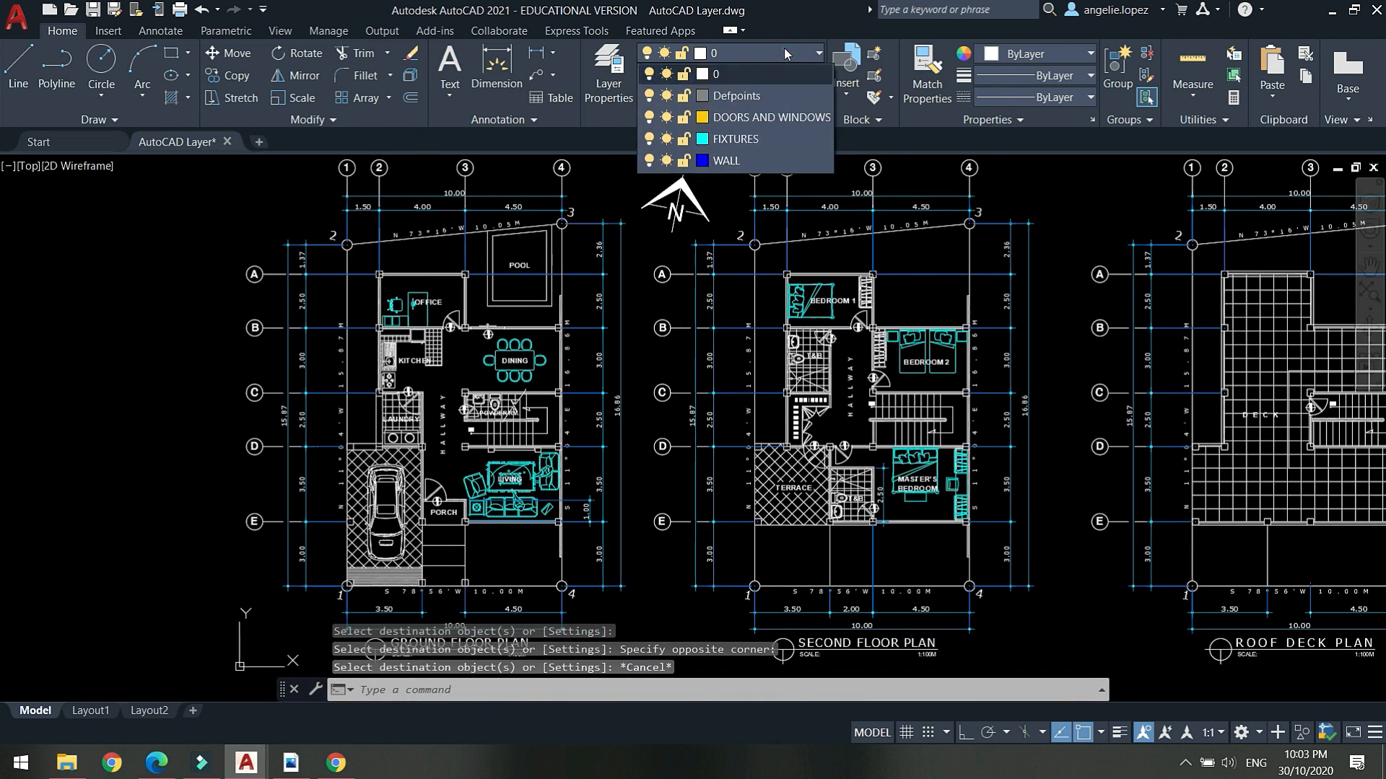
left_click(649, 145)
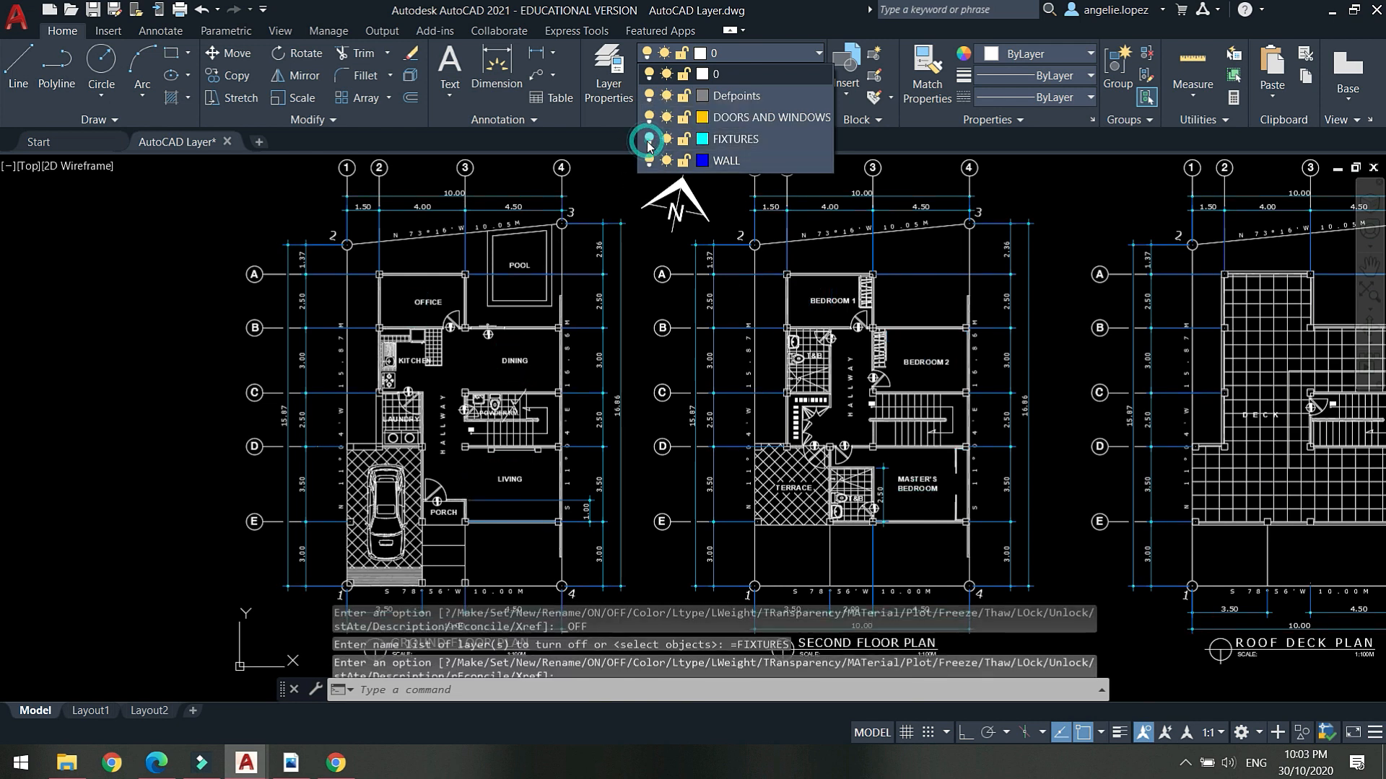
left_click(649, 144)
left_click(649, 145)
left_click(649, 144)
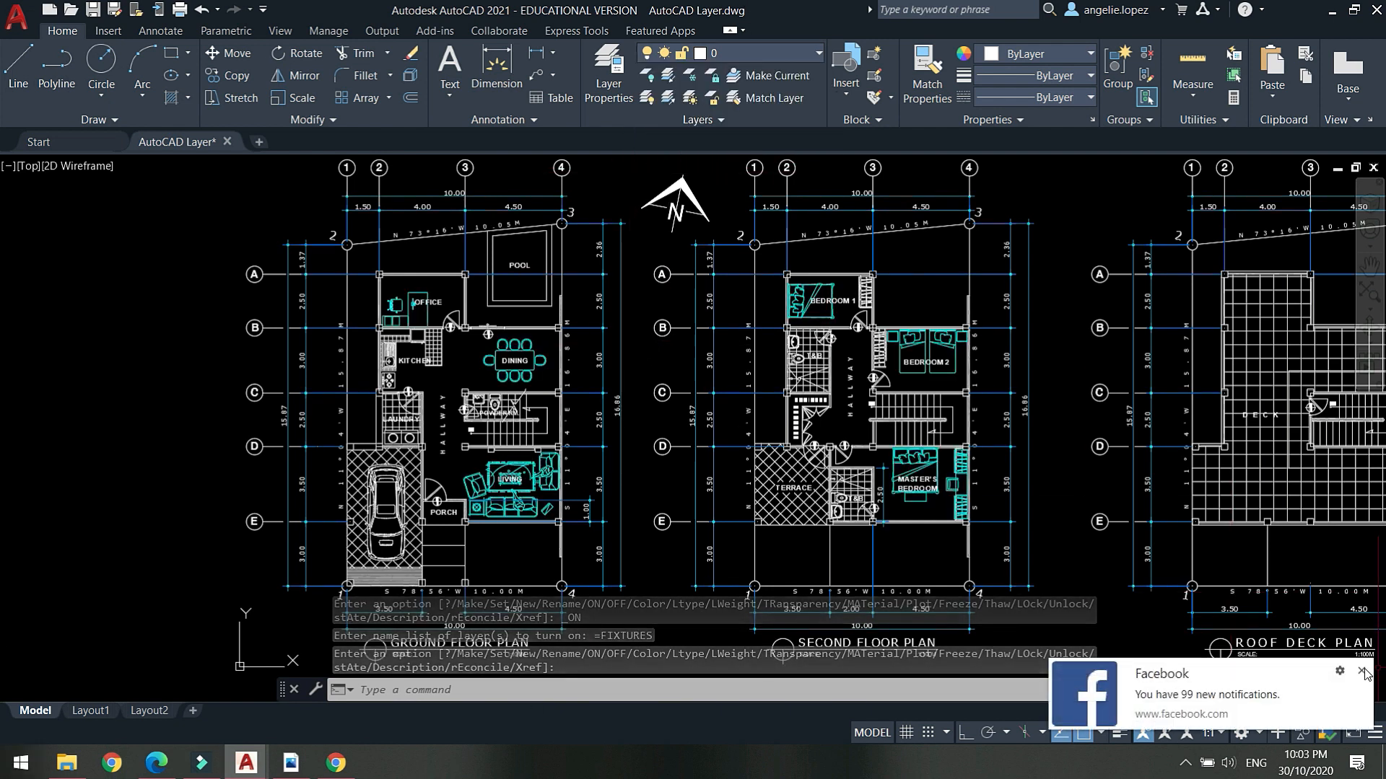
Assign the two outer lines of the office's upper wall on grid line A to the WALL layer.
left_click(768, 52)
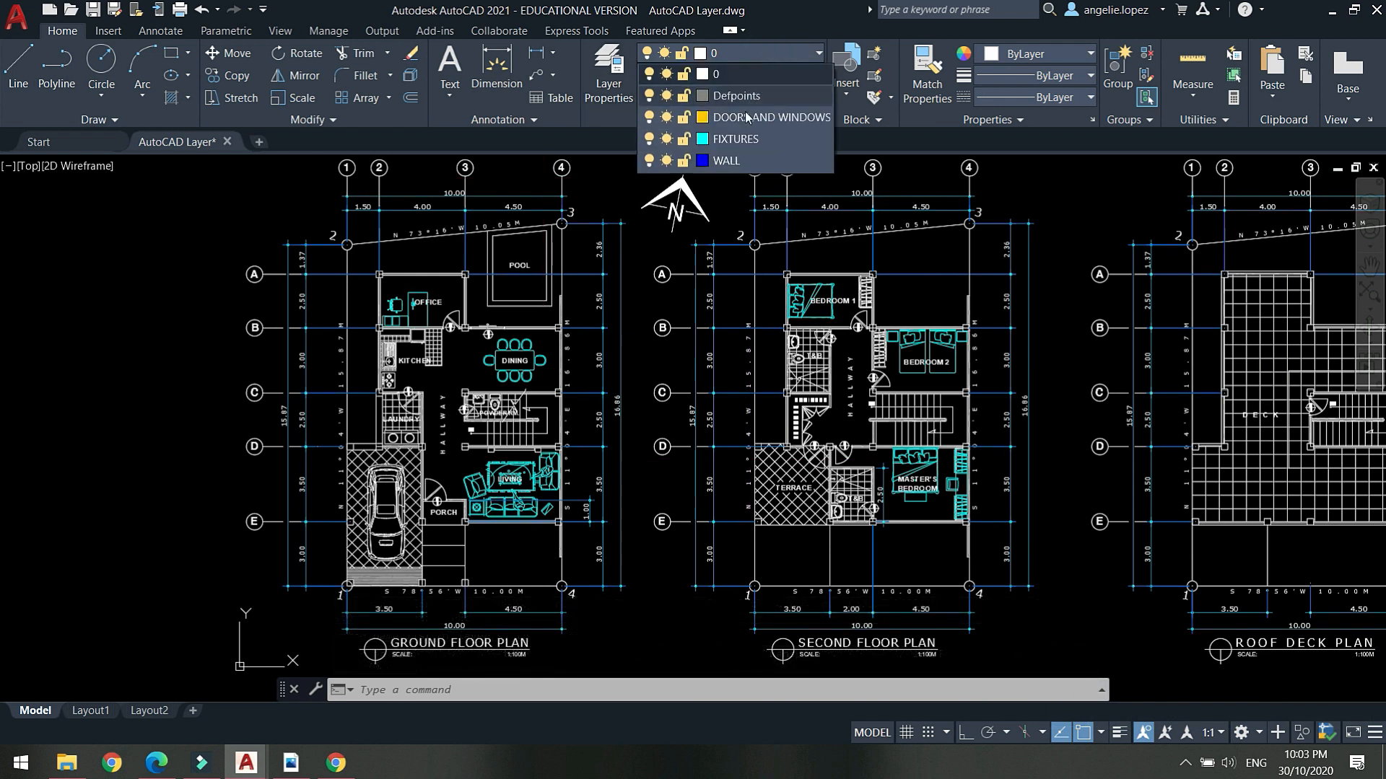
scroll(444, 317, "up", 10)
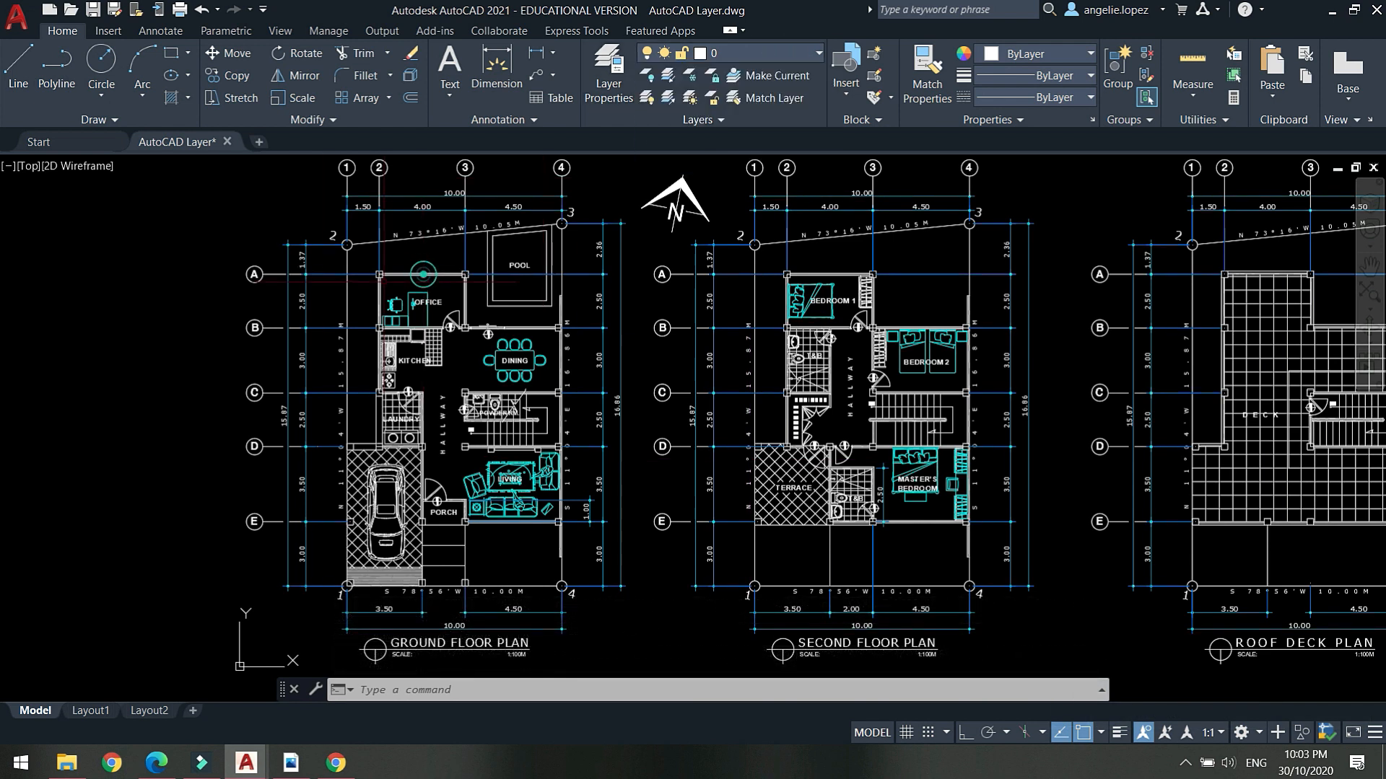
scroll(440, 358, "up", 4)
left_click(473, 421)
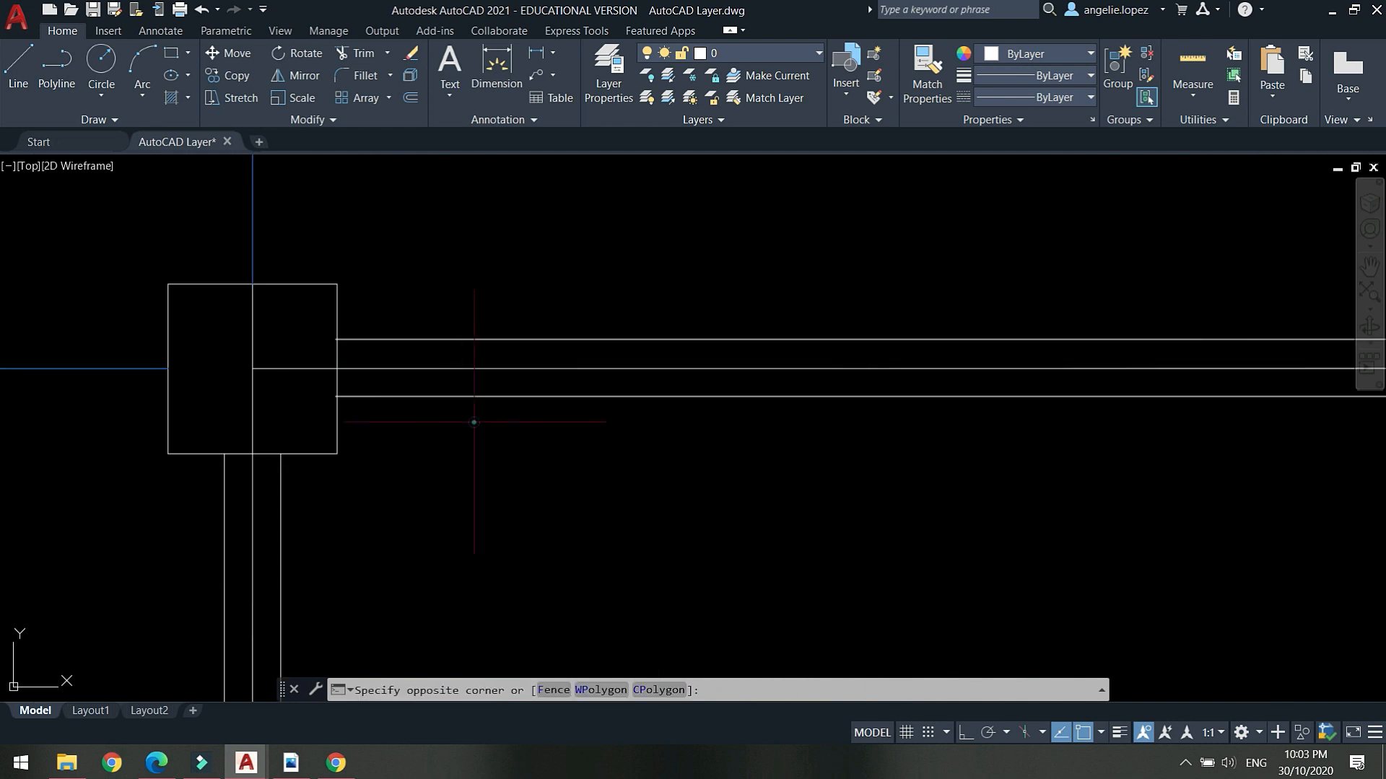
left_click(438, 383)
left_click(458, 354)
left_click(447, 329)
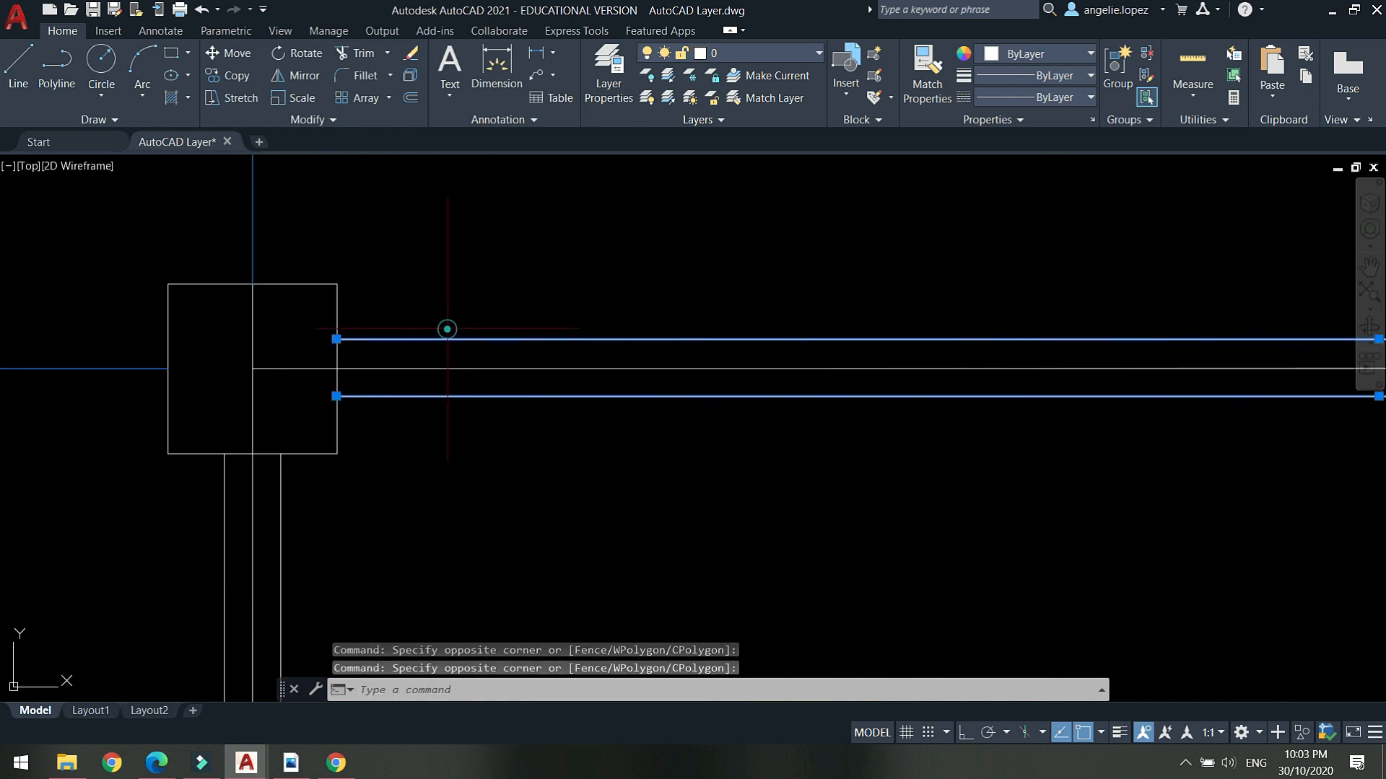
left_click(739, 52)
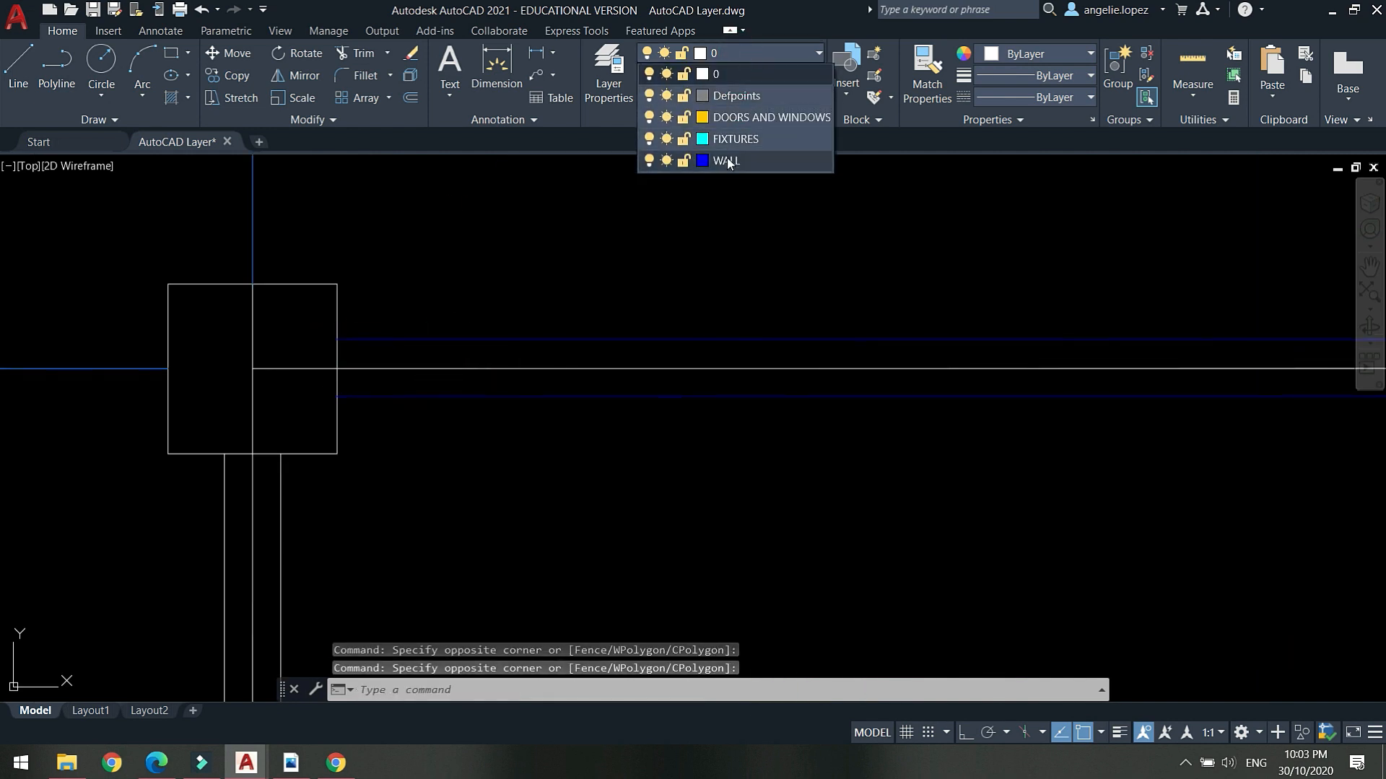
left_click(727, 161)
key("Escape")
Use Match Properties with the office's upper wall line as source to put the office's wall on grid line 2 on the WALL layer.
scroll(508, 287, "down", 3)
scroll(544, 285, "down", 2)
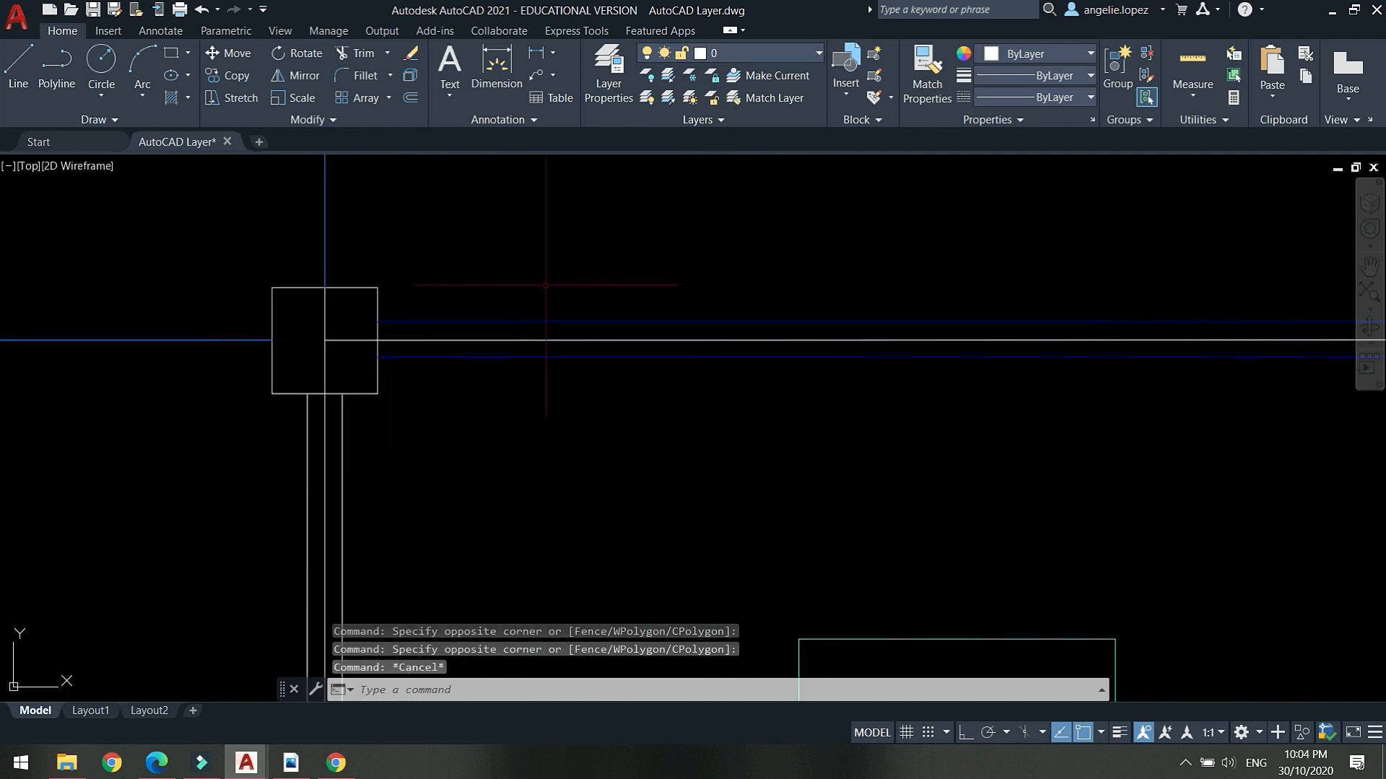
middle_click_drag(544, 347, 494, 344)
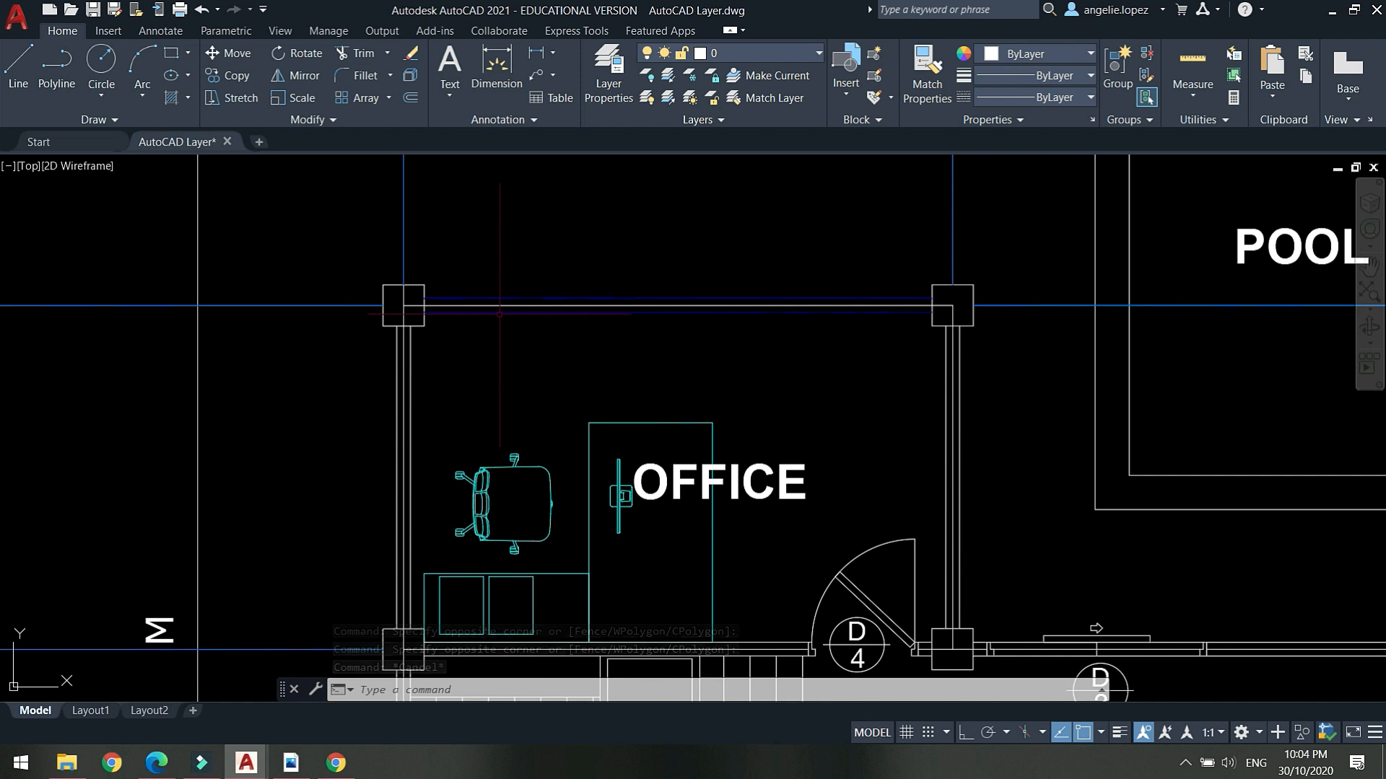
scroll(499, 313, "up", 2)
middle_click_drag(602, 348, 549, 390)
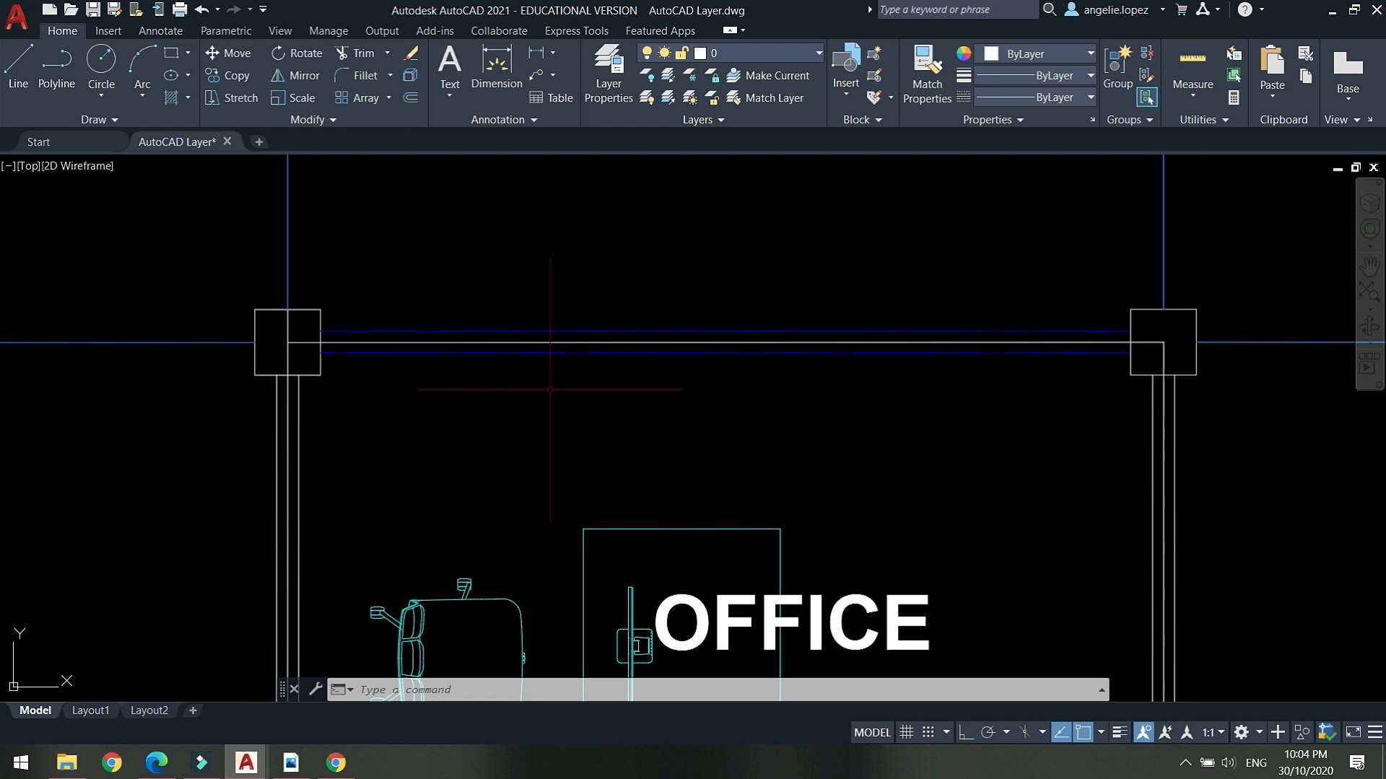
type("A")
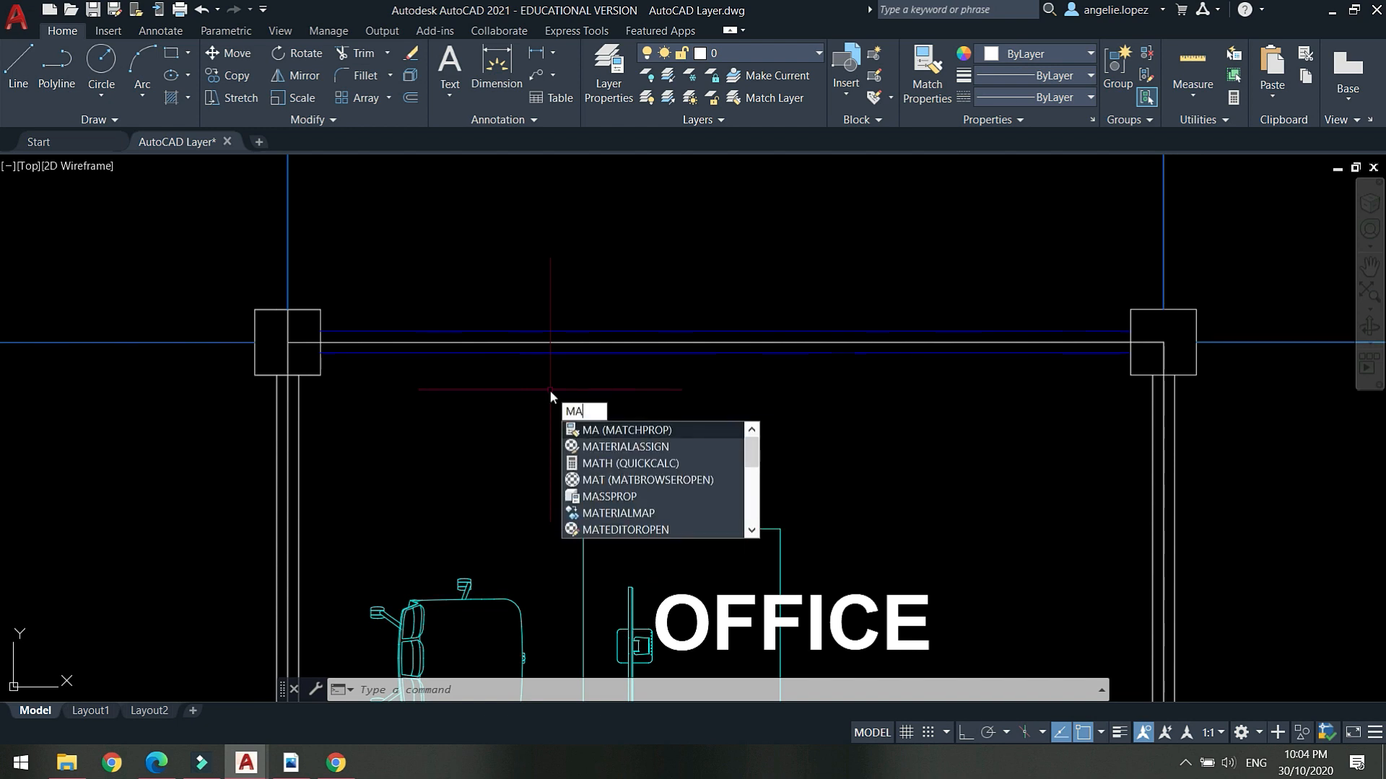
key("Return")
scroll(550, 389, "up", 4)
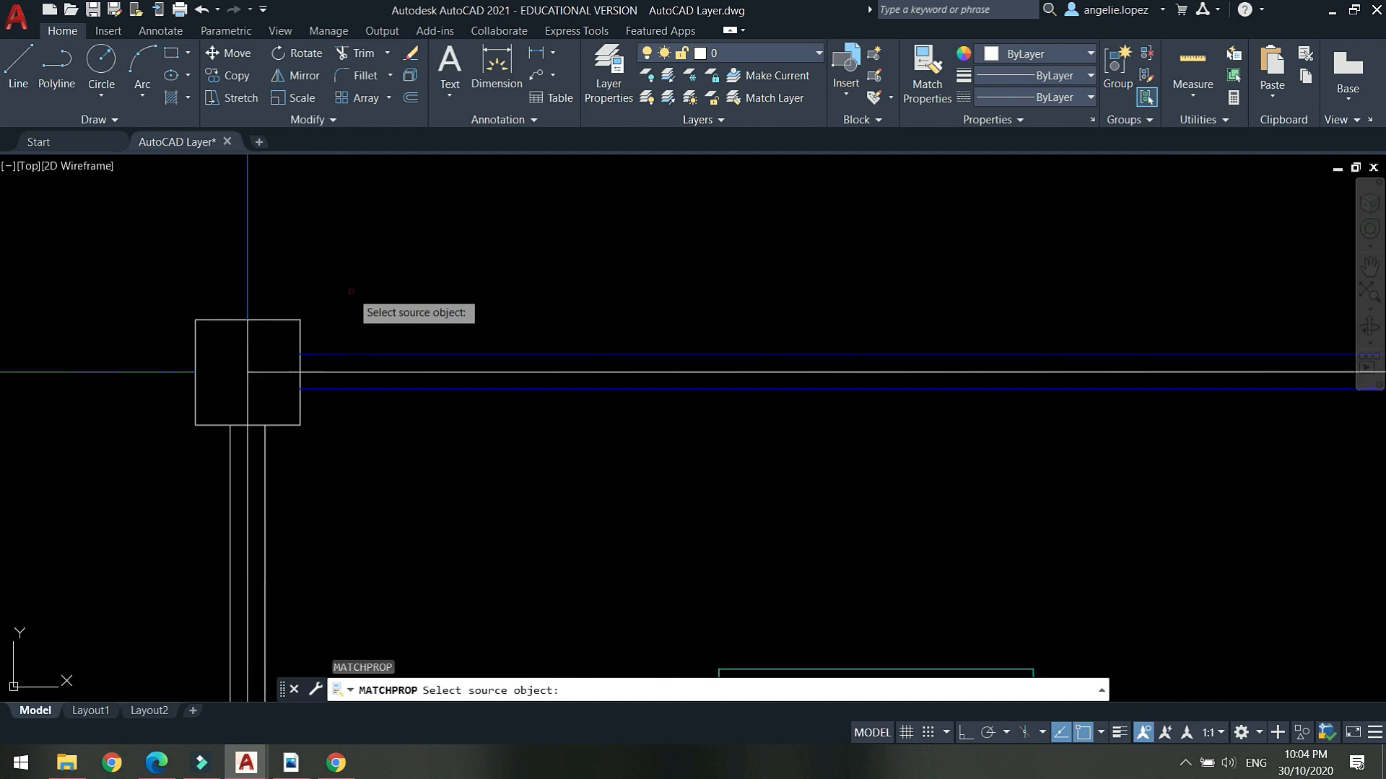
left_click(380, 391)
left_click(269, 603)
left_click(197, 555)
left_click(172, 572)
left_click(114, 560)
scroll(798, 519, "down", 5)
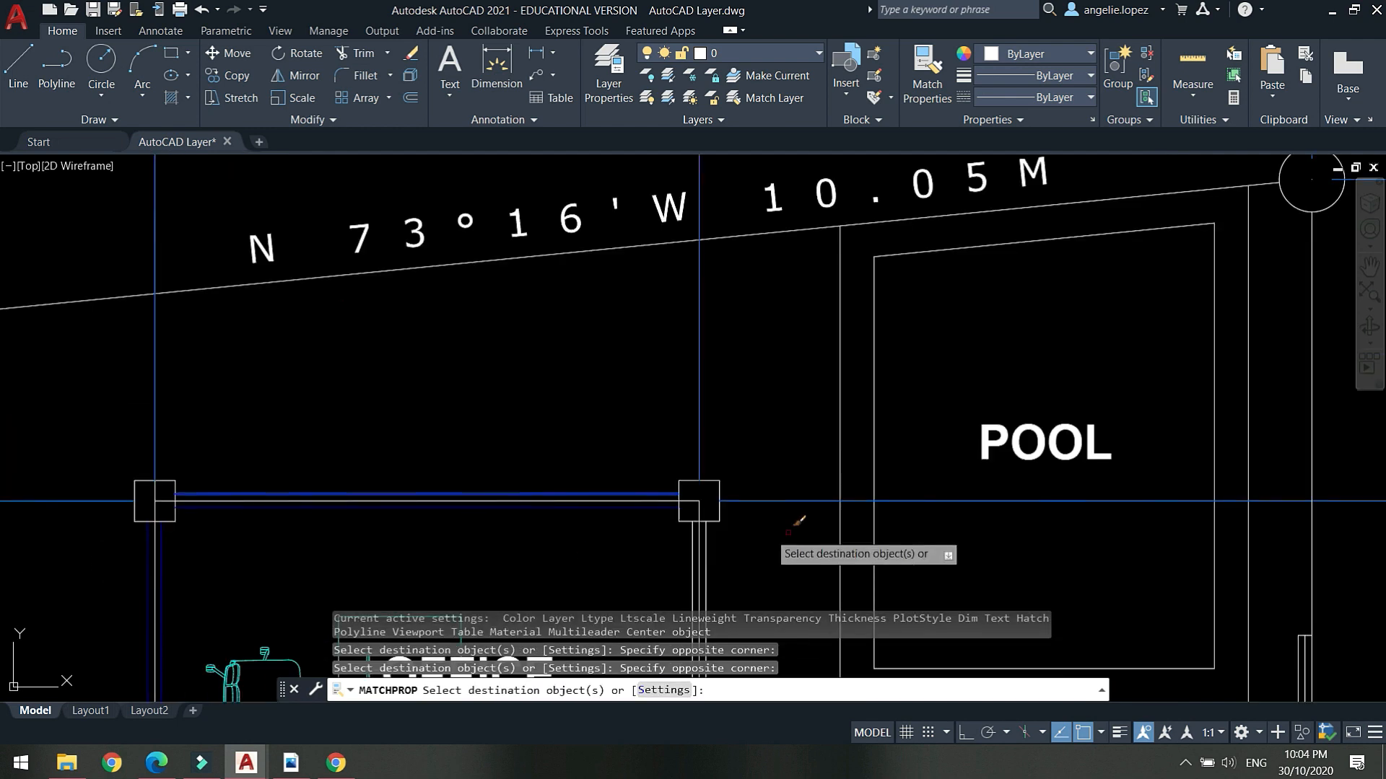
Match the WALL properties onto the two outer lines of the office's wall on grid line 3, facing the pool.
scroll(680, 541, "up", 3)
left_click(619, 542)
left_click(589, 532)
left_click(580, 544)
left_click(520, 526)
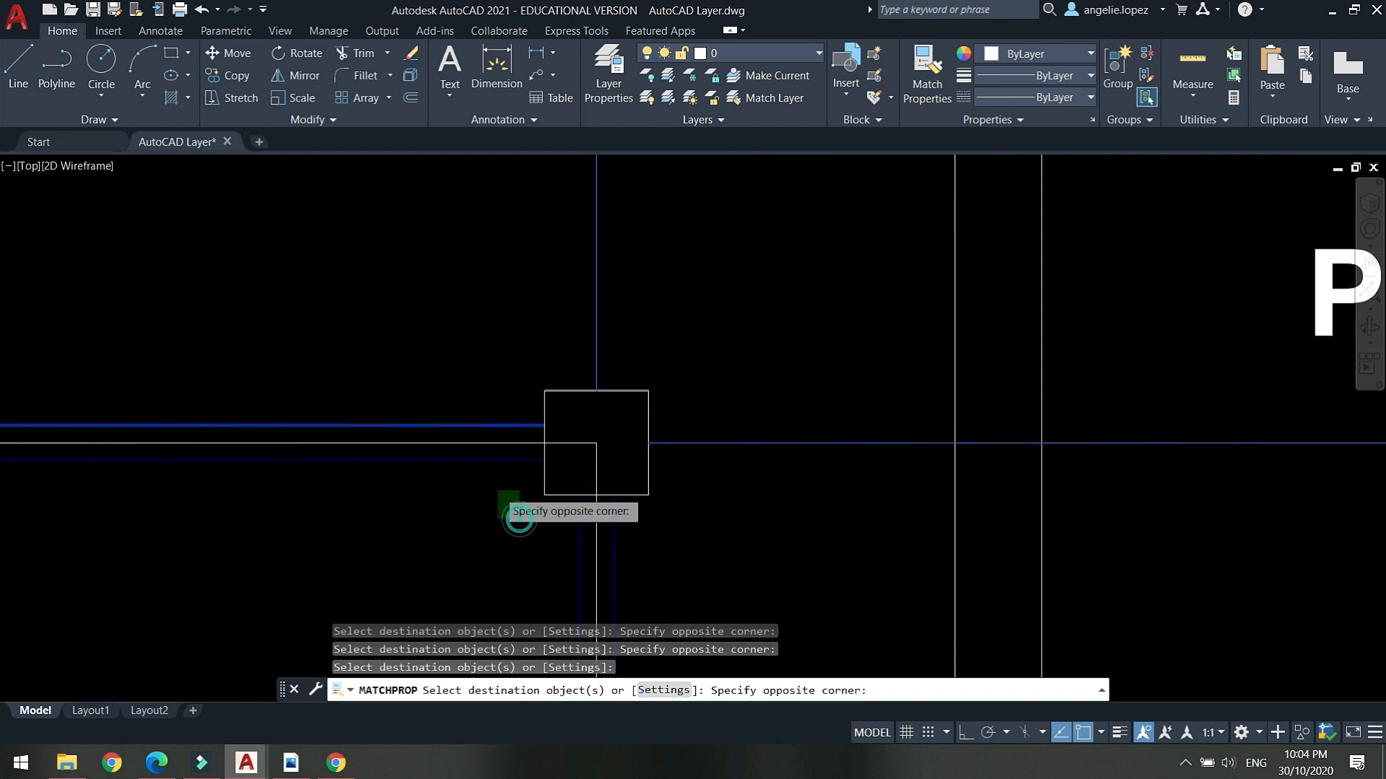
left_click(498, 491)
Match the WALL properties onto the wall lines between the dining area and the pool, beside door D3.
scroll(465, 516, "down", 8)
middle_click_drag(653, 546, 623, 405)
scroll(521, 452, "up", 5)
scroll(263, 467, "up", 2)
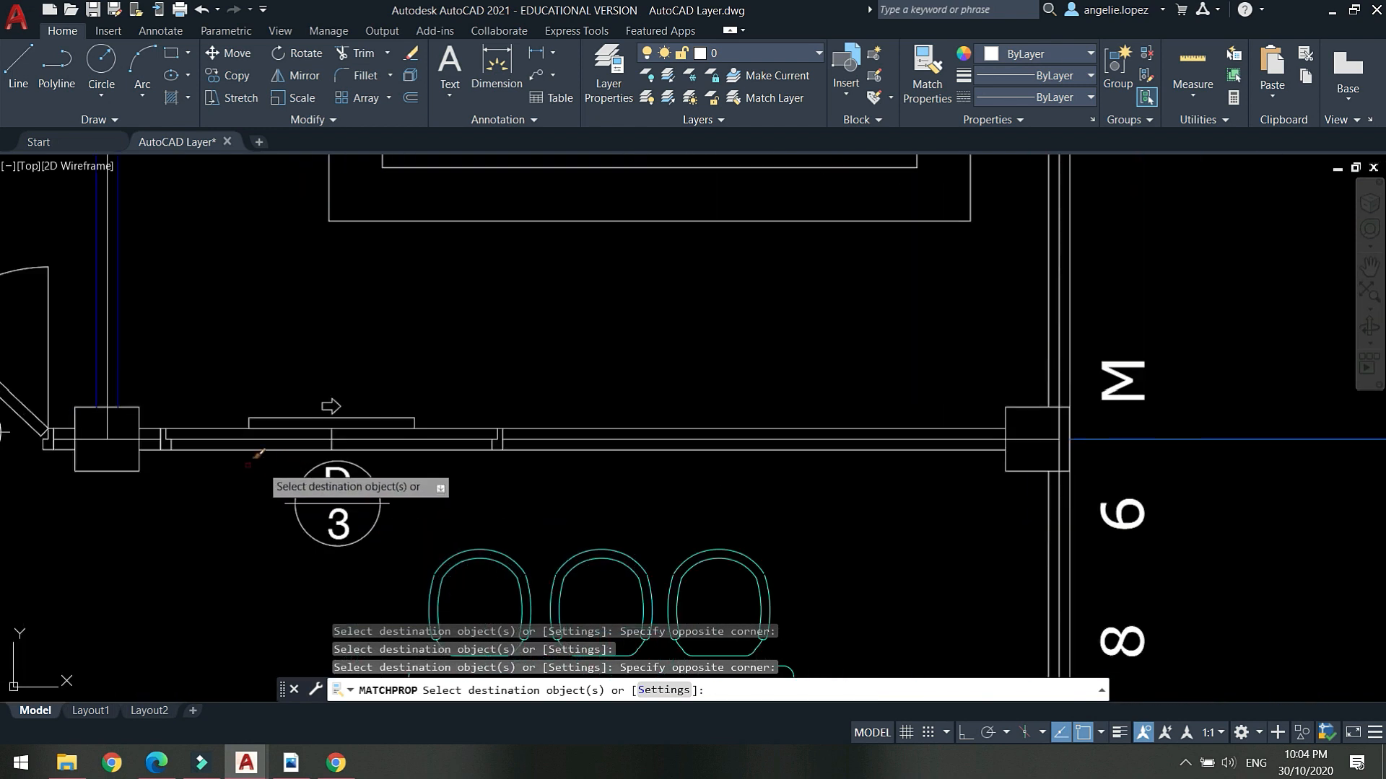
scroll(153, 433, "up", 3)
left_click(831, 485)
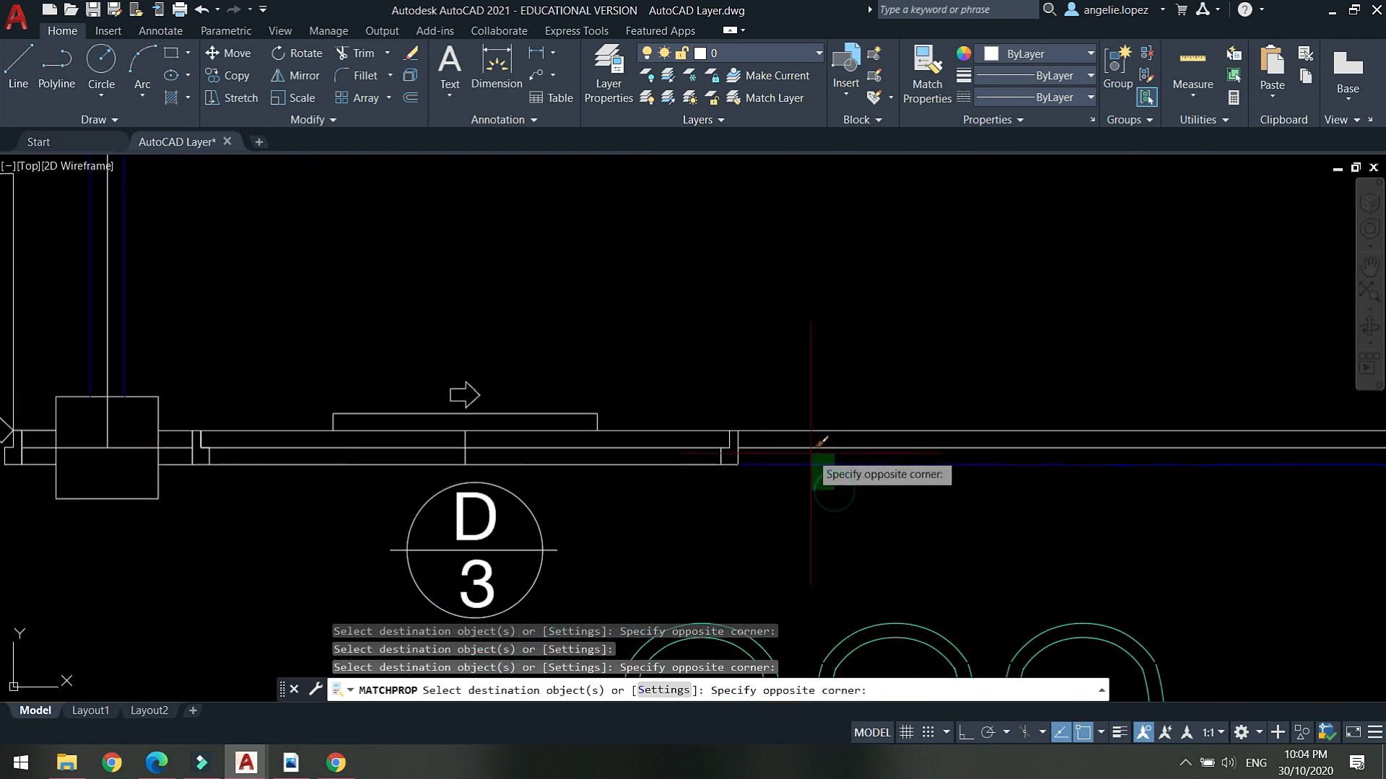
left_click(799, 425)
Match the WALL properties onto the side wall lines on grid line 4 beside the dining area and pool, and end the matching command.
scroll(602, 332, "down", 6)
scroll(863, 410, "up", 8)
left_click(860, 378)
left_click(811, 389)
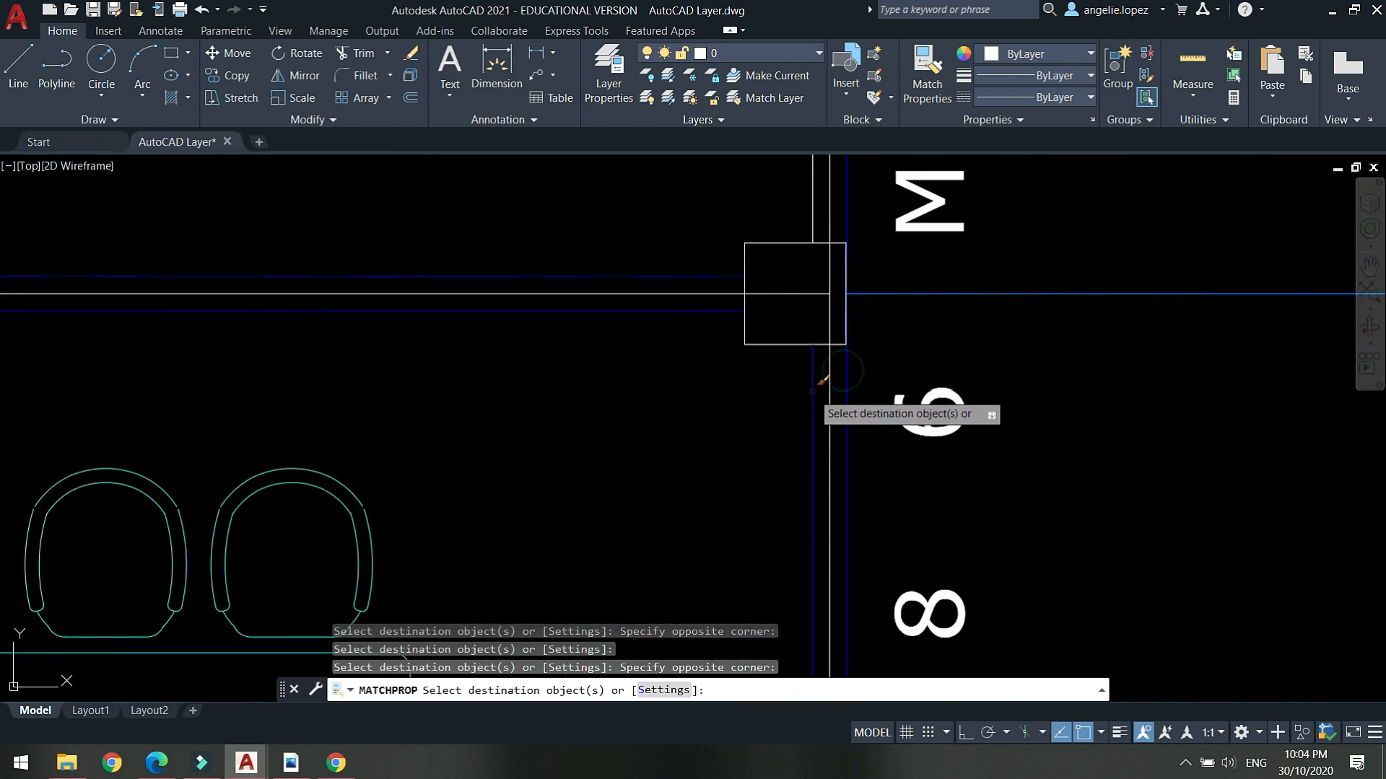
left_click(813, 198)
scroll(815, 209, "down", 5)
scroll(862, 432, "down", 5)
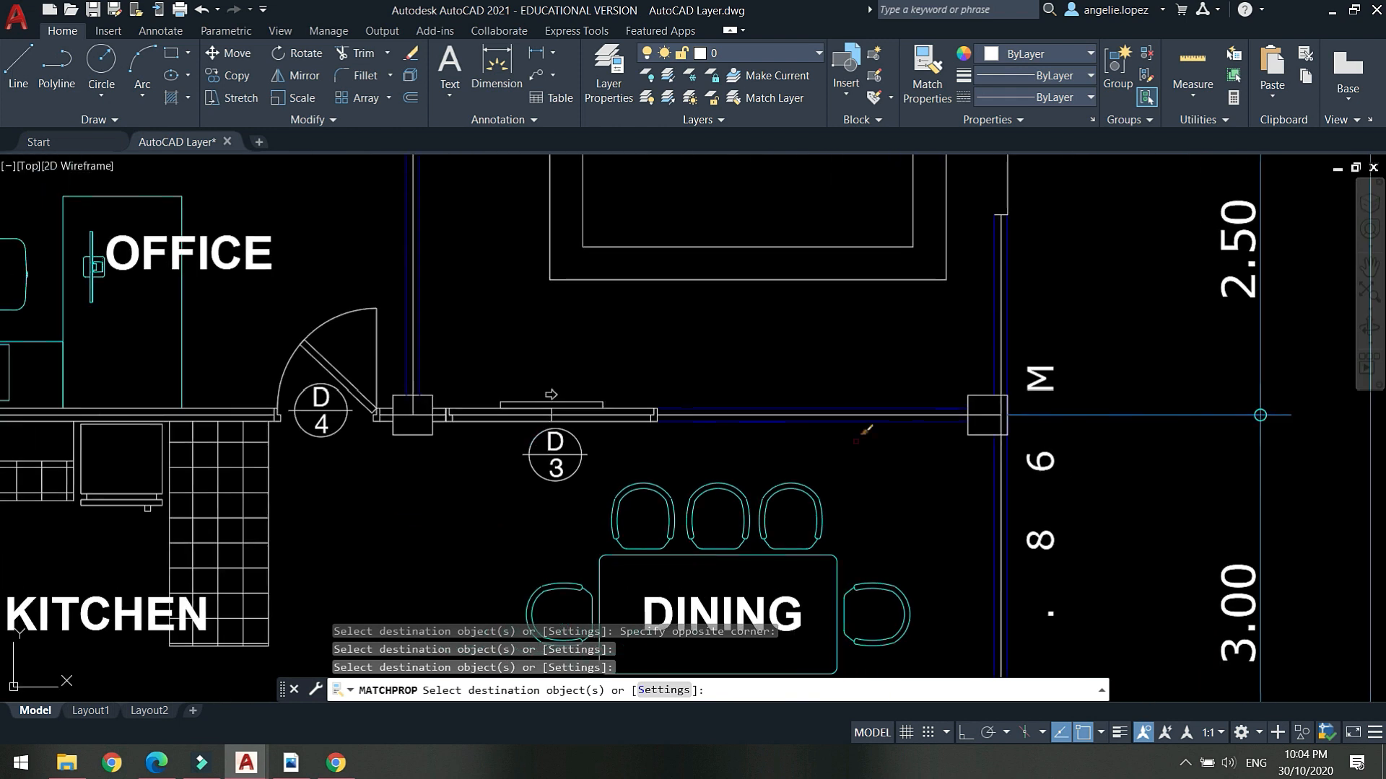
key("Escape")
Assign the panels of sliding door D3 between the dining area and the pool to the DOORS AND WINDOWS layer.
scroll(641, 405, "up", 8)
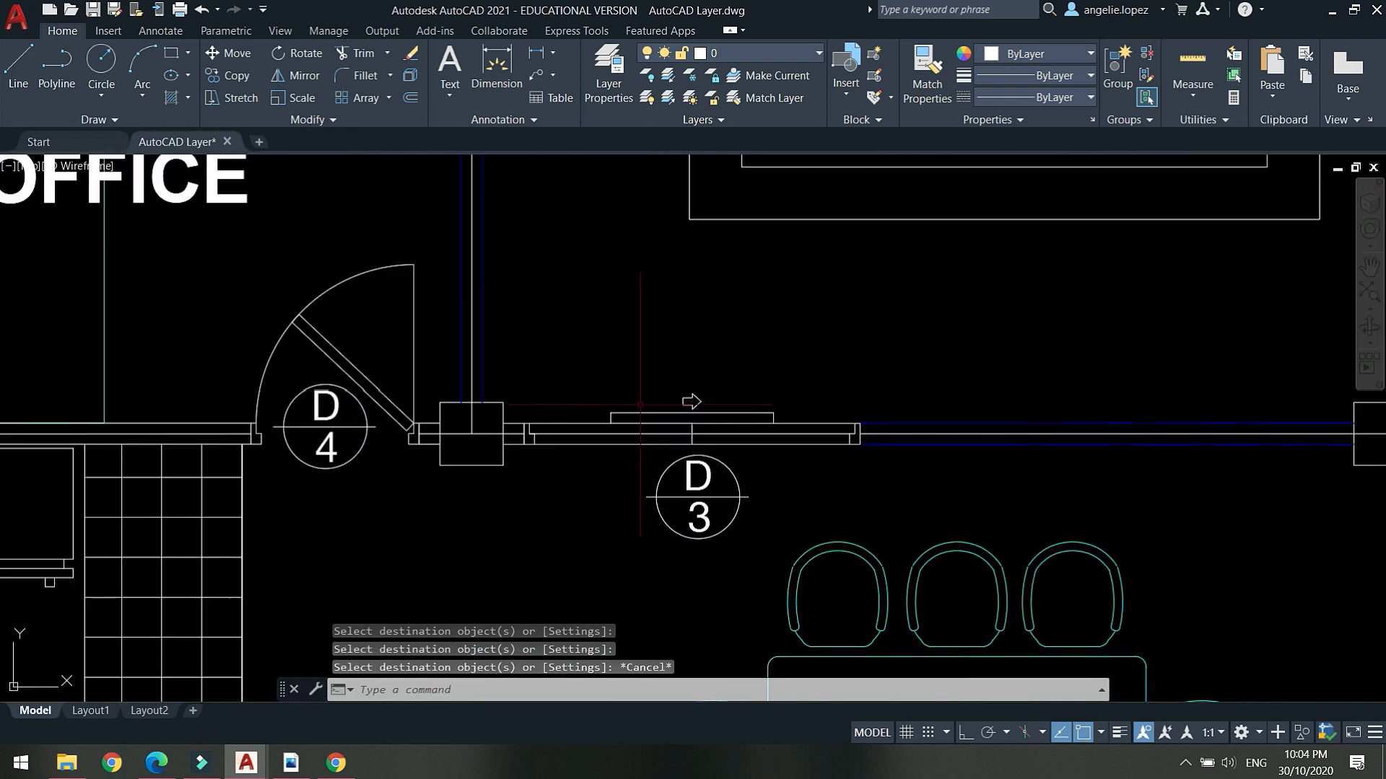
left_click(616, 492)
left_click(581, 367)
left_click(775, 49)
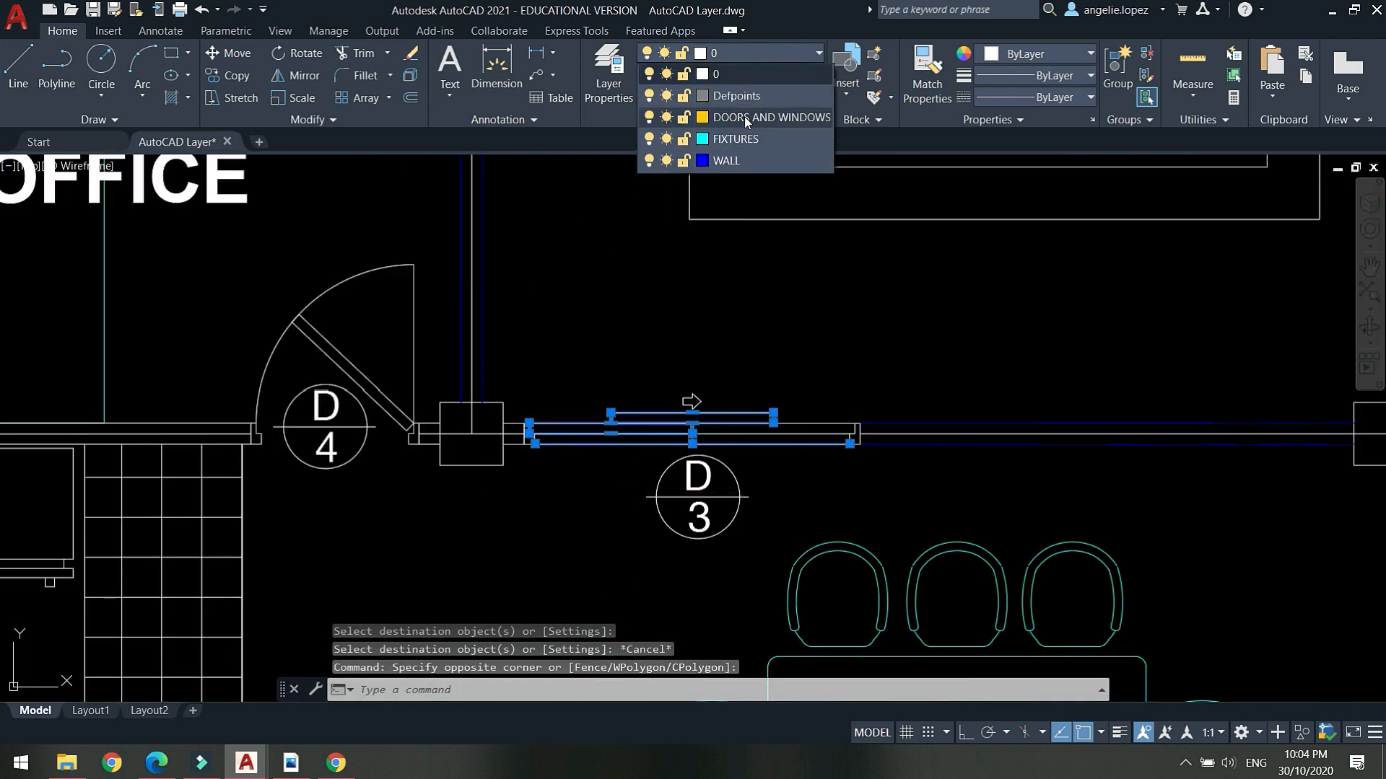
left_click(743, 117)
key("Escape")
scroll(735, 389, "down", 3)
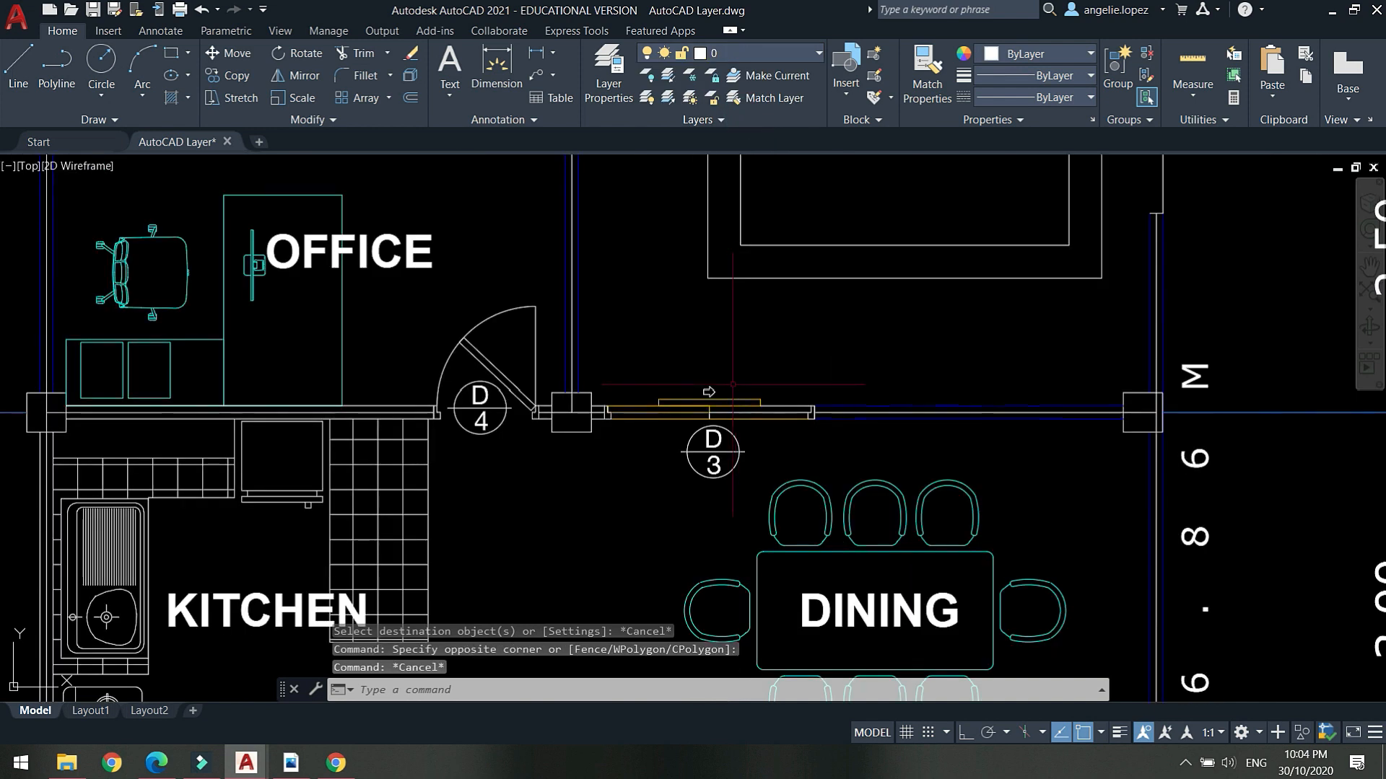
key("Return")
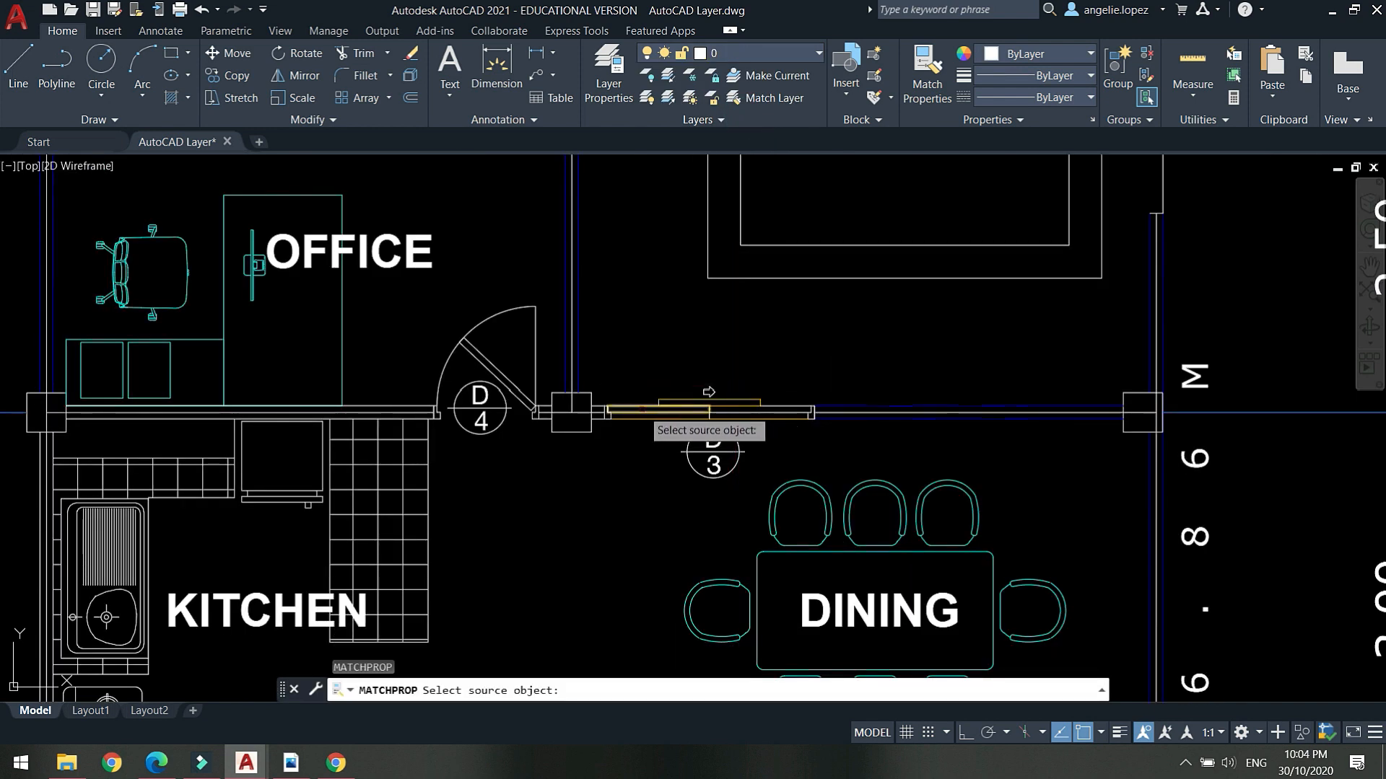
left_click(633, 408)
scroll(589, 302, "down", 3)
scroll(482, 536, "up", 4)
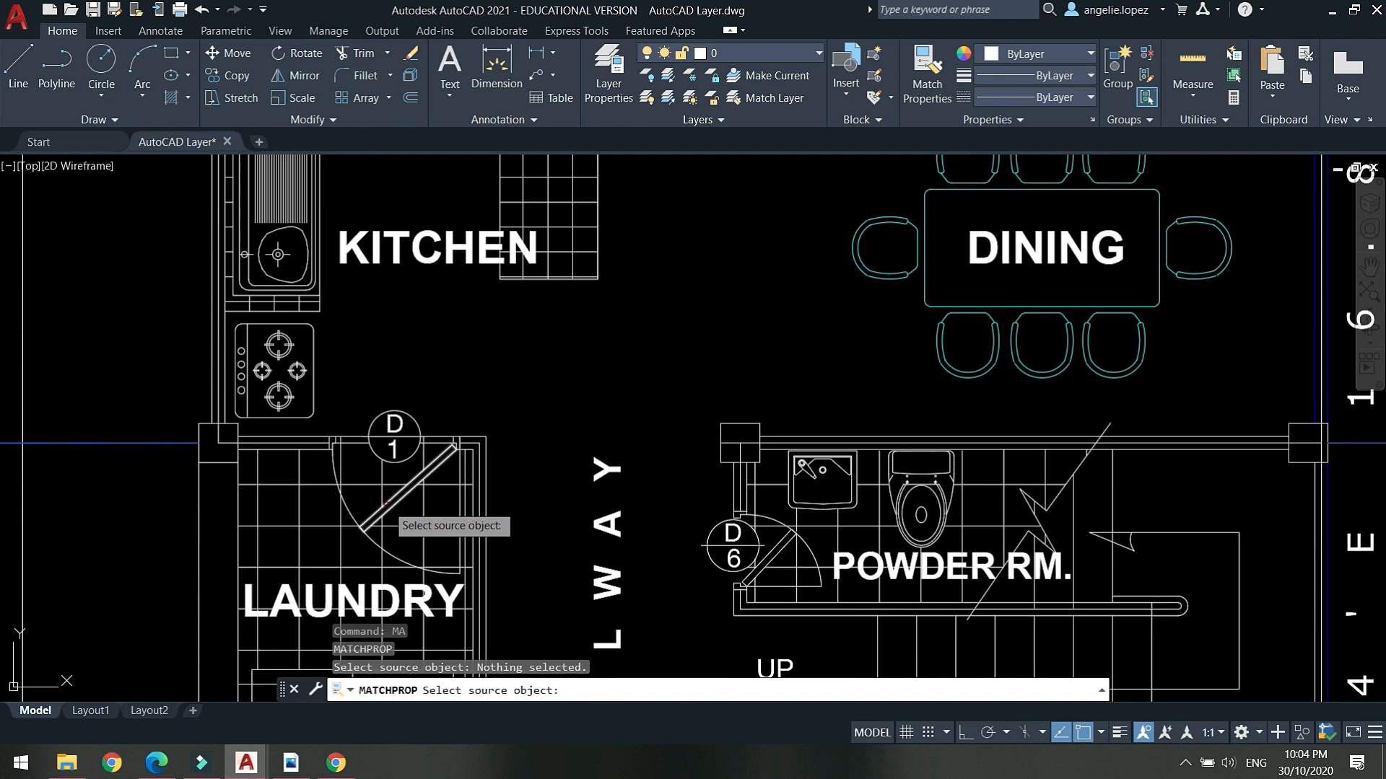
left_click(426, 473)
key("Escape")
Use Match Properties with sliding door D3 as source to put the office door D4 on the DOORS AND WINDOWS layer.
middle_click_drag(600, 374, 576, 435)
type("MA")
key("Return")
middle_click_drag(691, 270, 687, 485)
left_click(783, 330)
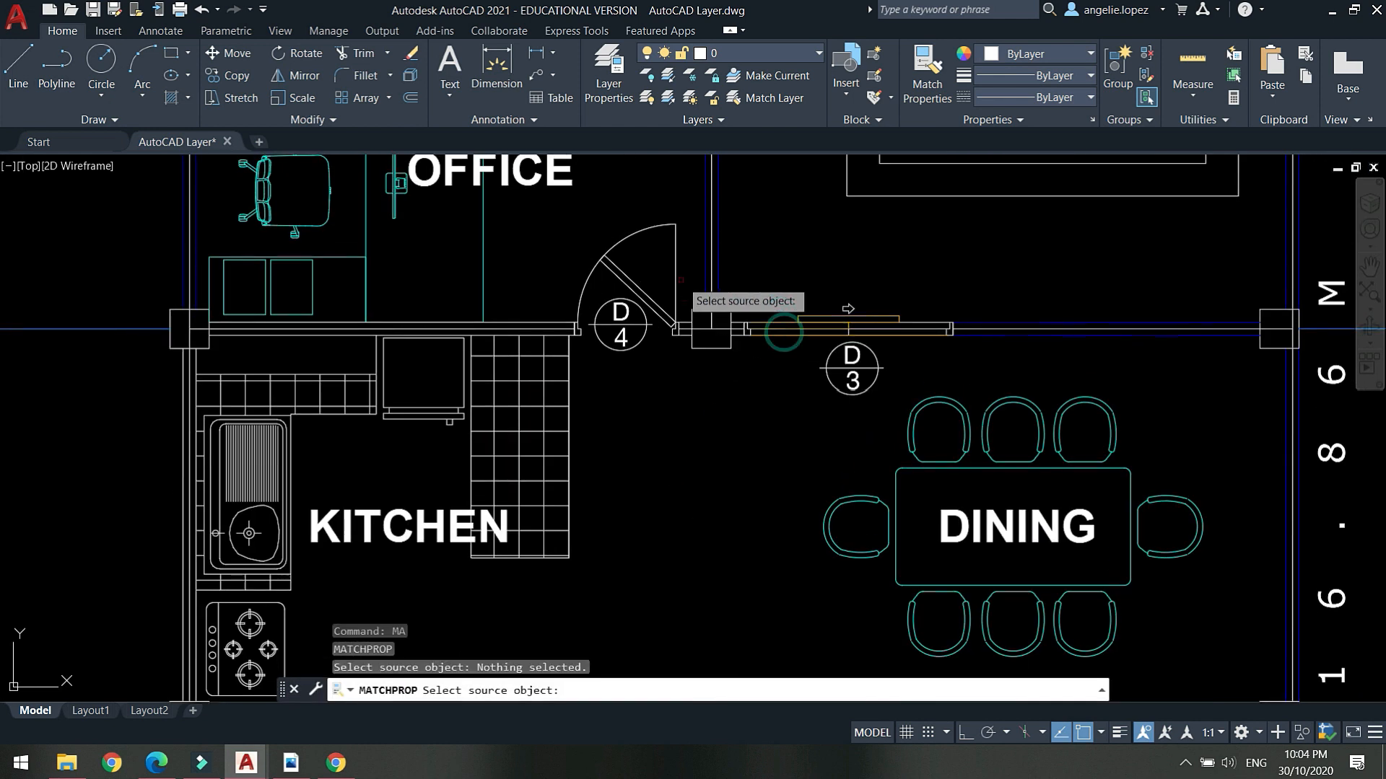
left_click(689, 280)
left_click(480, 212)
left_click(792, 323)
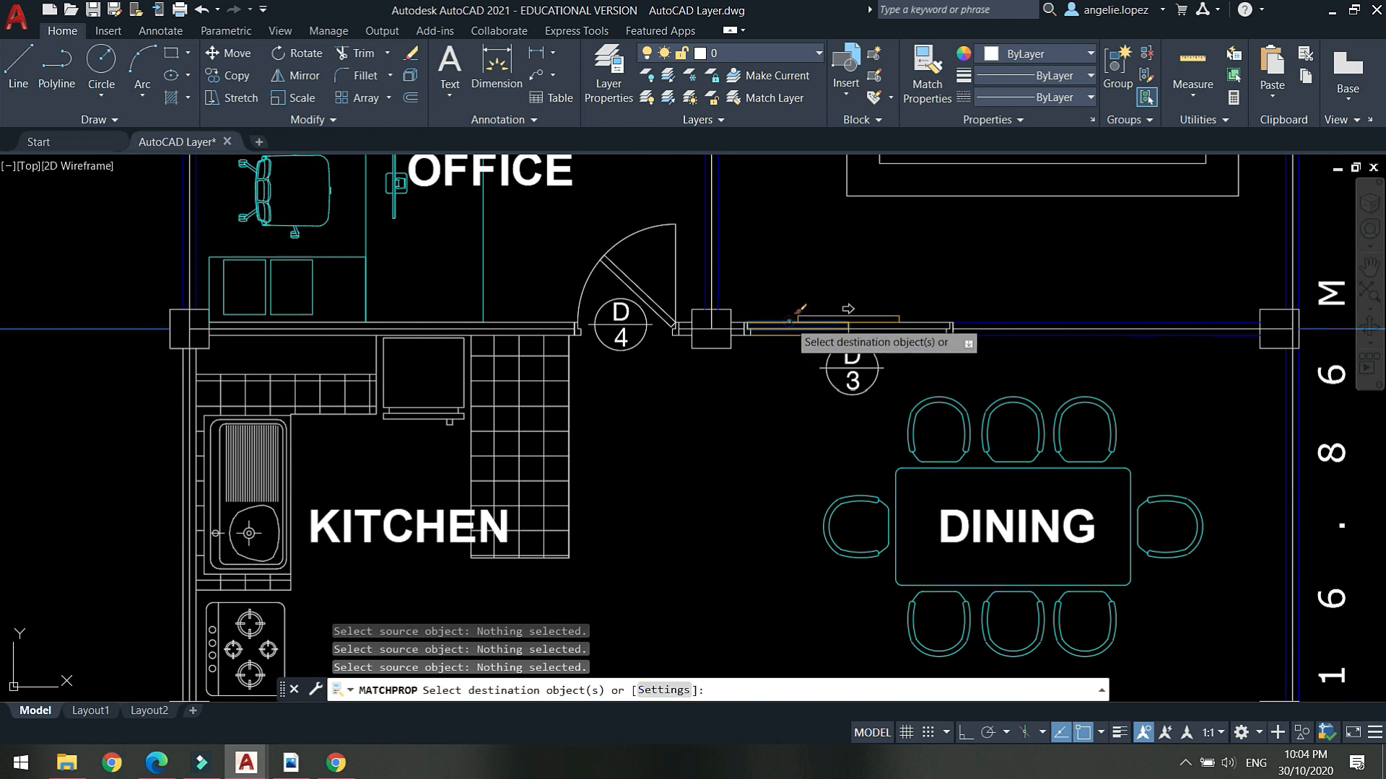
scroll(644, 245, "up", 2)
left_click(724, 323)
left_click(517, 212)
scroll(593, 291, "down", 5)
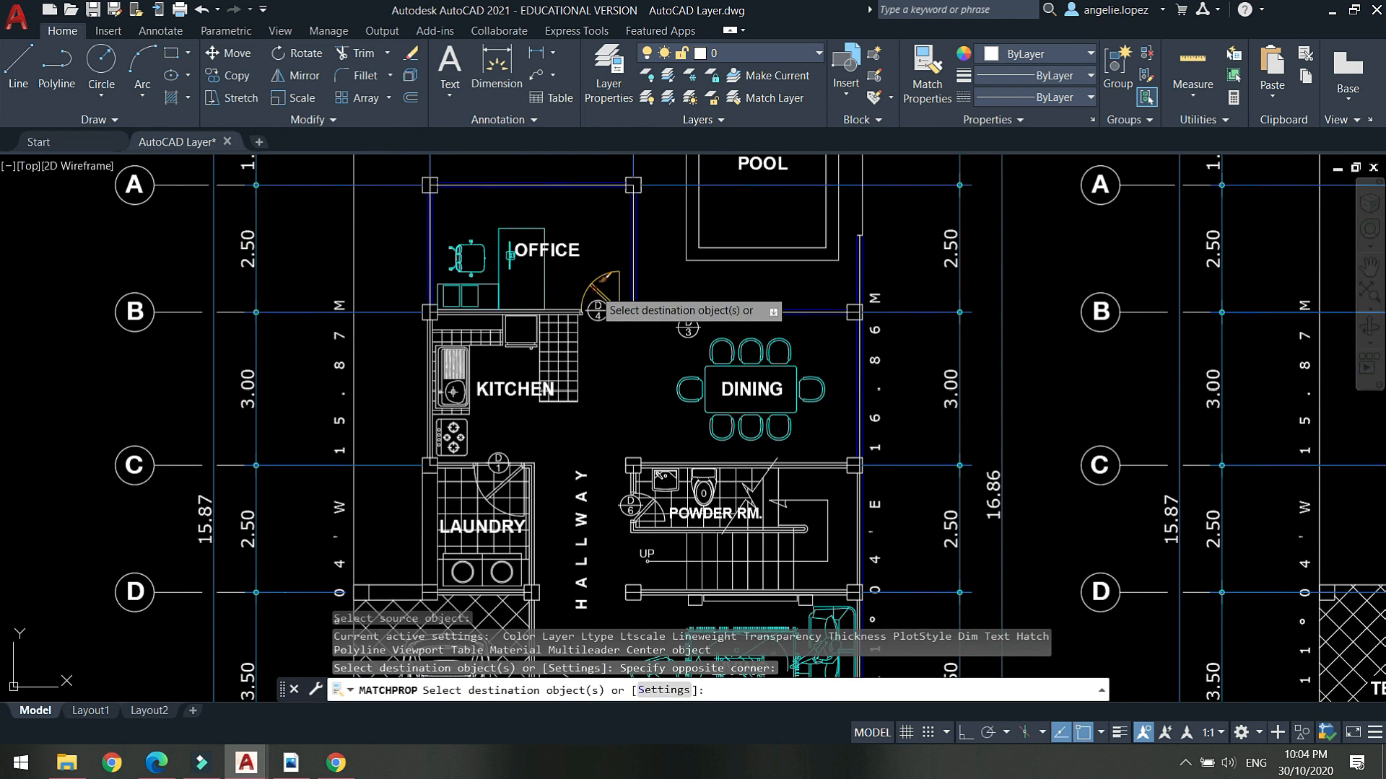
Match the sliding door's properties onto the master's bedroom door and the Bedroom 2 door on the second floor.
middle_click_drag(1045, 459, 390, 274)
scroll(827, 424, "up", 4)
left_click(1043, 485)
left_click(896, 428)
scroll(897, 427, "down", 4)
scroll(997, 276, "up", 6)
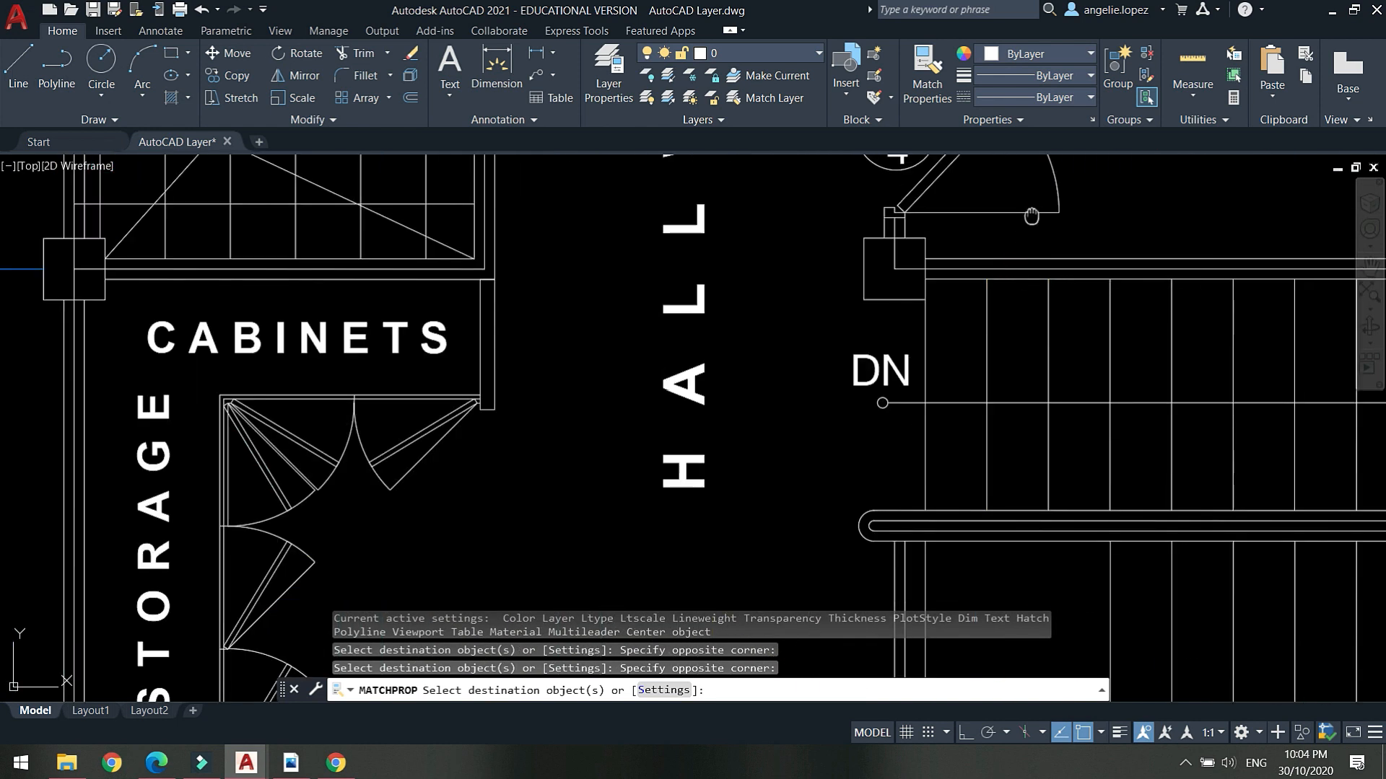
middle_click_drag(1031, 216, 994, 436)
left_click(1061, 441)
left_click(949, 299)
scroll(939, 303, "down", 5)
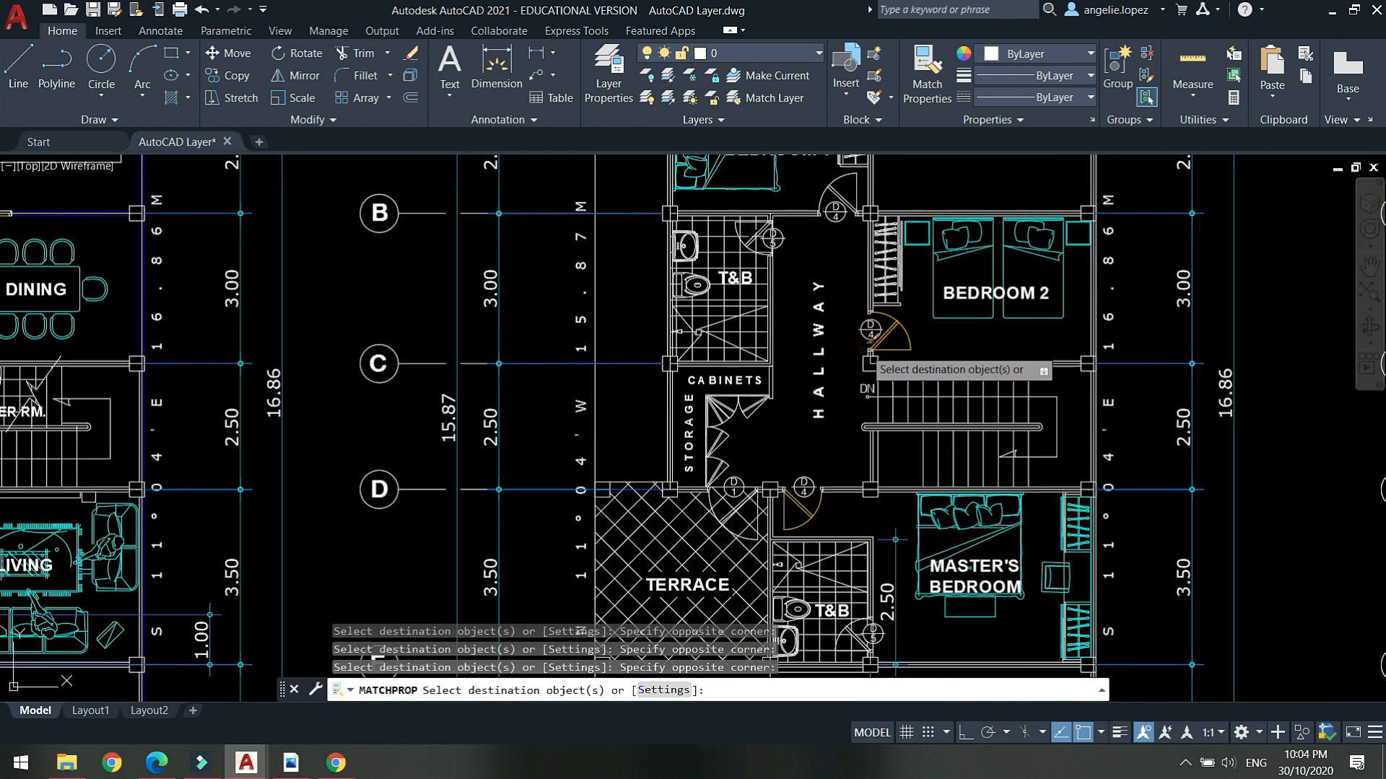
Match the sliding door's properties onto the Bedroom 1 door and end the matching command.
scroll(883, 304, "up", 3)
scroll(868, 334, "up", 3)
left_click(793, 359)
left_click(636, 292)
scroll(875, 370, "down", 5)
key("Escape")
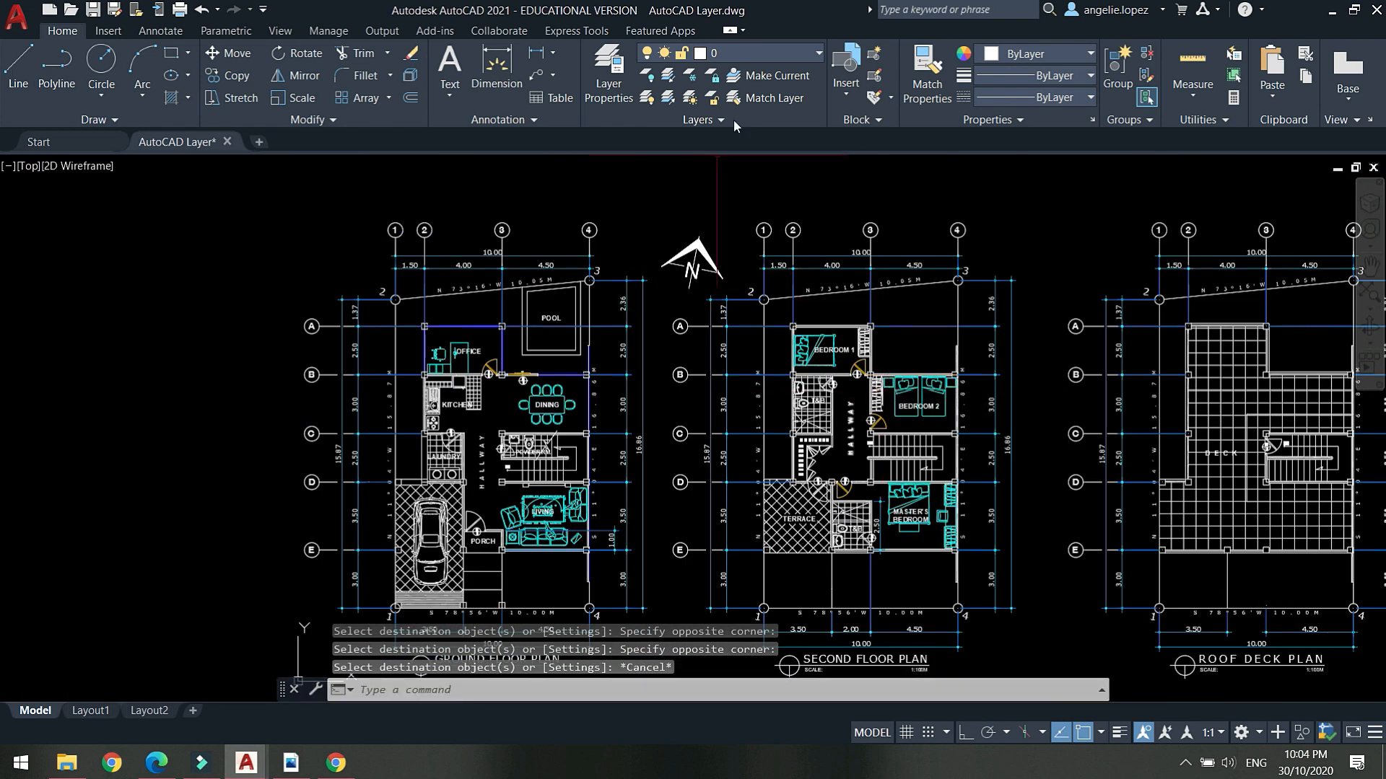
Turn the DOORS AND WINDOWS layer off and back on twice to check which doors it controls.
left_click(756, 54)
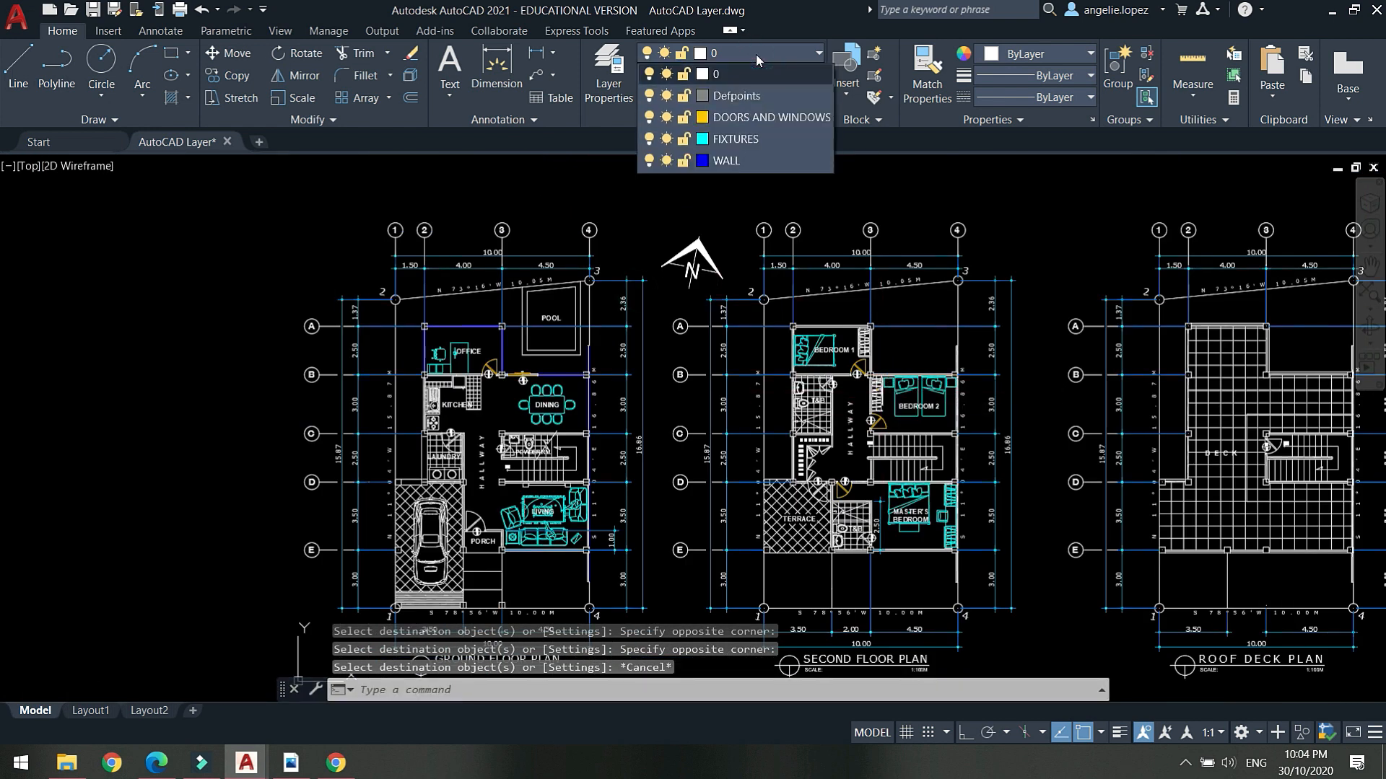
left_click(649, 117)
left_click(649, 117)
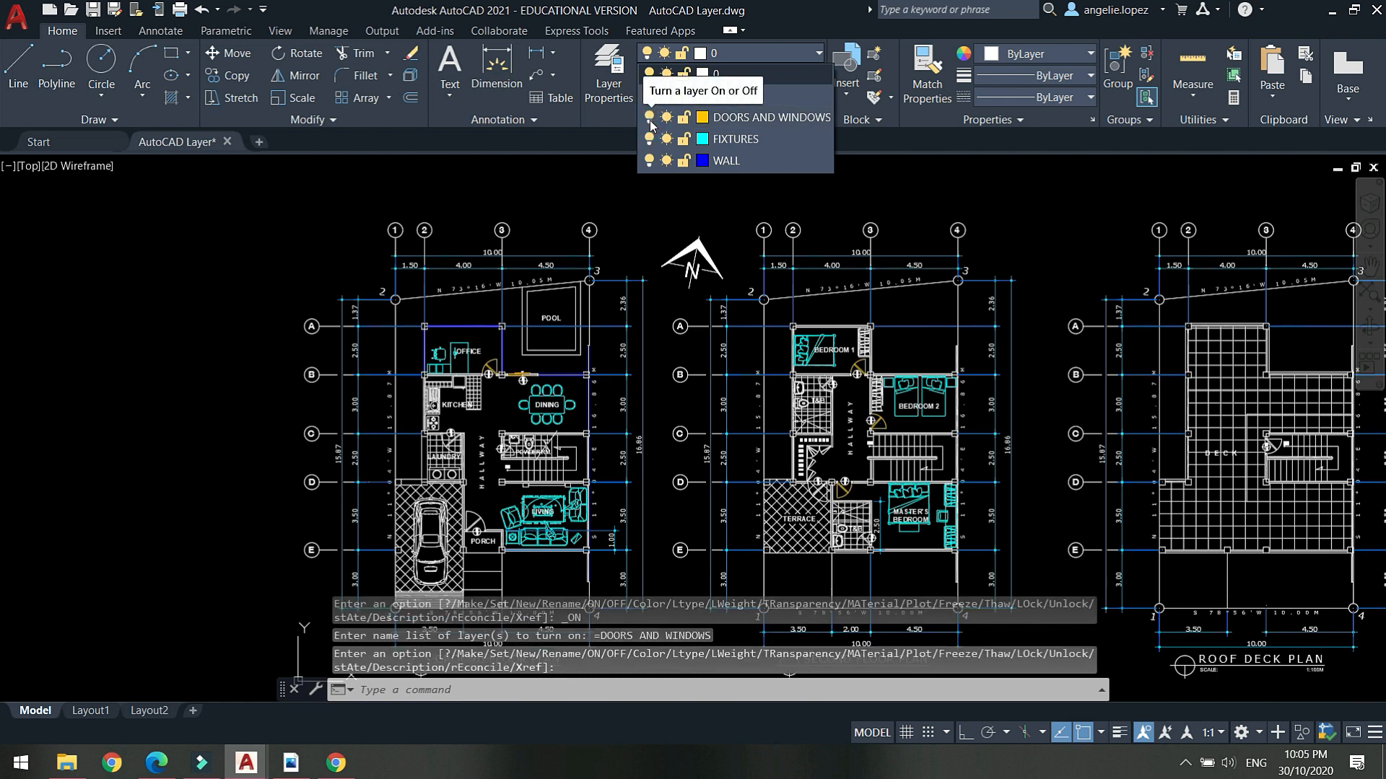
left_click(650, 121)
left_click(650, 122)
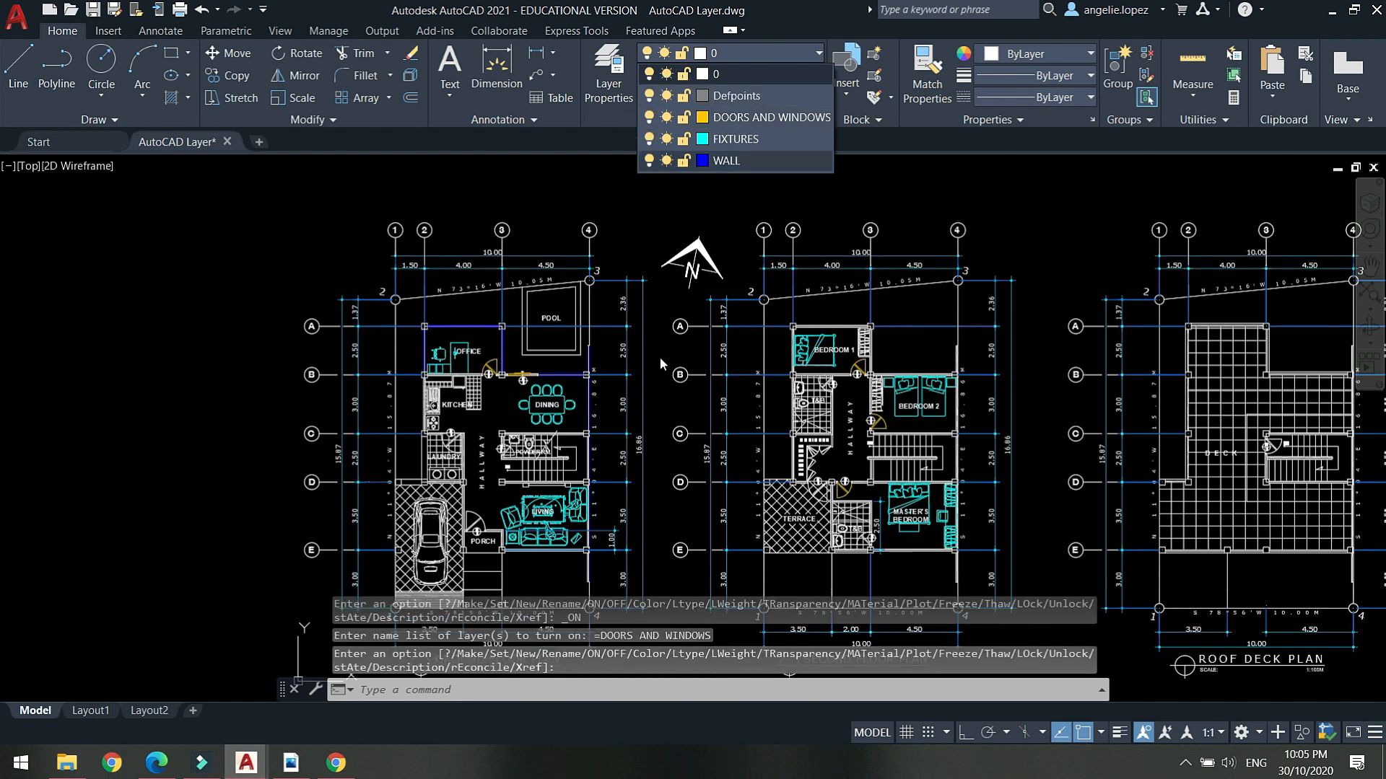
left_click(661, 364)
Review the lineweights assigned to the existing layers in the layer properties manager and close it.
scroll(474, 329, "up", 4)
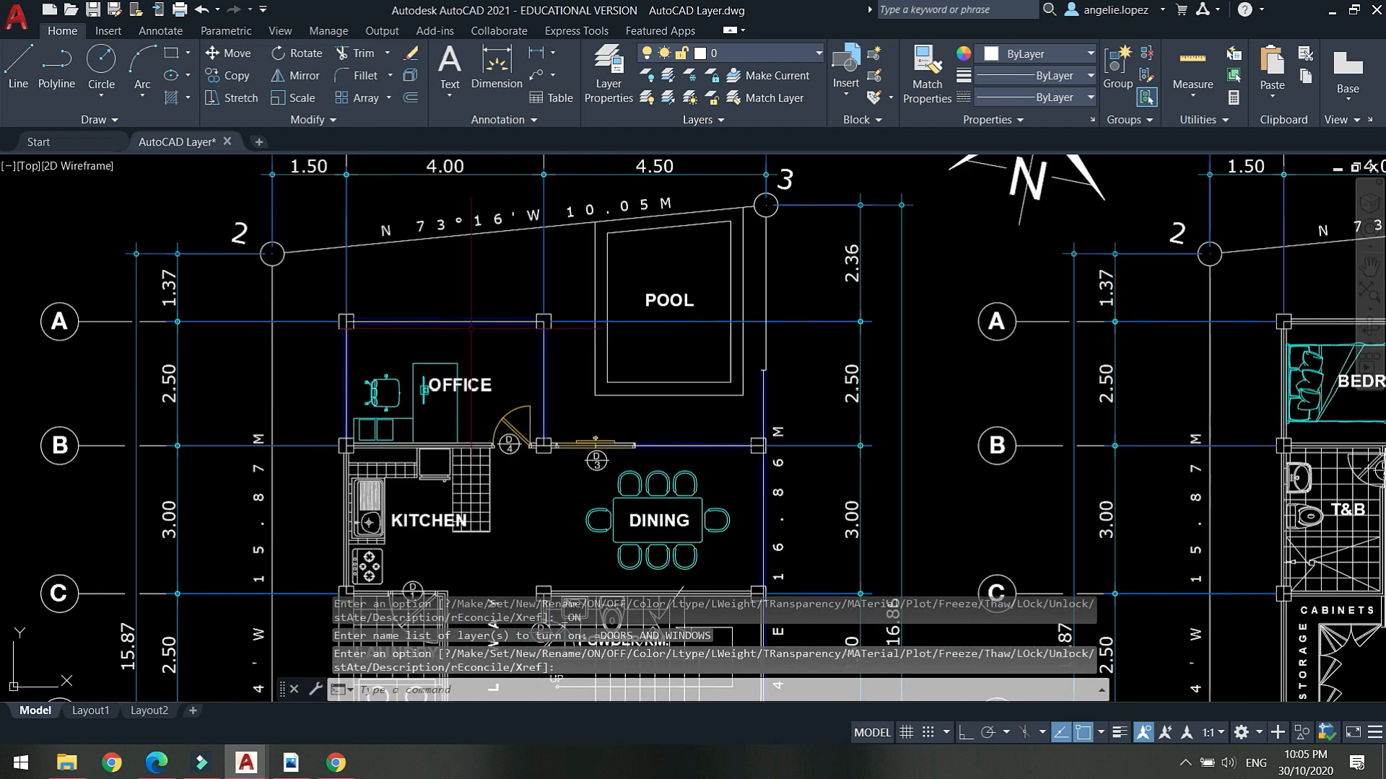
left_click(607, 87)
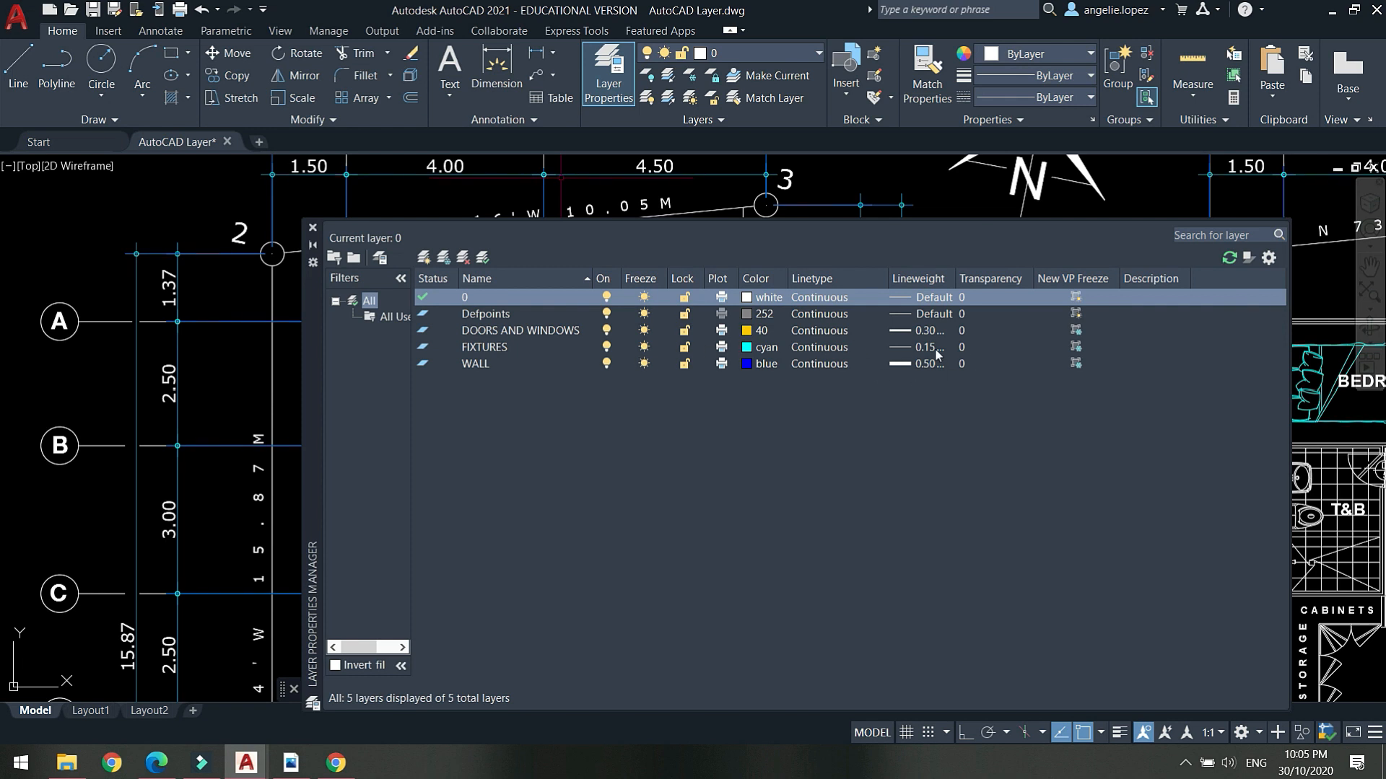
left_click(313, 228)
Use Match Properties with the dining room's blue wall line as source to put the short wall segments between doors D4 and D3 on the WALL layer.
scroll(593, 377, "up", 5)
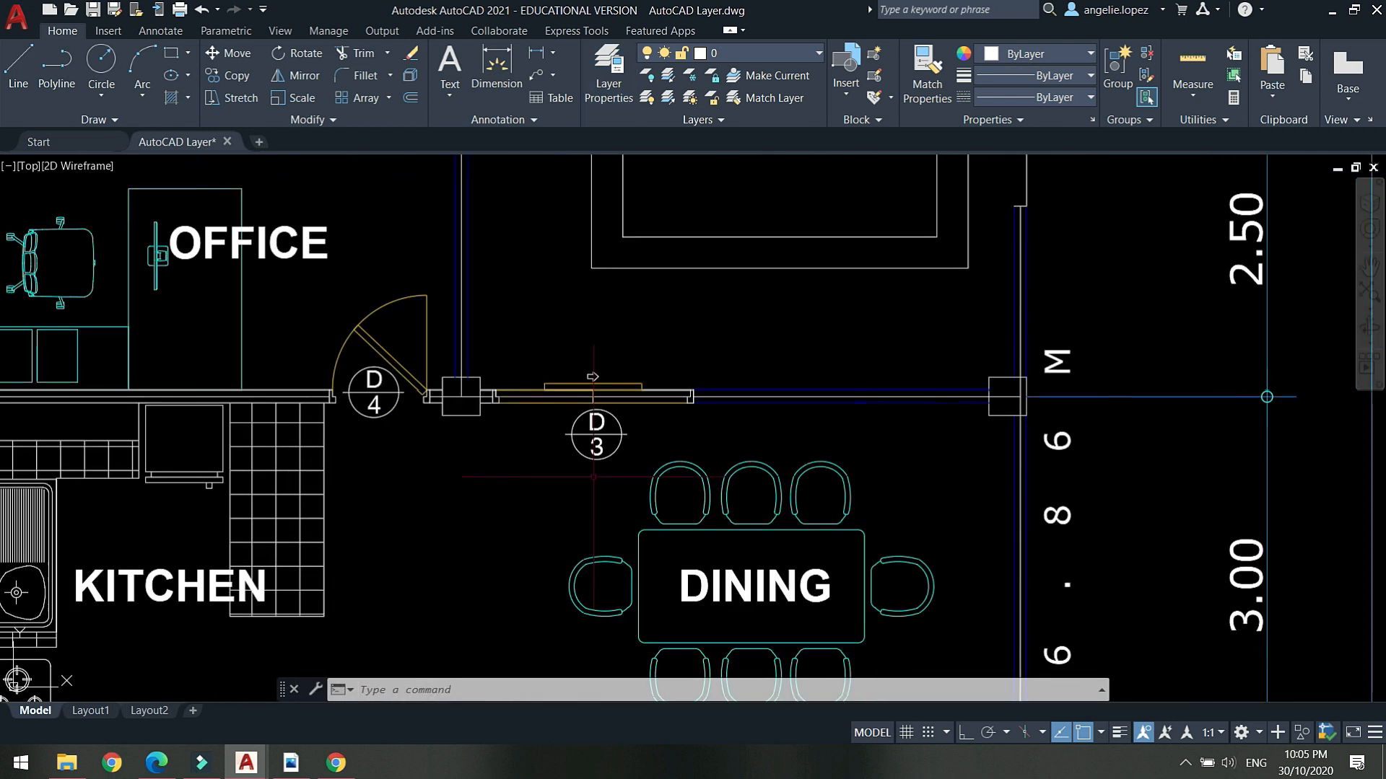
scroll(593, 377, "up", 2)
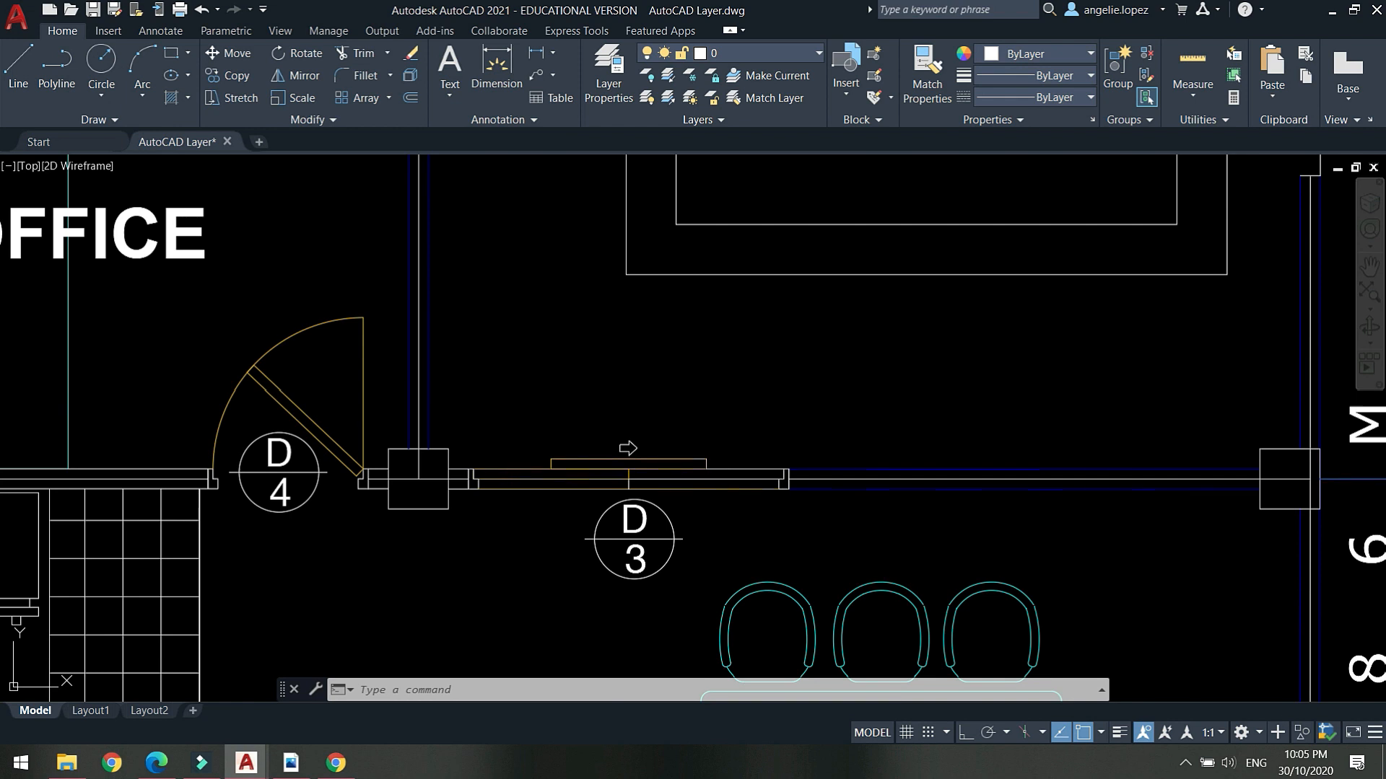
type("ma")
key("Return")
left_click(797, 489)
left_click(461, 492)
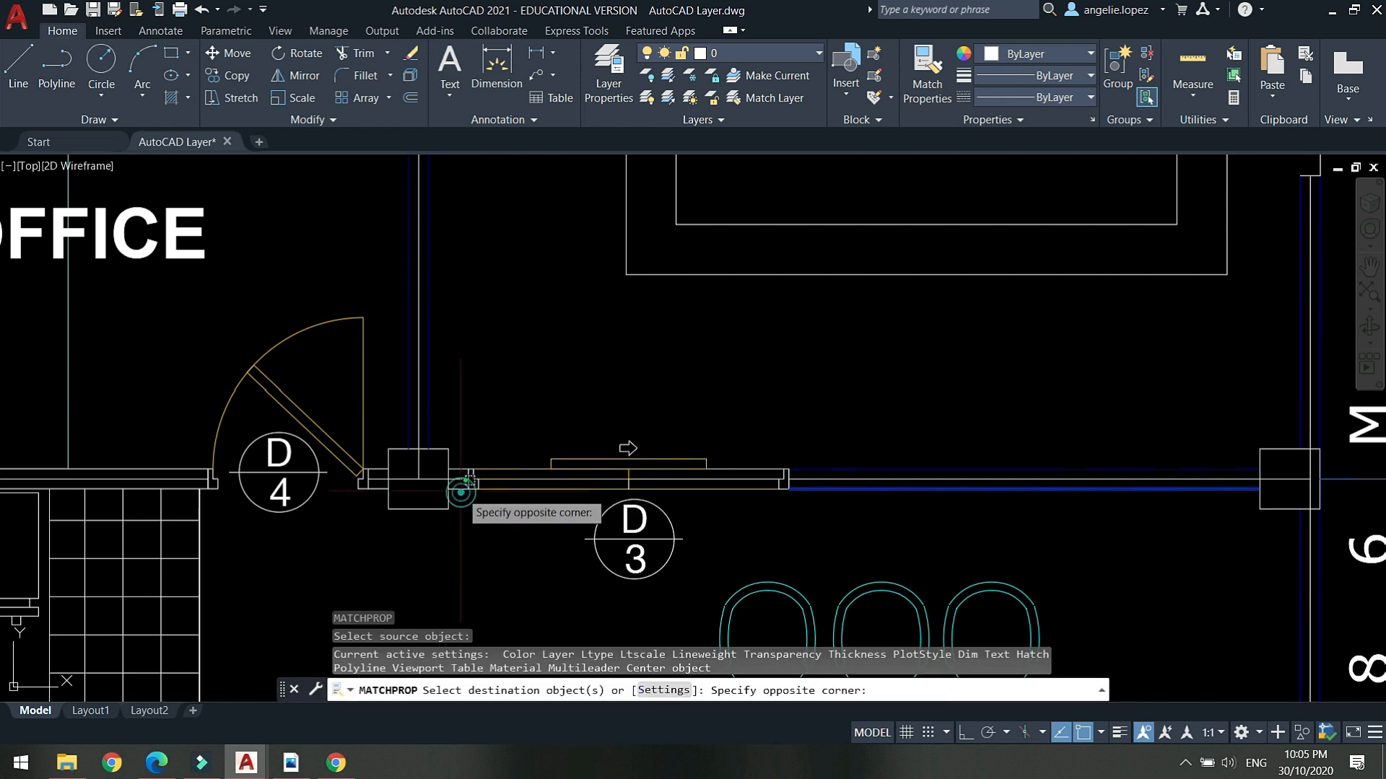
left_click(457, 483)
left_click(458, 470)
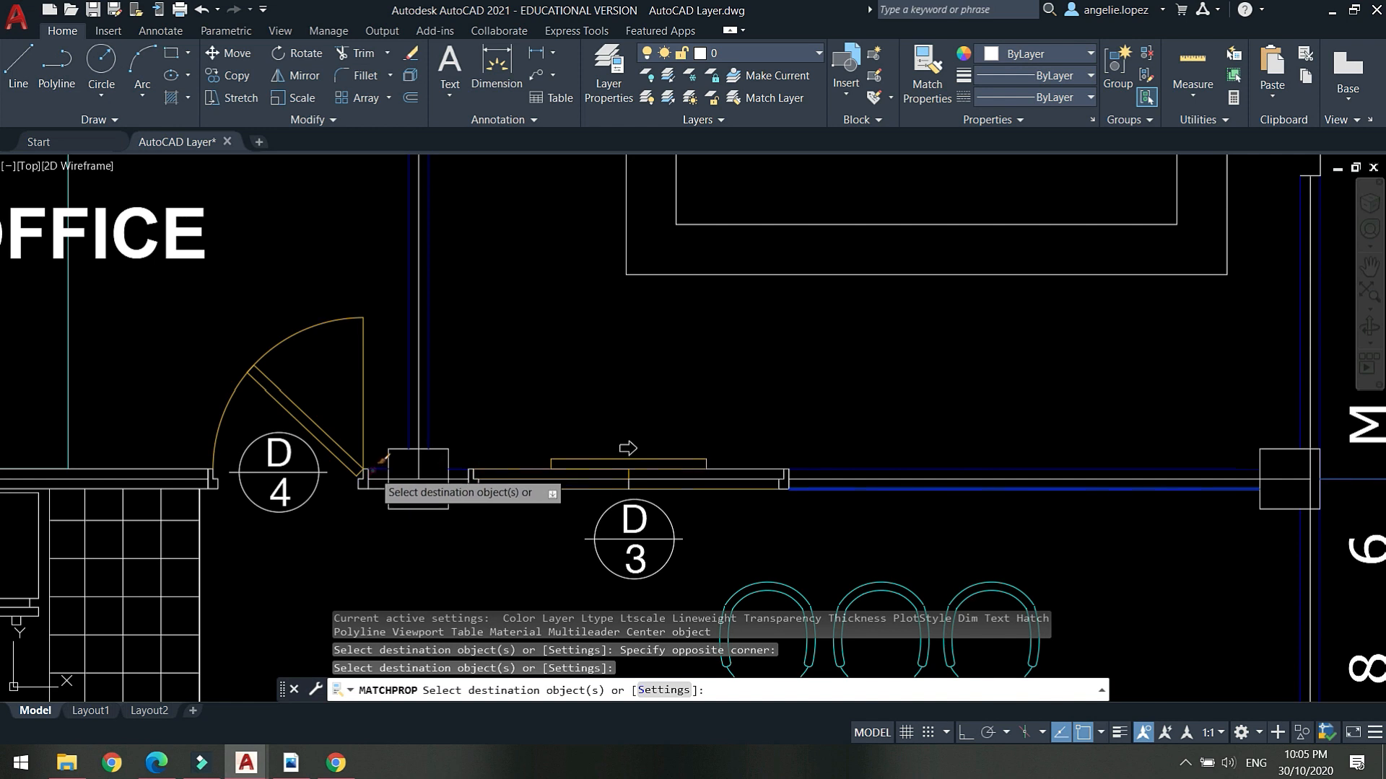
left_click(374, 469)
left_click(377, 488)
key("Escape")
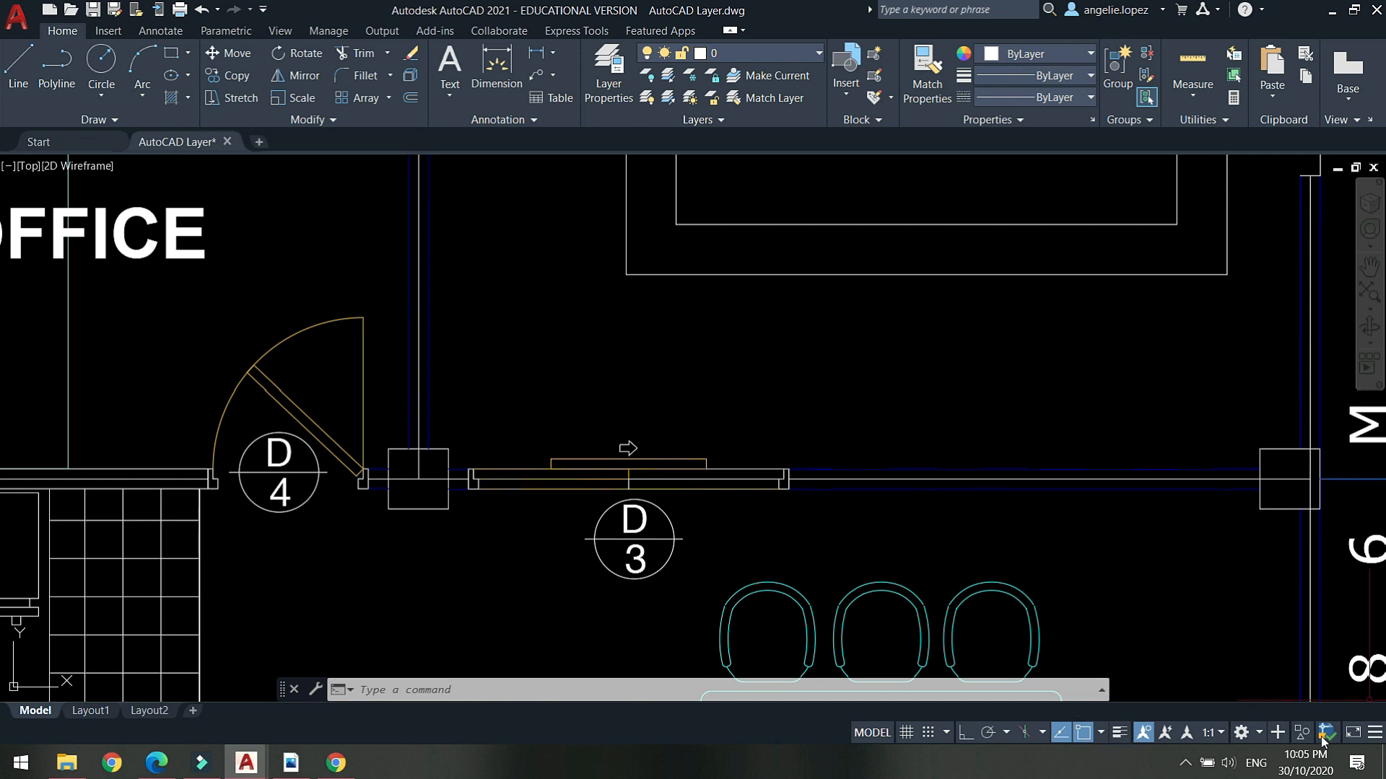
Hide and restore the LineWeight toggle in the status bar customization, and turn lineweight display on.
left_click(1375, 733)
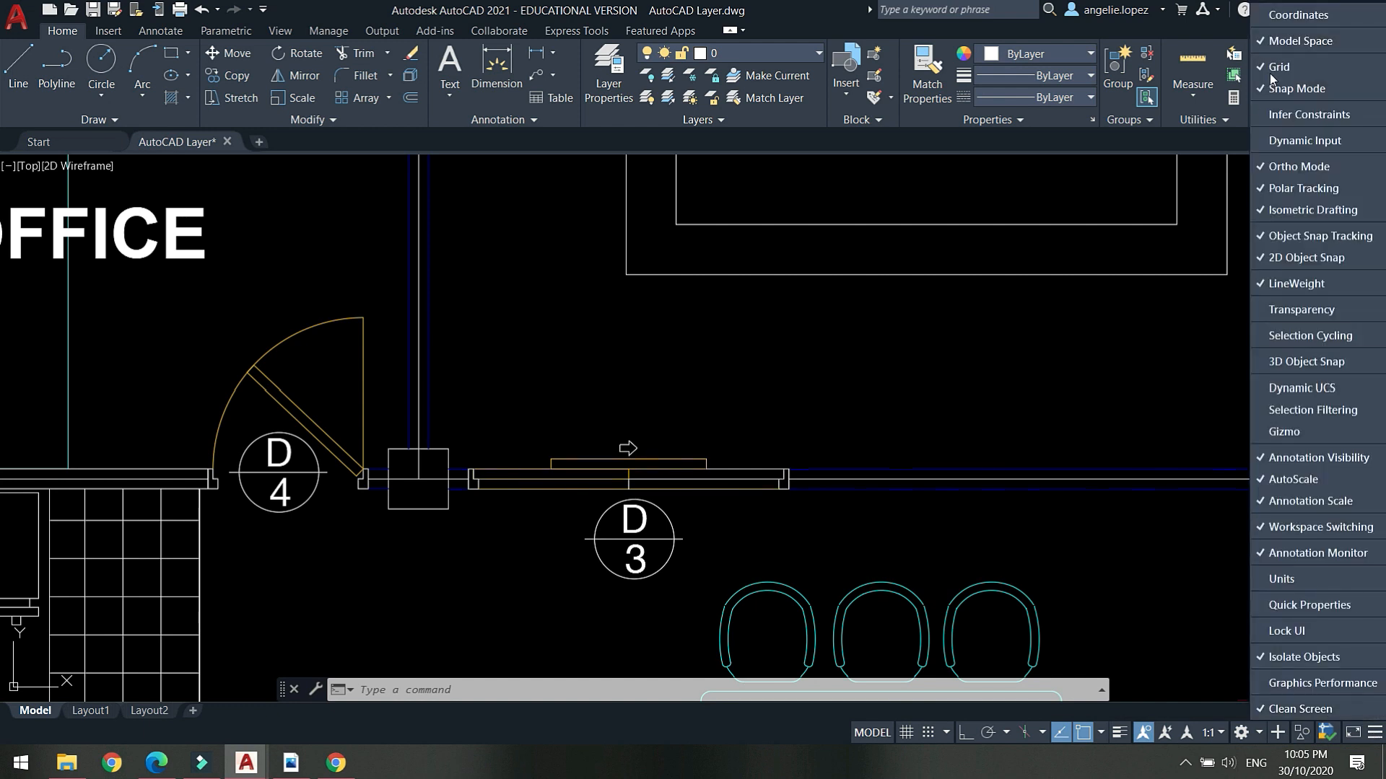
left_click(1263, 284)
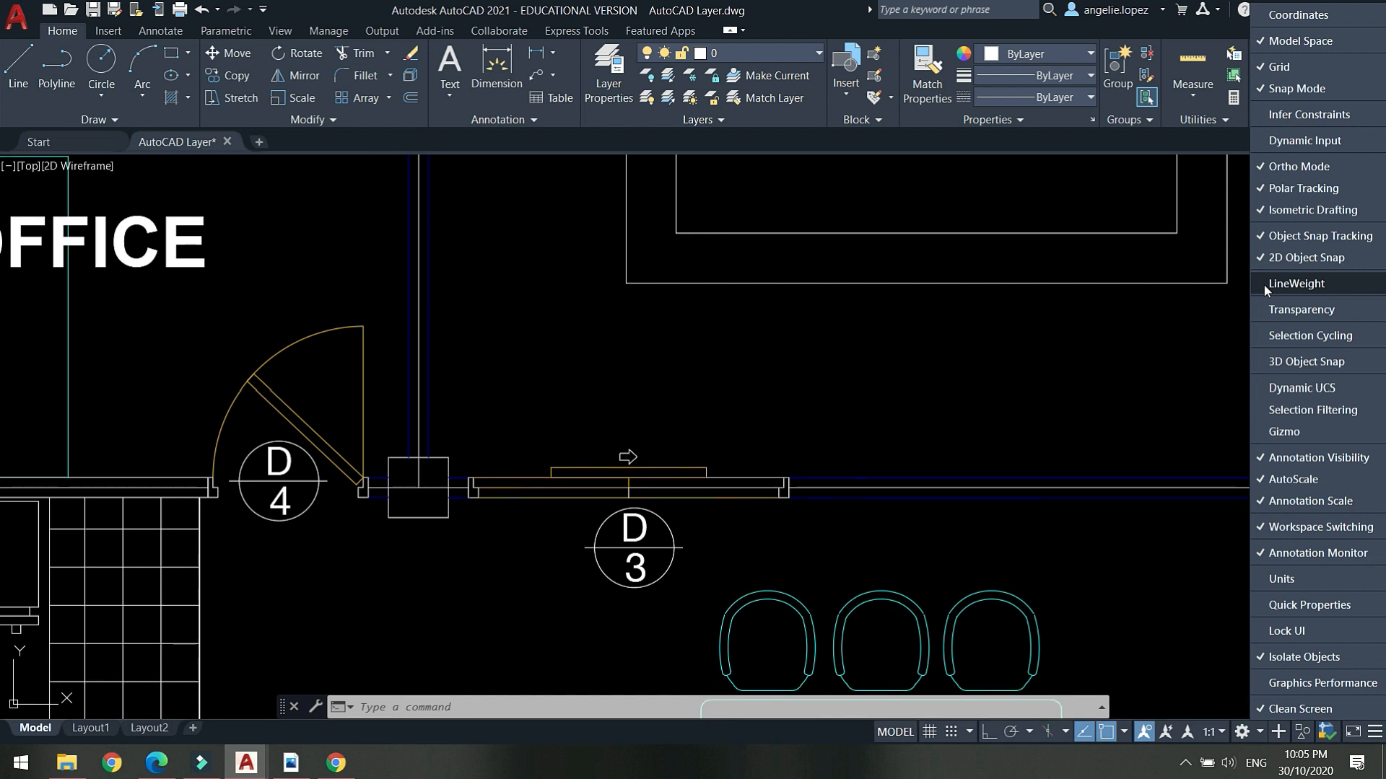
left_click(1265, 285)
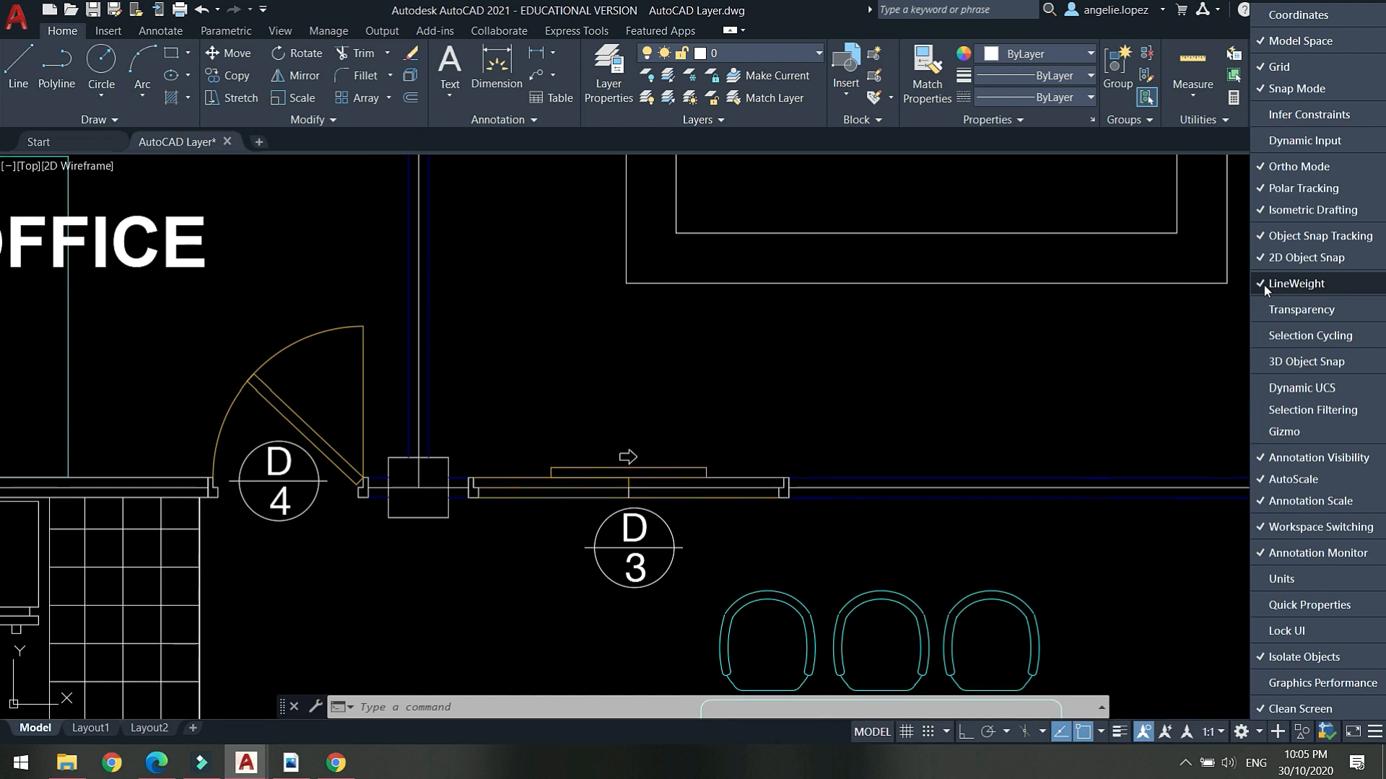
left_click(1120, 732)
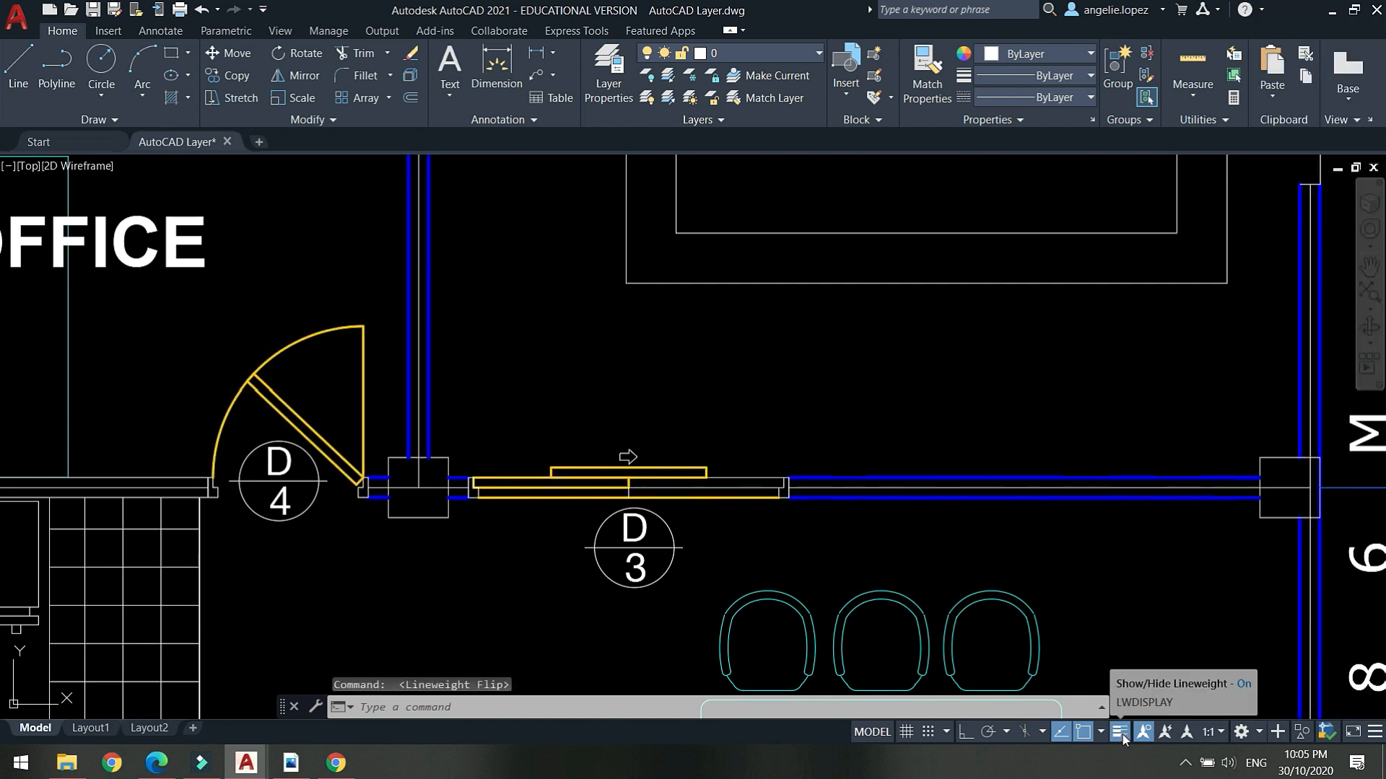
Examine the displayed lineweights of the walls, doors and furniture around the office and dining room, and turn lineweight display off.
middle_click_drag(558, 316, 582, 508)
scroll(522, 347, "down", 2)
mouse_move(522, 347)
middle_mouse_down()
mouse_move(421, 263)
mouse_move(390, 167)
middle_mouse_up()
mouse_move(868, 496)
middle_mouse_down()
mouse_move(780, 339)
mouse_move(824, 382)
middle_mouse_up()
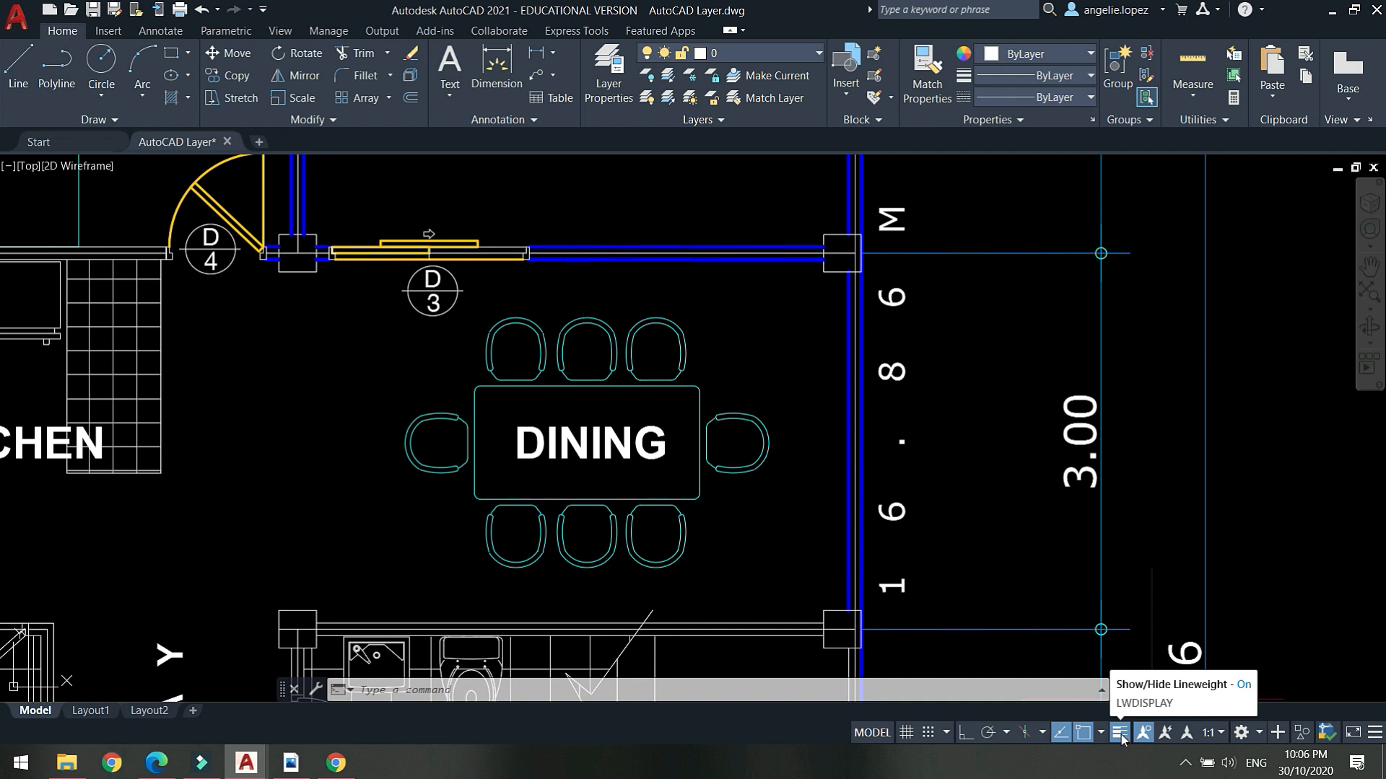
scroll(714, 444, "down", 4)
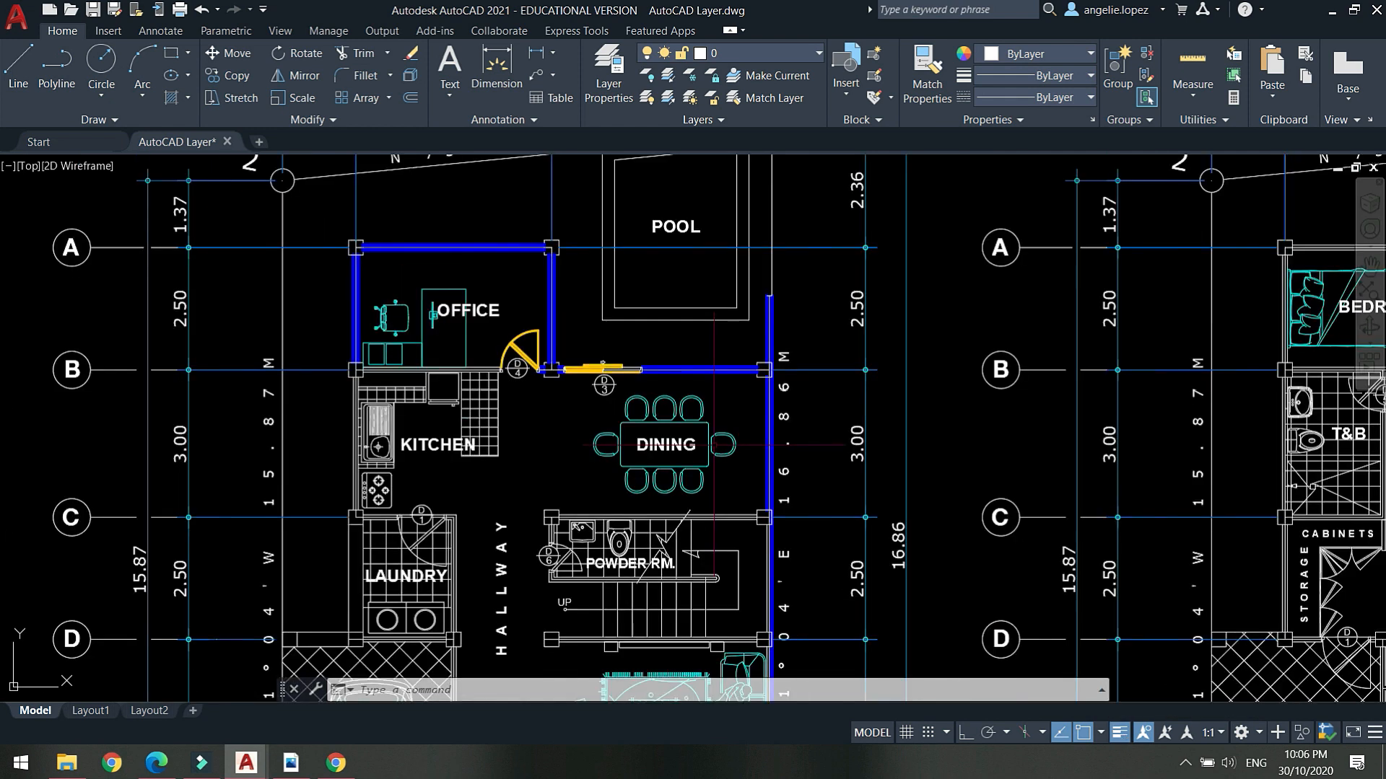
scroll(631, 262, "up", 2)
middle_click_drag(523, 308, 684, 333)
scroll(572, 279, "up", 4)
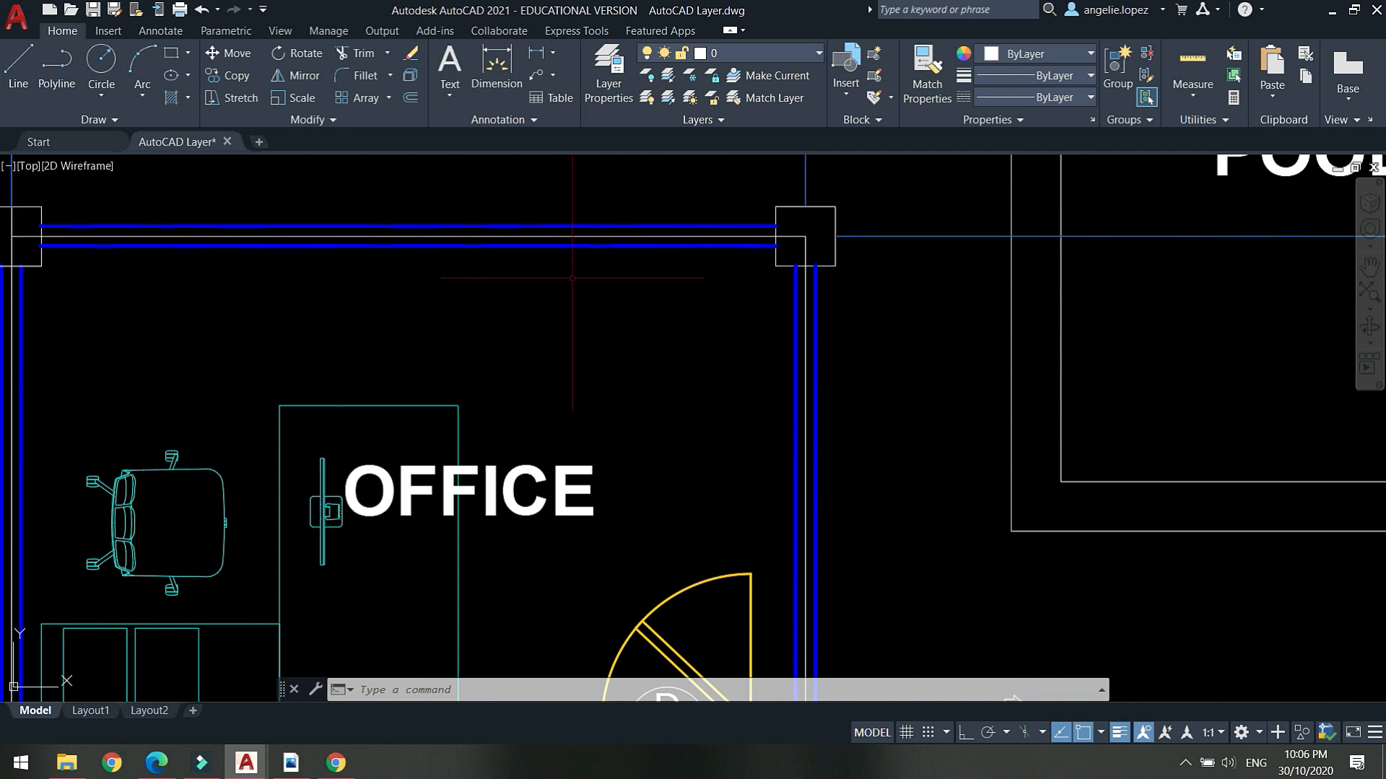
scroll(571, 278, "down", 2)
middle_click_drag(884, 422, 793, 334)
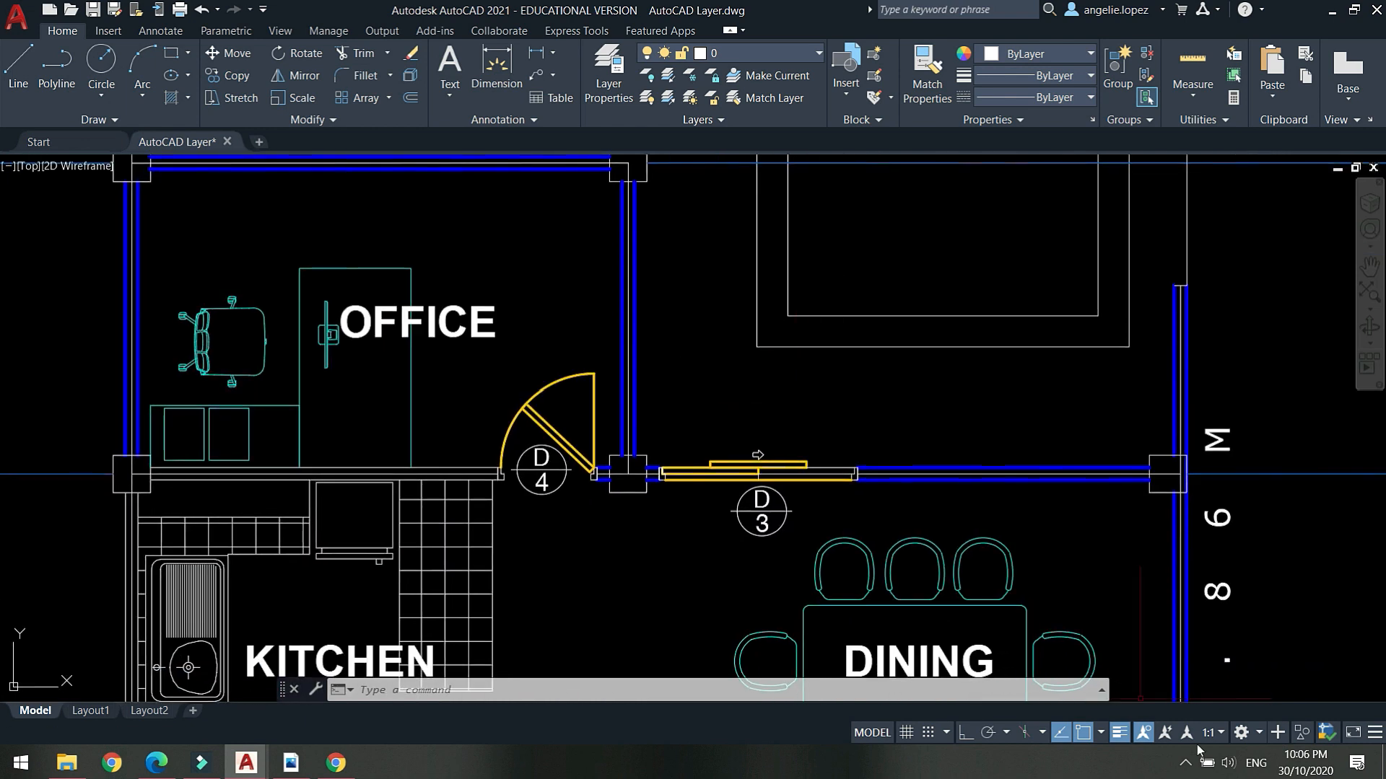
left_click(1119, 732)
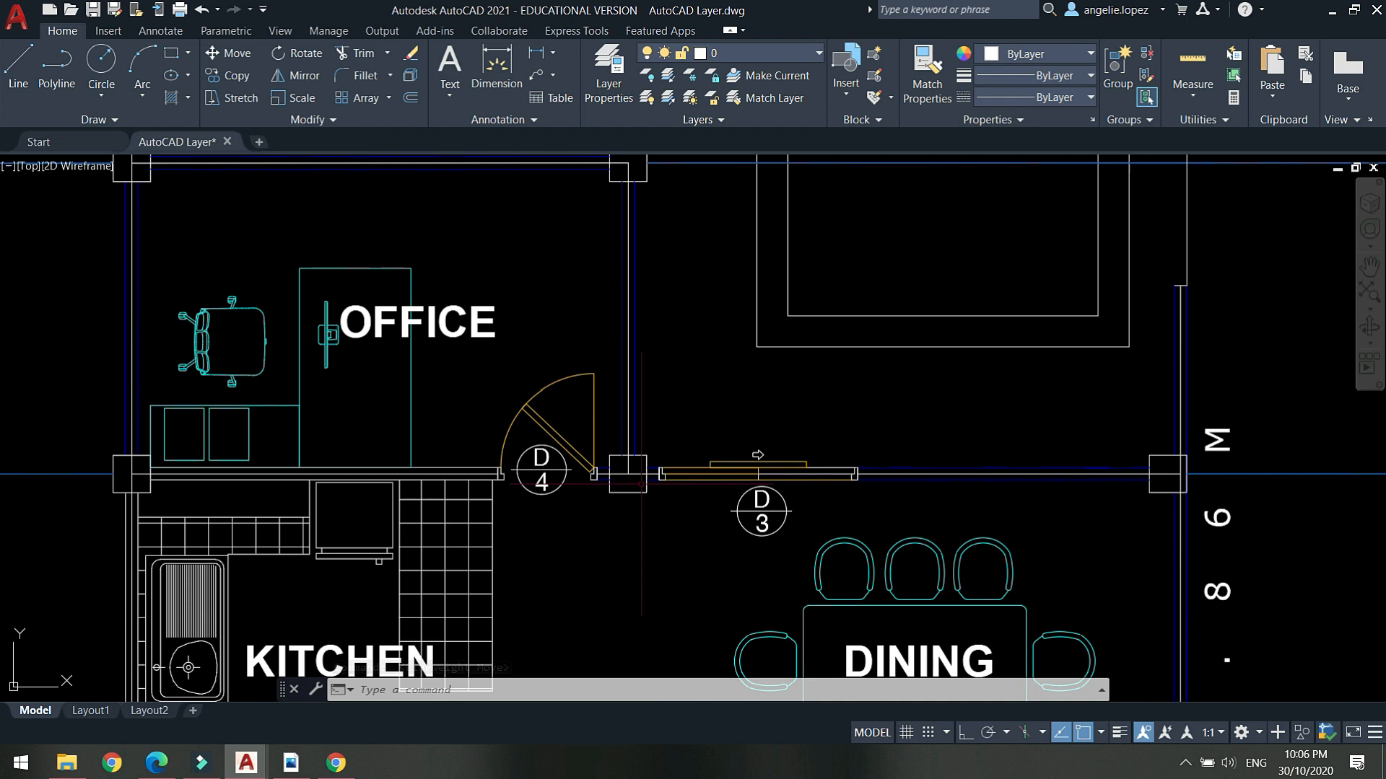
Turn the FIXTURES layer off and back on to check which objects it controls in the floor plans.
scroll(642, 482, "down", 3)
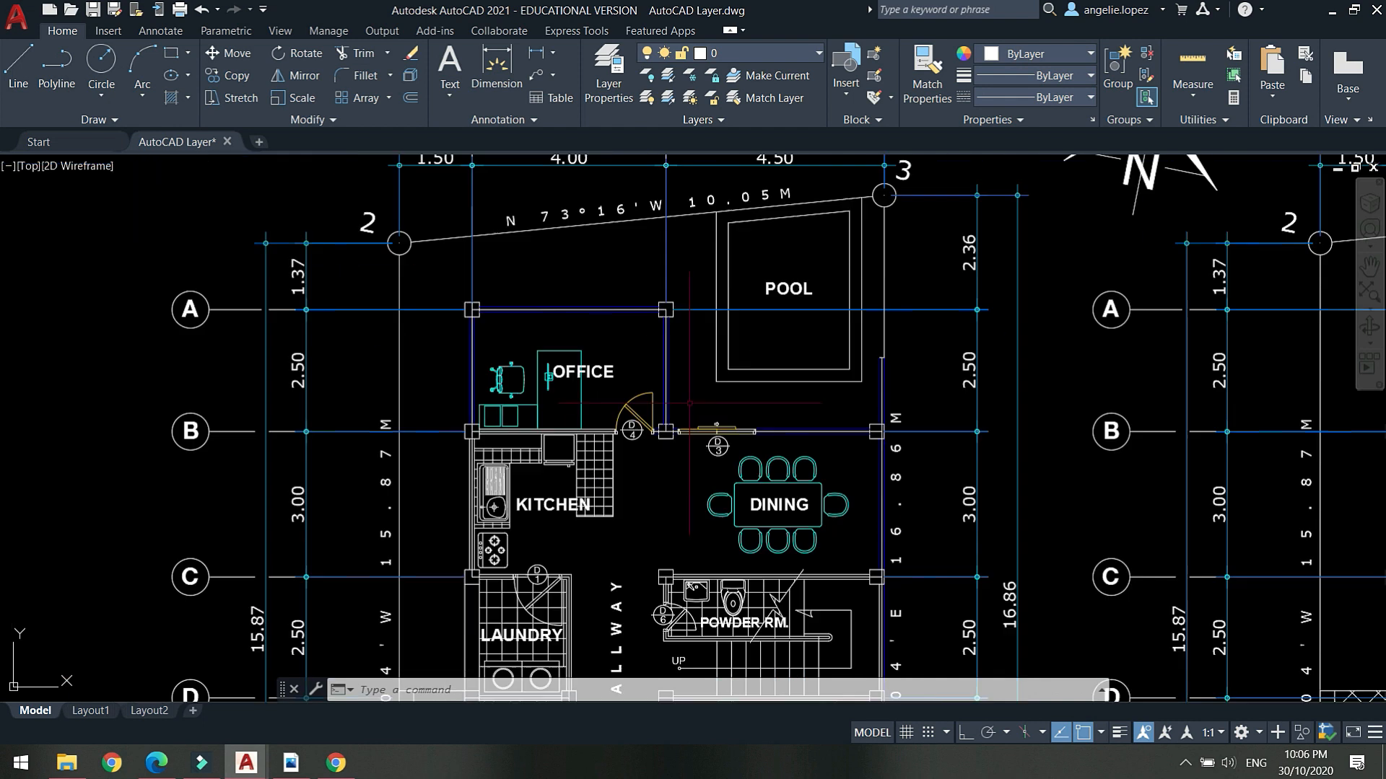
middle_click_drag(937, 488, 407, 352)
scroll(417, 358, "down", 4)
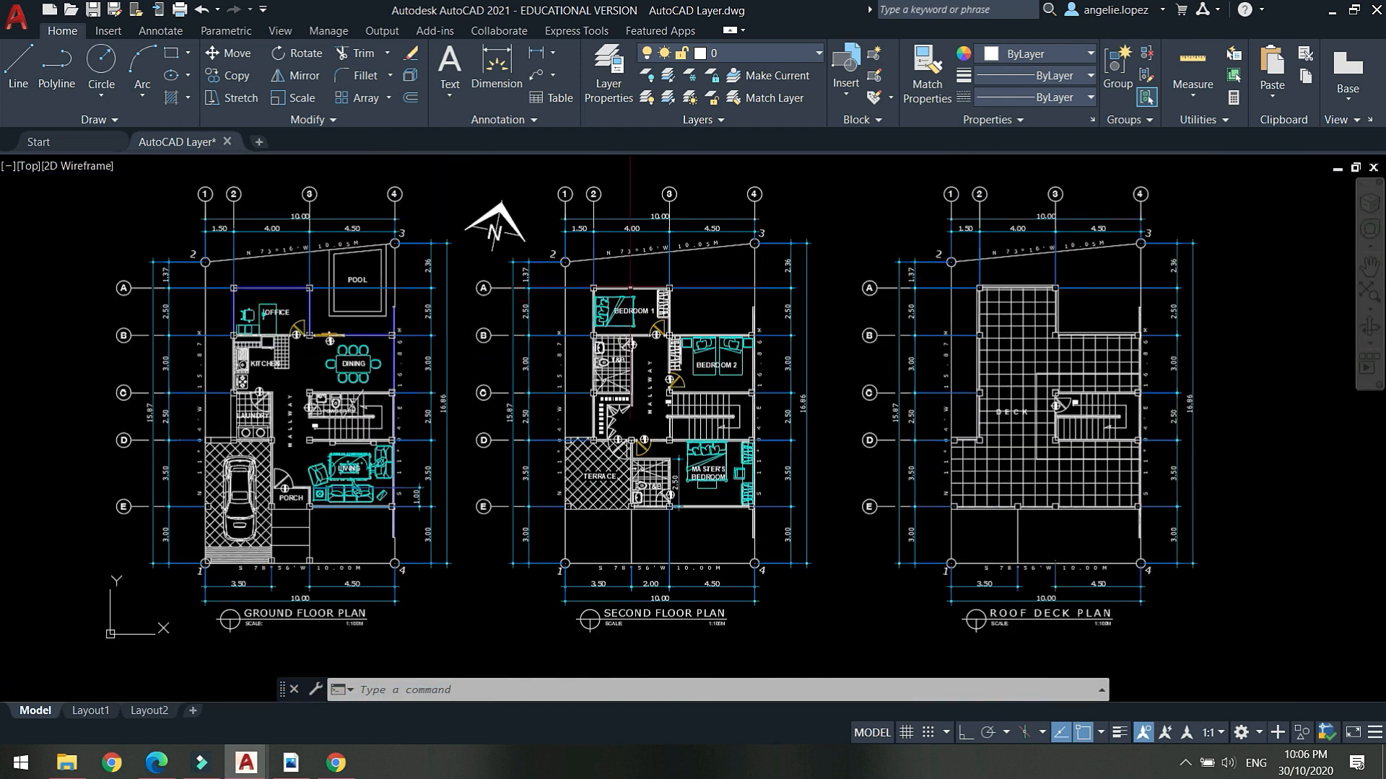
middle_click_drag(630, 288, 741, 364)
left_click(784, 58)
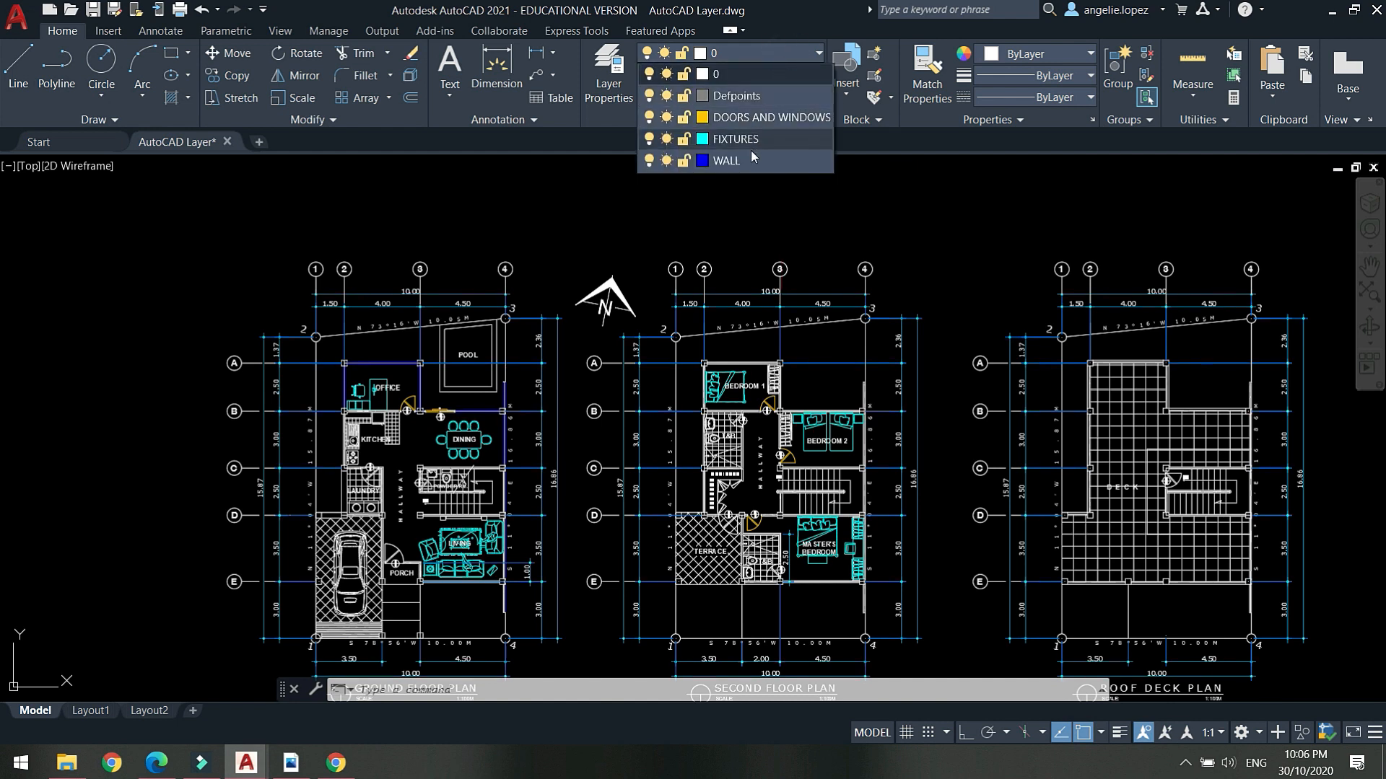
left_click(739, 213)
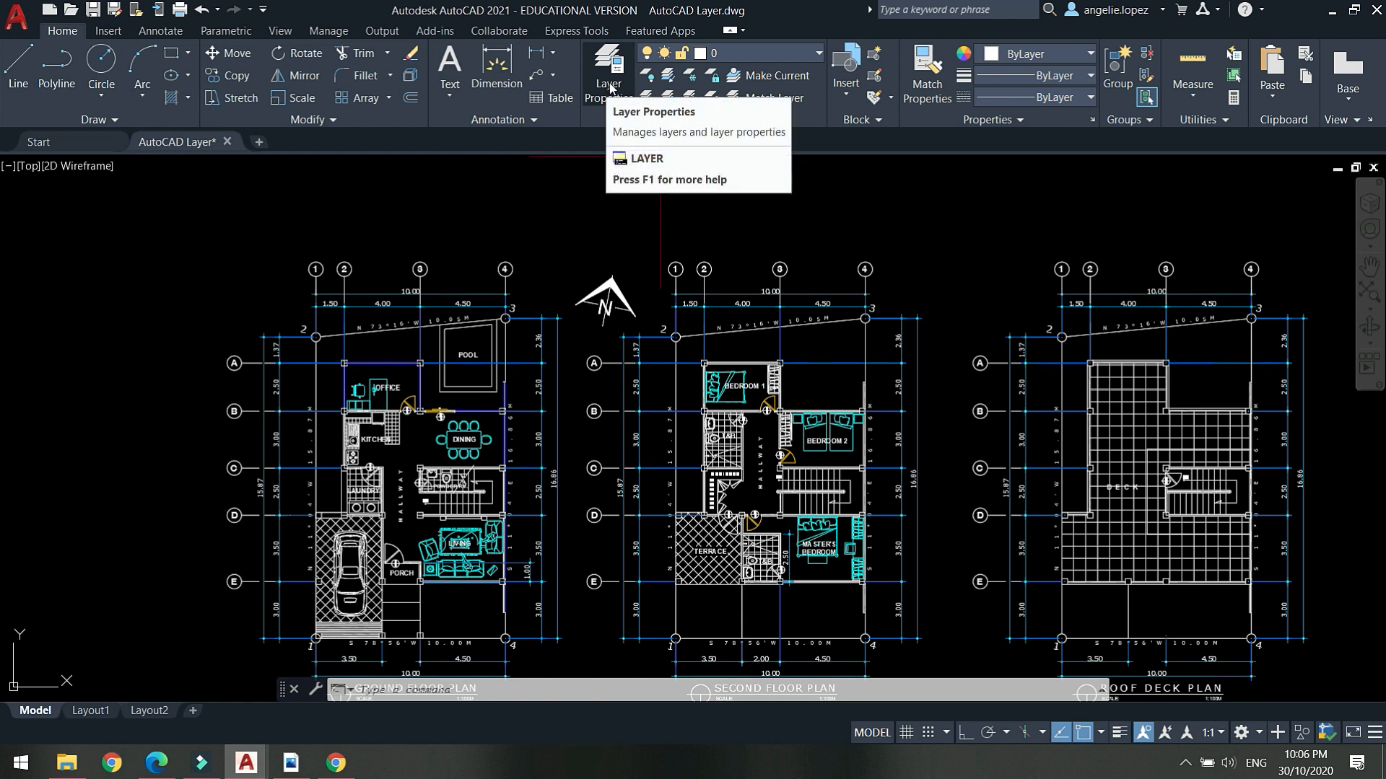
left_click(742, 54)
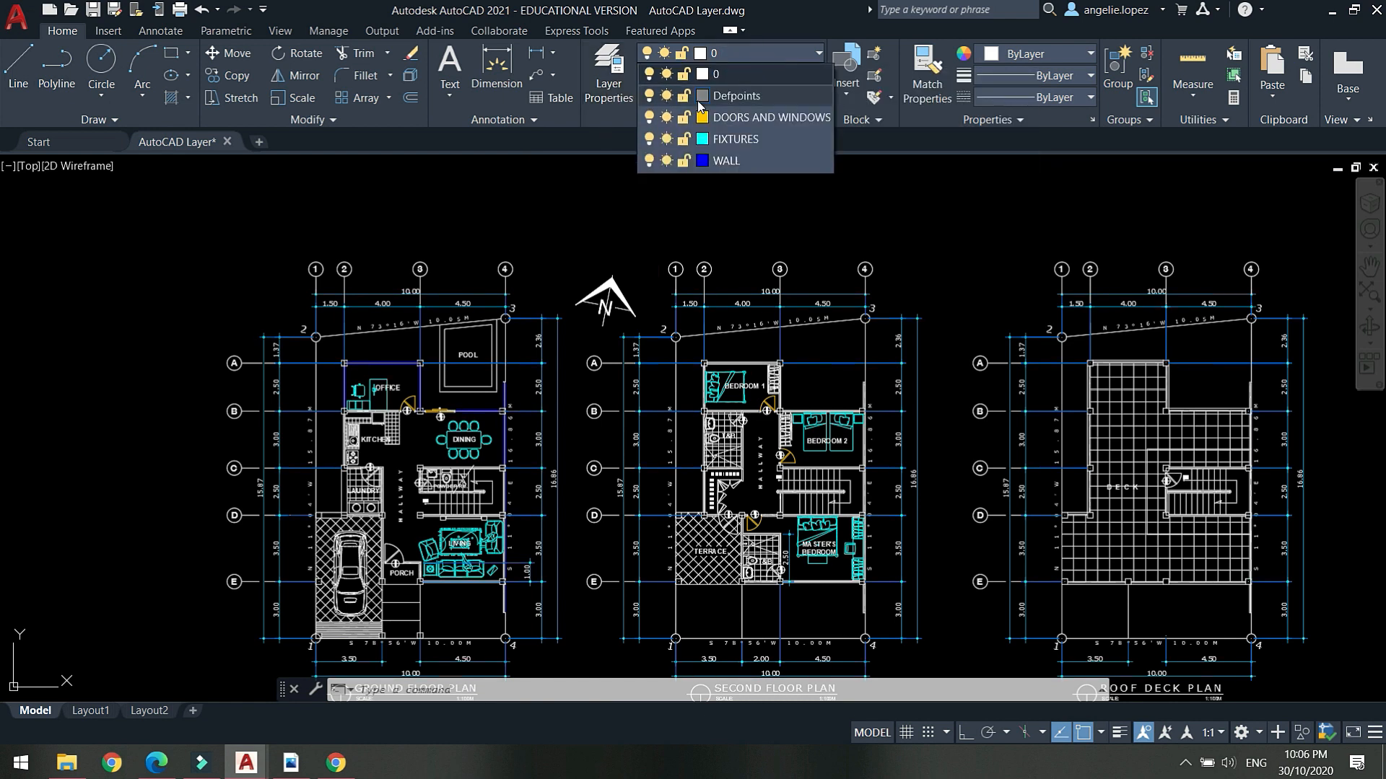
left_click(650, 139)
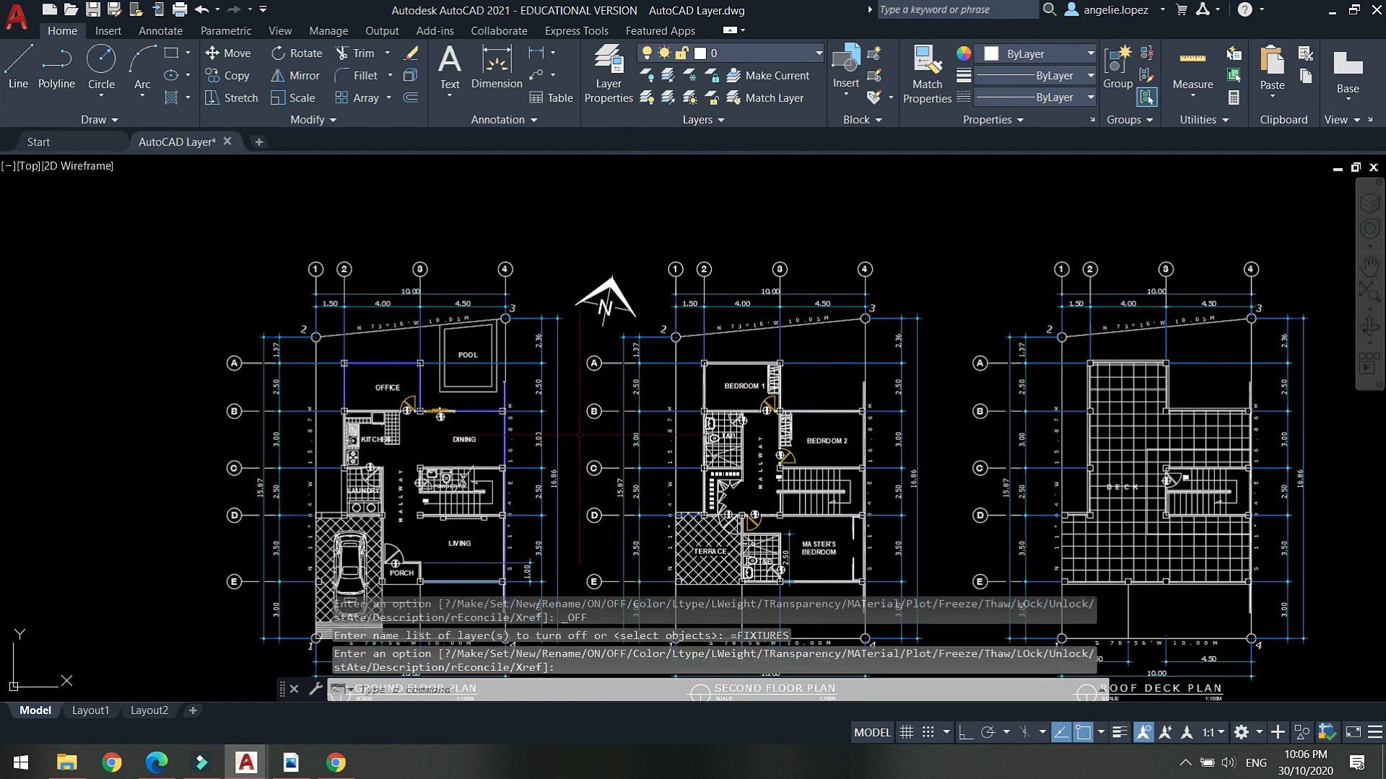
left_click(758, 53)
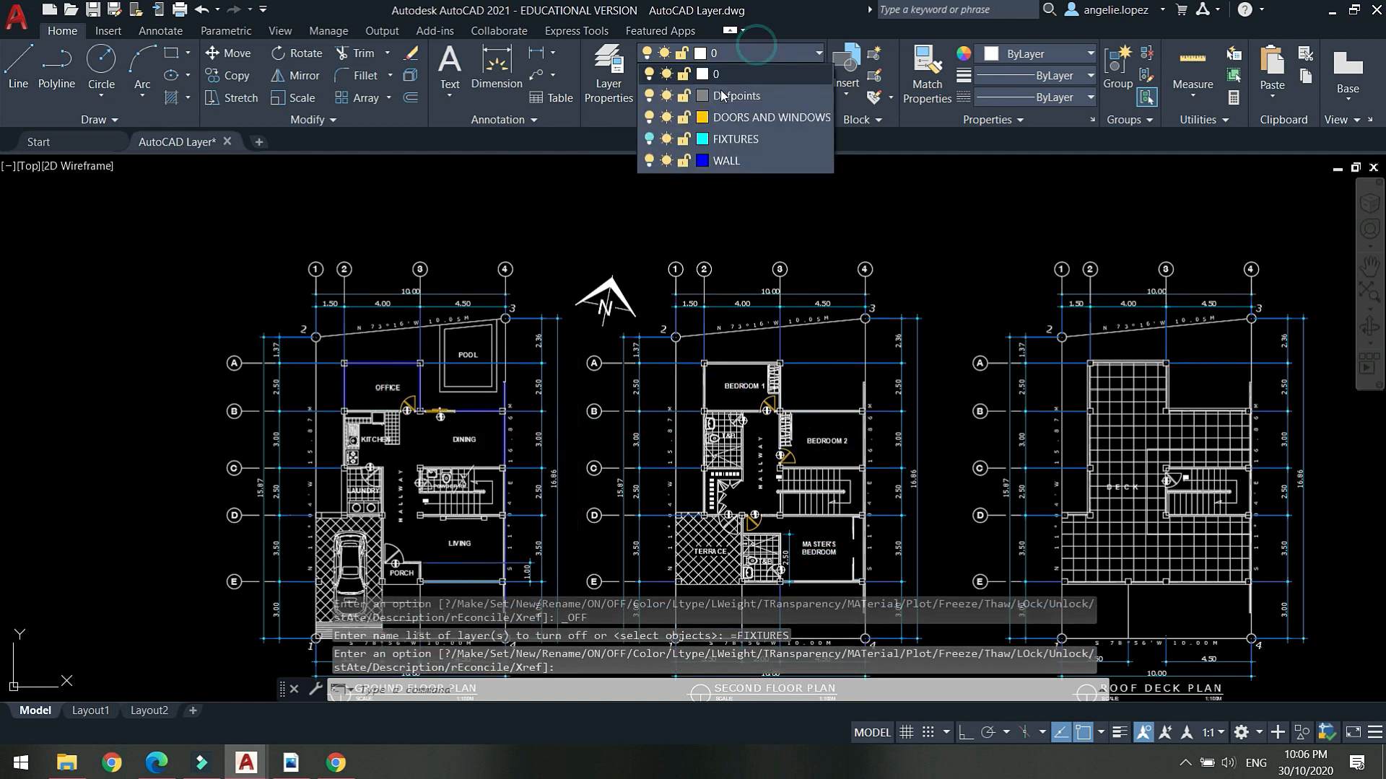
left_click(650, 139)
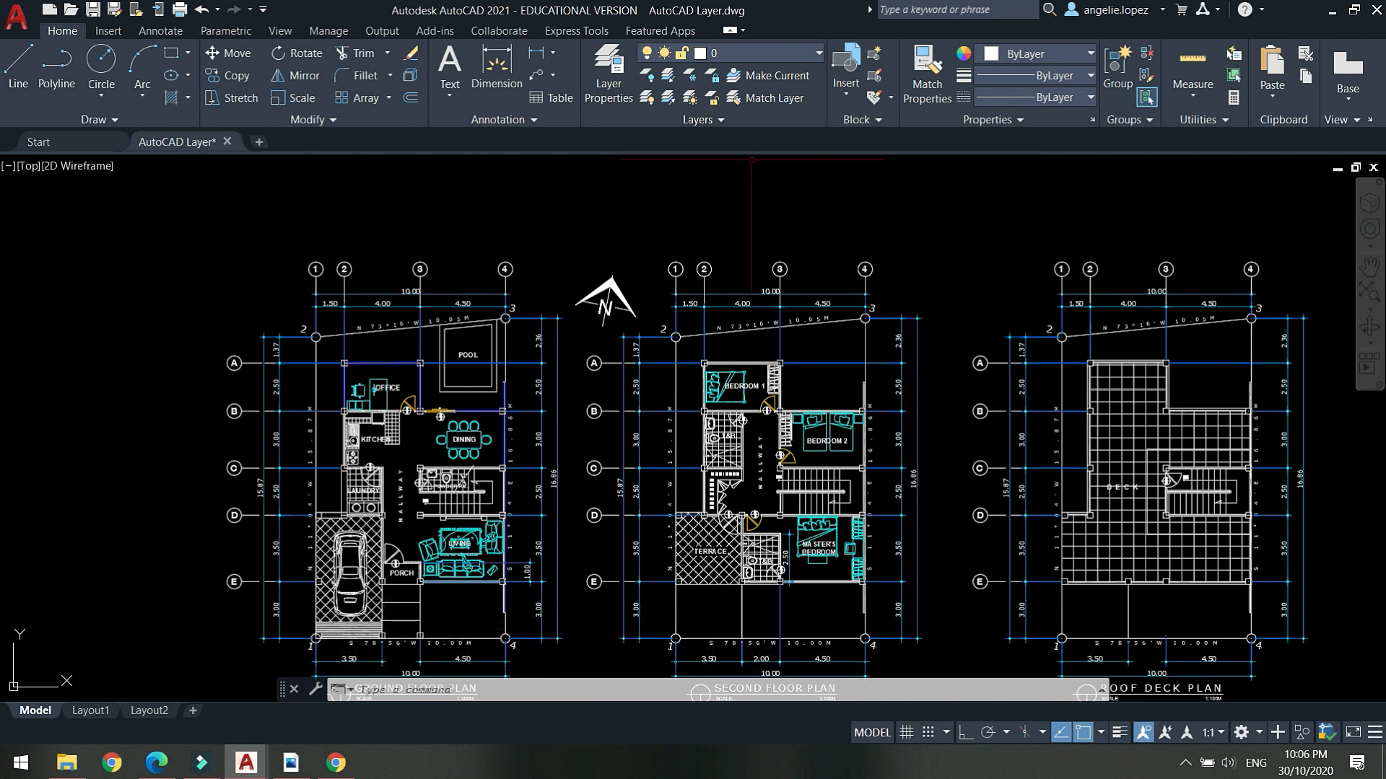
Set FIXTURES as the current layer.
left_click(757, 56)
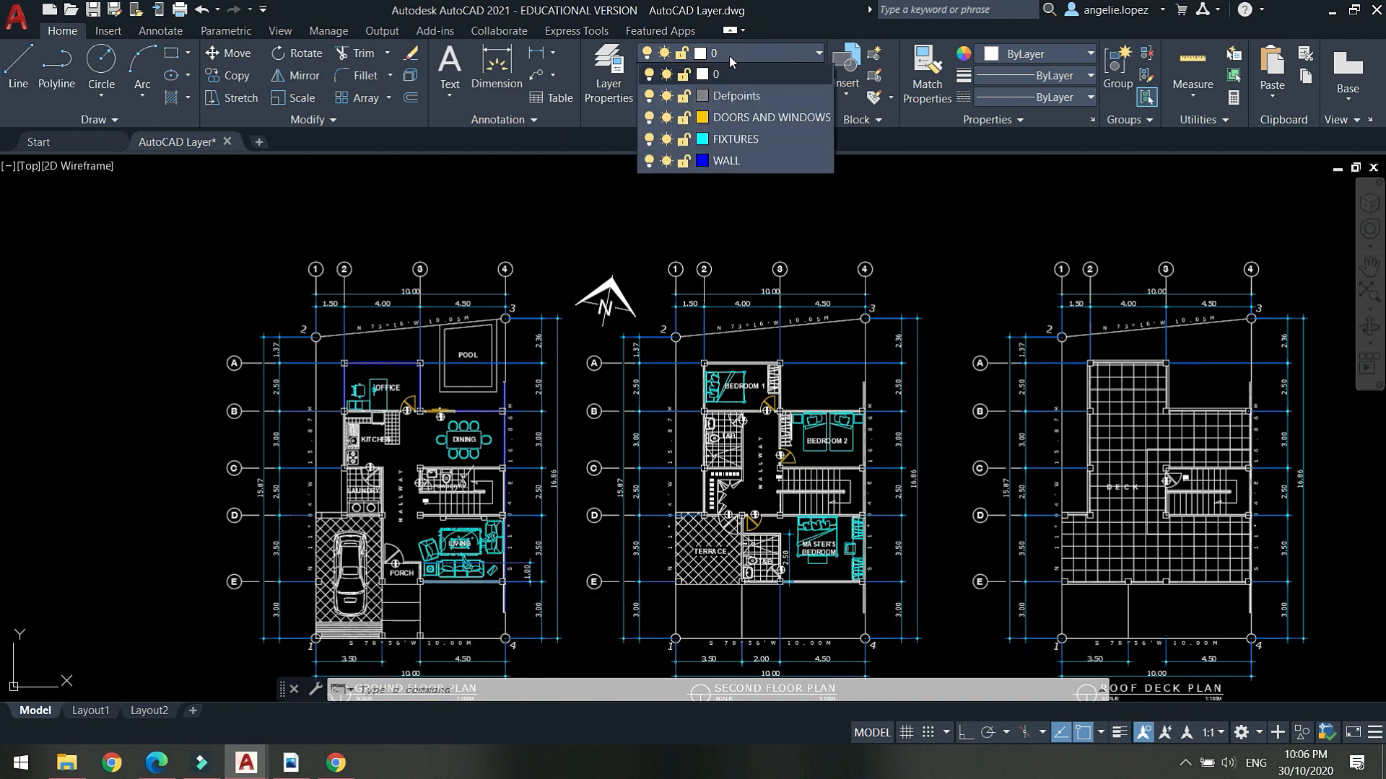
left_click(738, 49)
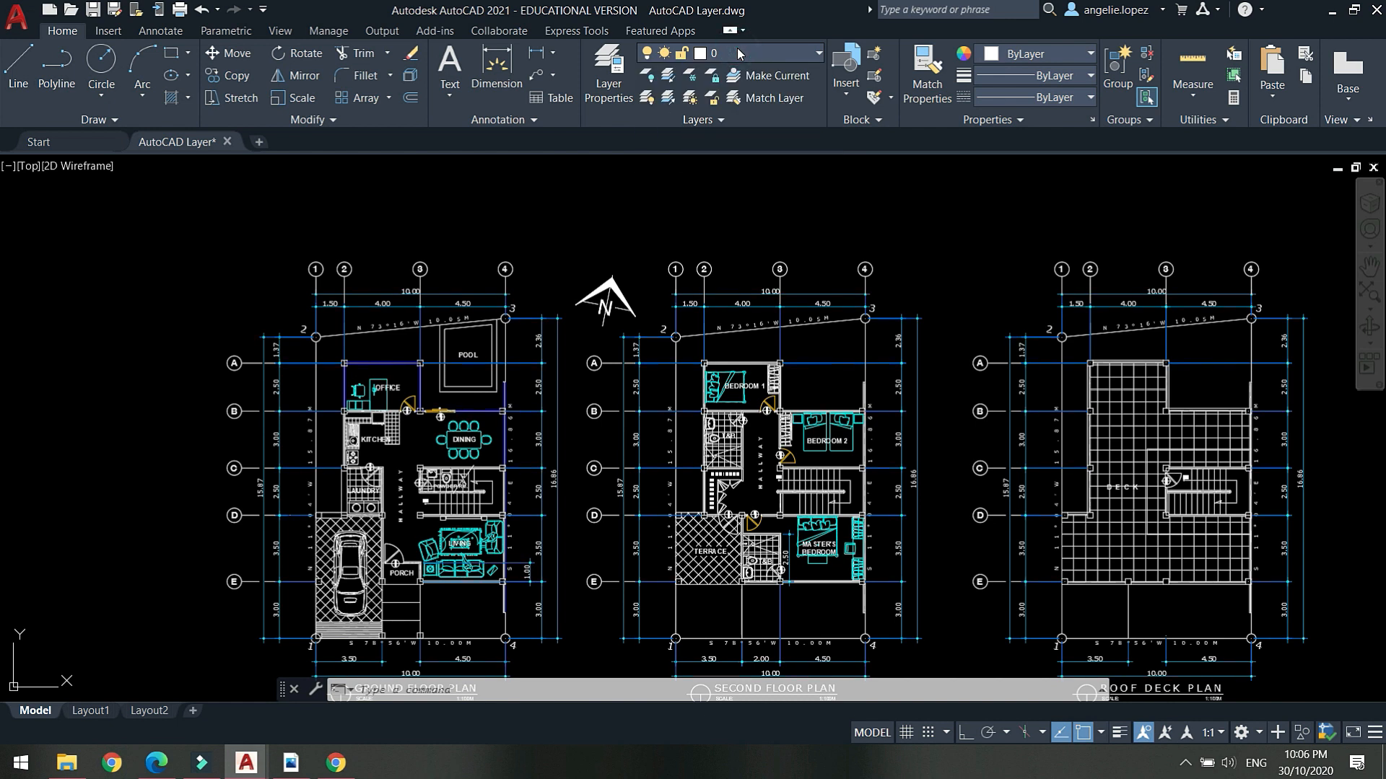
left_click(739, 52)
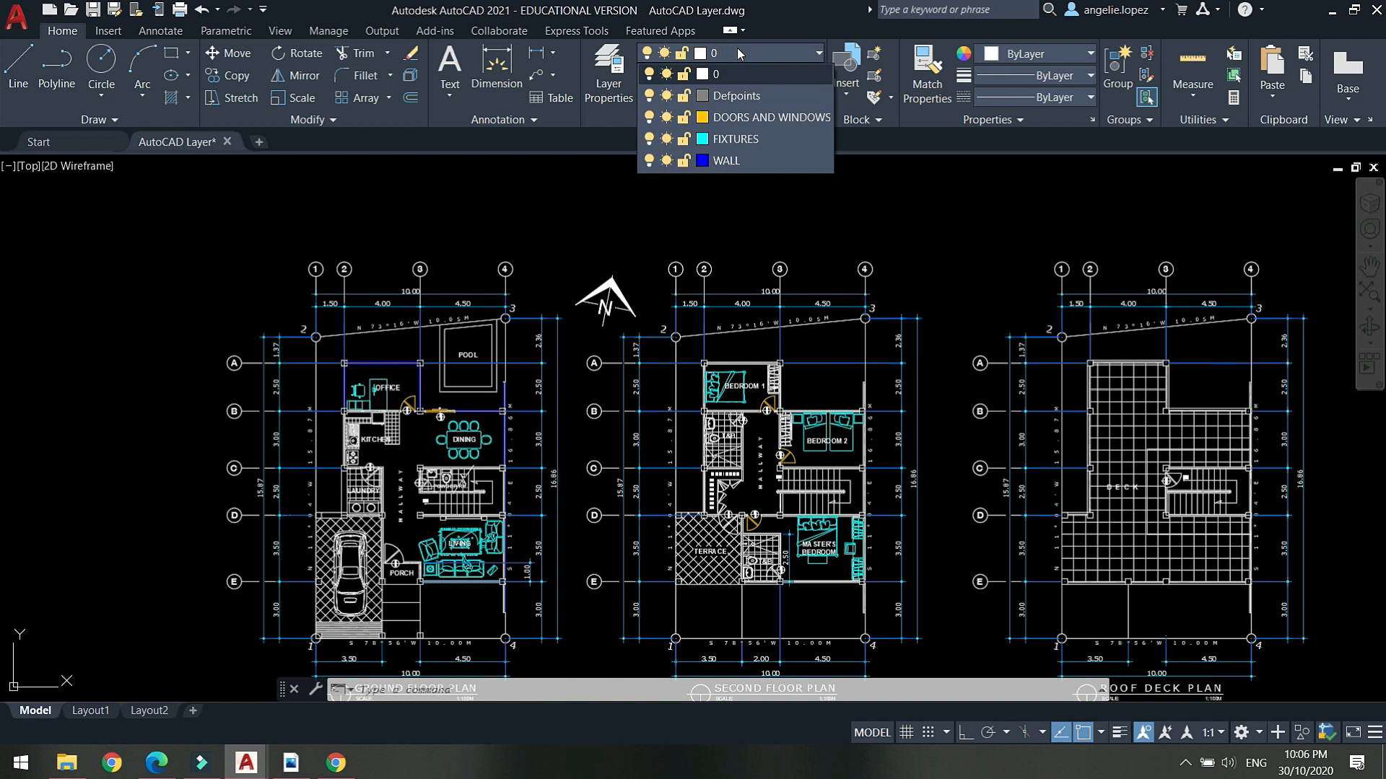
left_click(739, 138)
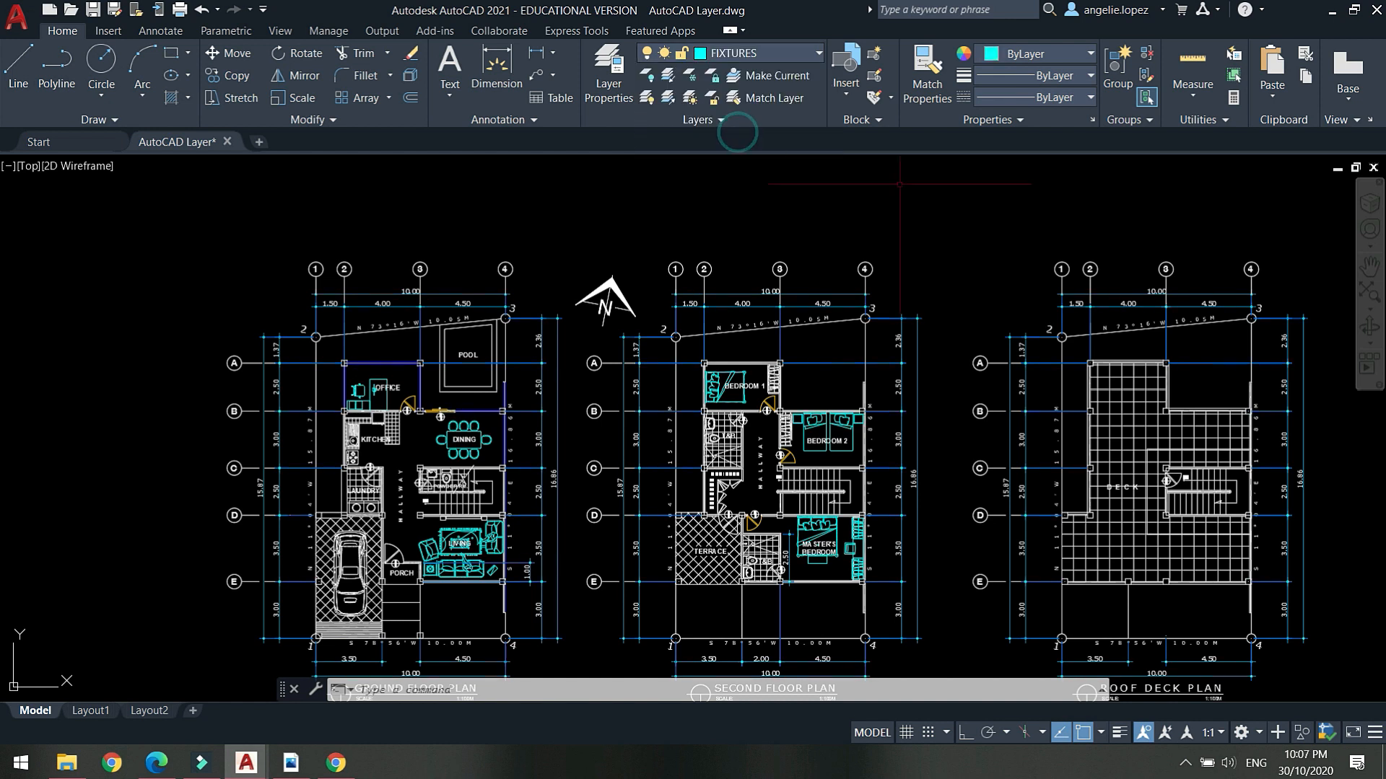
Draw three circles of different sizes on the FIXTURES layer in the empty area above the second floor and roof deck plans.
middle_click_drag(871, 238, 715, 309)
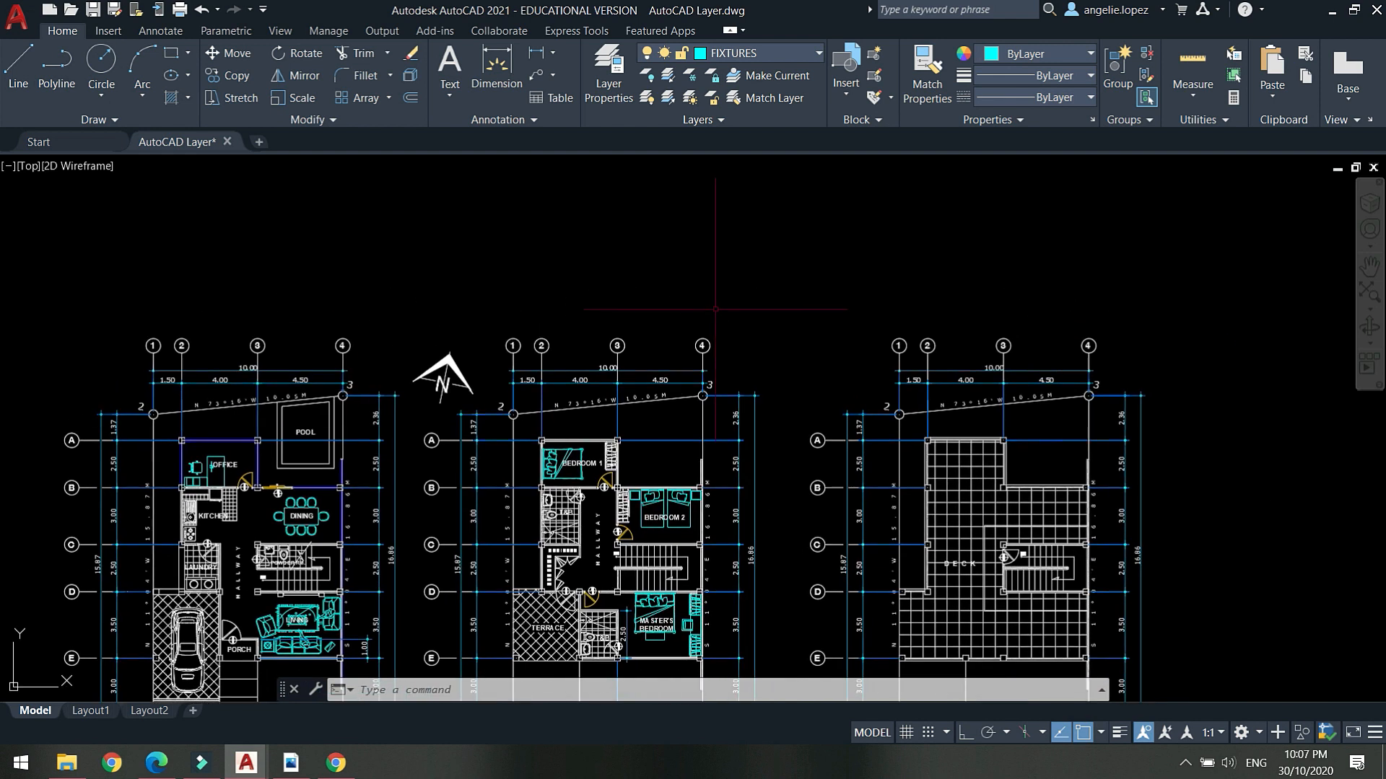
type("c")
key("Return")
left_click(755, 293)
left_click(798, 289)
key("Return")
left_click(857, 280)
left_click(875, 307)
key("Return")
left_click(774, 204)
left_click(804, 253)
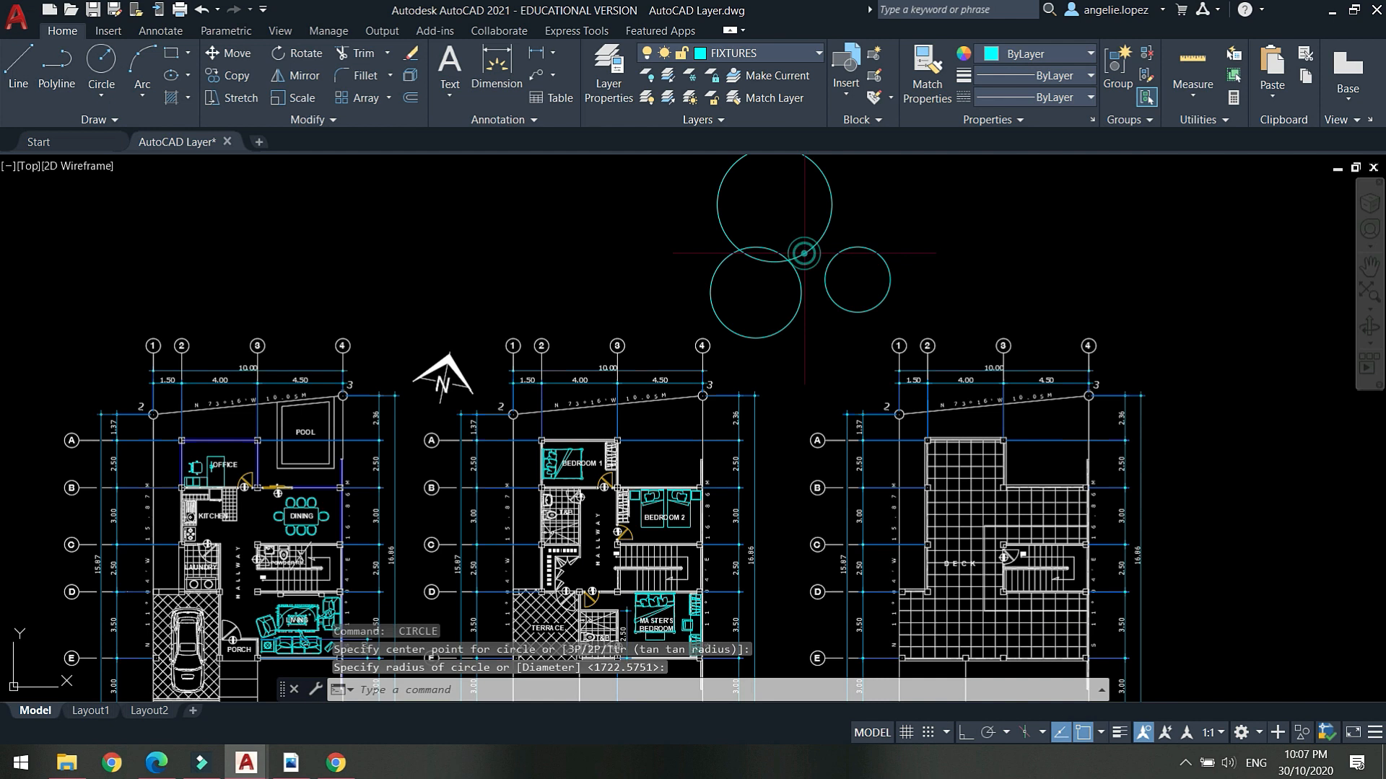
Delete the three test circles above the floor plans.
left_click(930, 325)
left_click(707, 220)
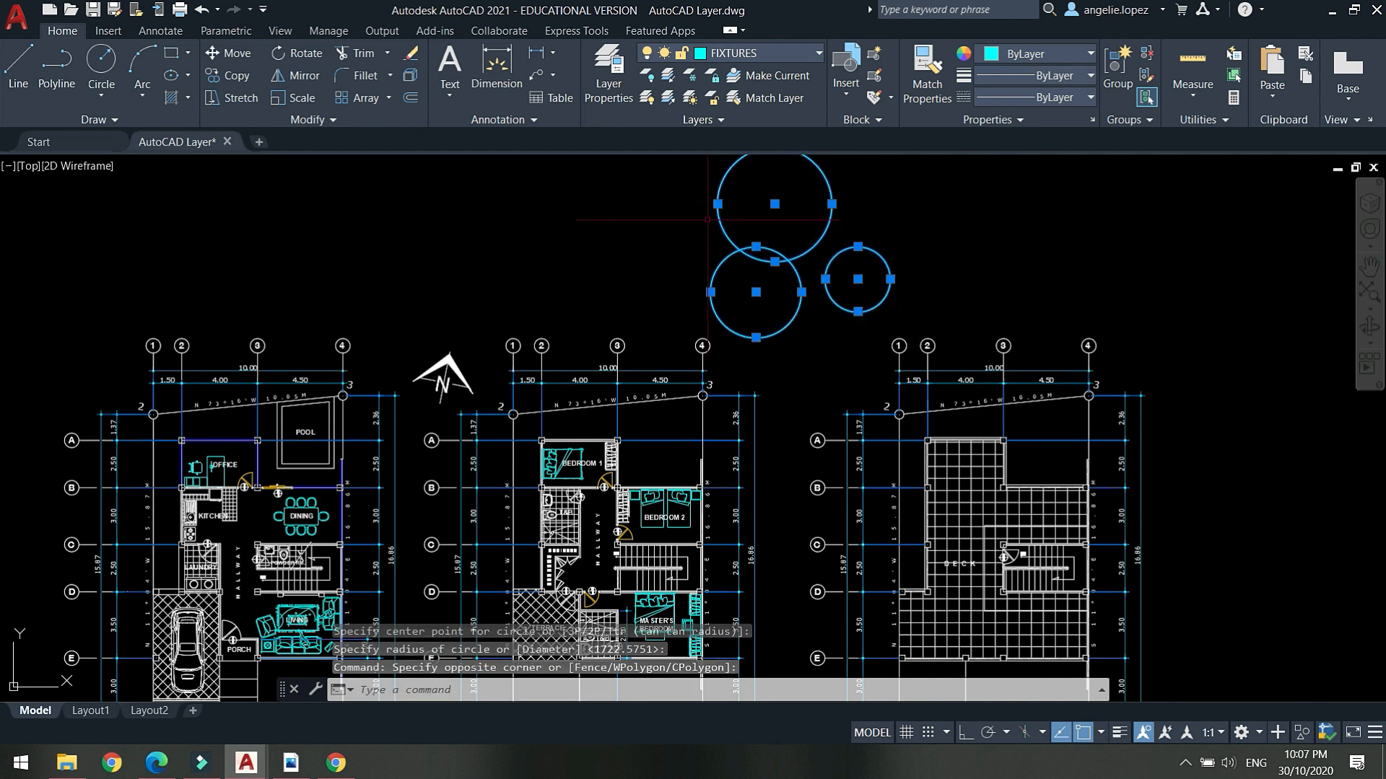
key("Delete")
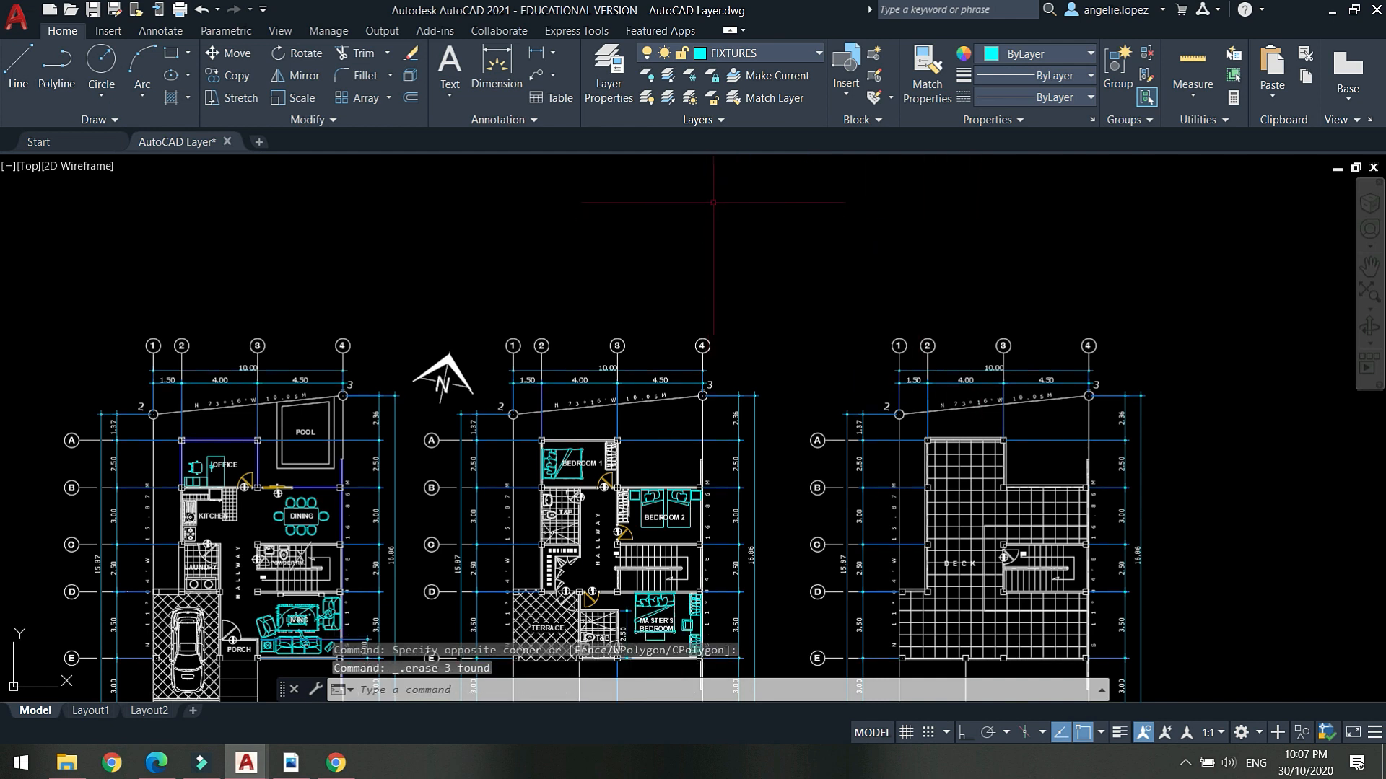
Try to turn off the FIXTURES layer while it is the current layer, and dismiss the choice without picking an option.
left_click(750, 57)
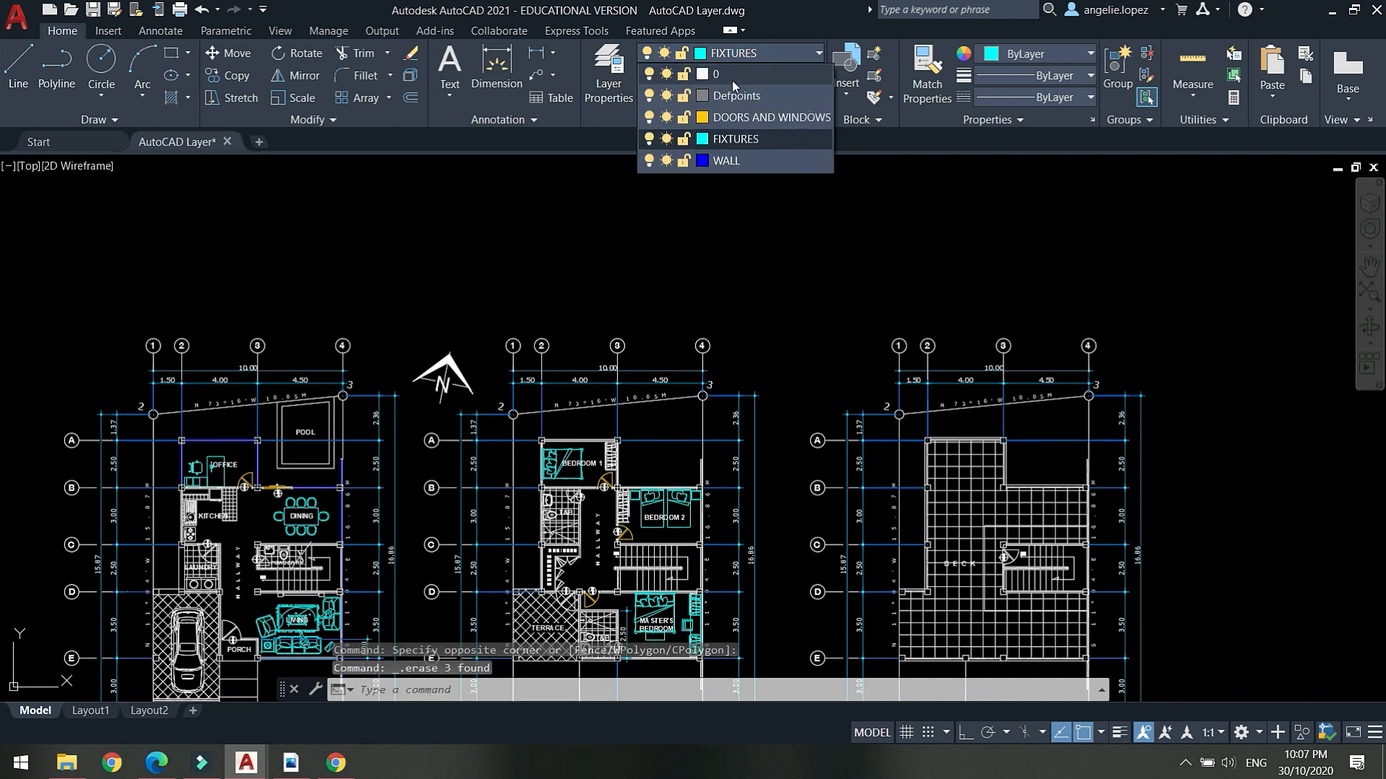
left_click(650, 139)
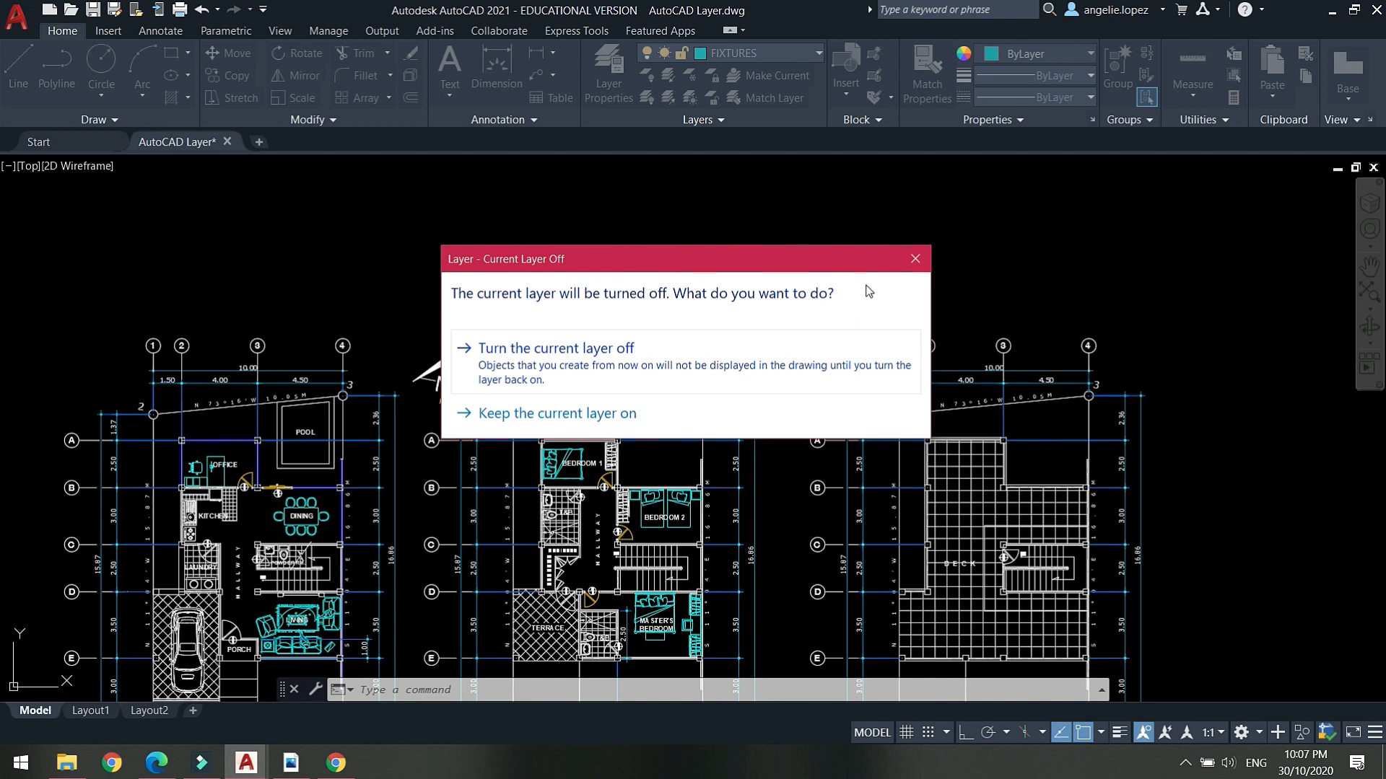
left_click(915, 259)
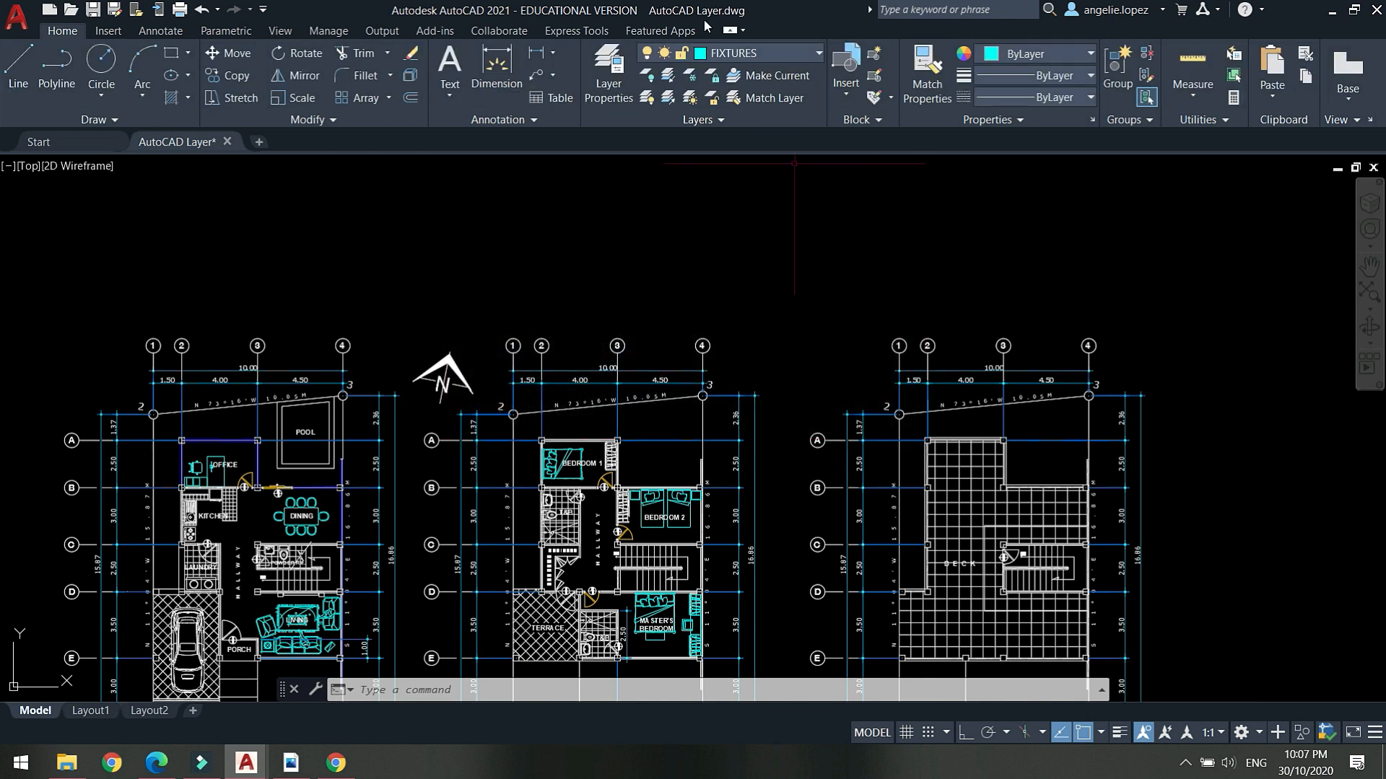
Set layer 0 as the current layer.
scroll(576, 474, "up", 5)
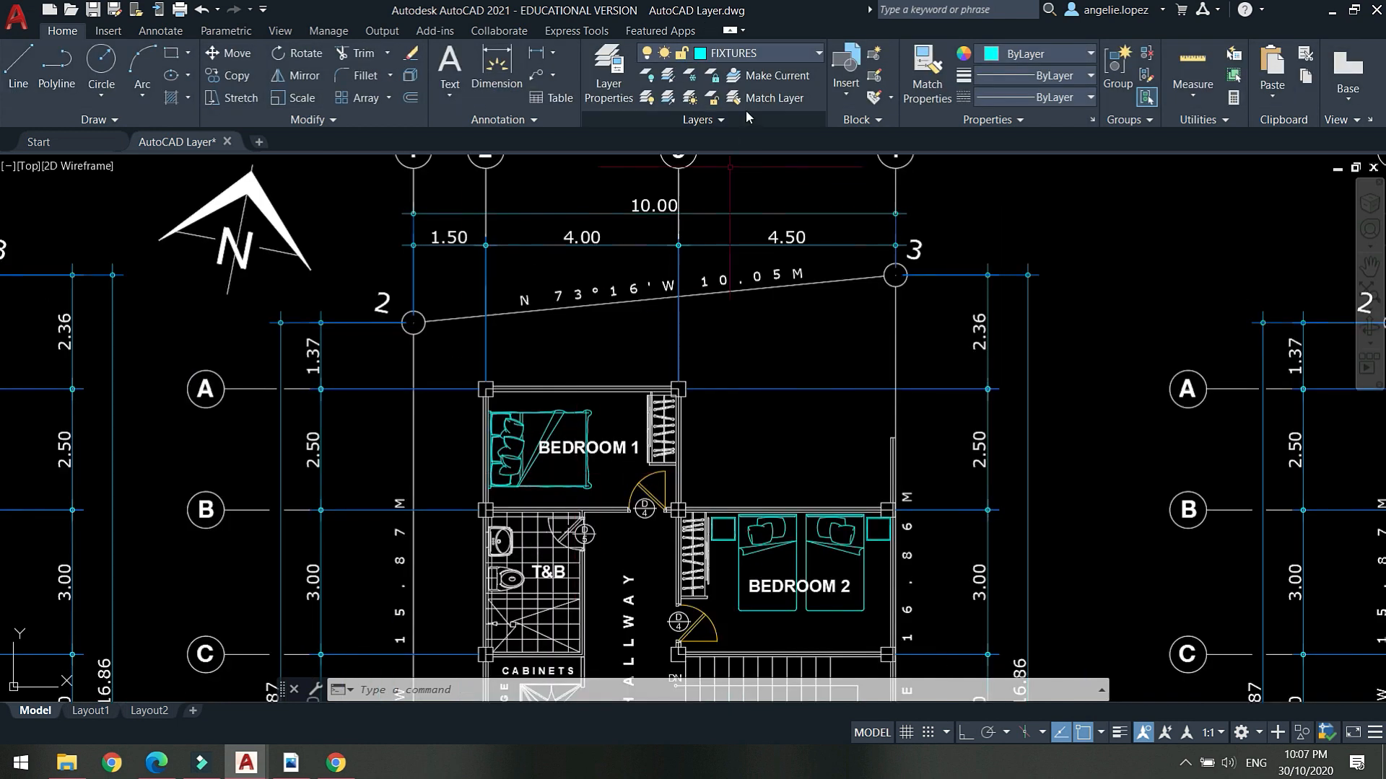
left_click(778, 52)
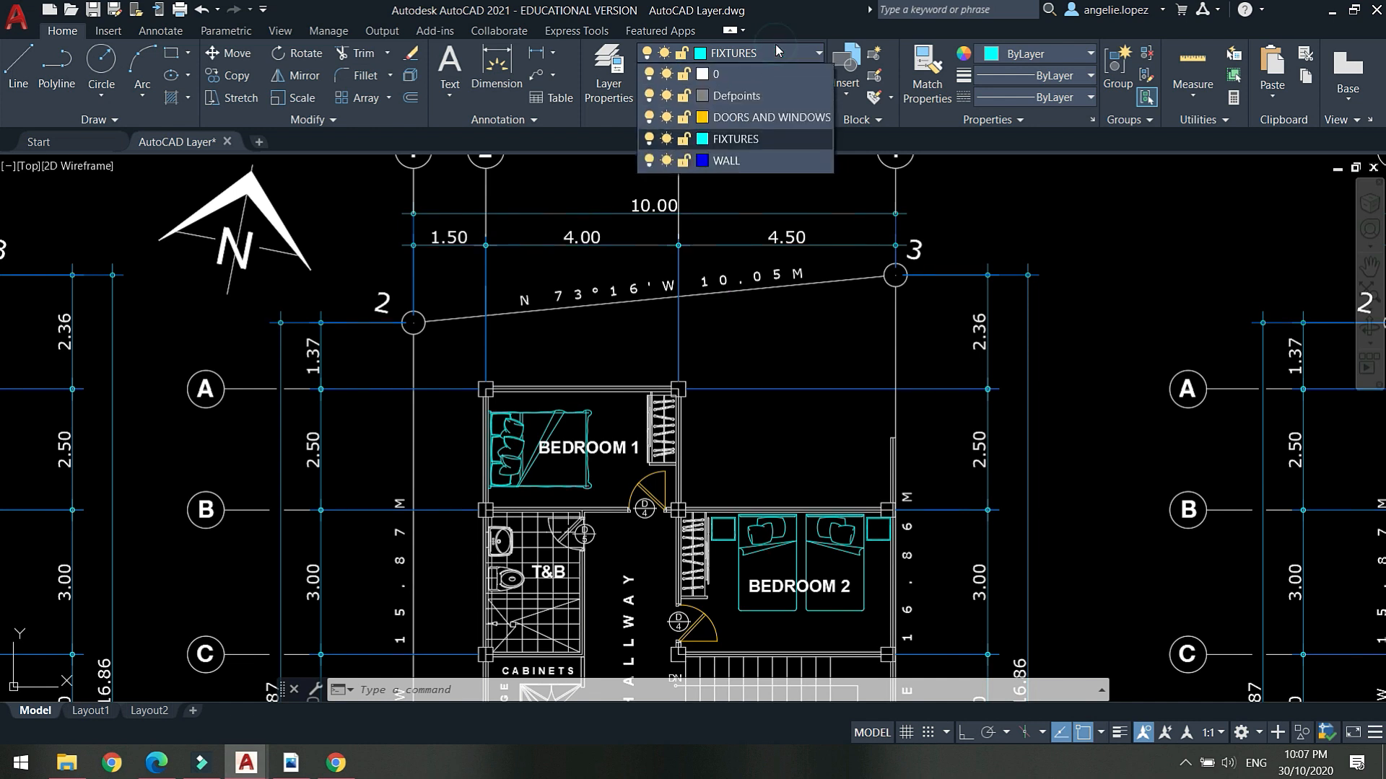
left_click(742, 79)
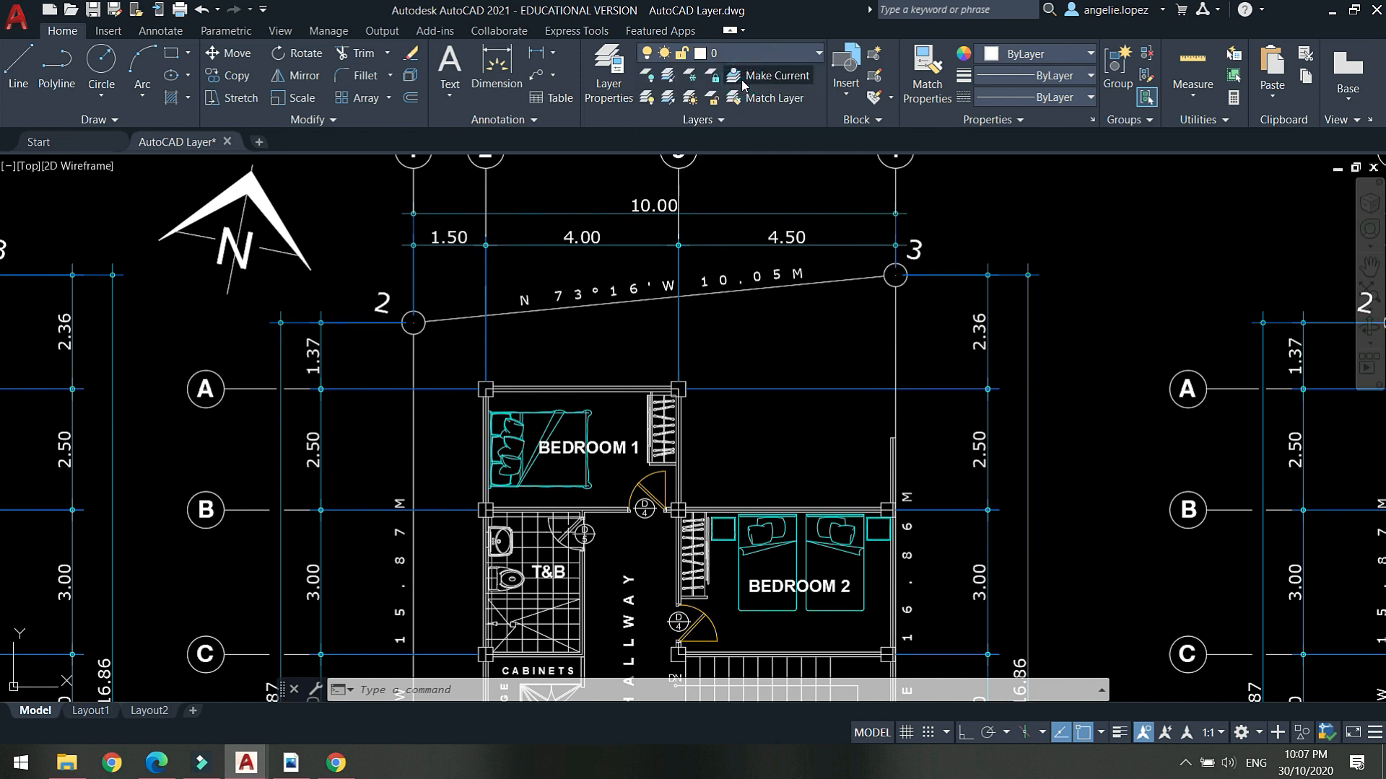
Toggle the FIXTURES layer off and back on while layer 0 is current.
left_click(743, 54)
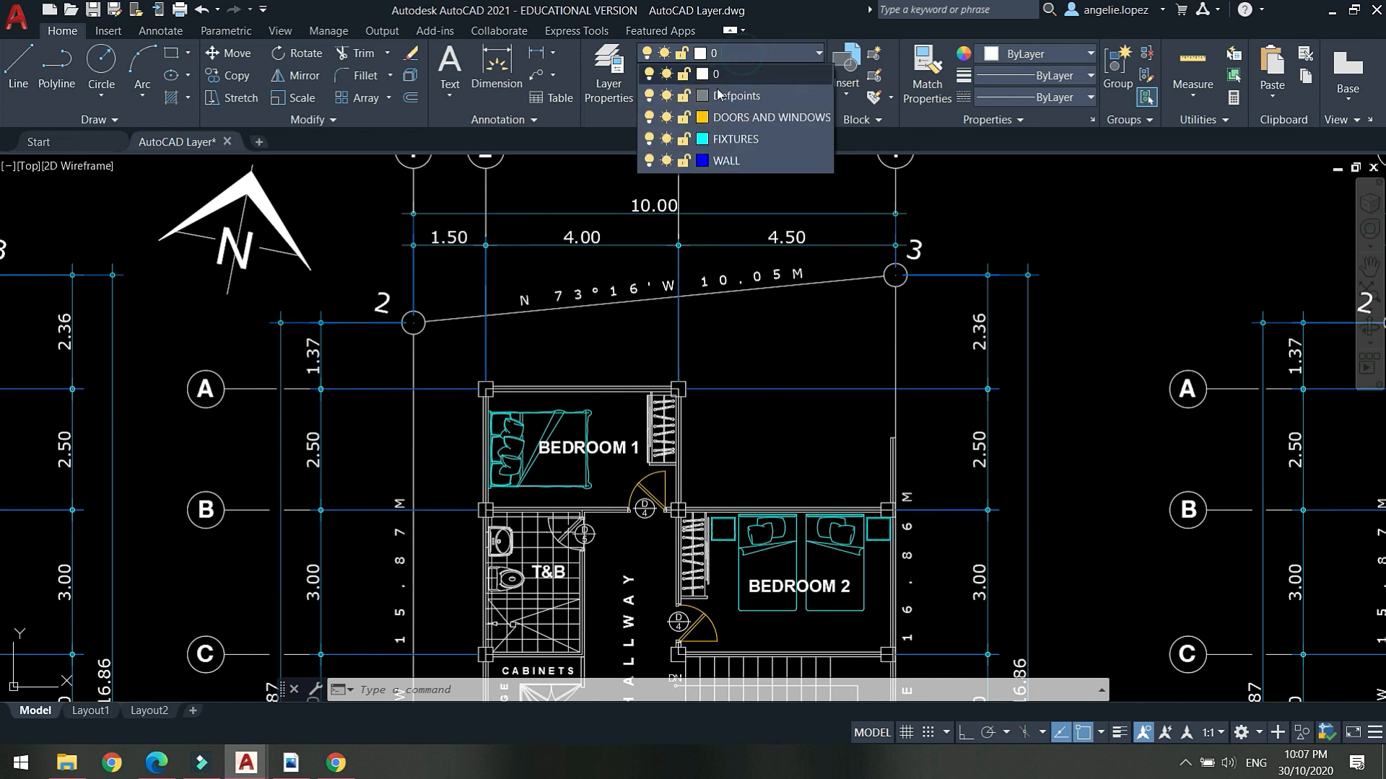
left_click(650, 139)
left_click(649, 139)
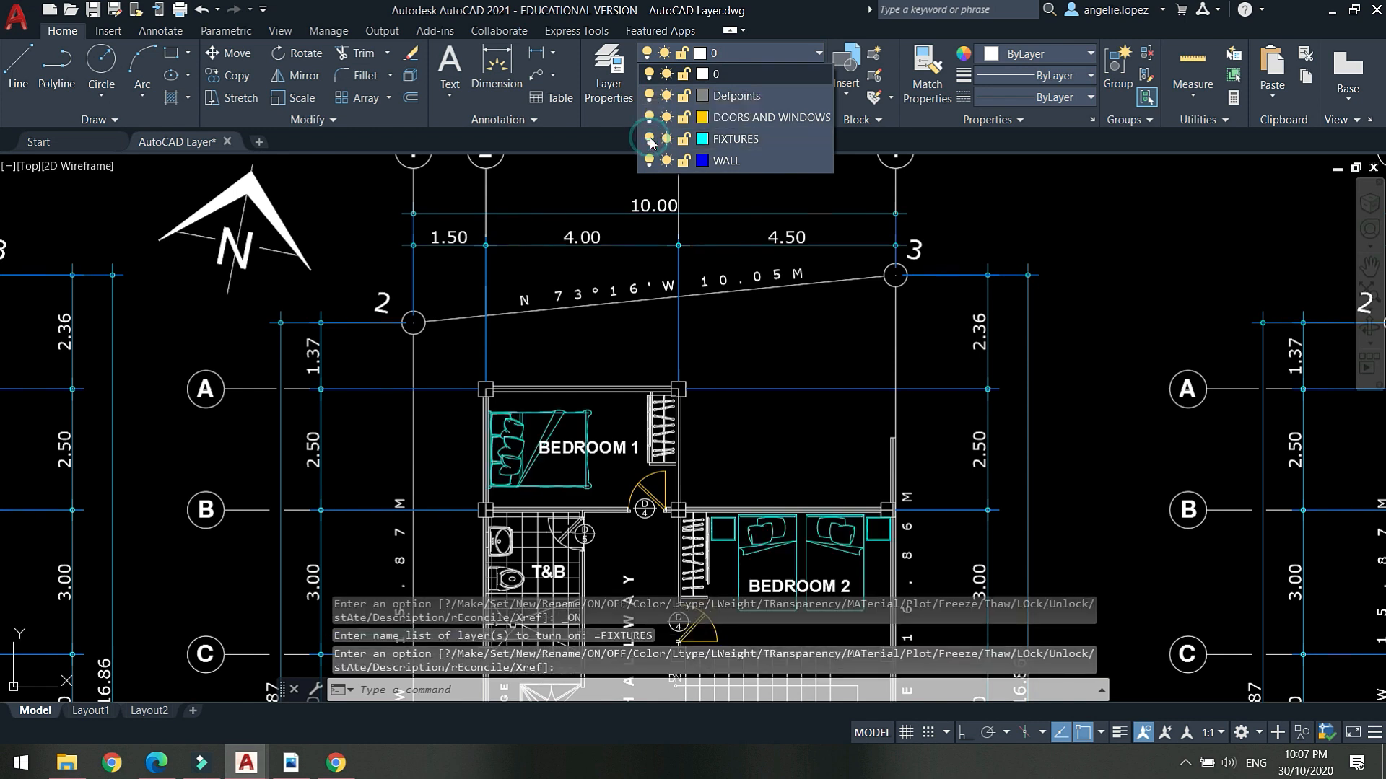
left_click(650, 139)
left_click(649, 140)
scroll(799, 300, "down", 4)
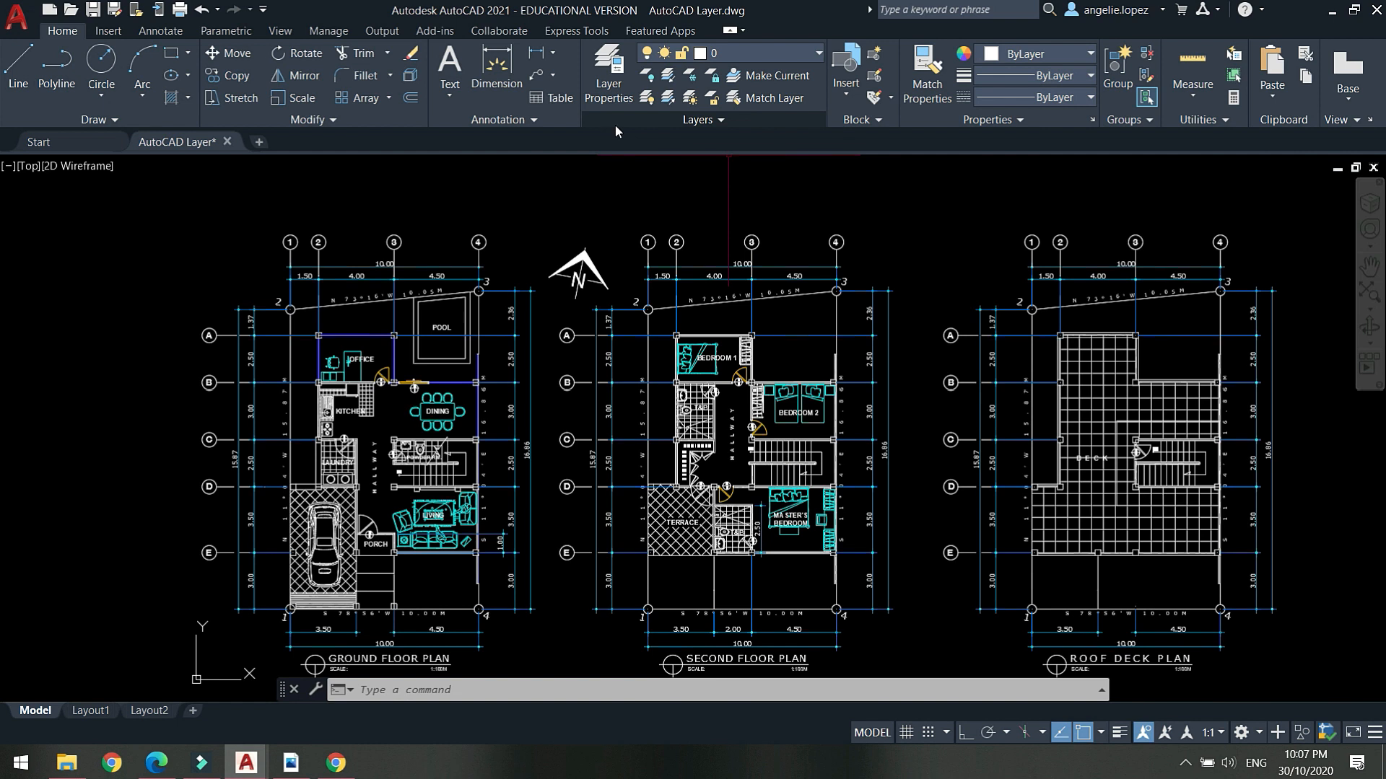
Try to delete the FIXTURES layer in the Layer Properties Manager, dismiss the notice and close the manager.
left_click(614, 98)
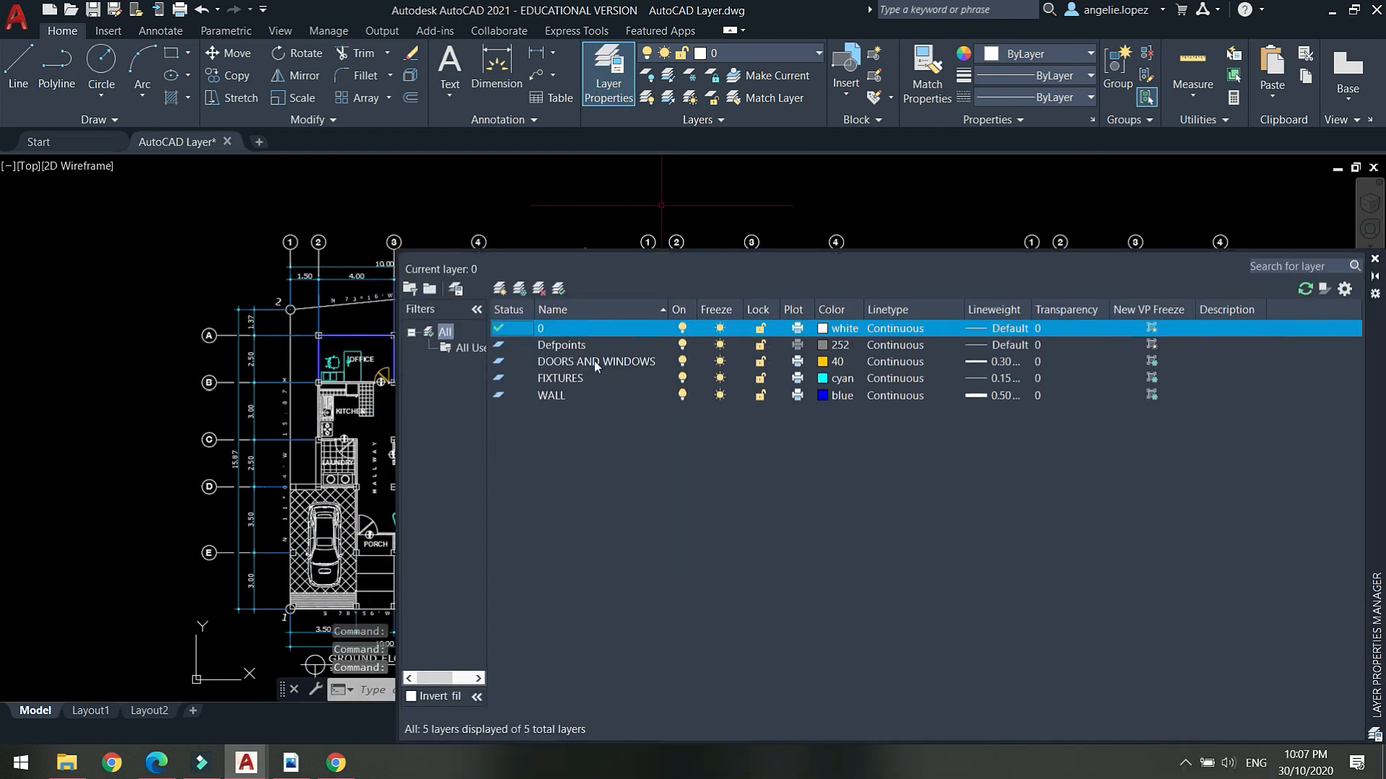
left_click_drag(1379, 354, 1214, 330)
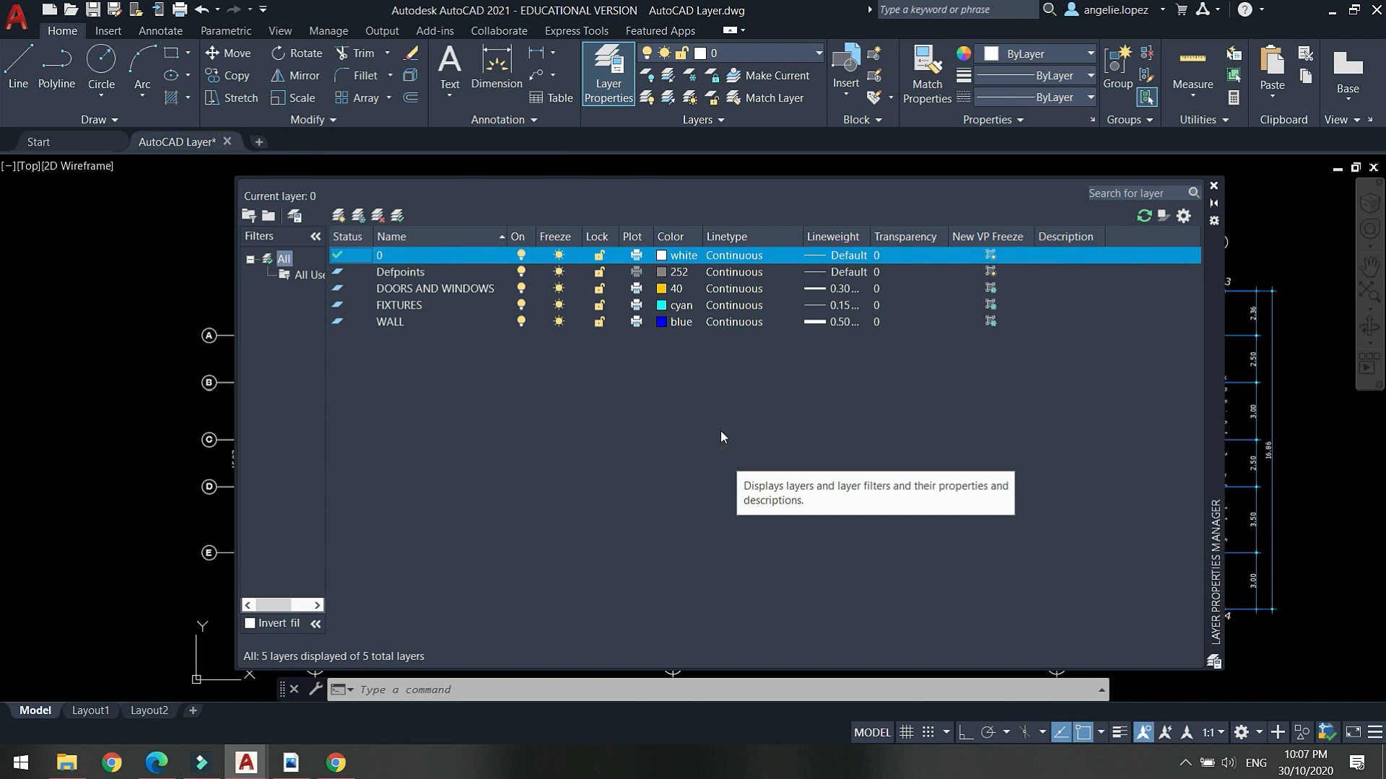
left_click(387, 306)
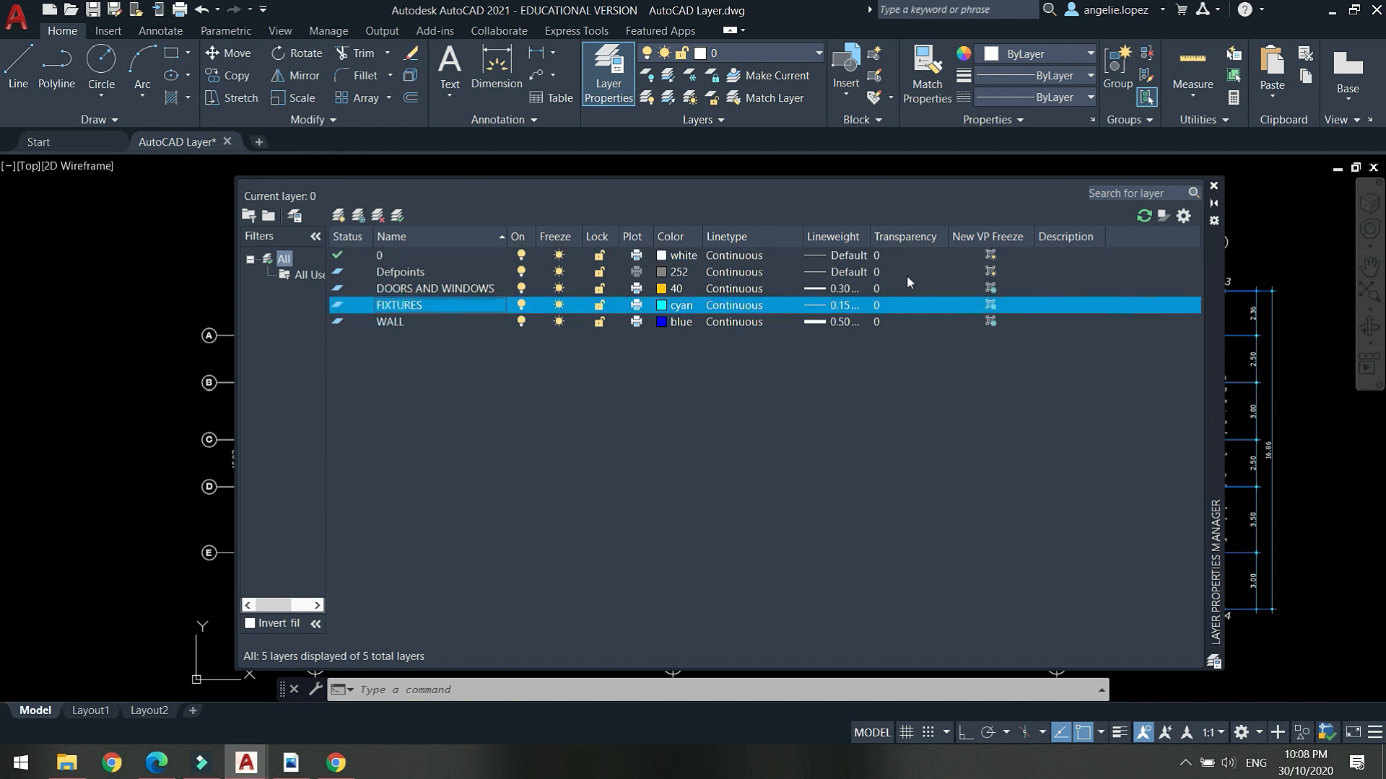
left_click_drag(237, 305, 325, 305)
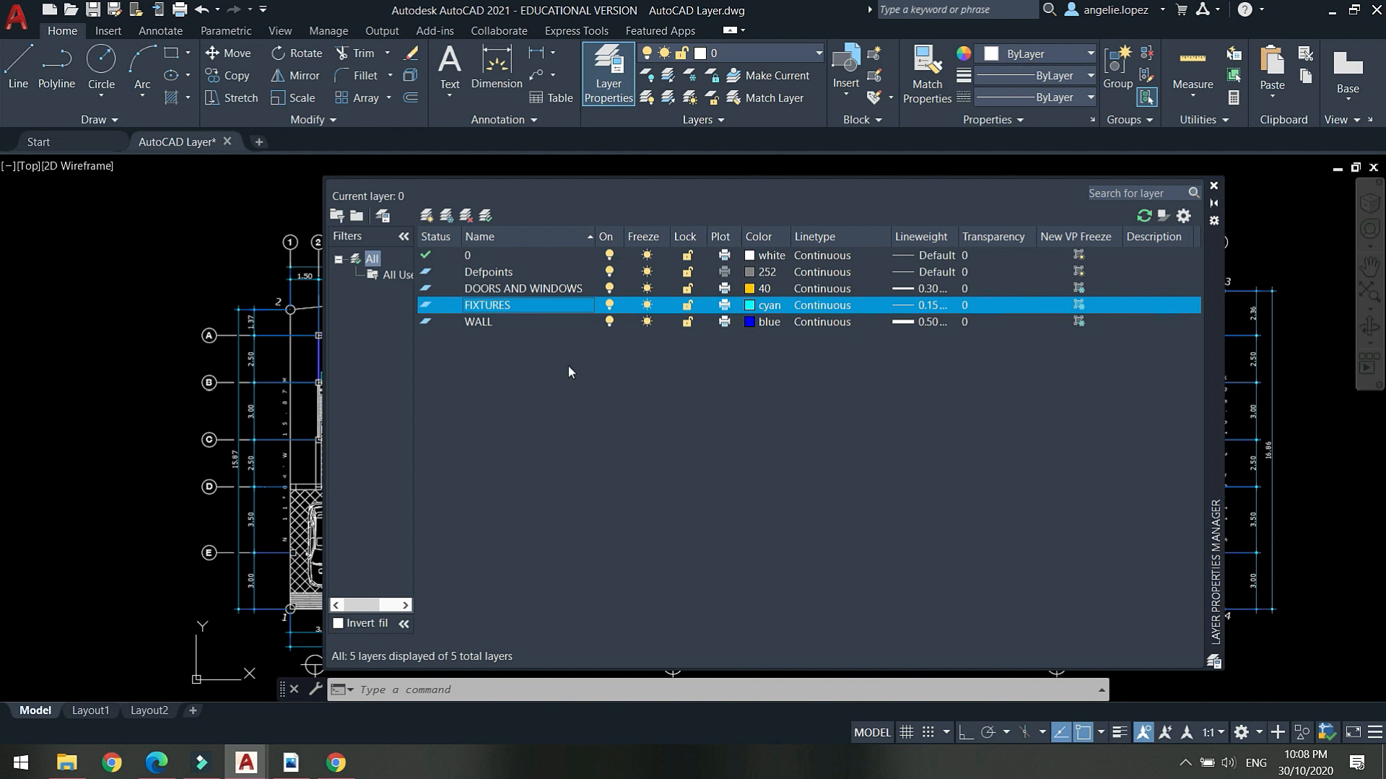
mouse_move(1211, 332)
left_mouse_down()
mouse_move(872, 513)
mouse_move(622, 549)
mouse_move(1205, 495)
mouse_move(1322, 583)
mouse_move(1224, 443)
mouse_move(1232, 357)
left_mouse_up()
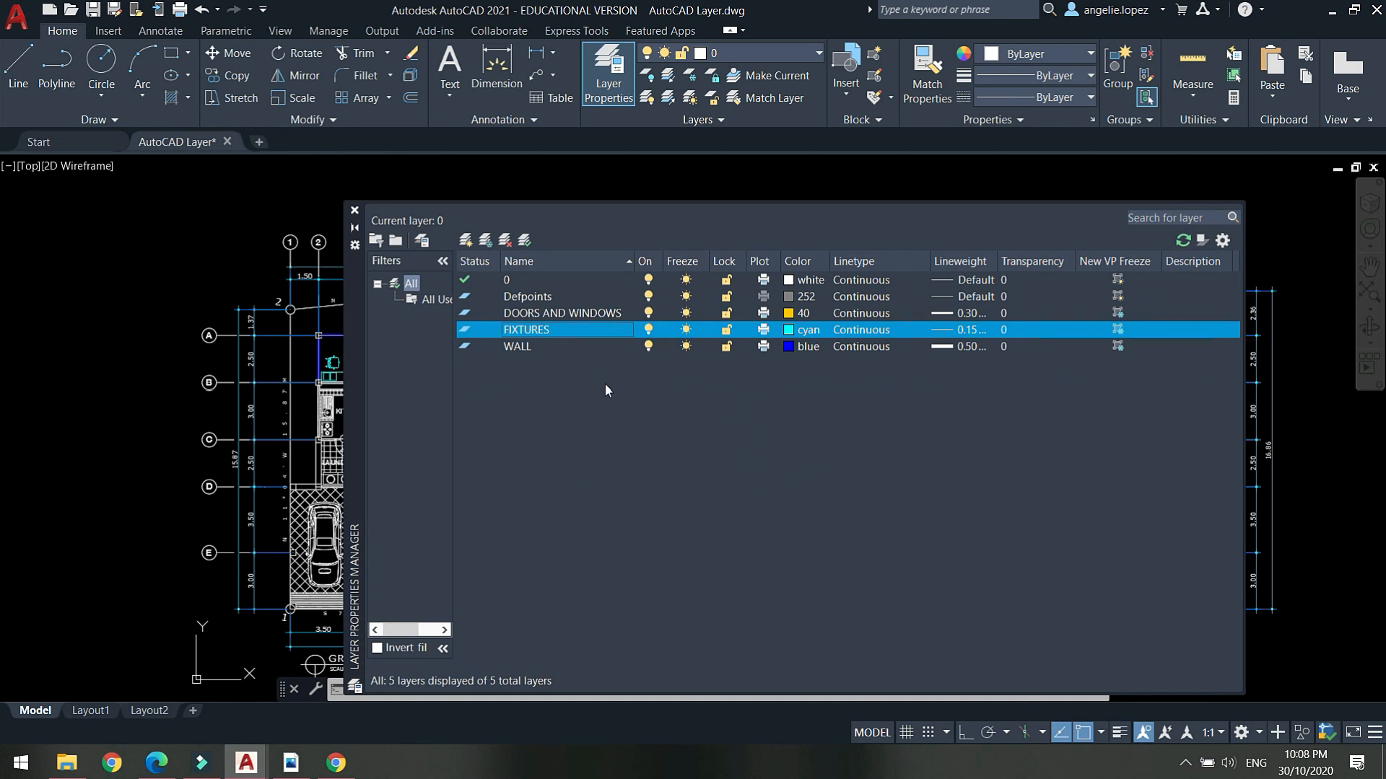
left_click(506, 241)
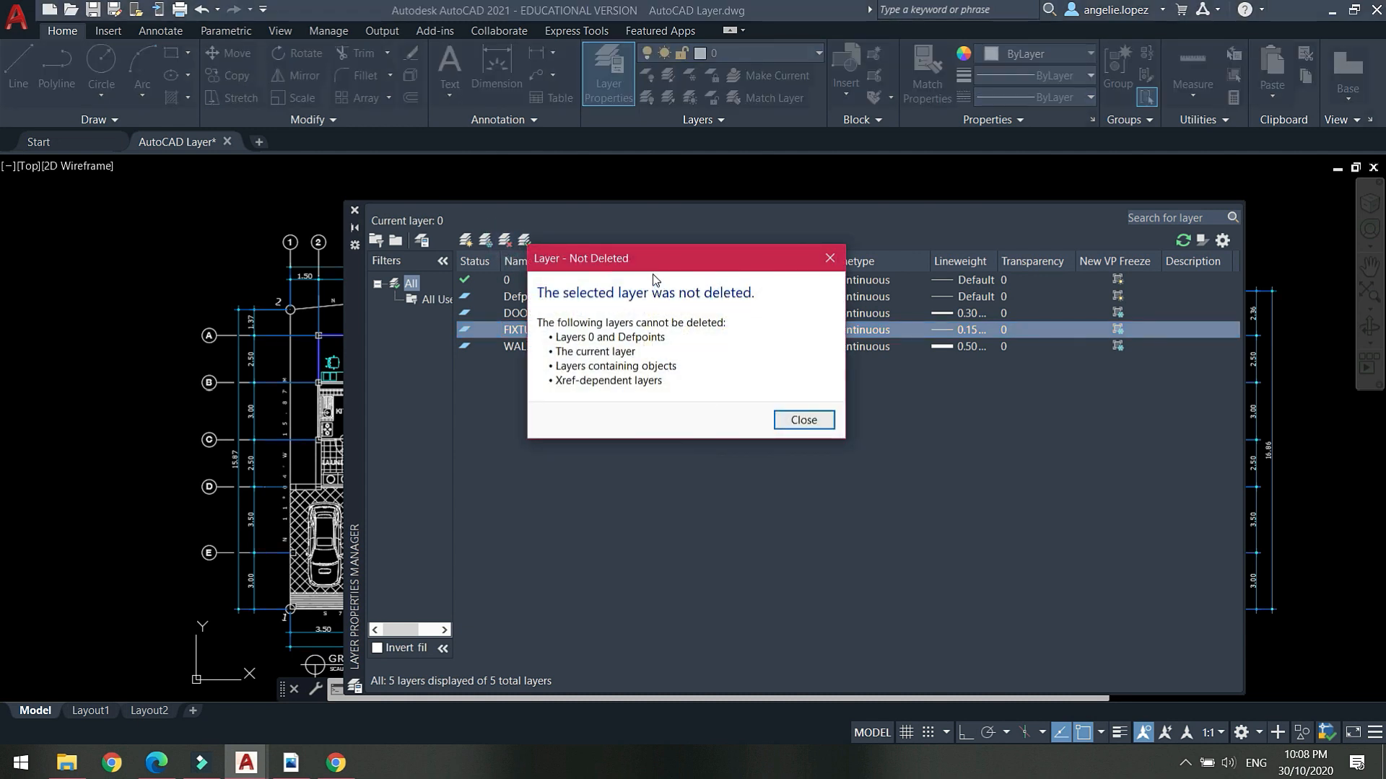
left_click_drag(654, 264, 687, 270)
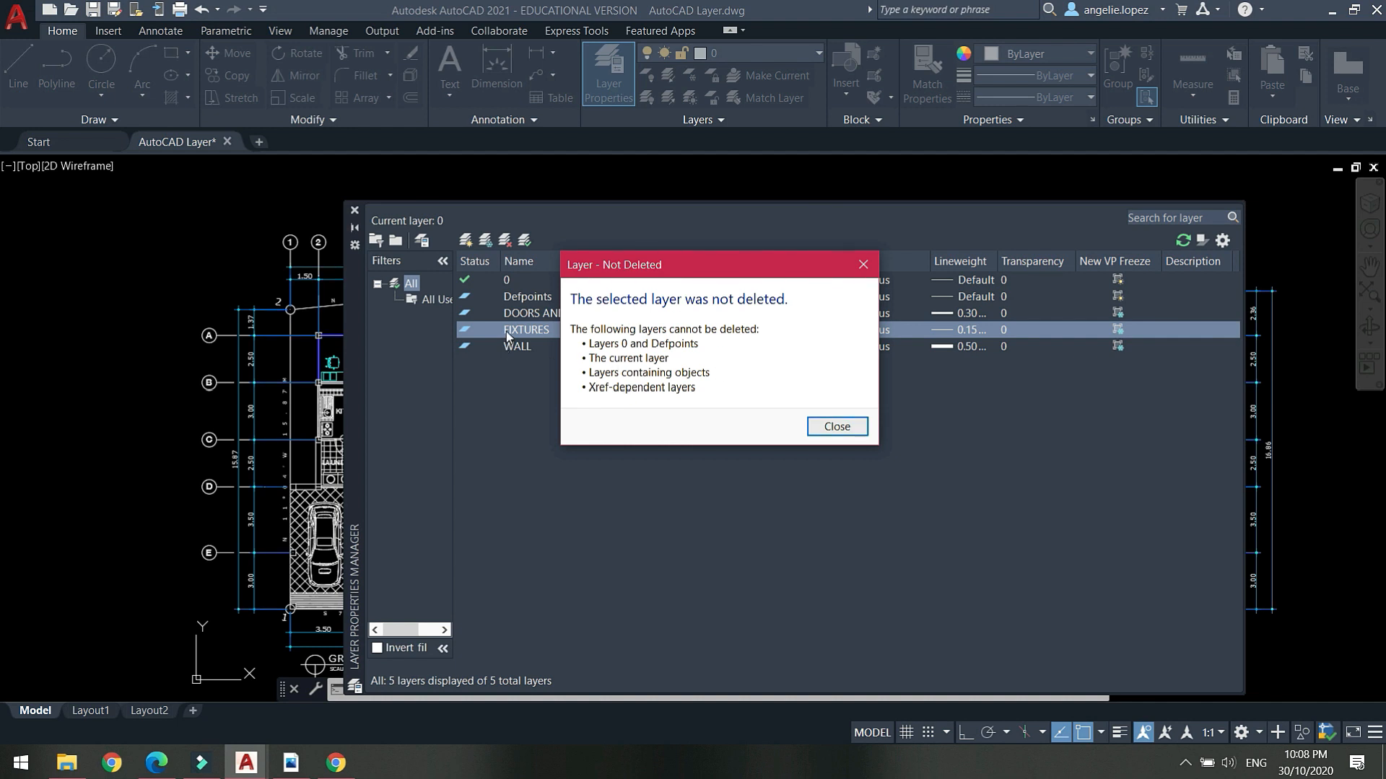
left_click(863, 265)
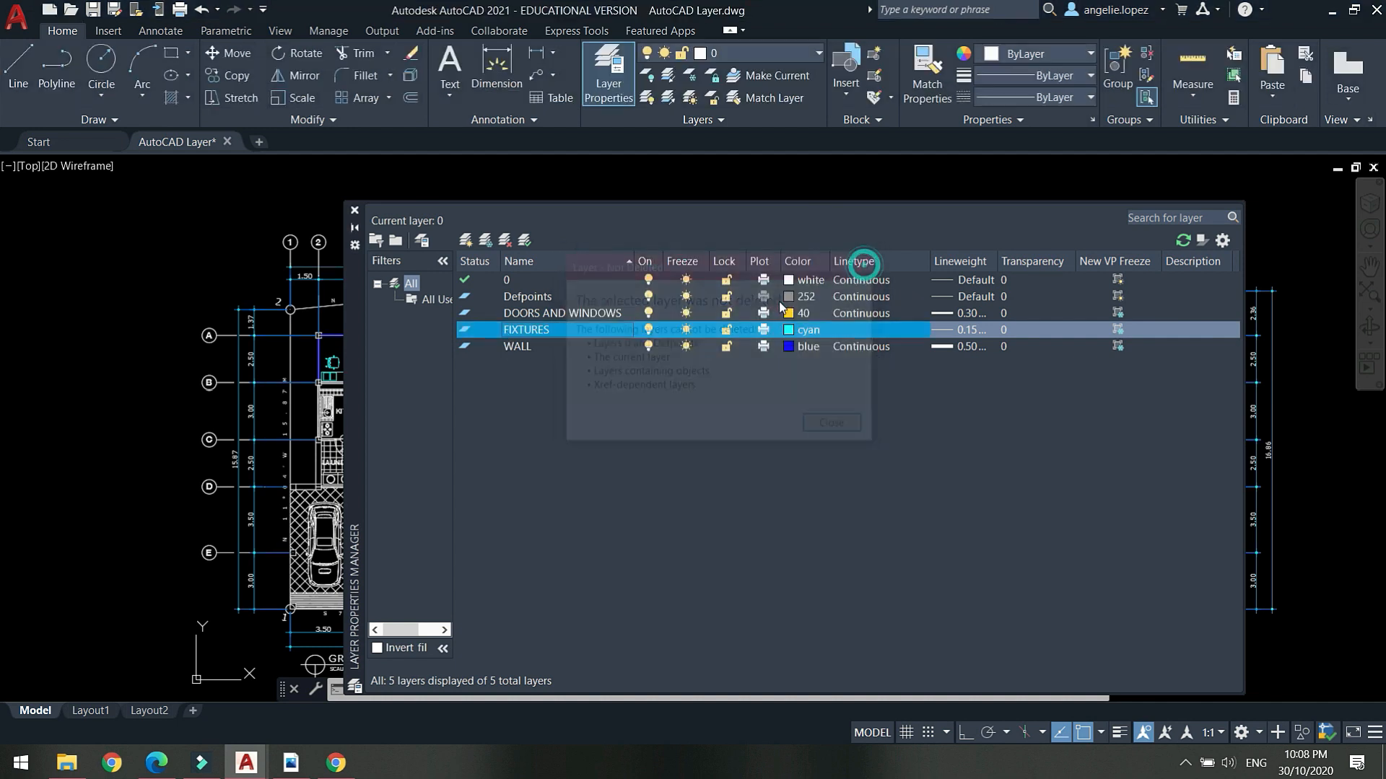
left_click(355, 212)
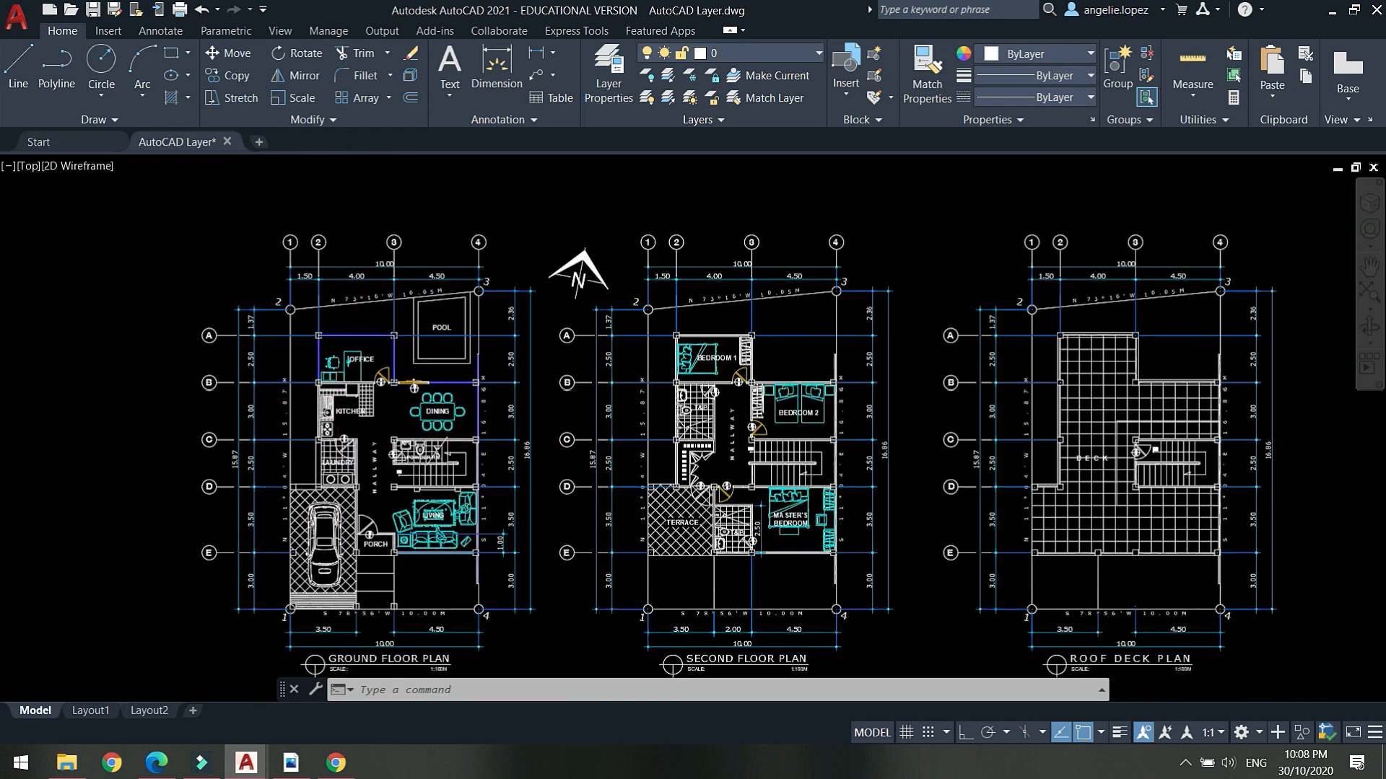
Move the office furniture and the dining set on the ground floor plan to layer 0.
scroll(339, 390, "up", 4)
left_click(350, 347)
left_click(582, 464)
left_click(510, 459)
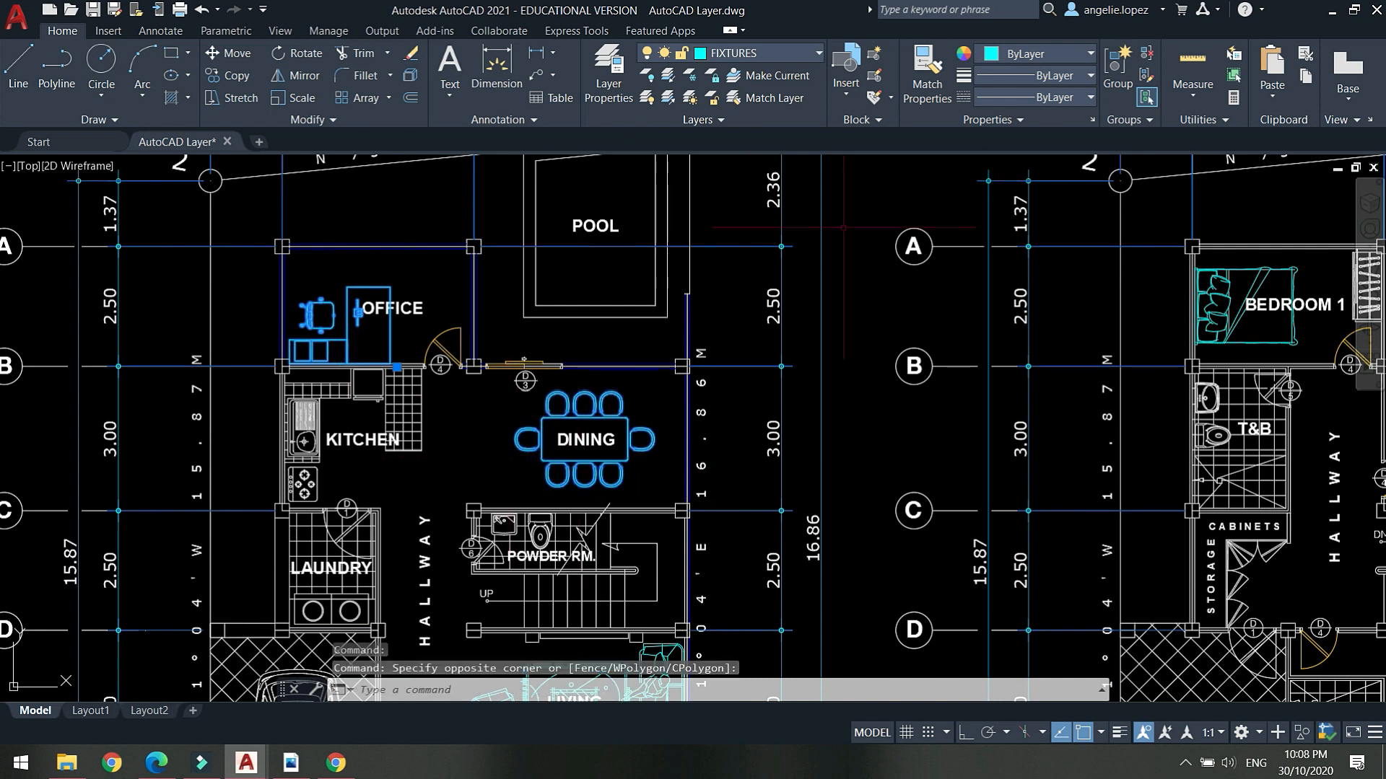
left_click(779, 53)
left_click(759, 72)
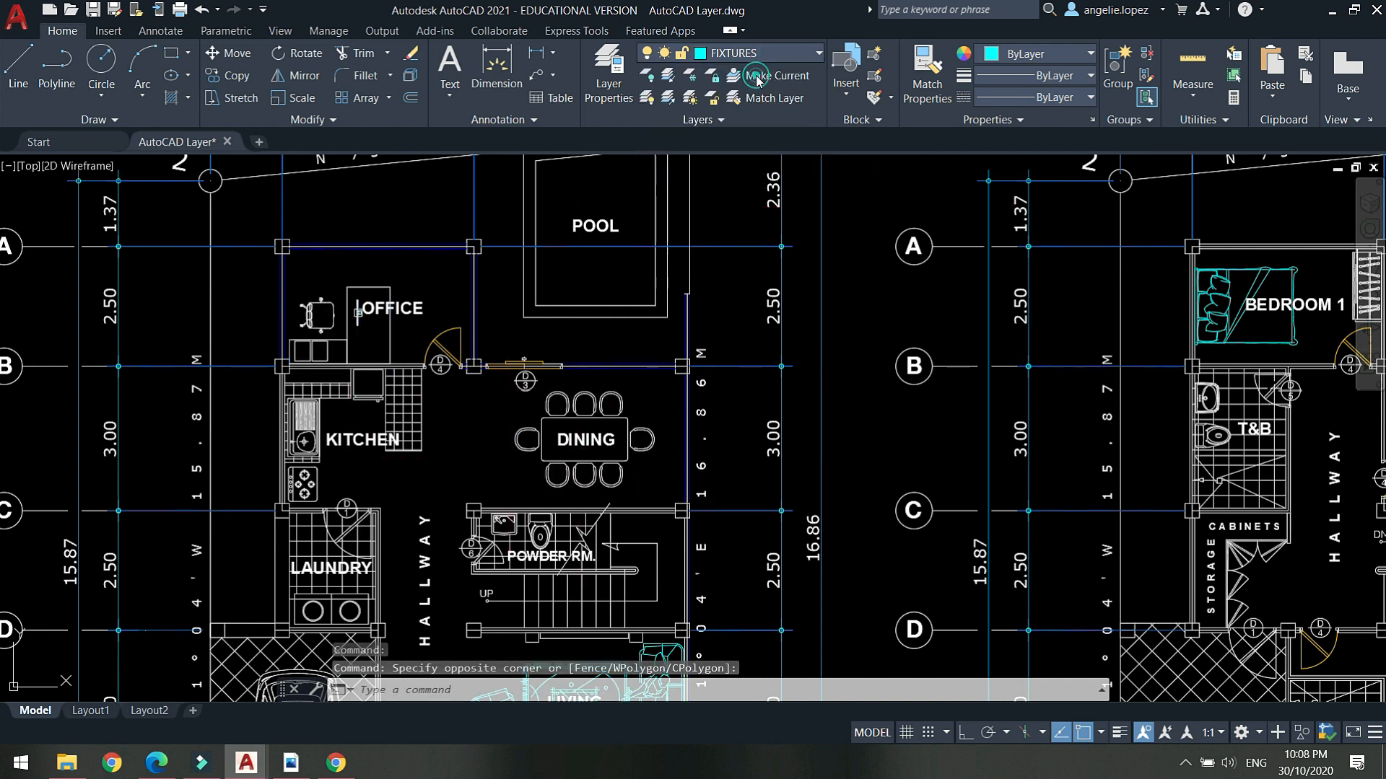
Match the living room furniture to the dining set's properties with Match Properties.
scroll(490, 404, "down", 3)
middle_click_drag(562, 443, 547, 420)
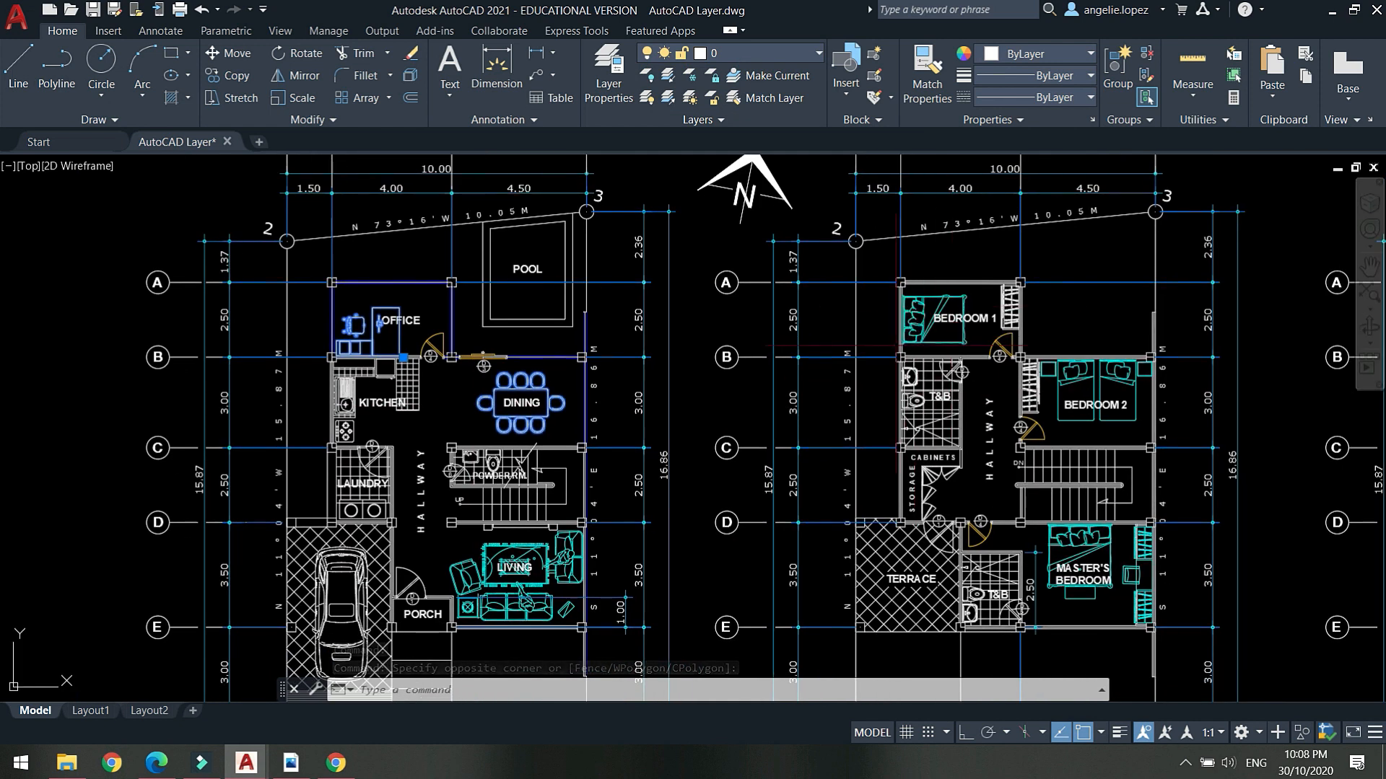
key("Escape")
type("ma")
key("Return")
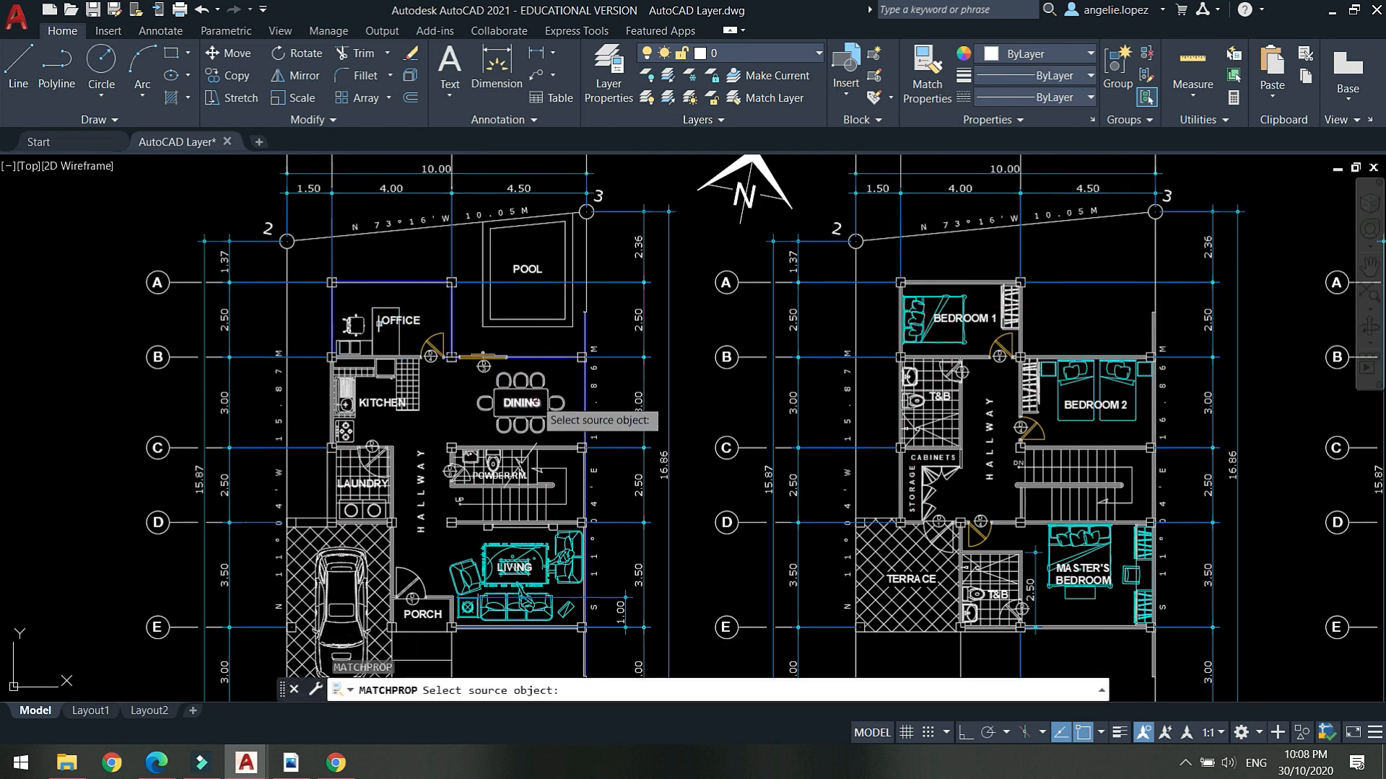
left_click(542, 380)
left_click(560, 574)
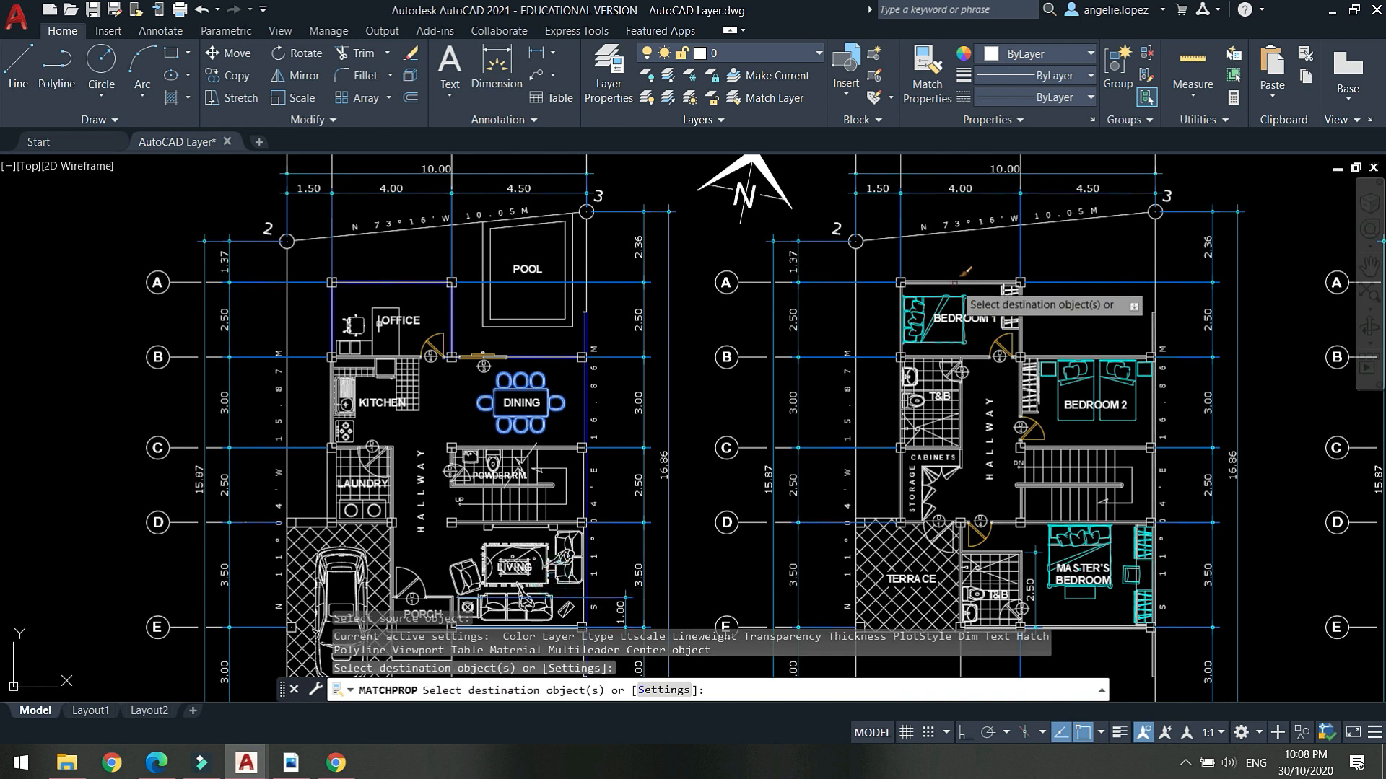
Apply the dining set's properties to the furniture in Bedroom 1, Bedroom 2 and the Master's Bedroom, and end Match Properties.
left_click(937, 298)
left_click(1069, 390)
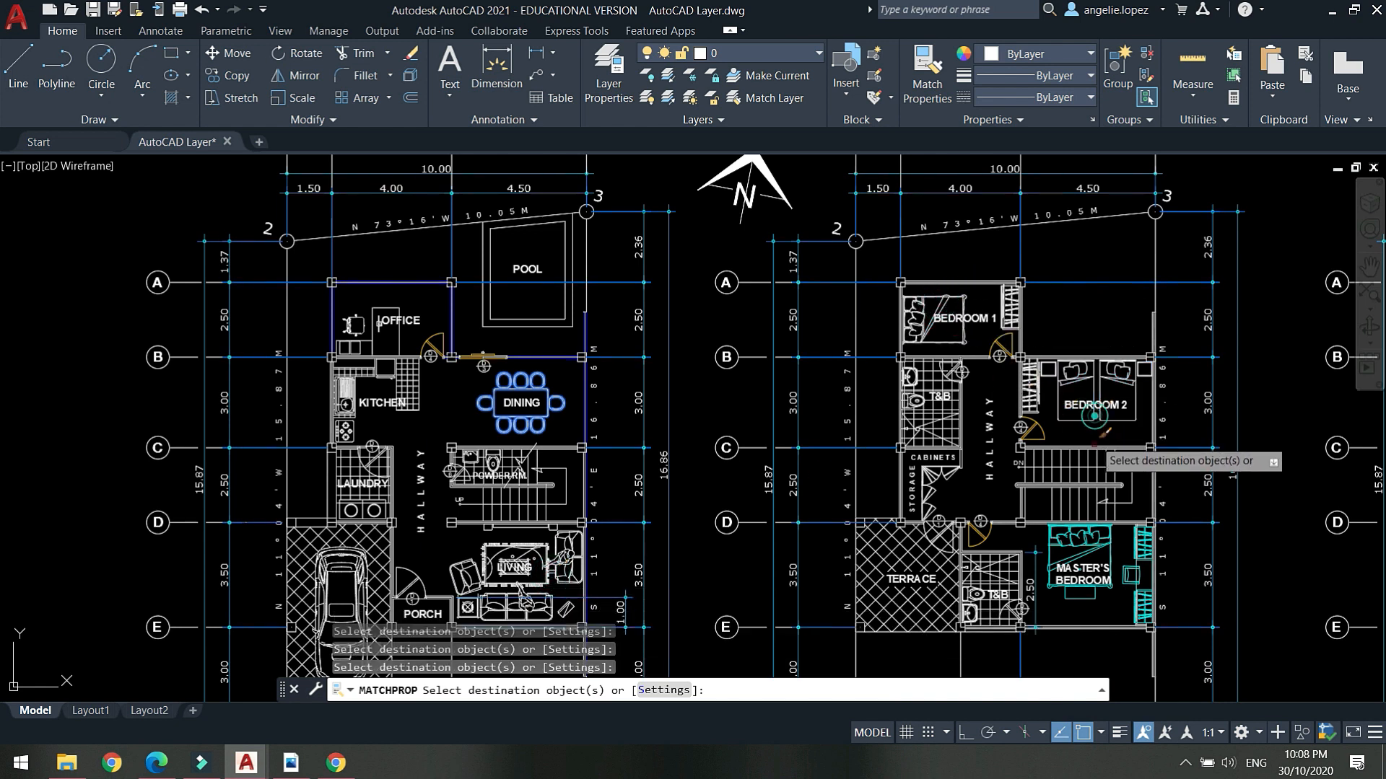
left_click(1112, 543)
left_click(1146, 552)
left_click(1148, 605)
key("Escape")
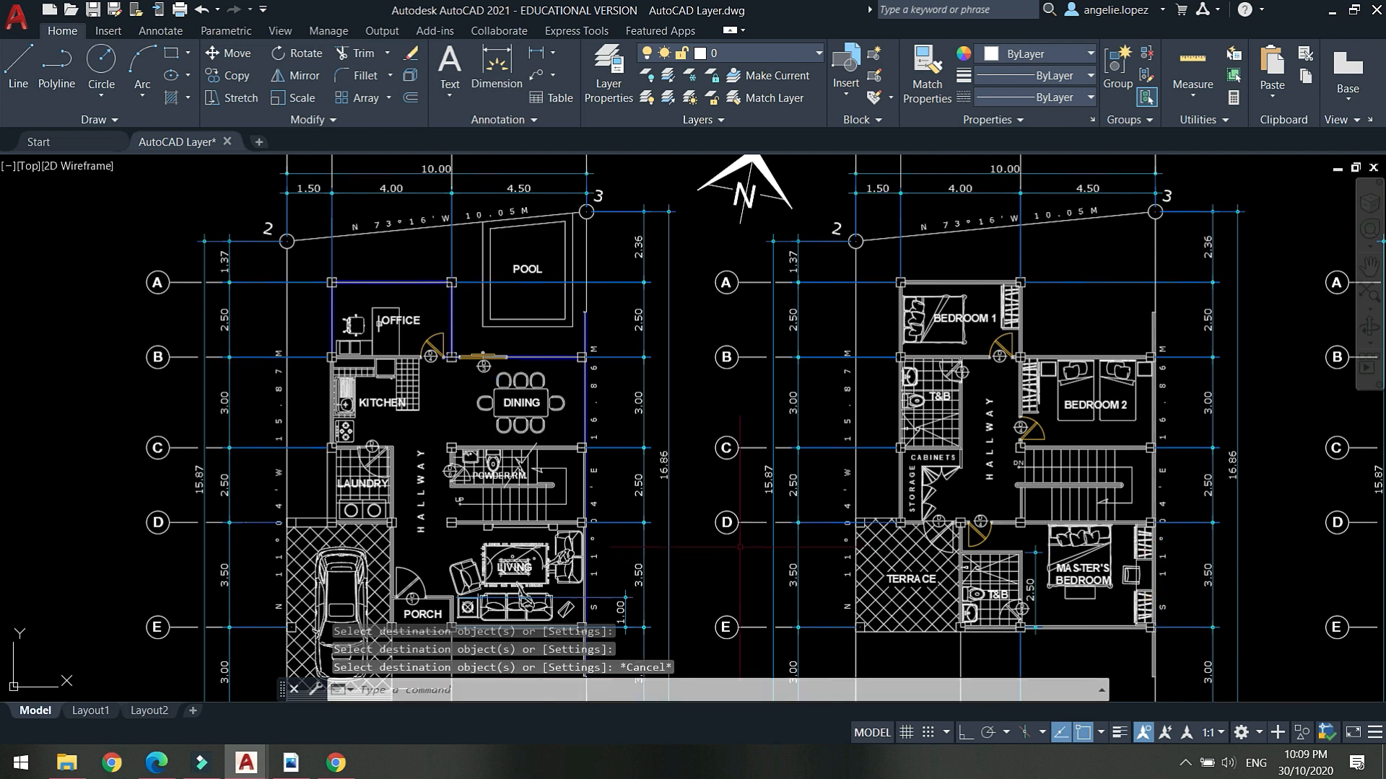
Delete the emptied FIXTURES layer in the Layer Properties Manager and close the manager.
scroll(664, 423, "down", 1)
mouse_move(1018, 476)
middle_mouse_down()
mouse_move(728, 434)
mouse_move(992, 417)
middle_mouse_up()
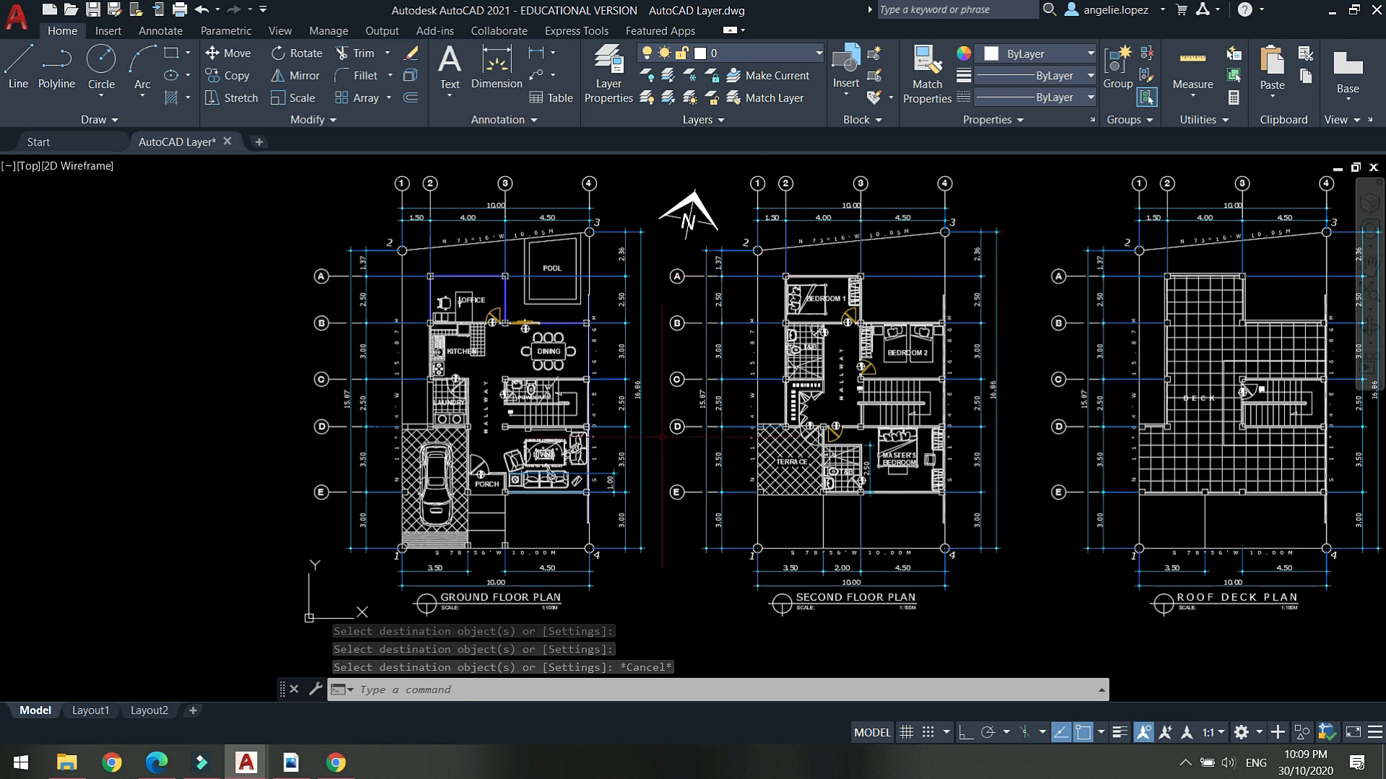
left_click(609, 72)
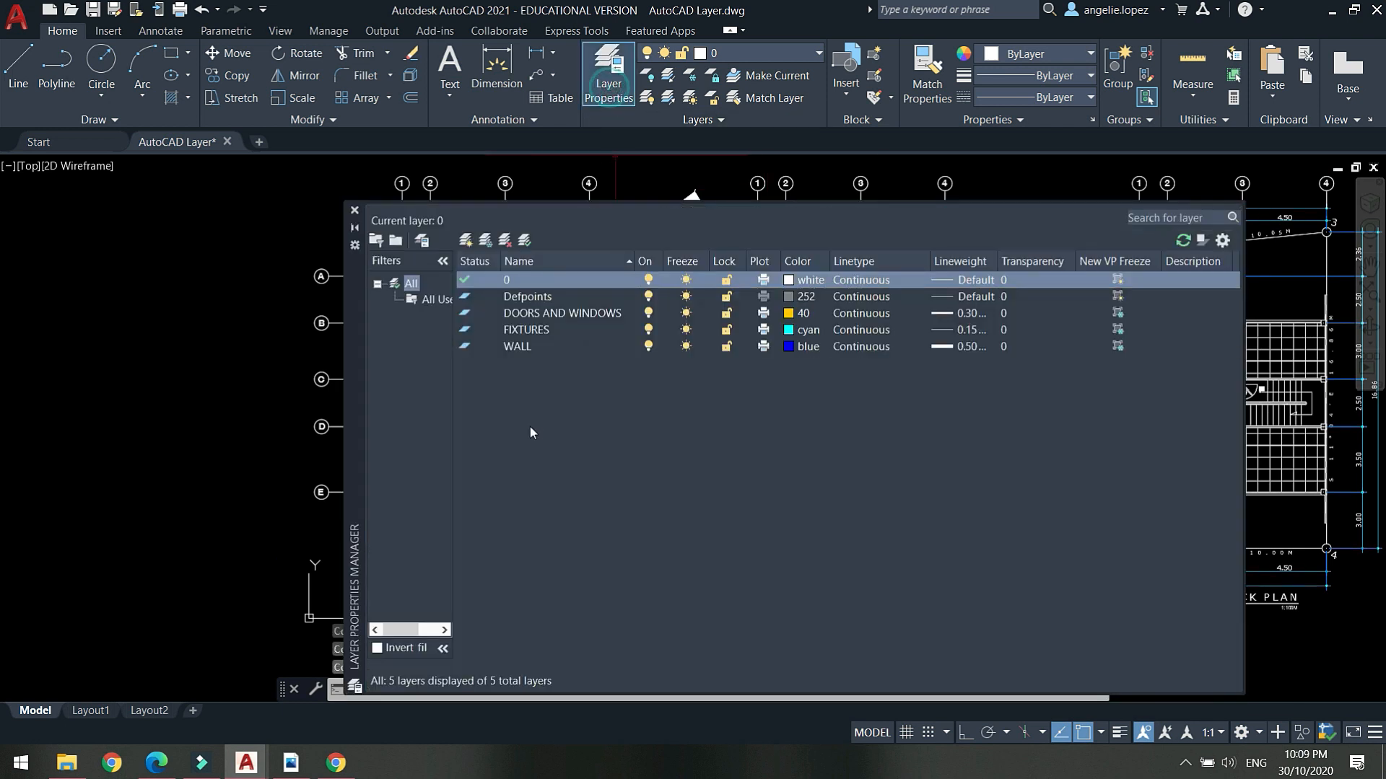
left_click(540, 331)
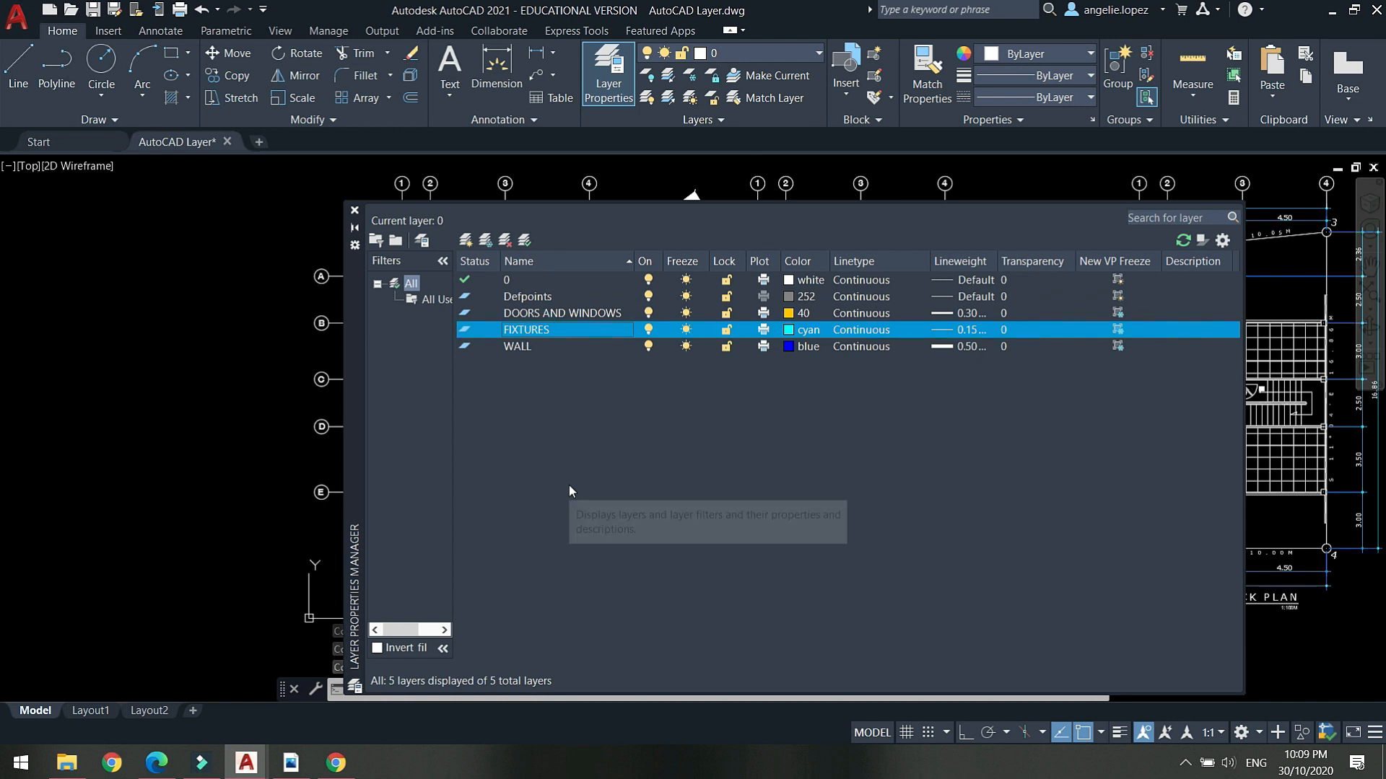
left_click(504, 241)
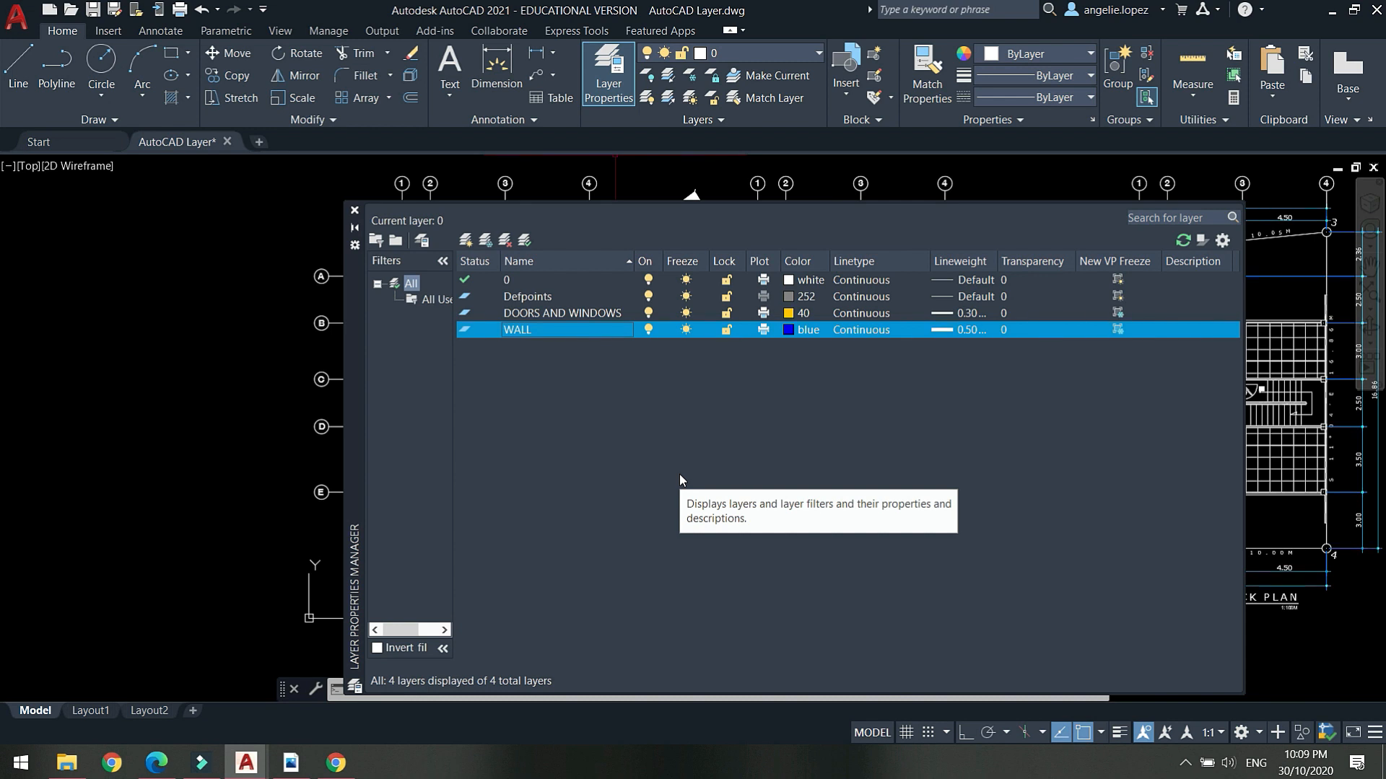
left_click(353, 214)
middle_click_drag(887, 335, 805, 341)
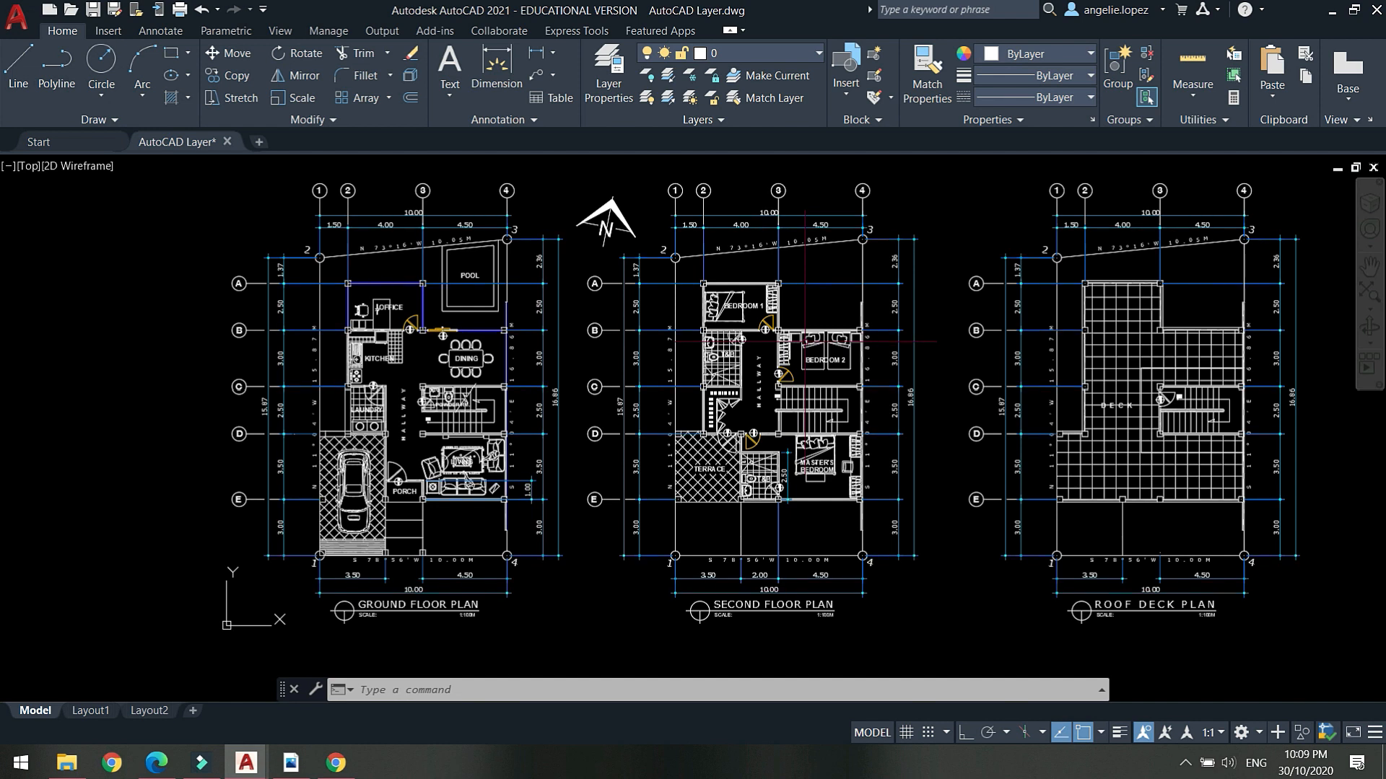
left_click(750, 52)
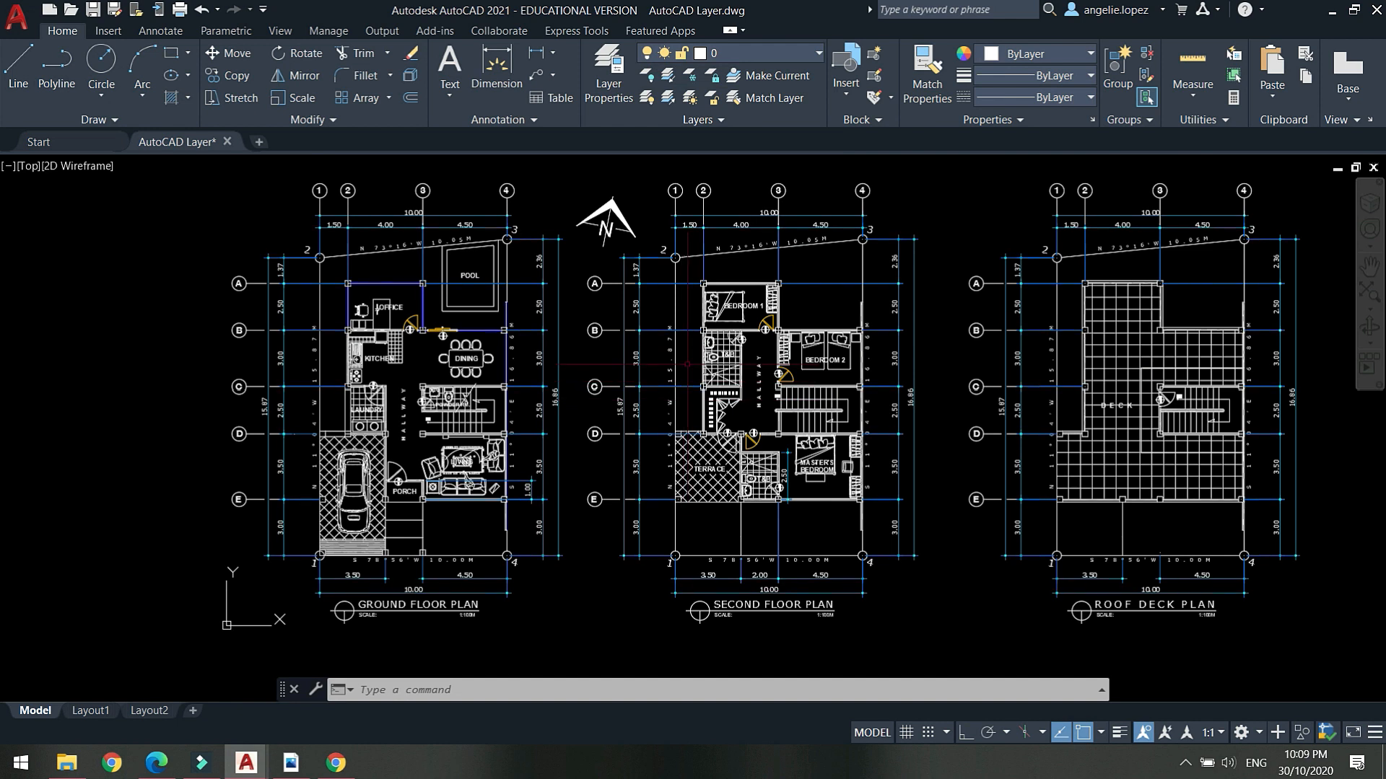
left_click(815, 53)
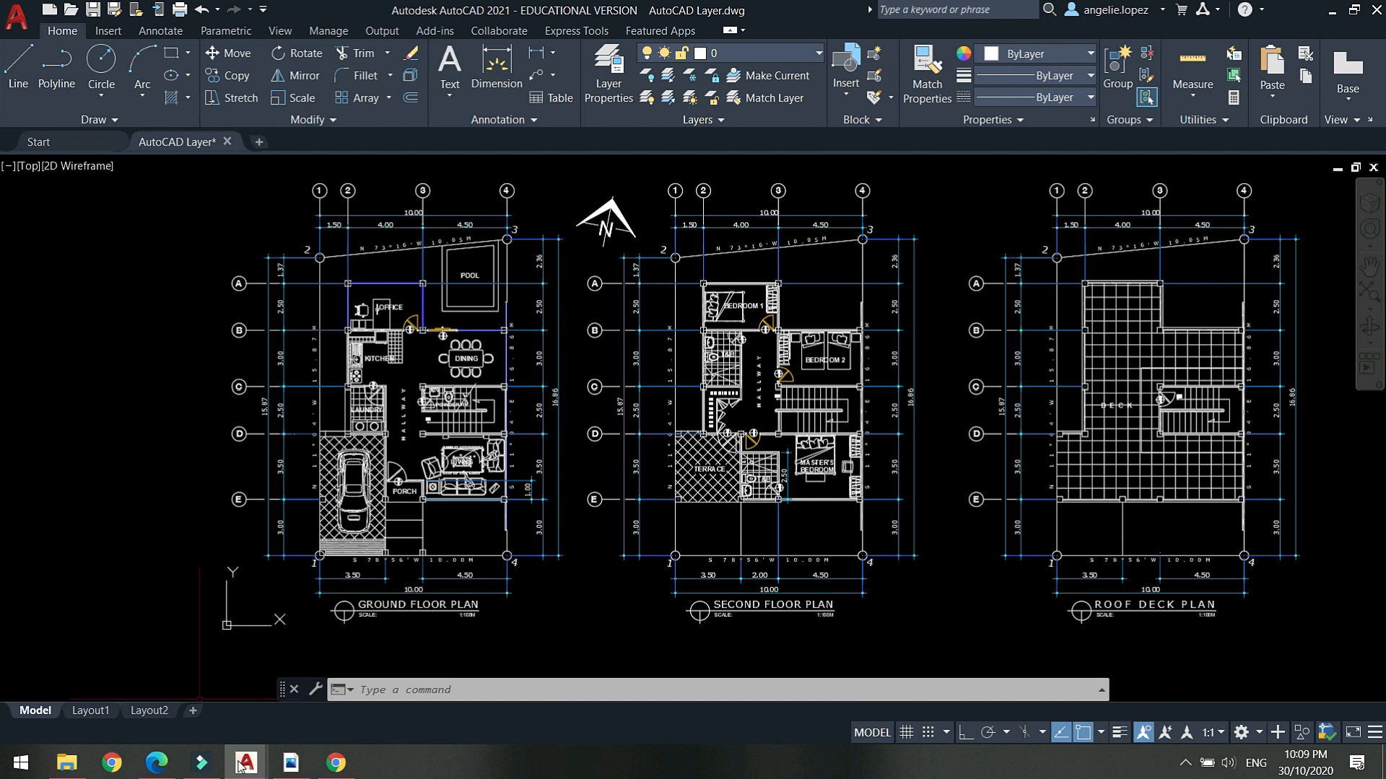
Switch to the AutoCAD window with Drawing1.dwg and bring its three floor plans into view.
mouse_move(247, 763)
left_click(133, 728)
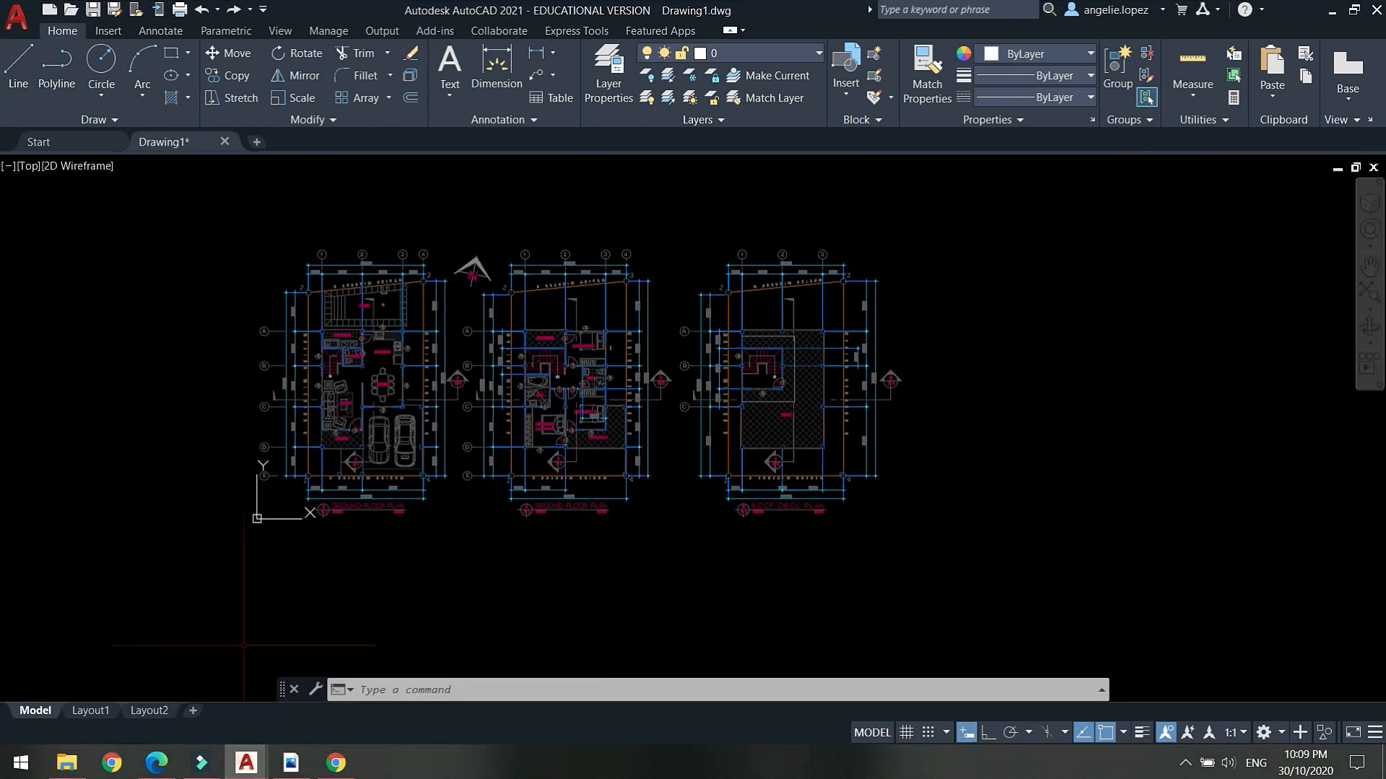
scroll(186, 409, "up", 2)
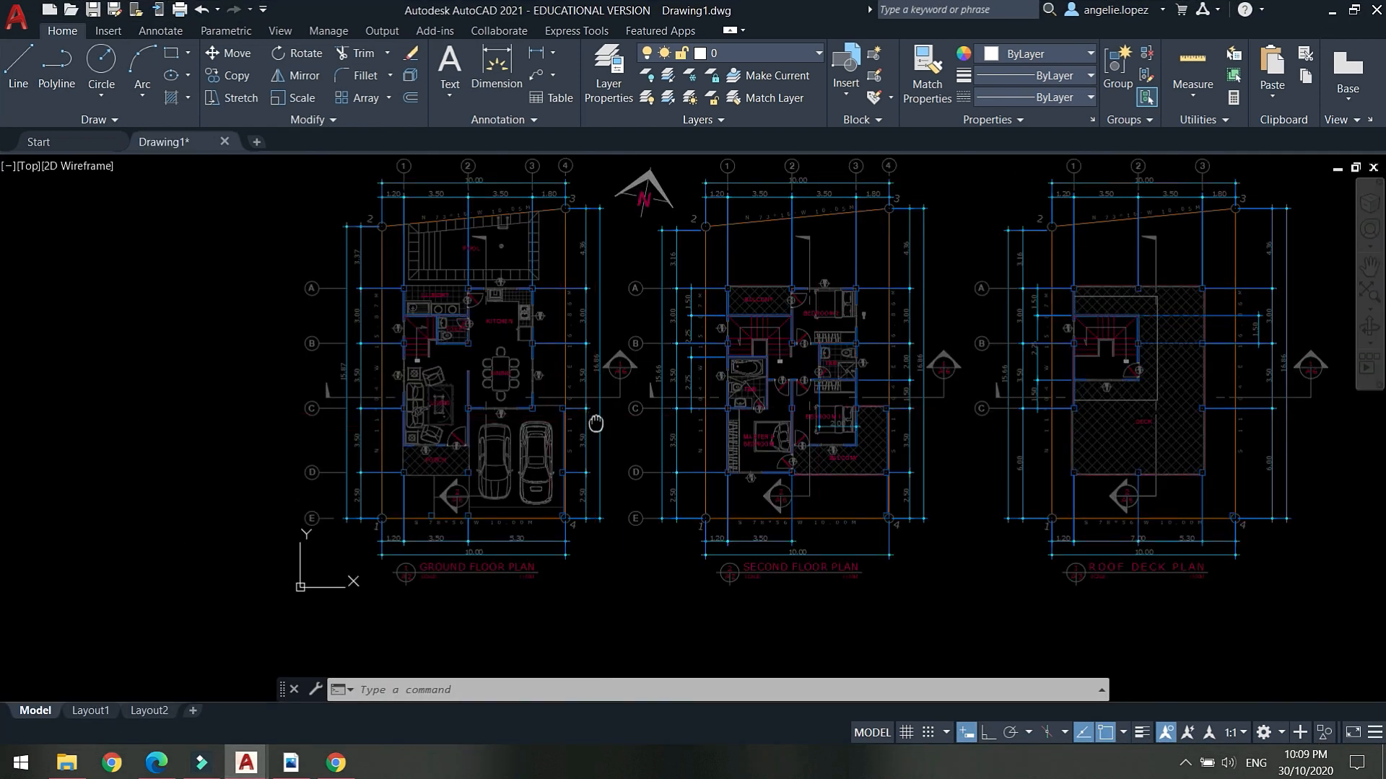
middle_click_drag(595, 339, 602, 388)
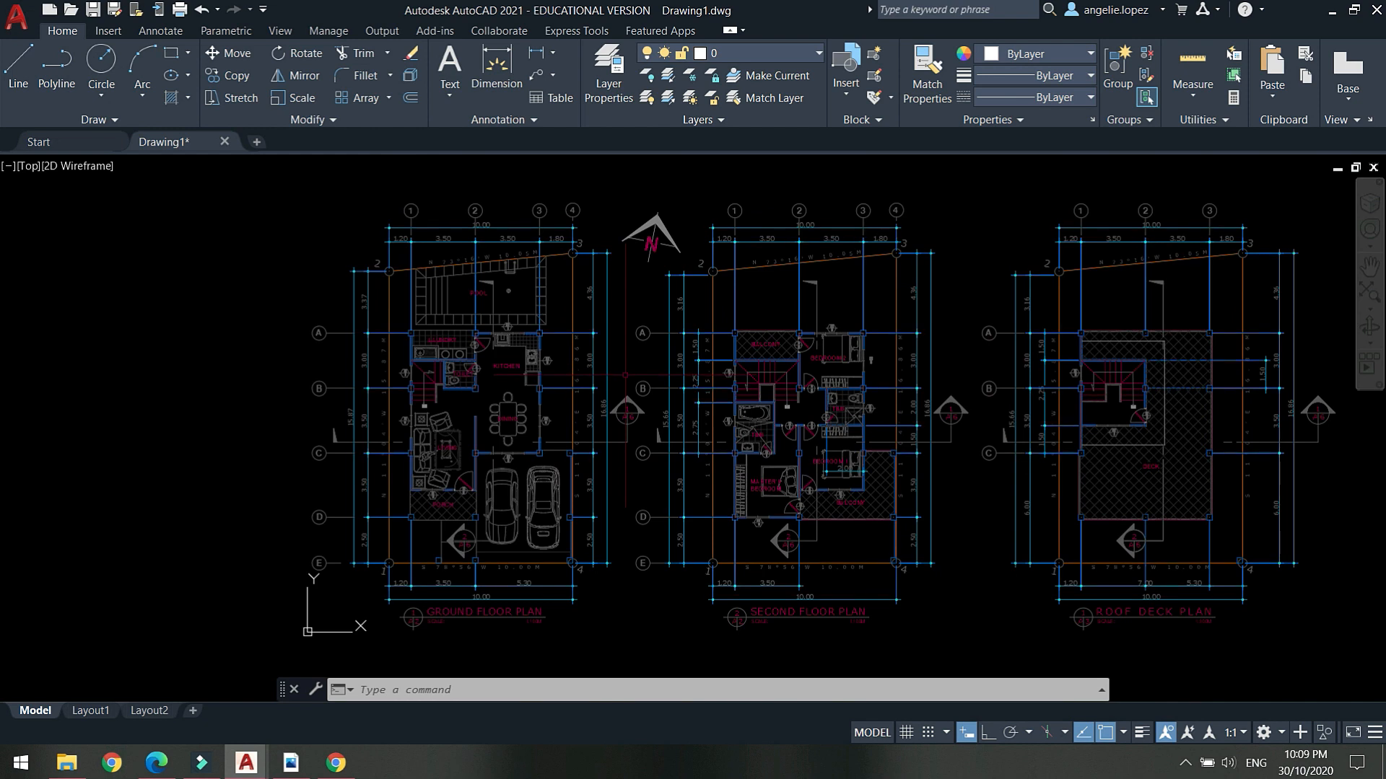
Turn on lineweight display in Drawing1.dwg and inspect the line thicknesses on the ground and second floor plans.
left_click(1142, 733)
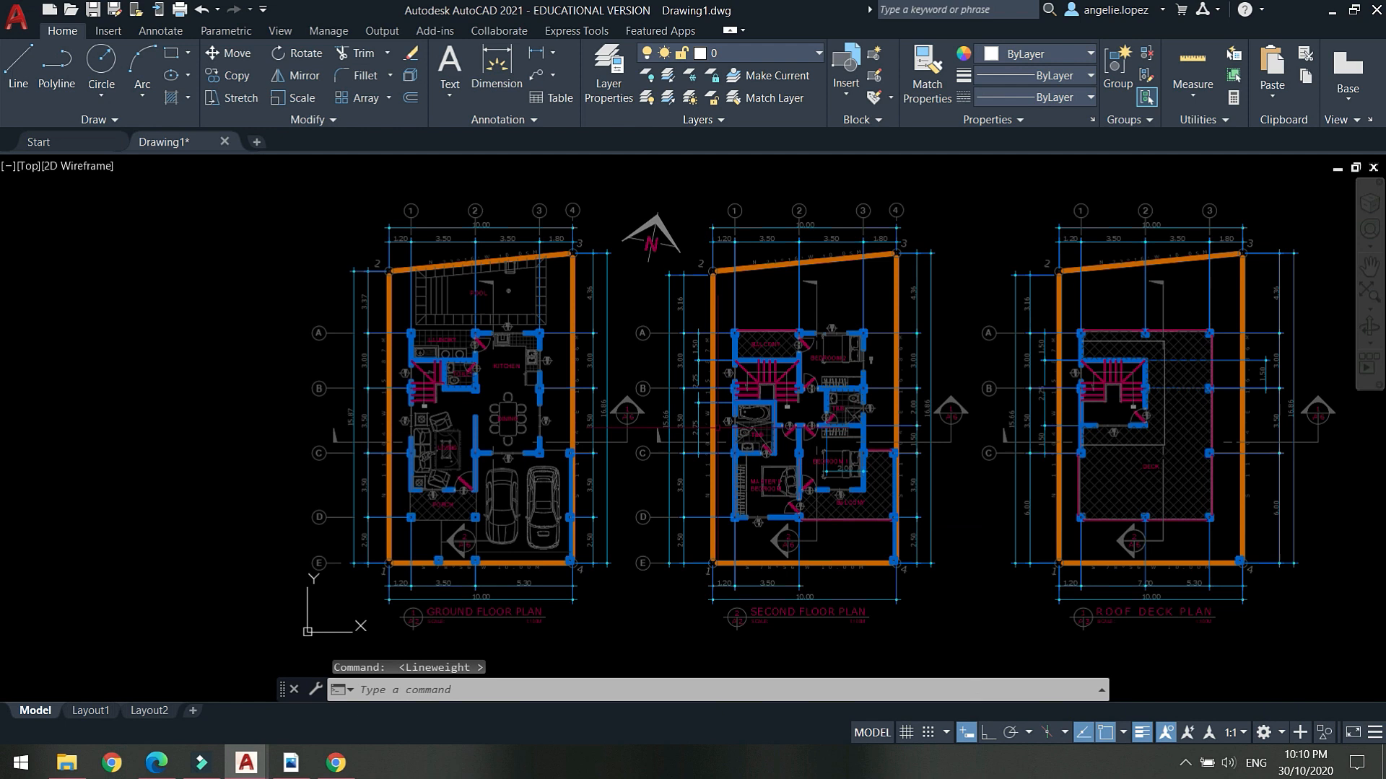
scroll(508, 356, "up", 5)
scroll(507, 356, "down", 3)
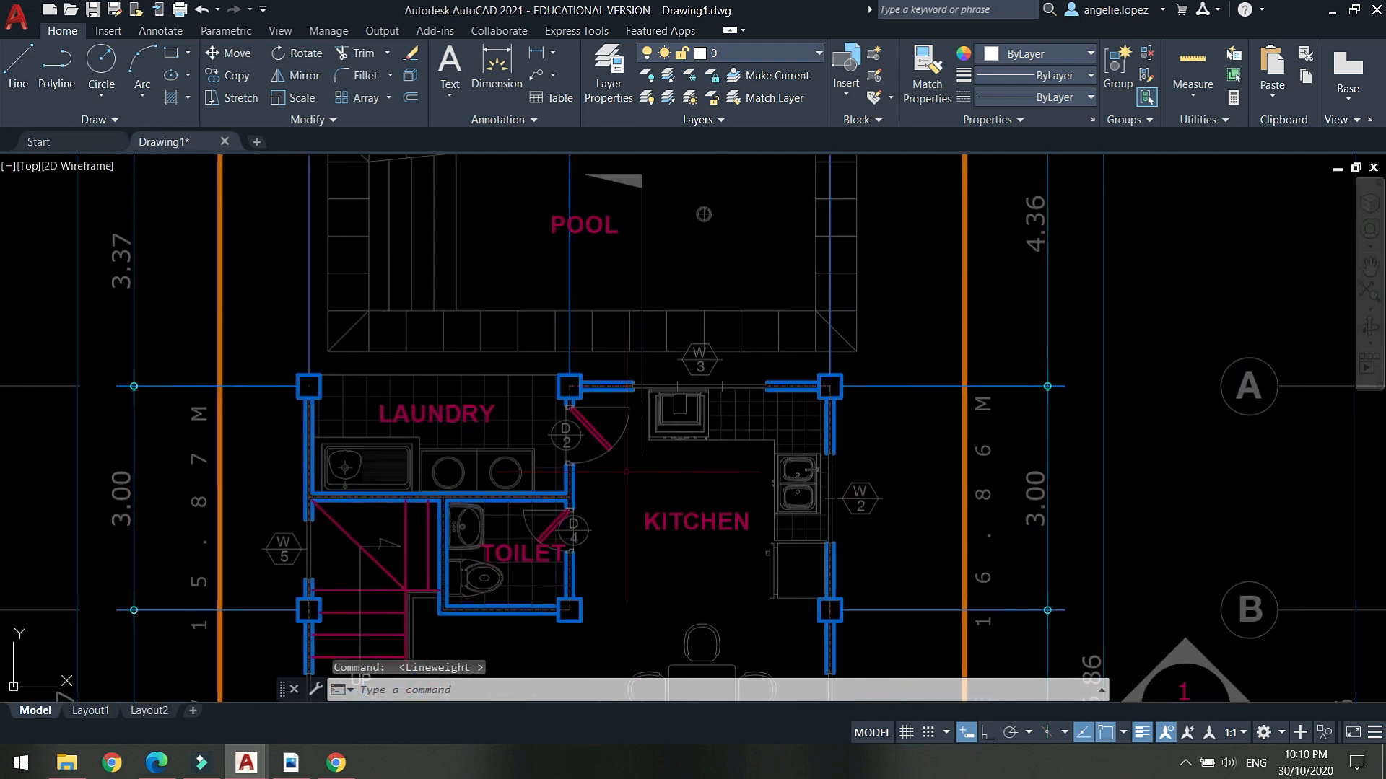
middle_click_drag(973, 449, 579, 379)
scroll(579, 379, "down", 2)
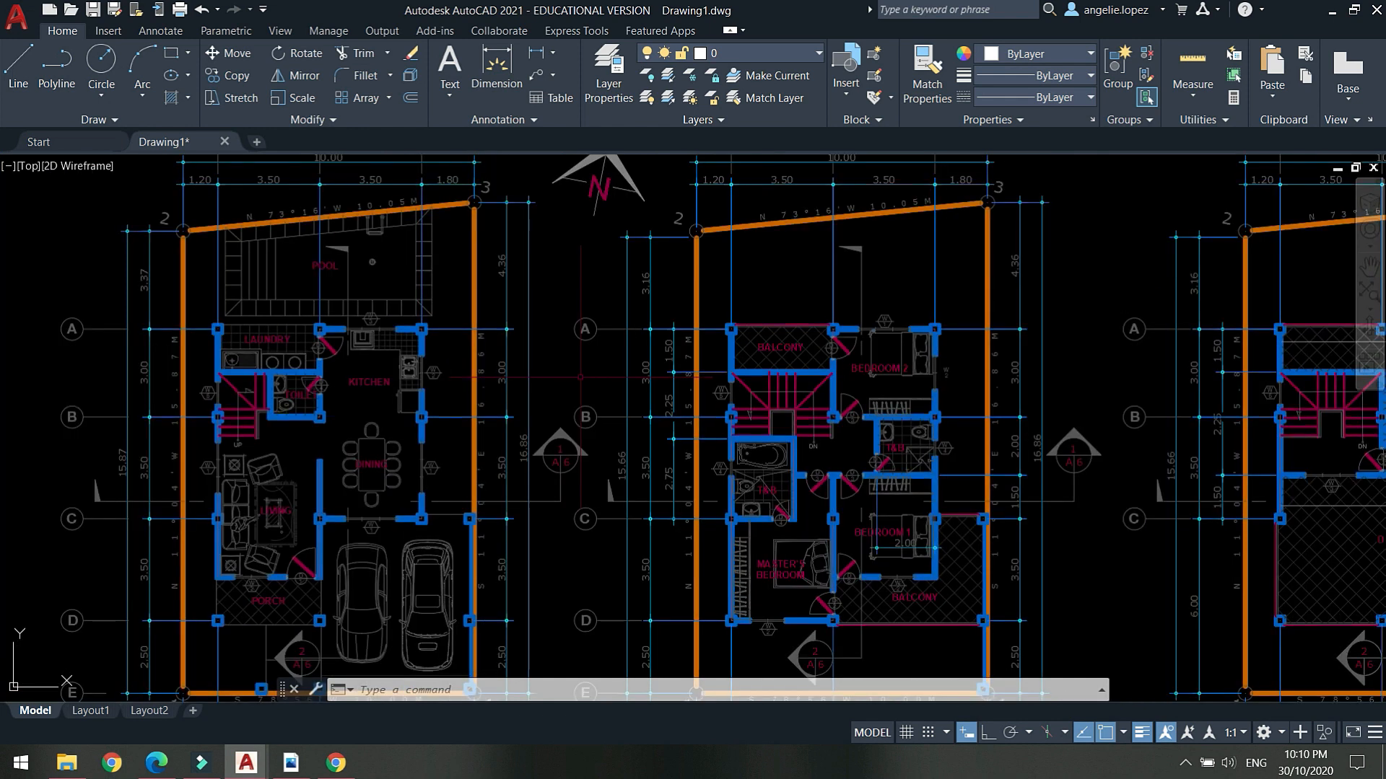
Turn off lineweight display in Drawing1.dwg and view the layer list with all three floor plans in view.
left_click(1141, 734)
scroll(504, 422, "down", 2)
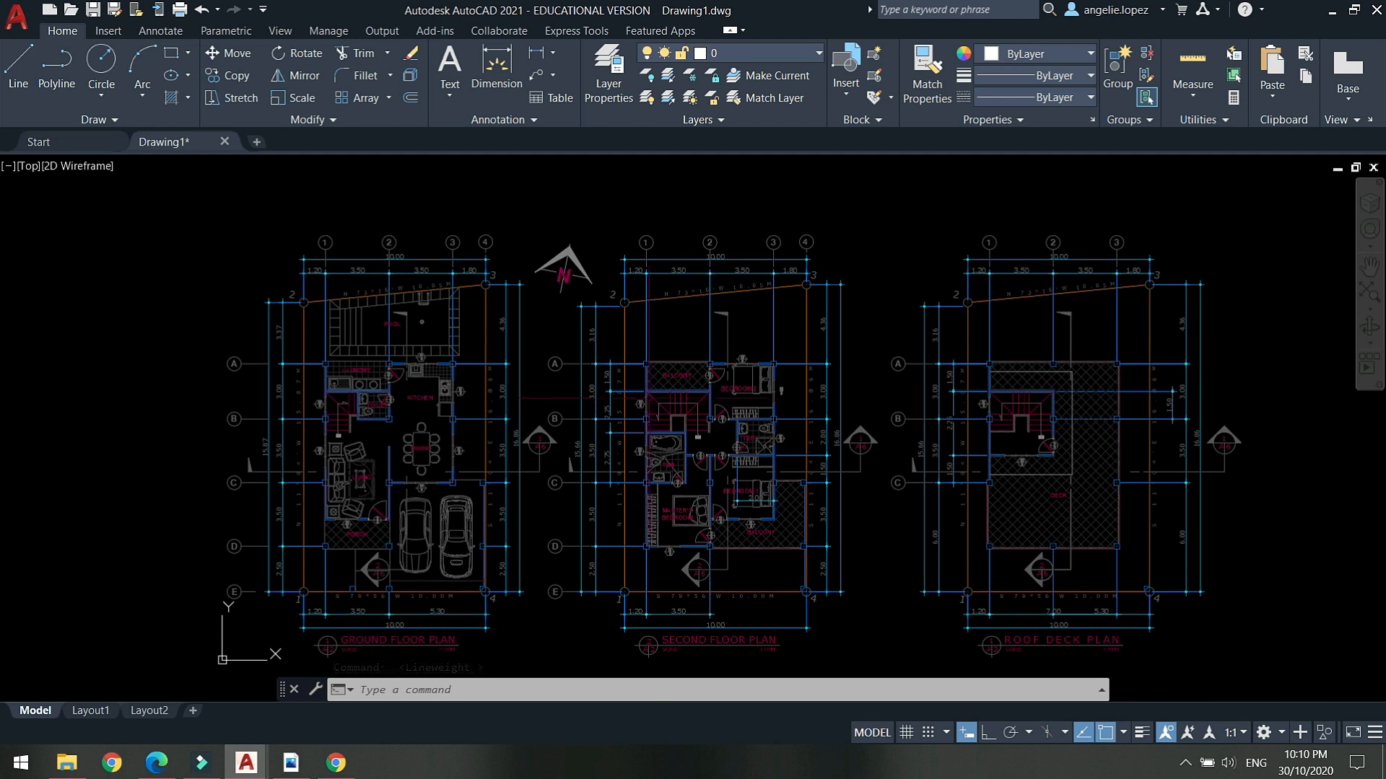
left_click(820, 54)
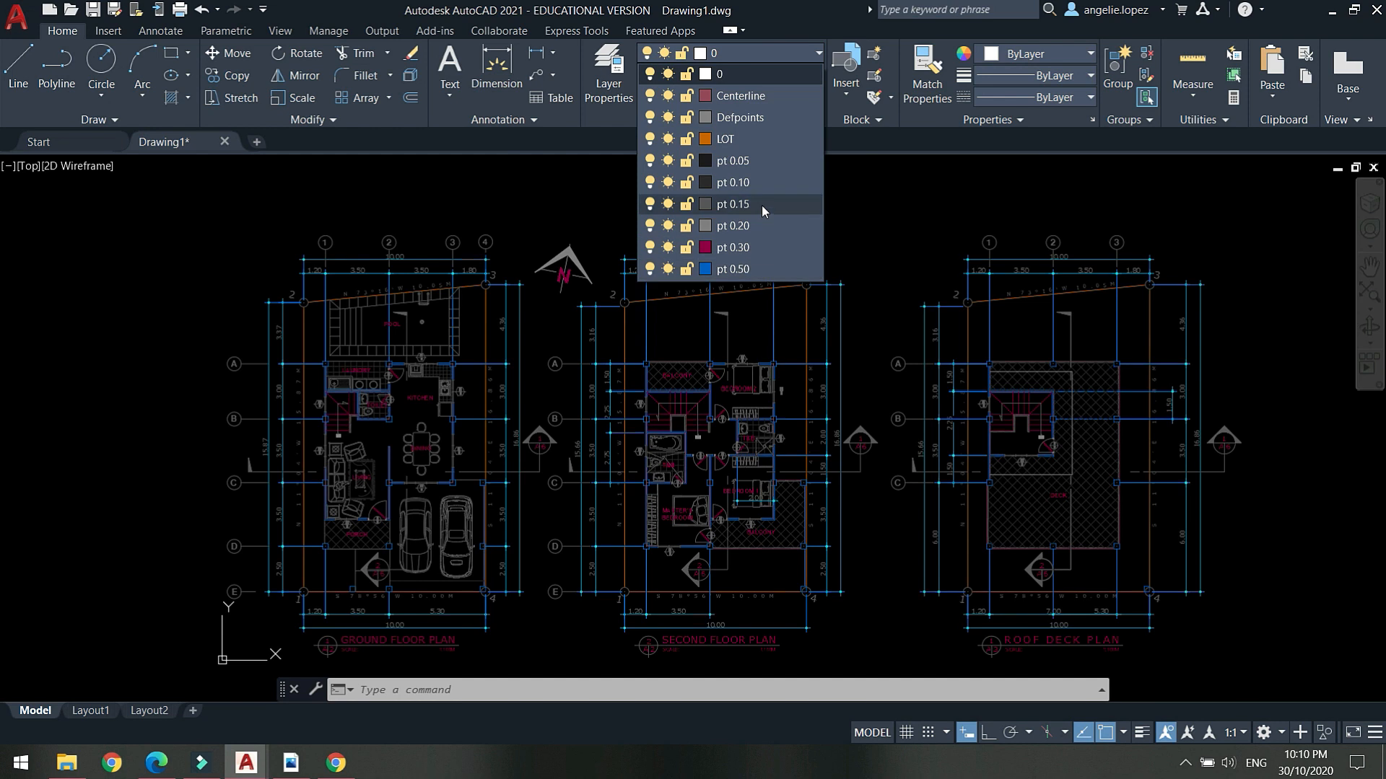
Review the colors and lineweights of layers pt 0.50, pt 0.30, pt 0.20 and pt 0.15 in an enlarged Layer Properties Manager, and close it.
left_click(608, 72)
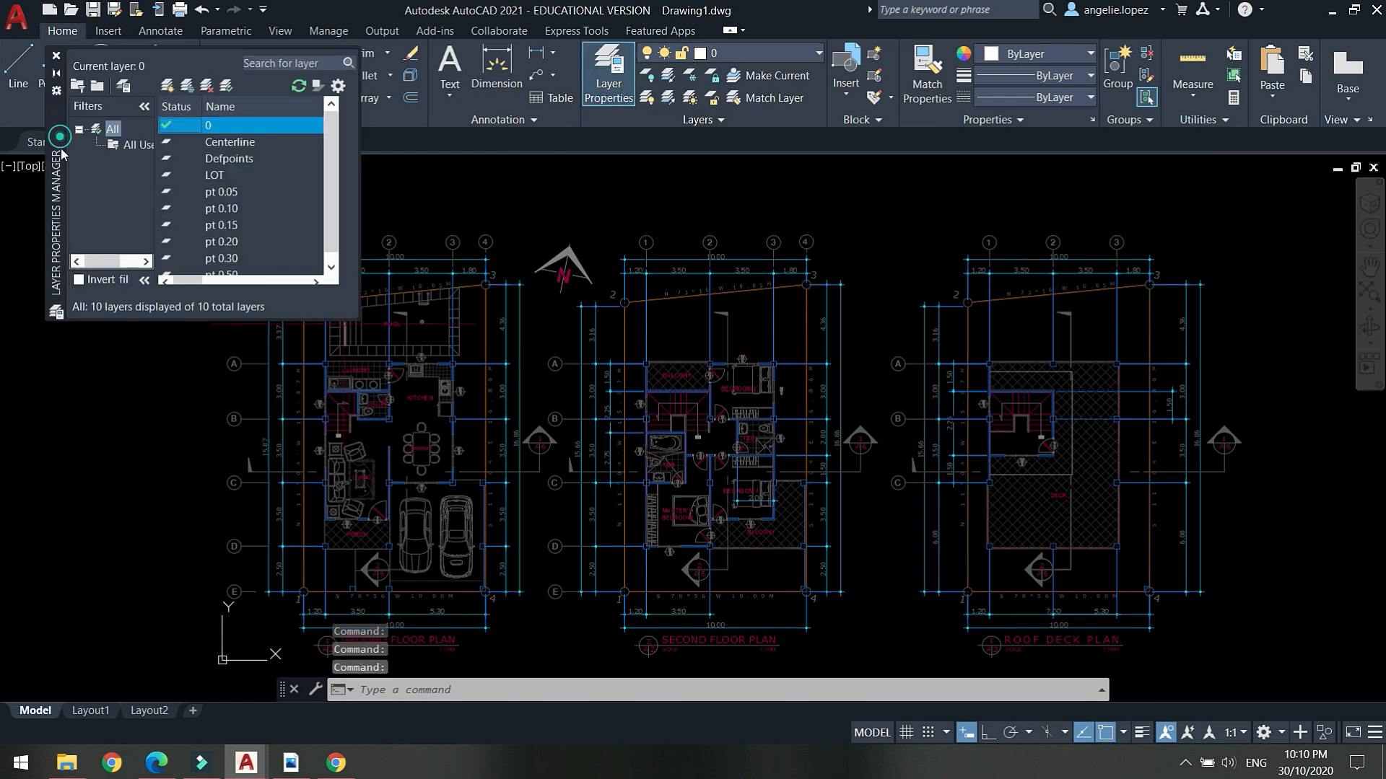
left_click_drag(57, 140, 301, 354)
left_click_drag(604, 367, 1194, 367)
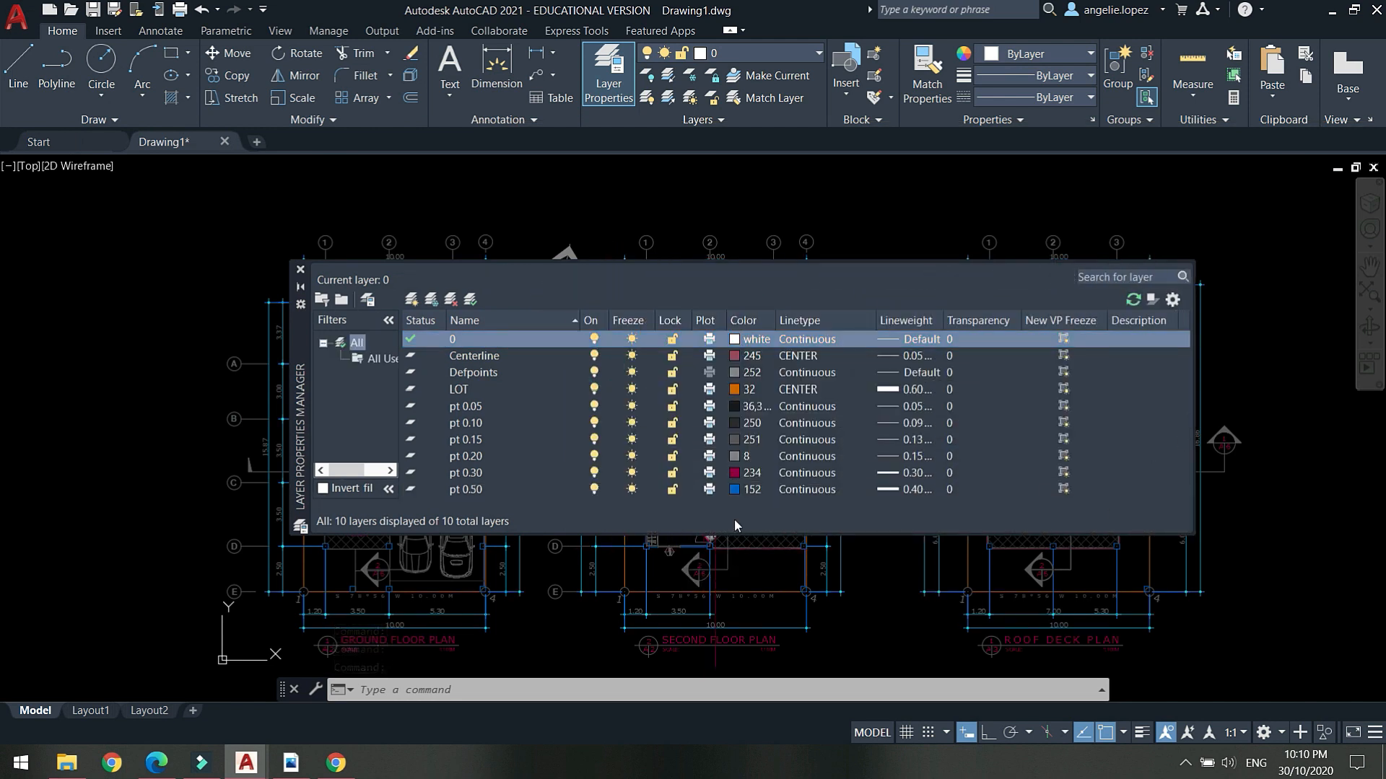
left_click(459, 492)
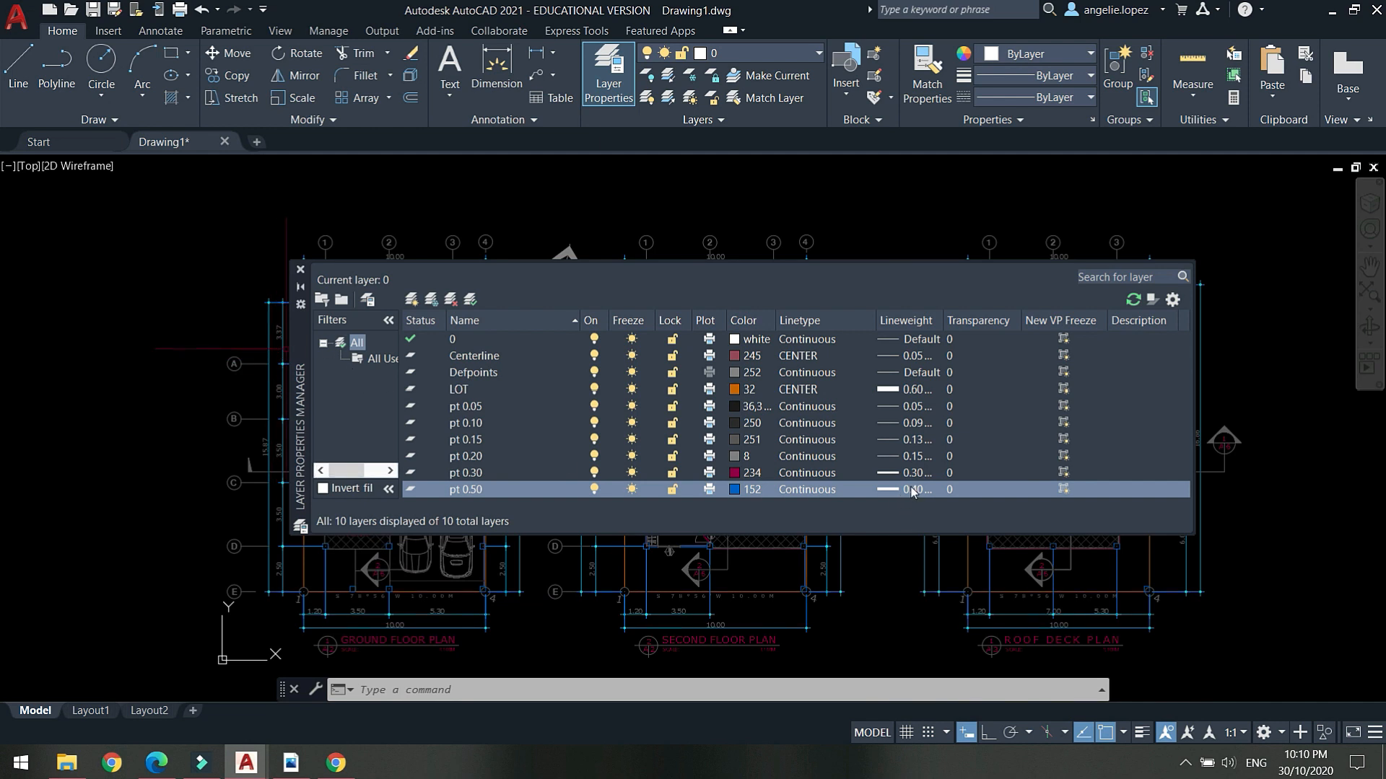
left_click(491, 476)
left_click(475, 460)
left_click(474, 438)
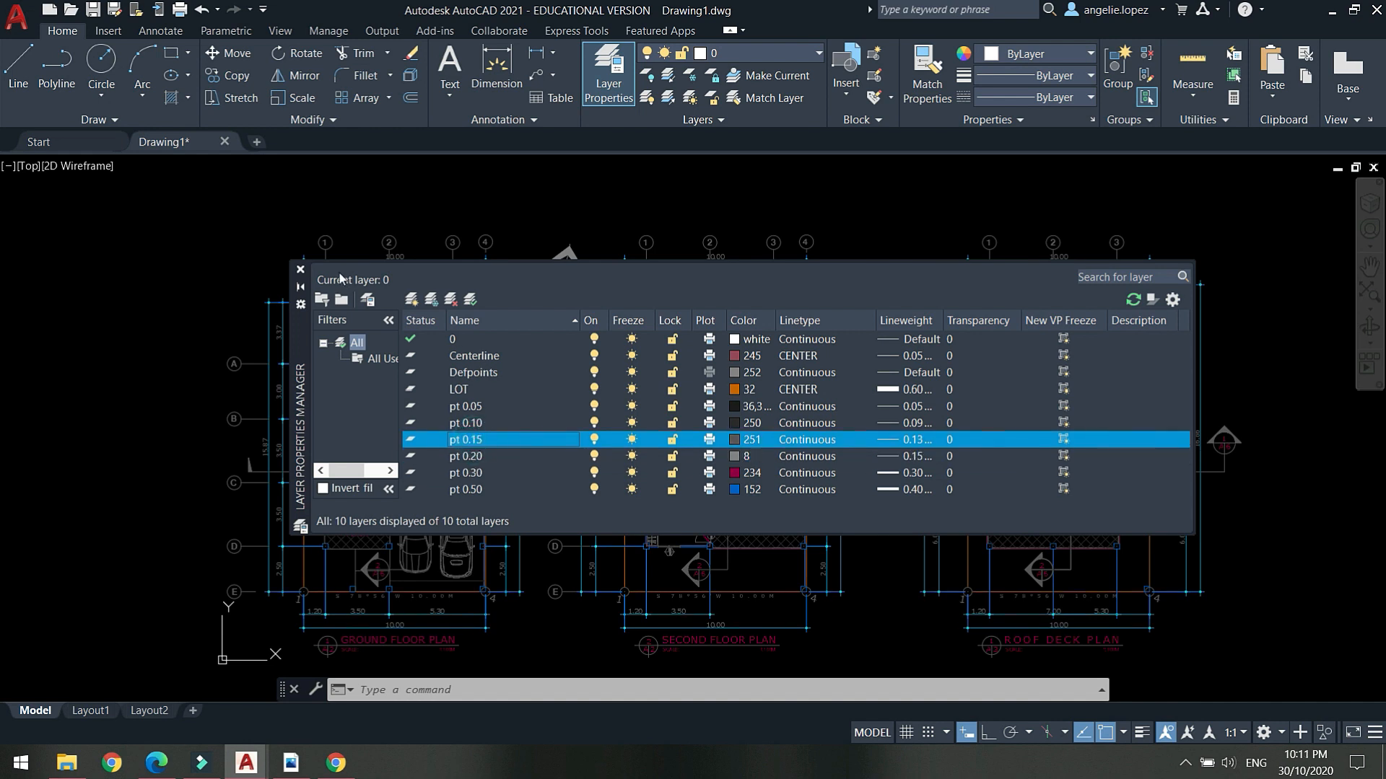
left_click(300, 269)
middle_click_drag(505, 455, 537, 414)
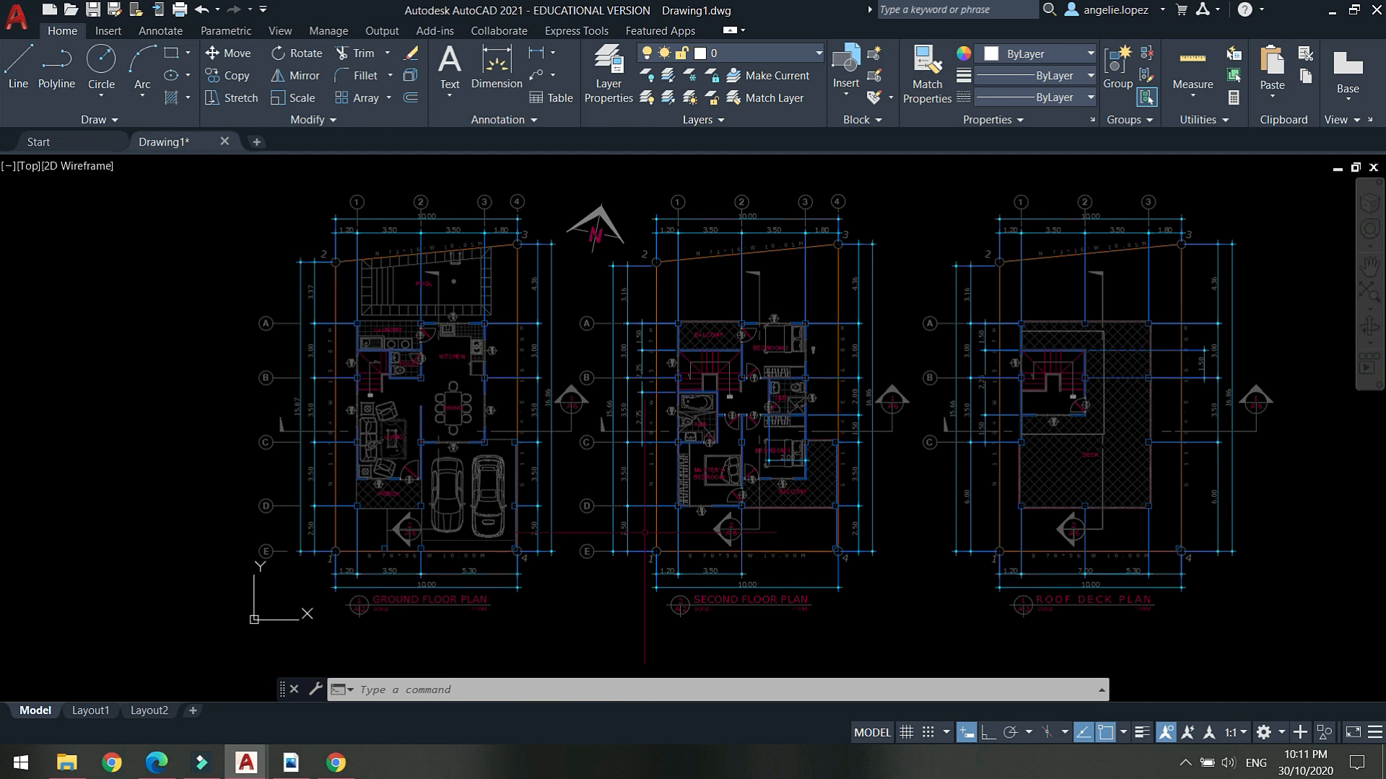
Compare the layer names and colors in the layer list with the linework of the three floor plans.
left_click(756, 52)
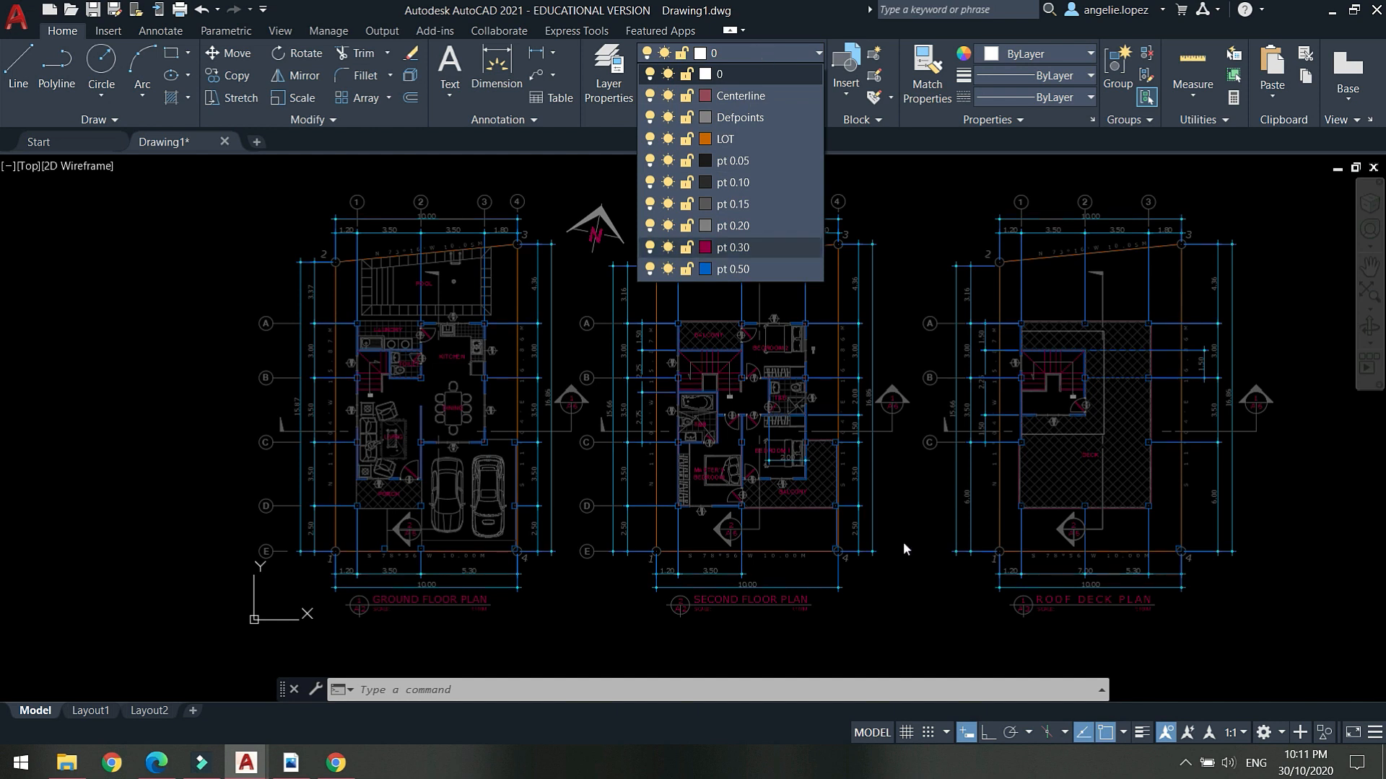
scroll(422, 476, "down", 5)
scroll(397, 466, "up", 3)
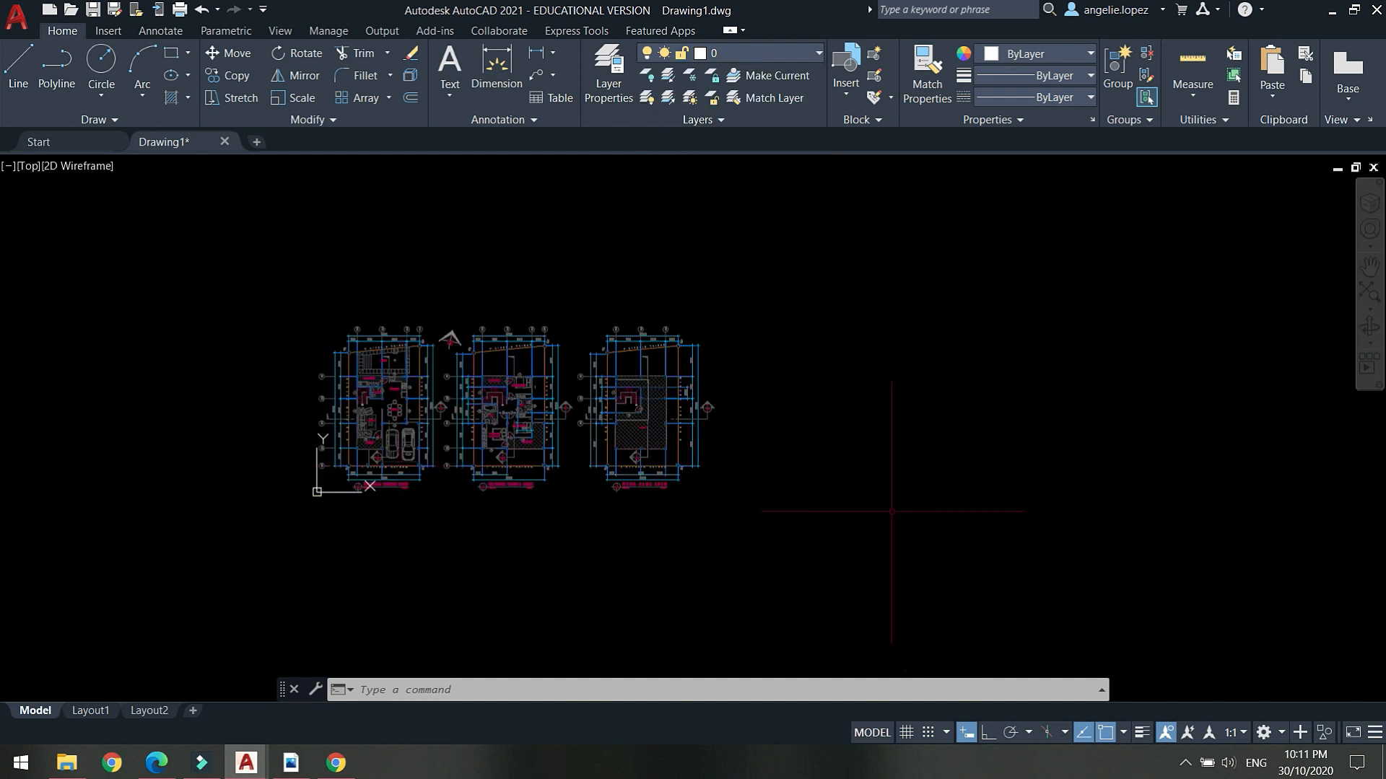
middle_click_drag(892, 511, 878, 453)
scroll(275, 345, "up", 4)
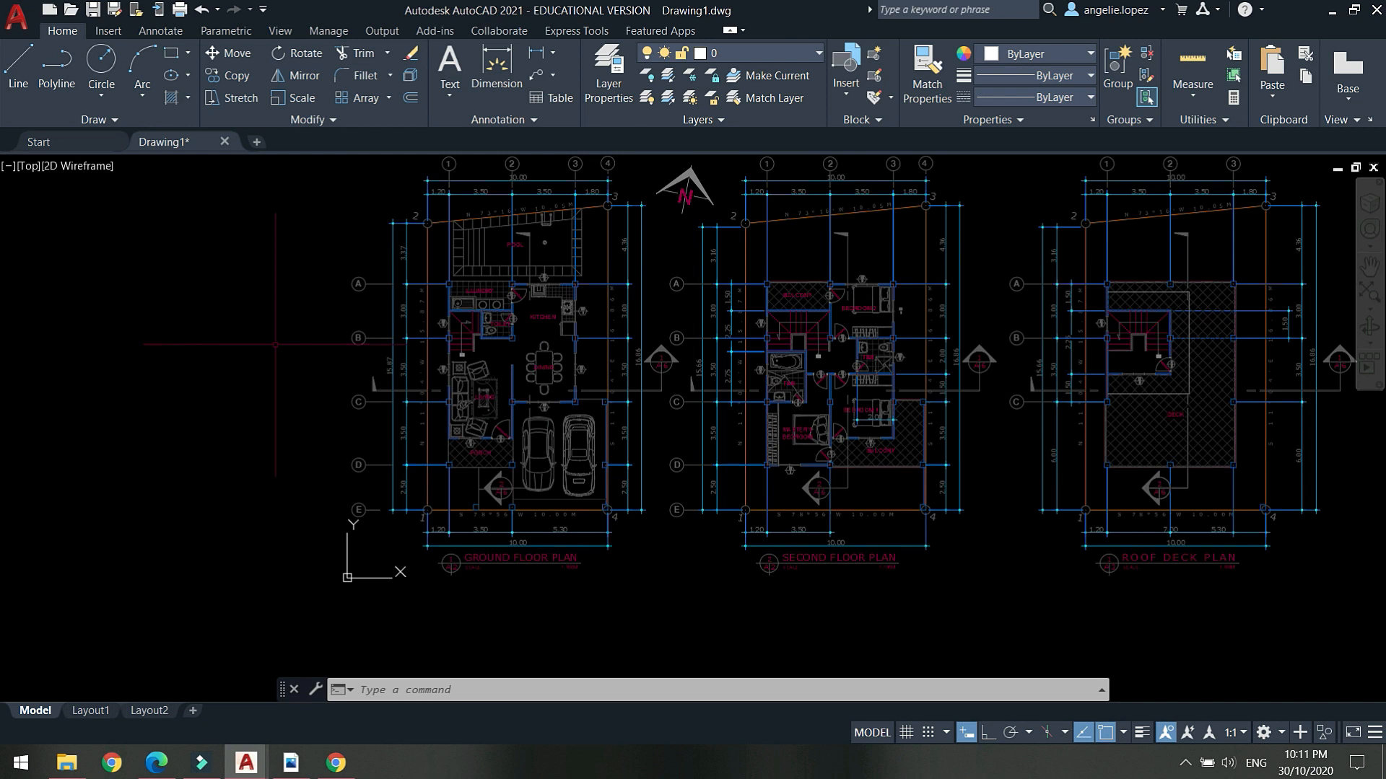
middle_click_drag(359, 402, 393, 422)
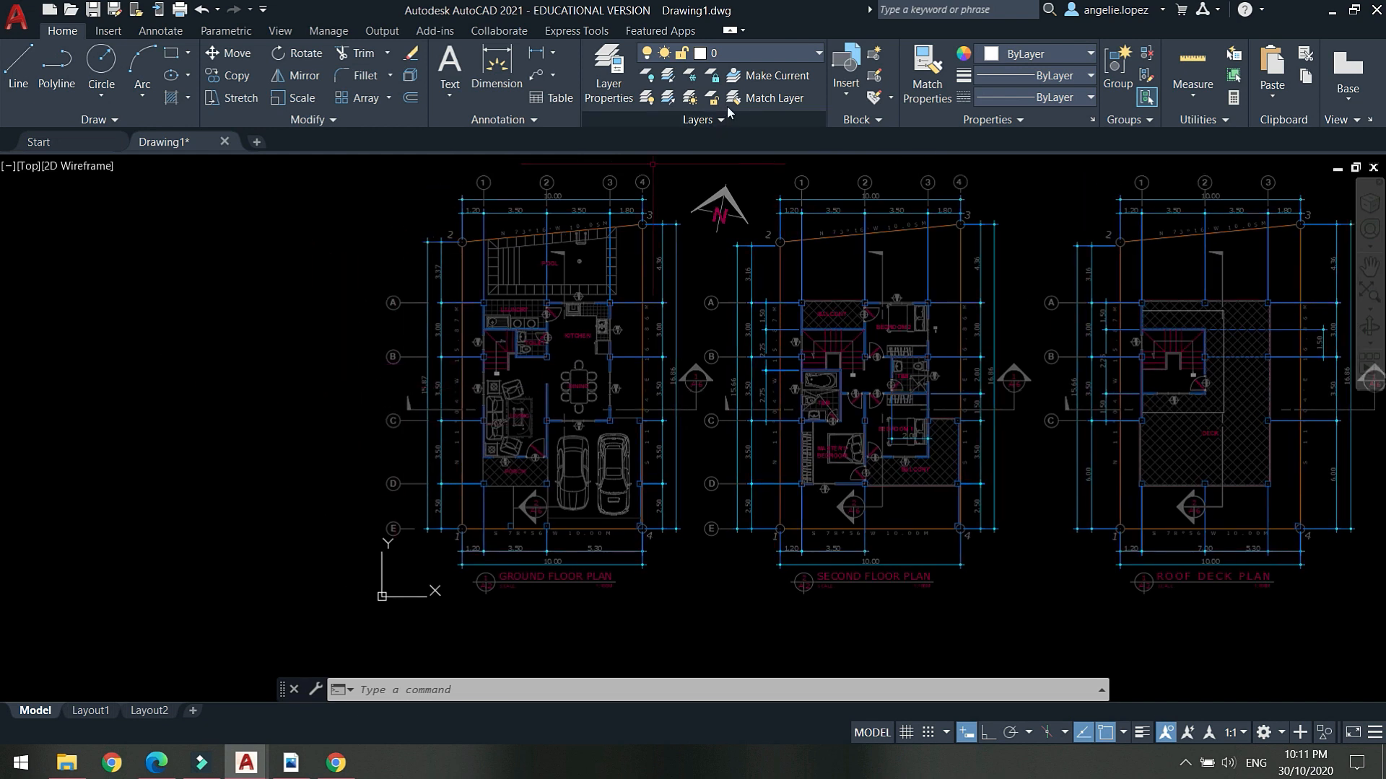
left_click(744, 54)
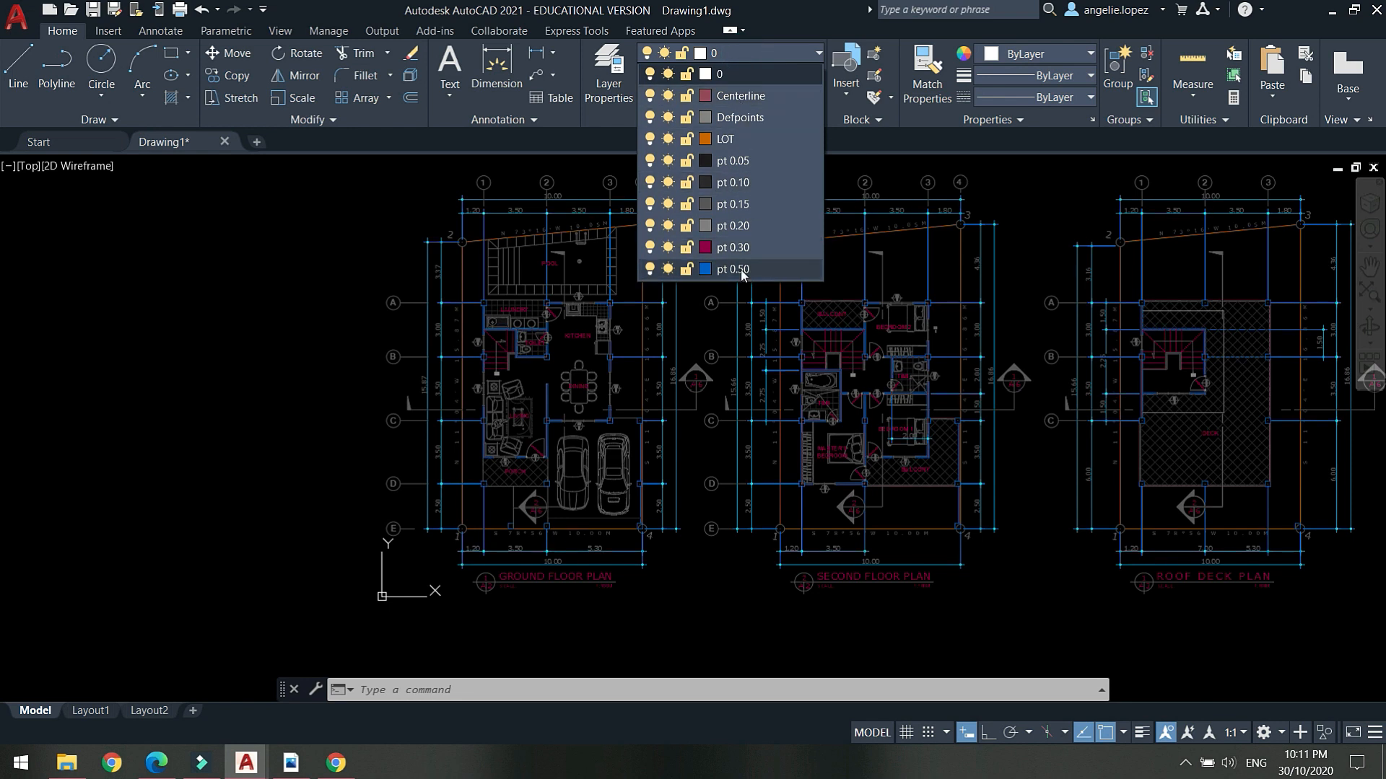
left_click(324, 256)
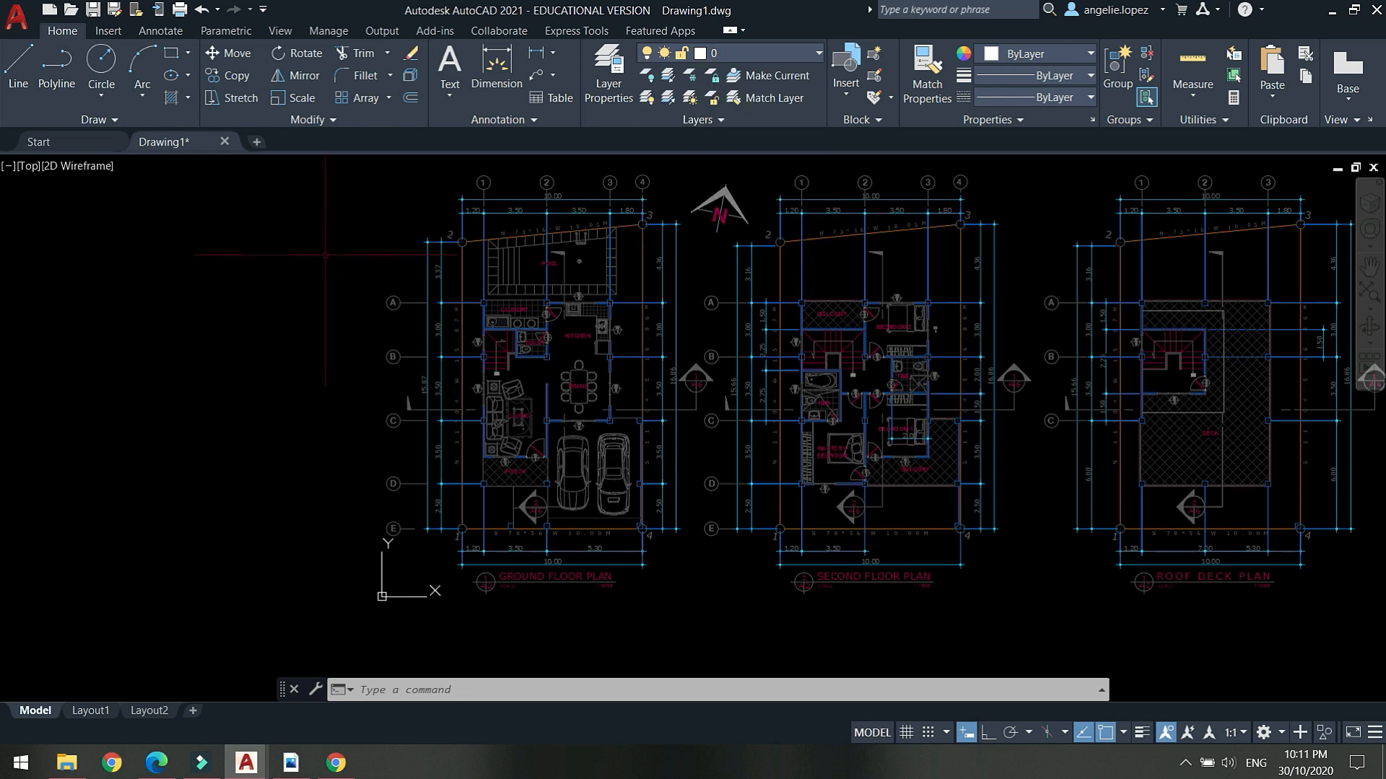
Turn layers pt 0.50, pt 0.30, pt 0.20, pt 0.15 and pt 0.10 off and back on, one at a time, to check their objects.
left_click(789, 54)
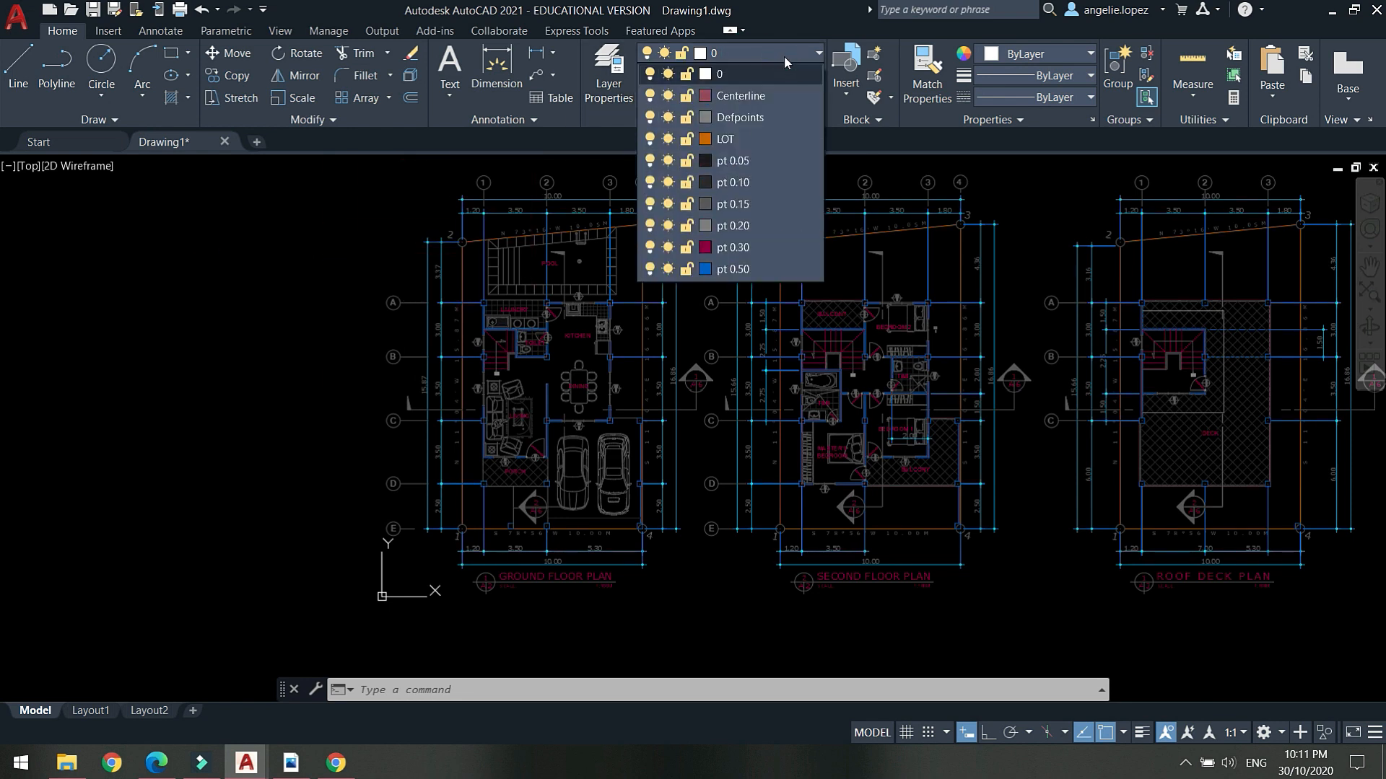
left_click(650, 269)
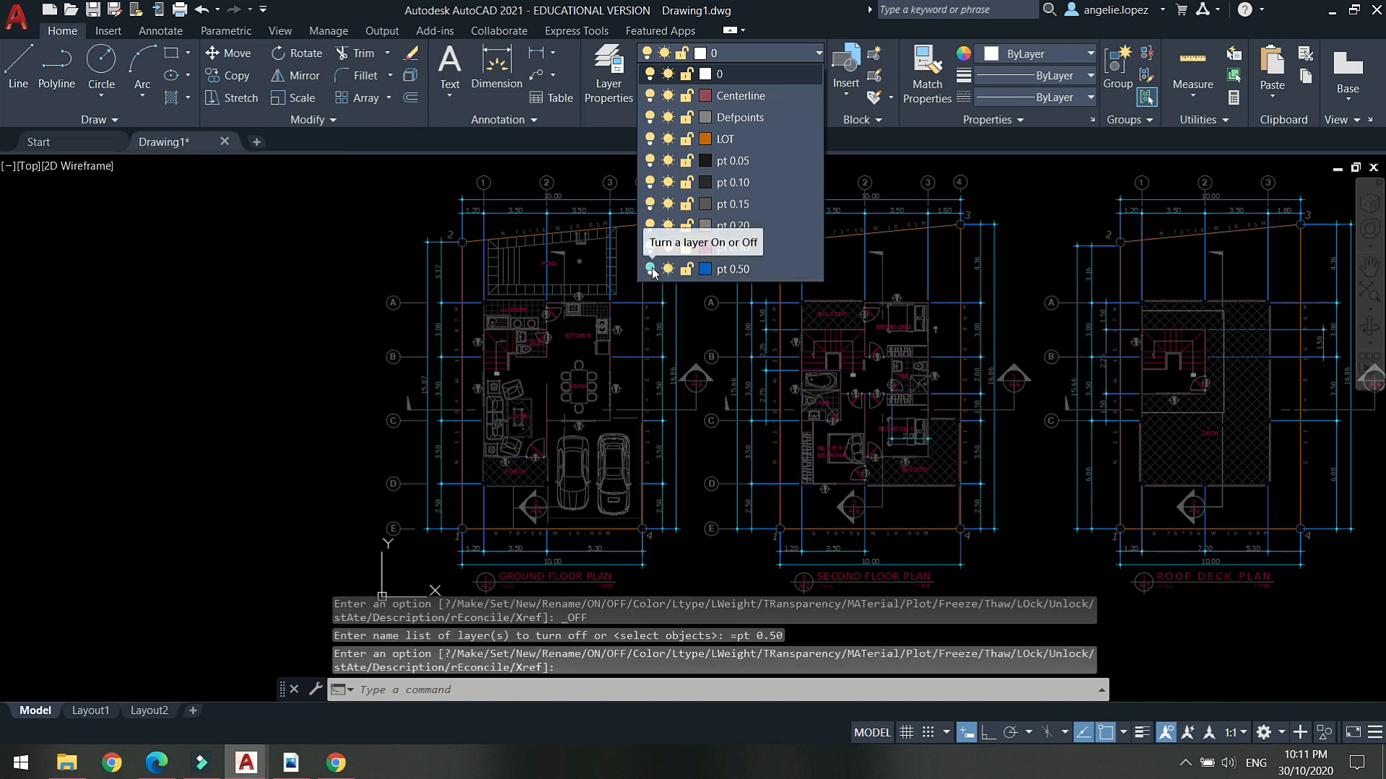
left_click(650, 269)
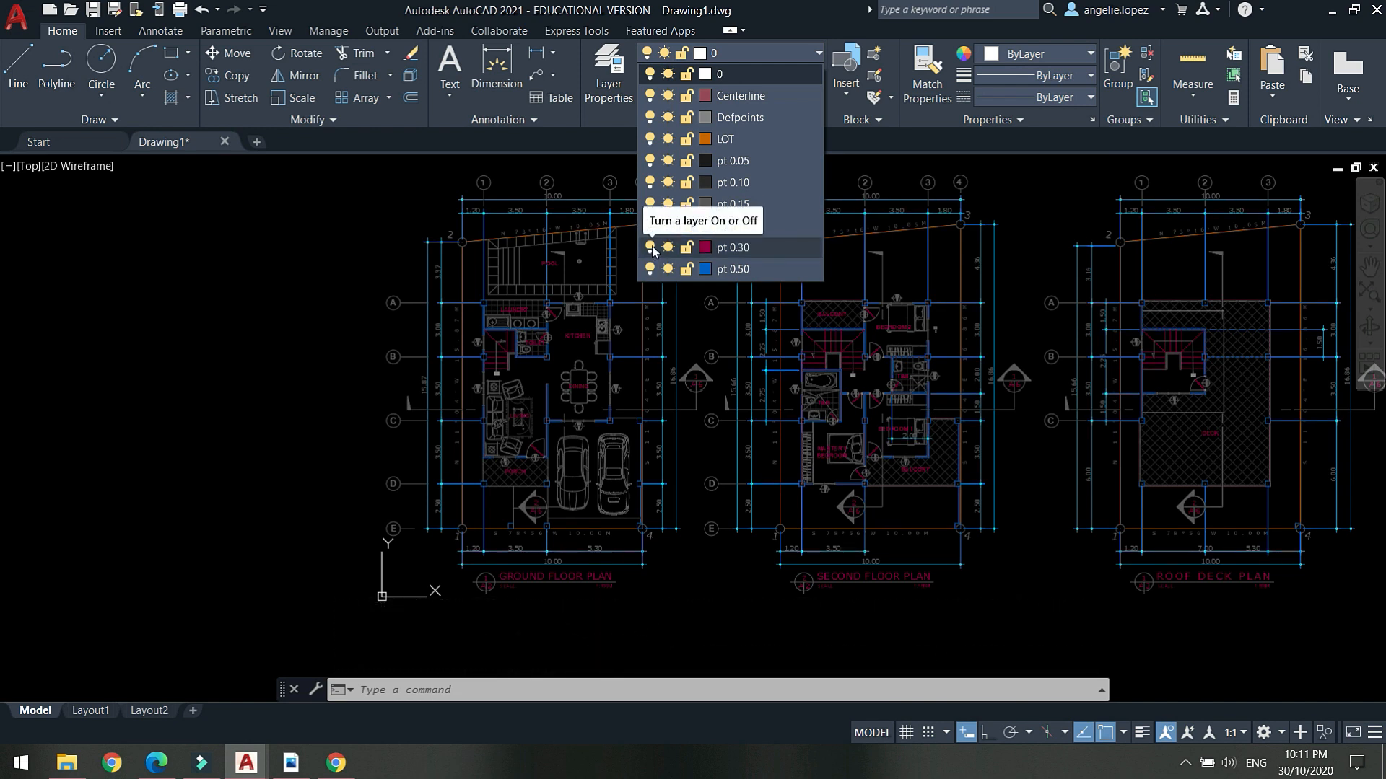
left_click(650, 247)
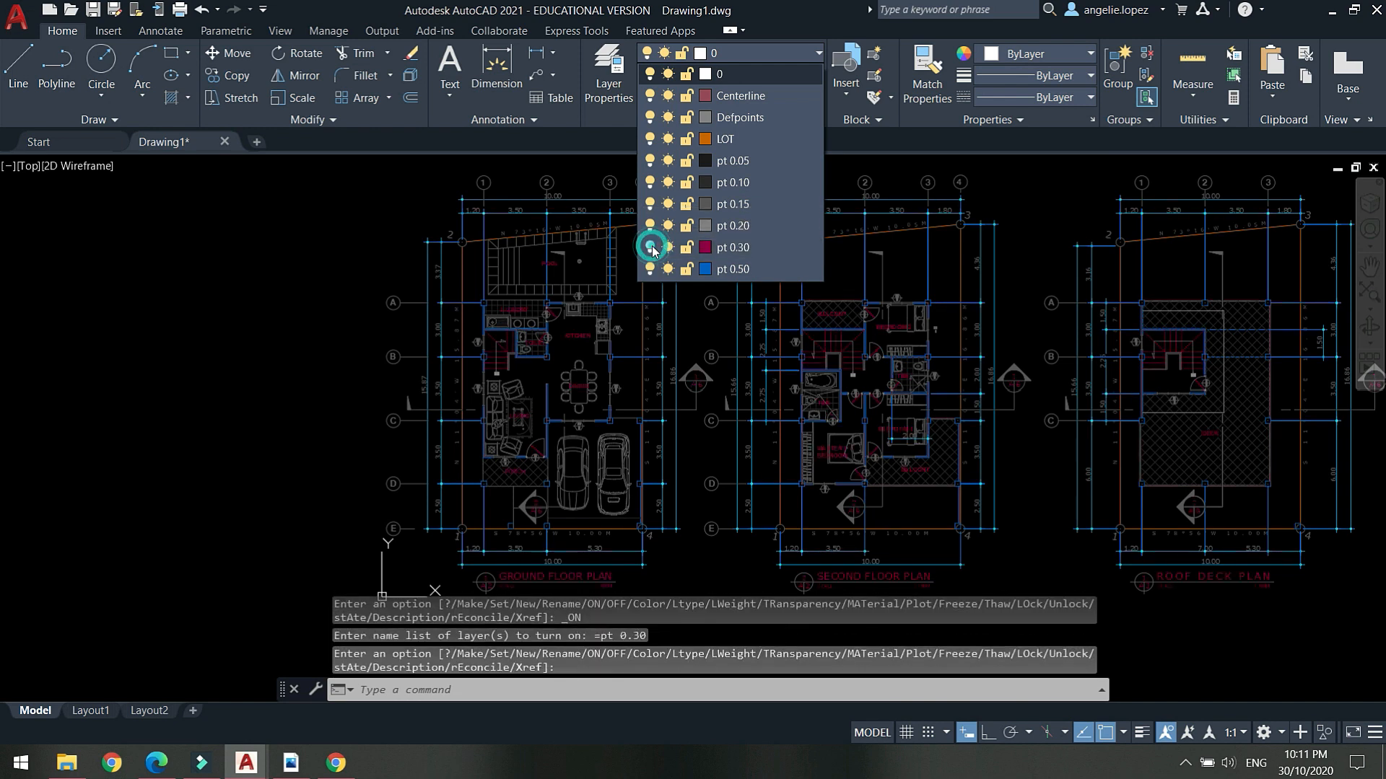
left_click(649, 227)
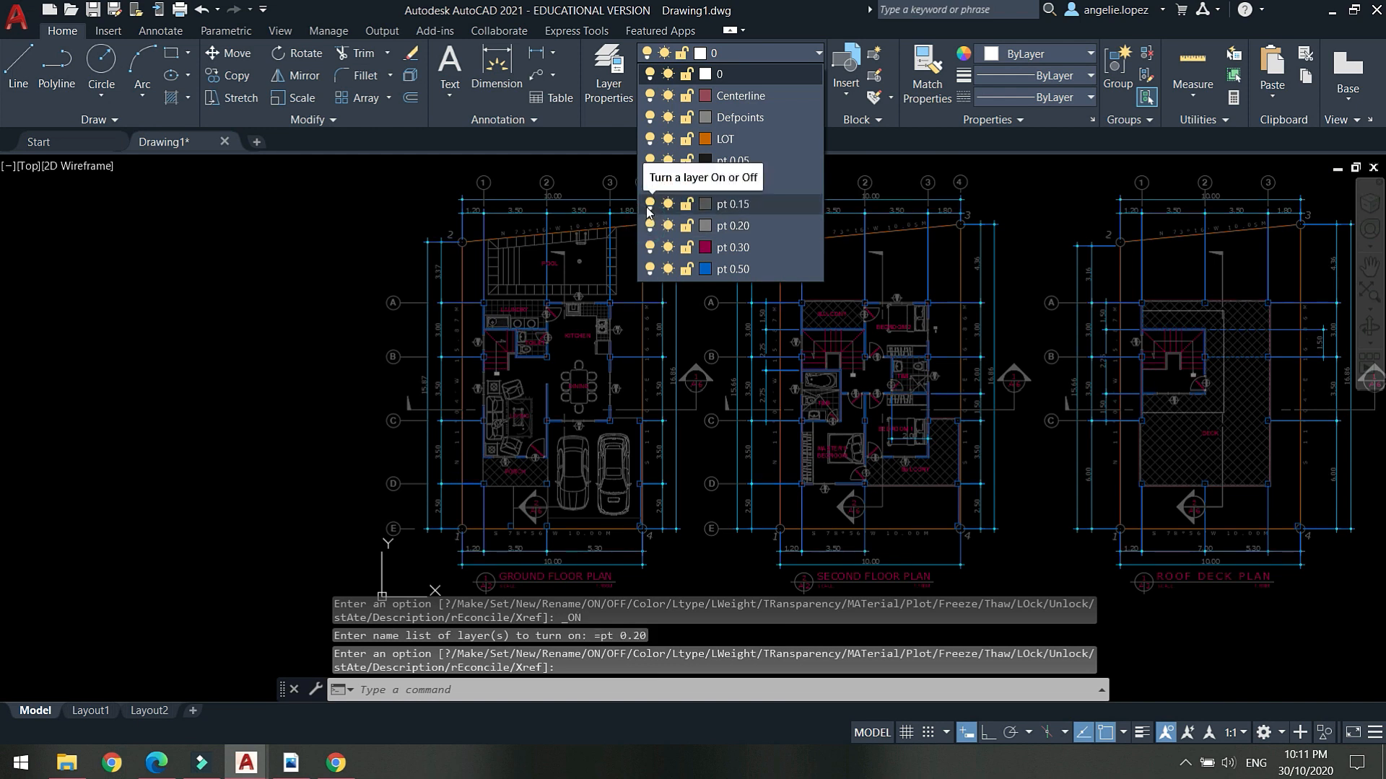
left_click(650, 208)
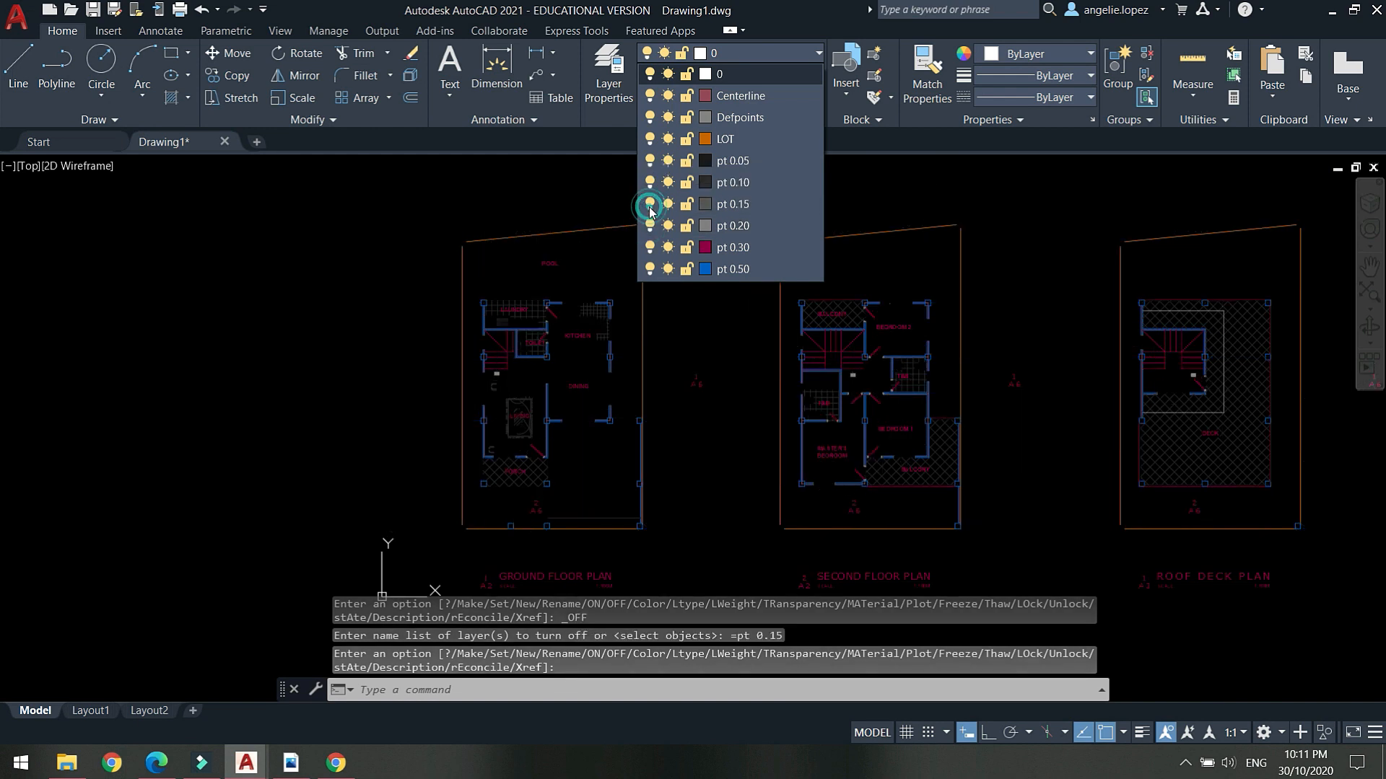
left_click(650, 208)
left_click(651, 185)
left_click(651, 184)
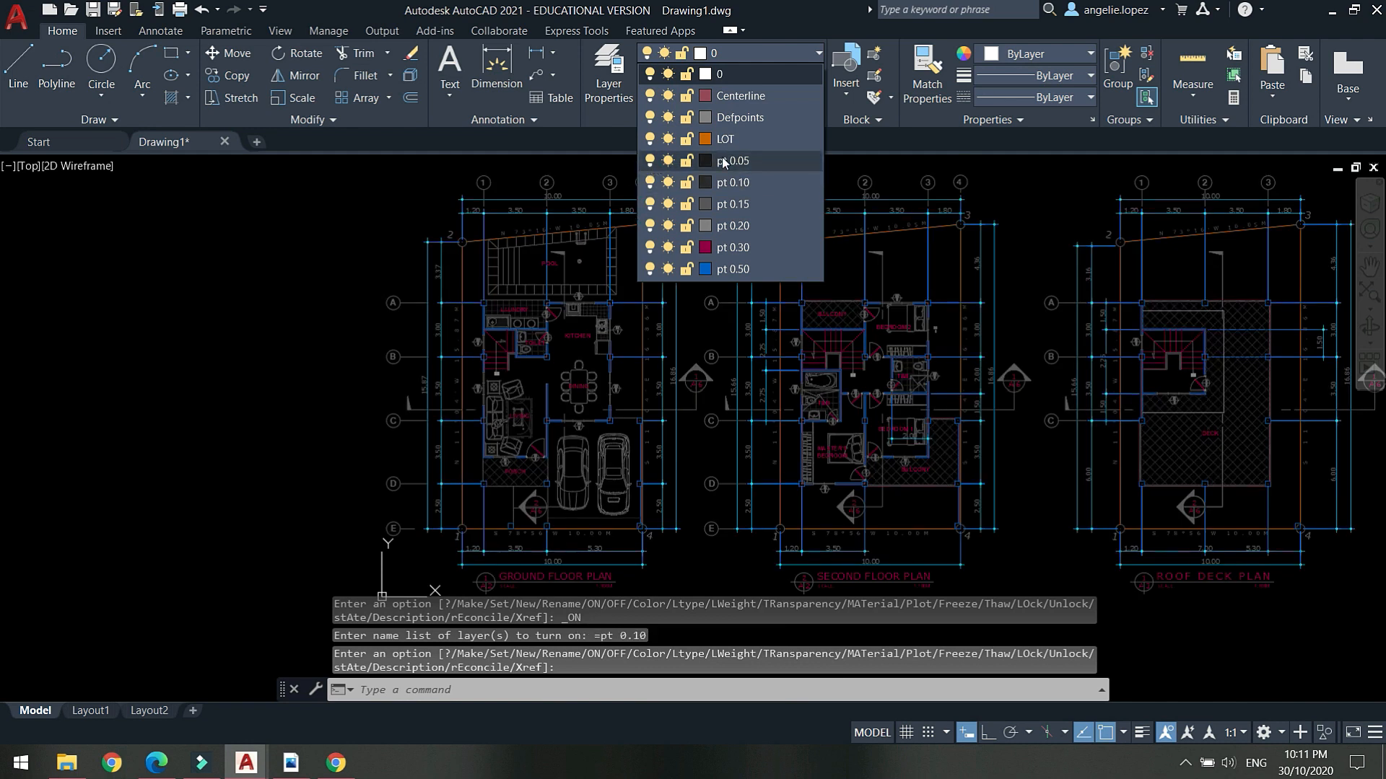
left_click(427, 198)
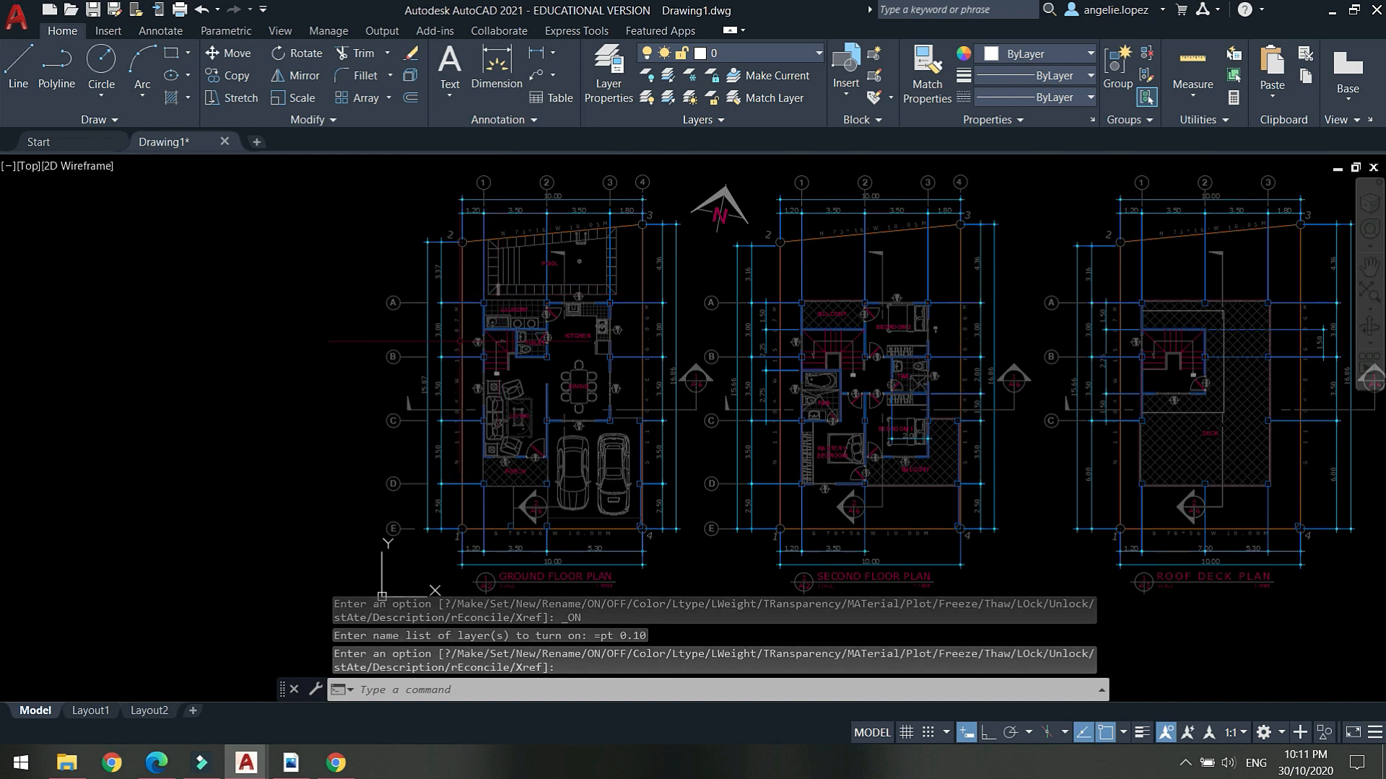
Switch to the AutoCAD window with AutoCAD Layer.dwg, review its layers in the Layer Properties Manager, and close the manager.
mouse_move(246, 763)
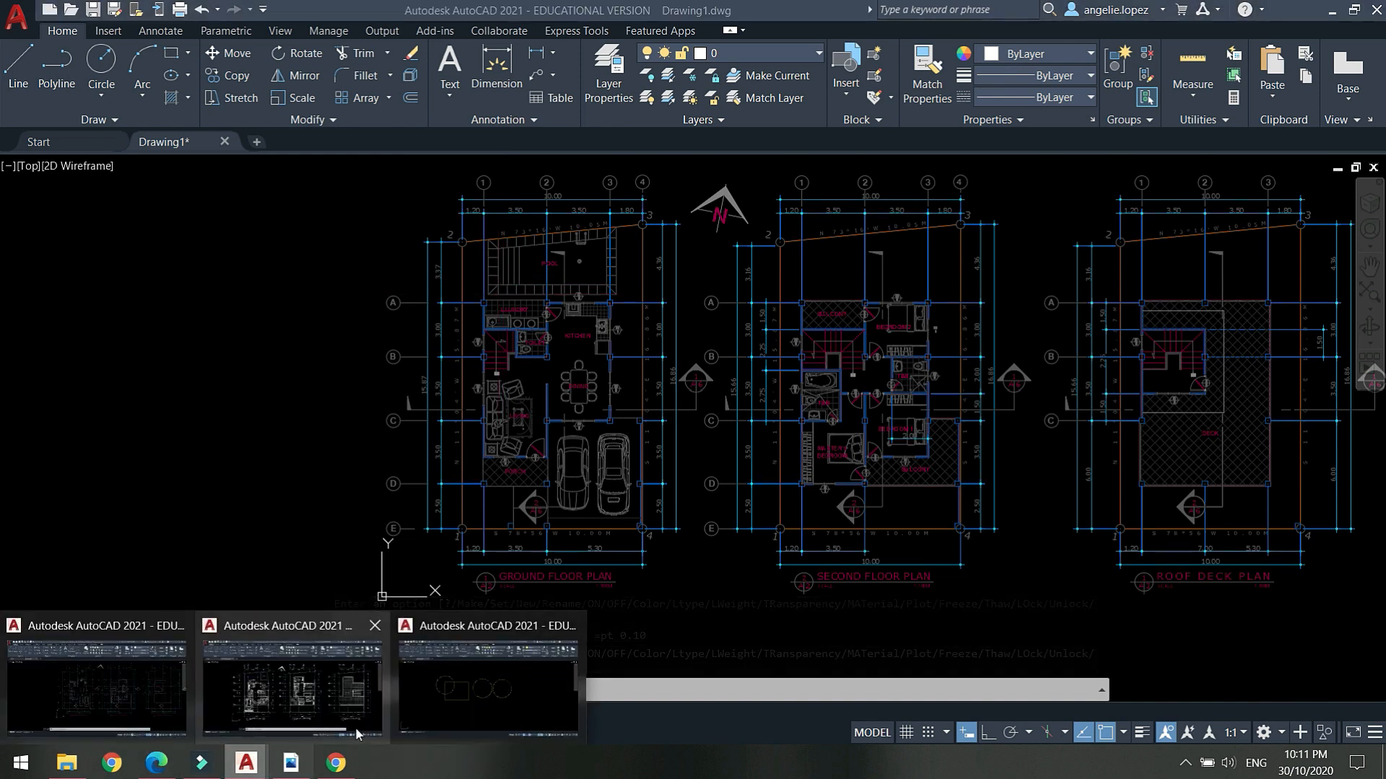
left_click(312, 704)
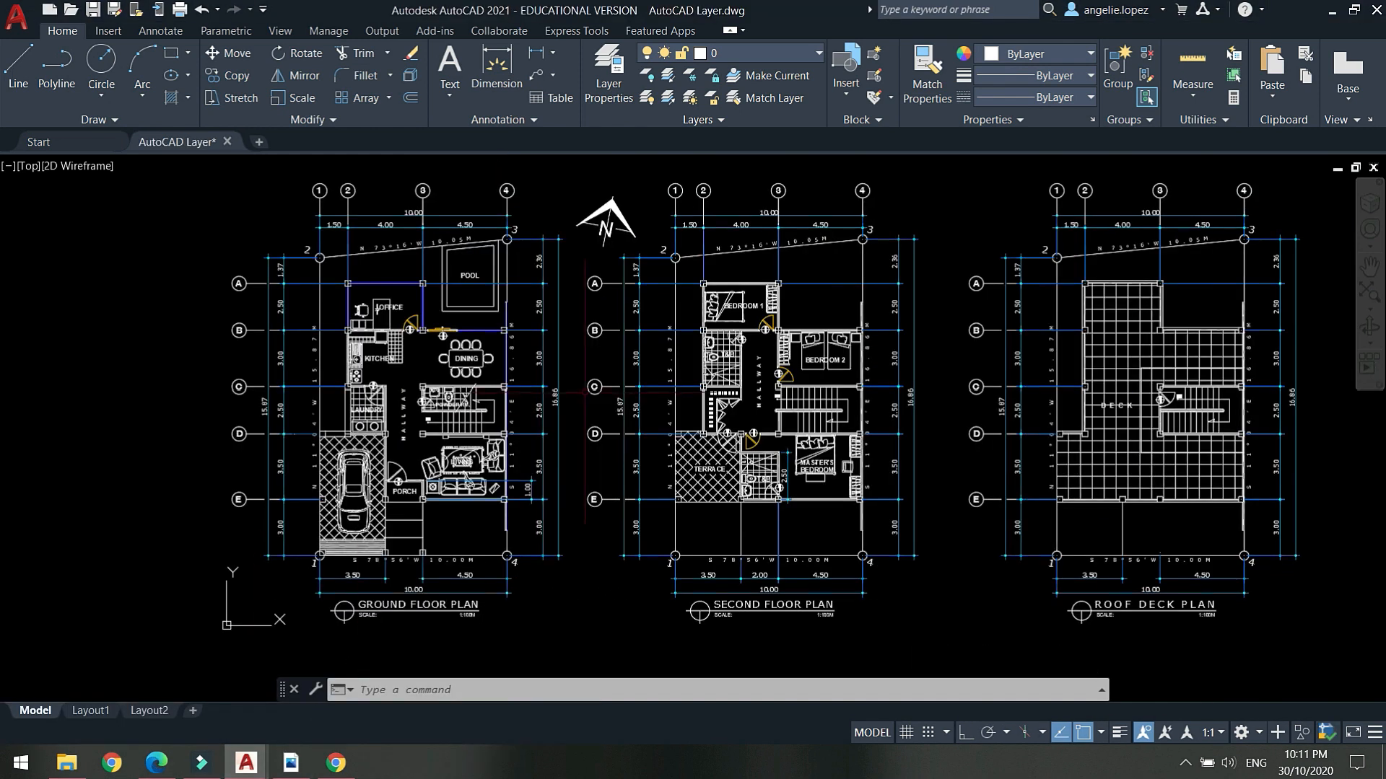
left_click(612, 87)
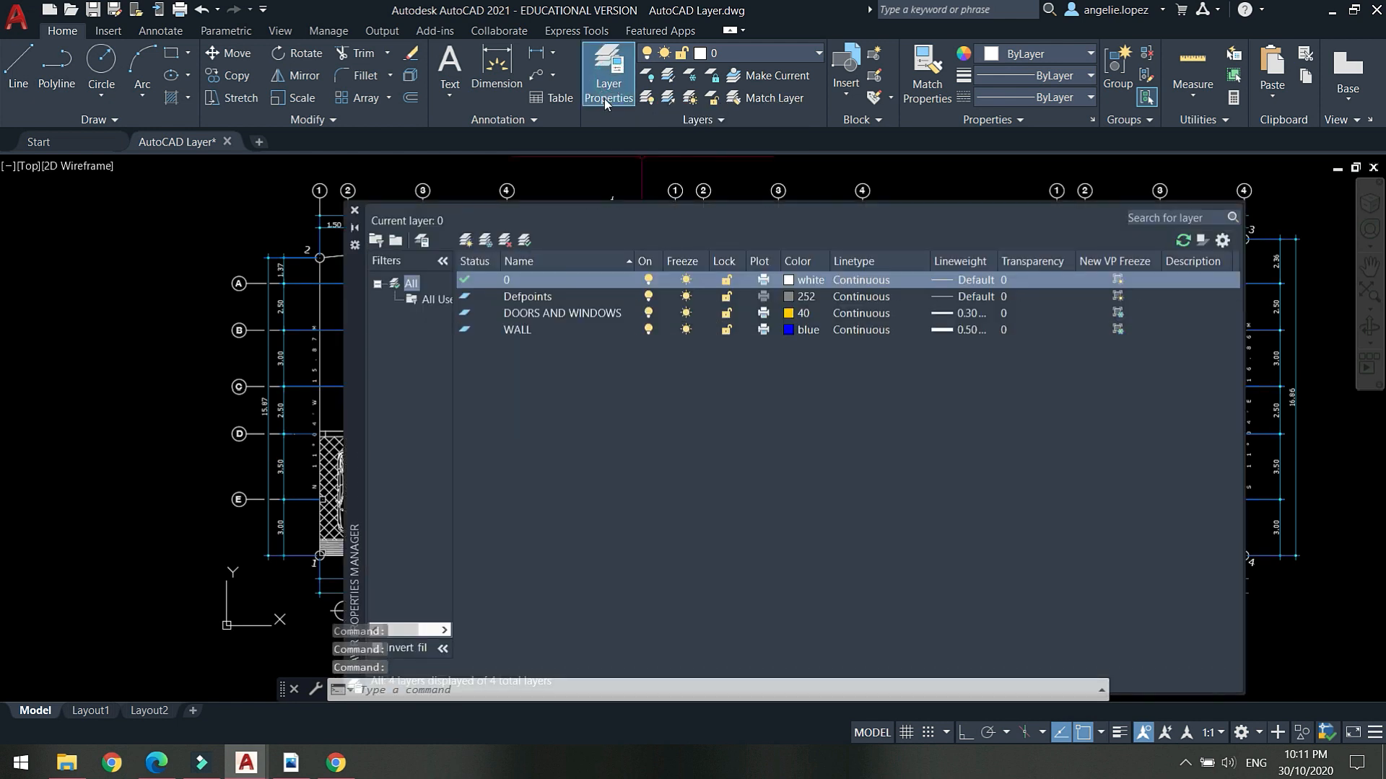
left_click(360, 209)
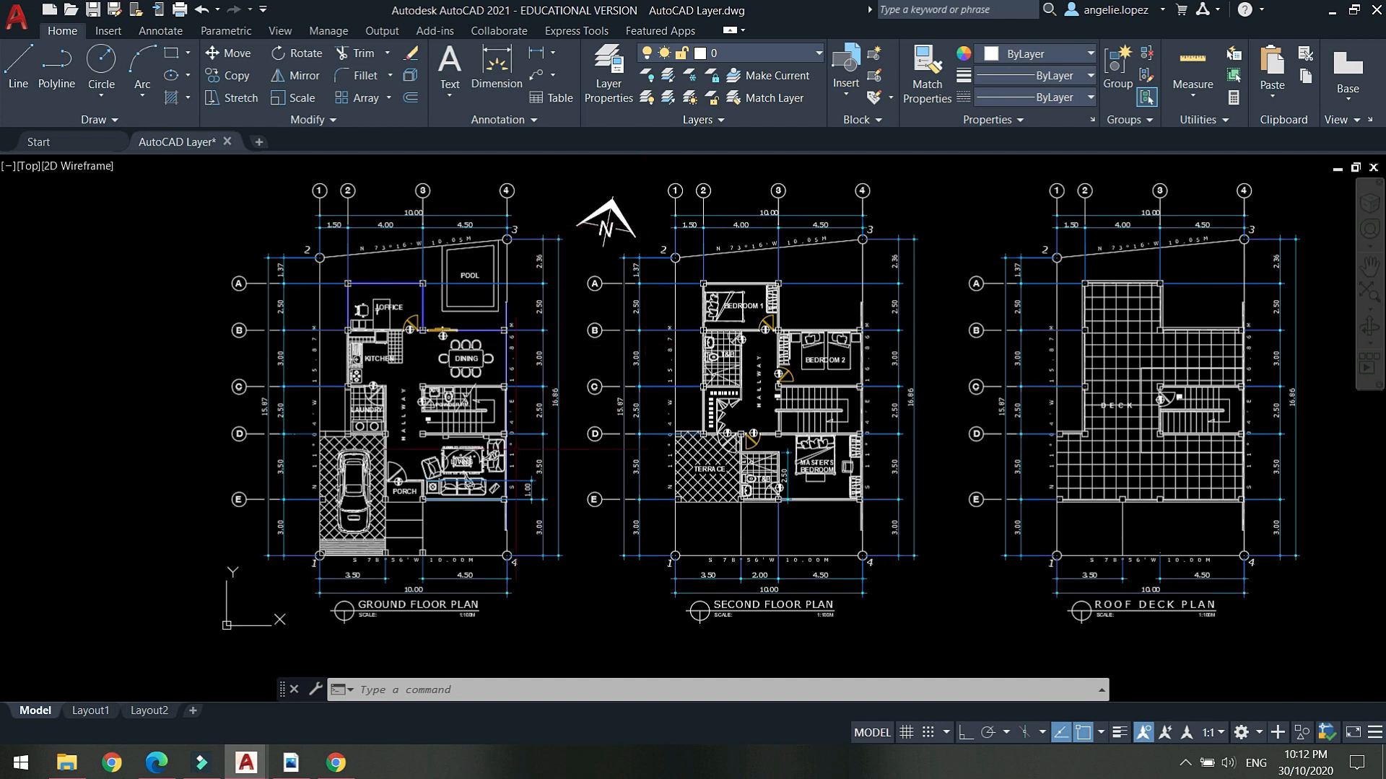
Switch back to the AutoCAD window with Drawing1.dwg and look over its layer list and three floor plans.
mouse_move(245, 760)
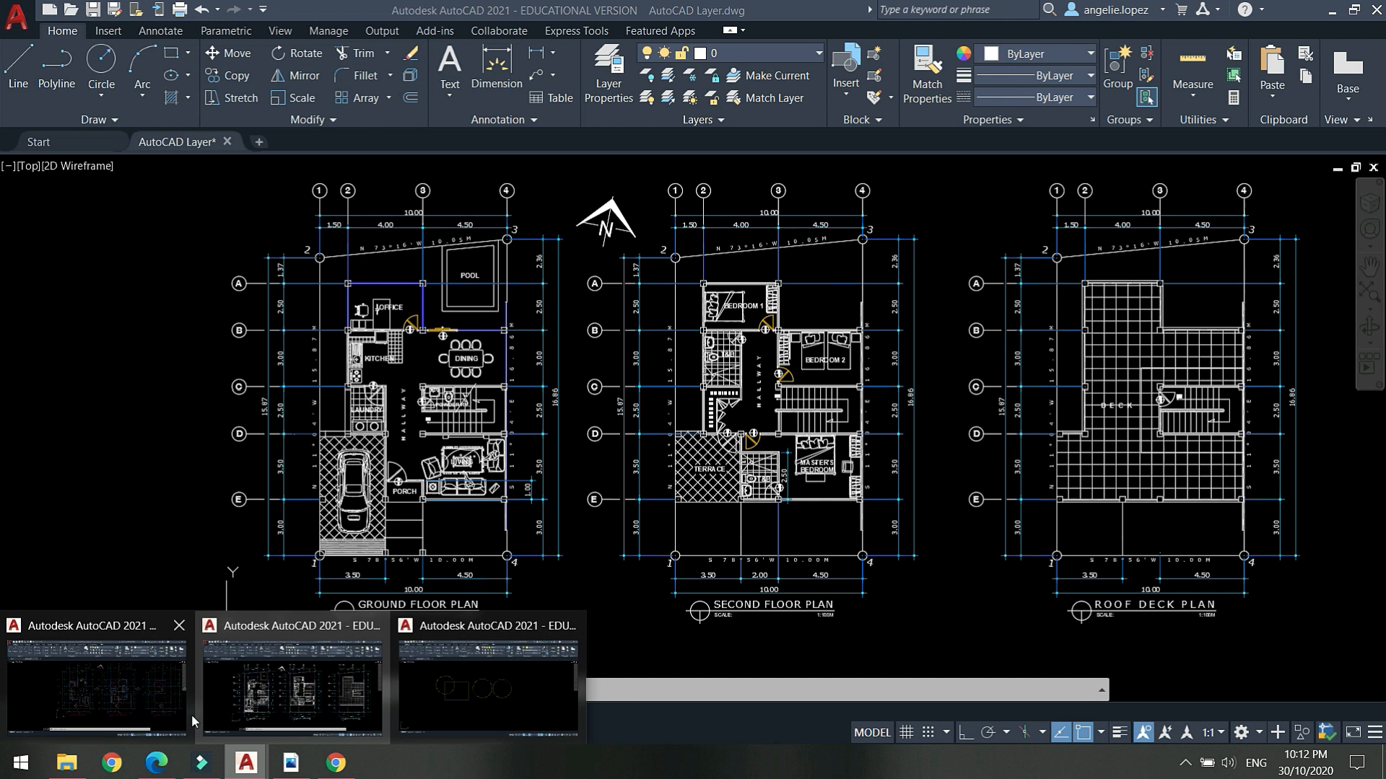
left_click(129, 736)
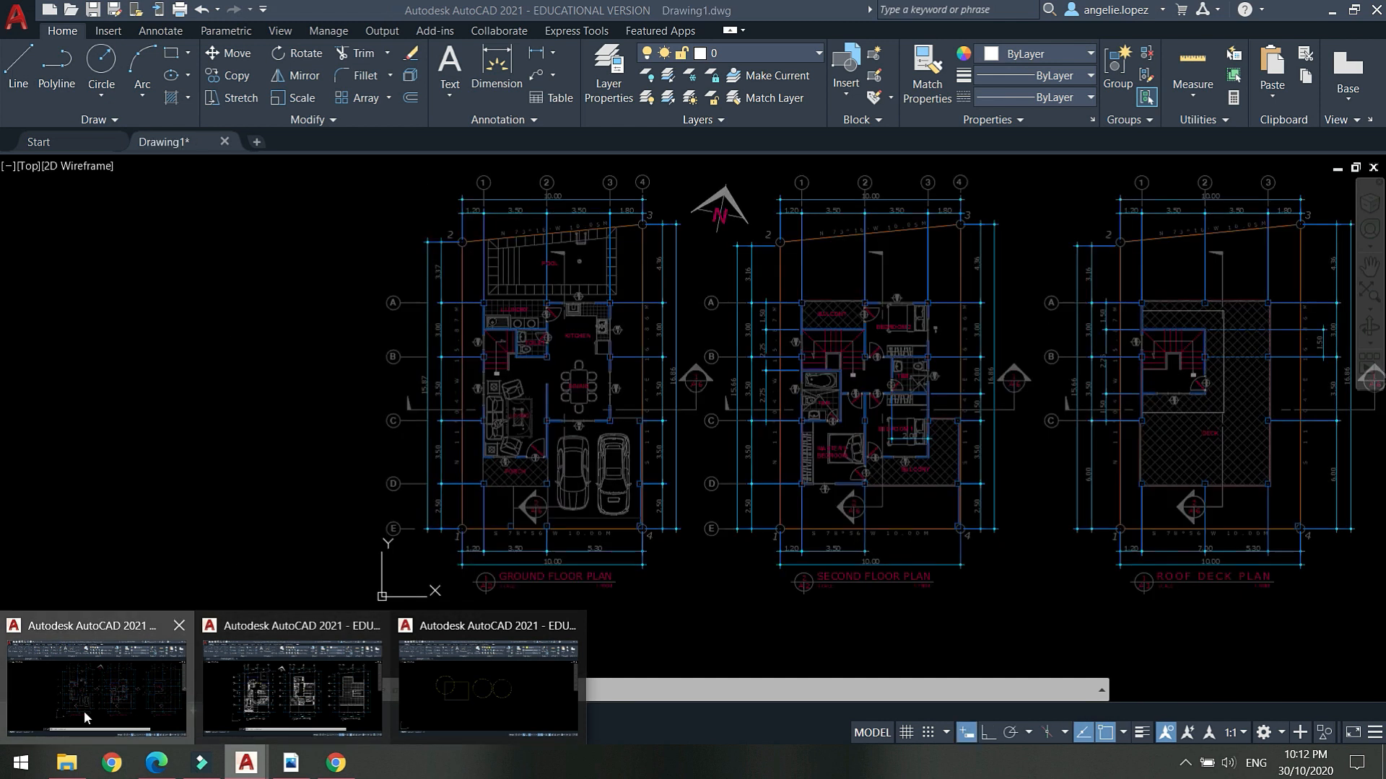
left_click(757, 53)
left_click(195, 314)
middle_click_drag(814, 393, 761, 390)
middle_click_drag(942, 514, 899, 520)
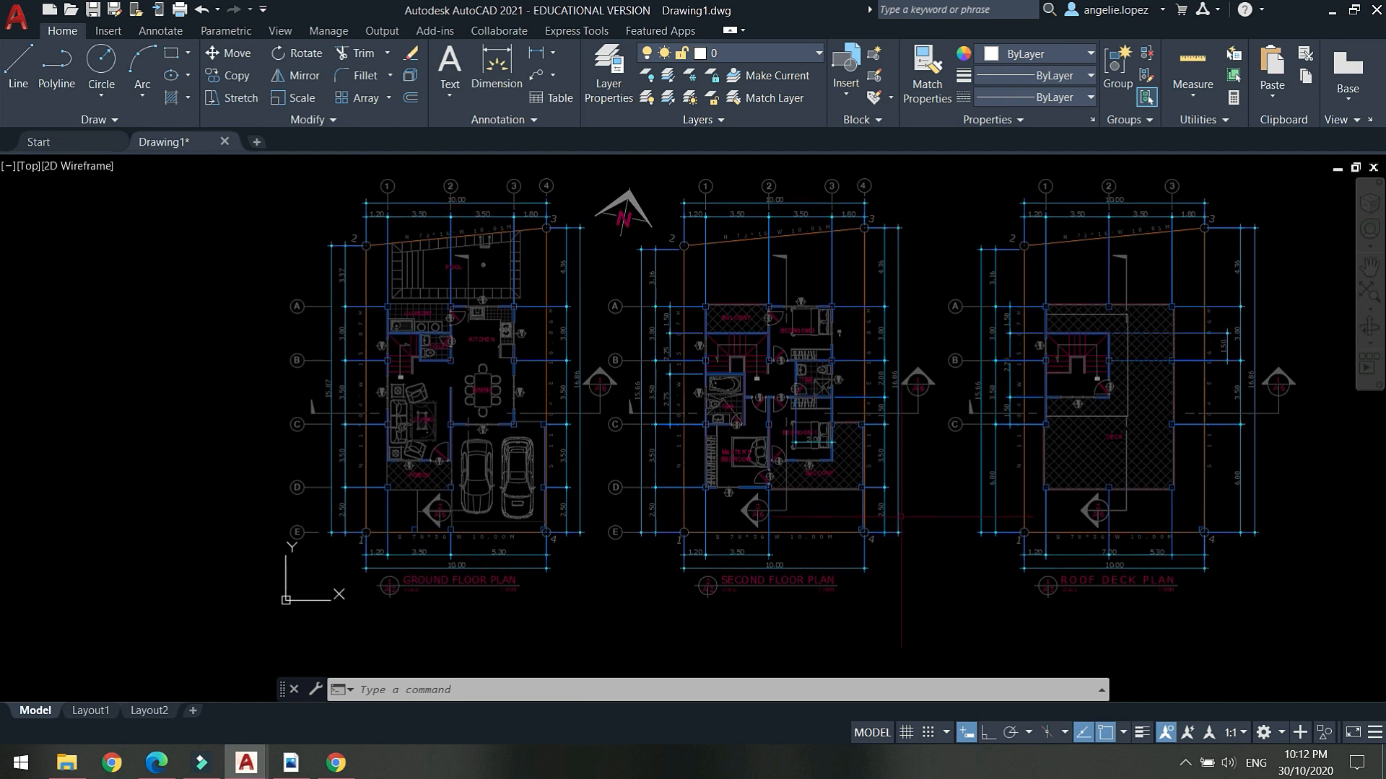
Turn on lineweight display in Drawing1.dwg and inspect the line thicknesses across all three floor plans.
left_click(1141, 733)
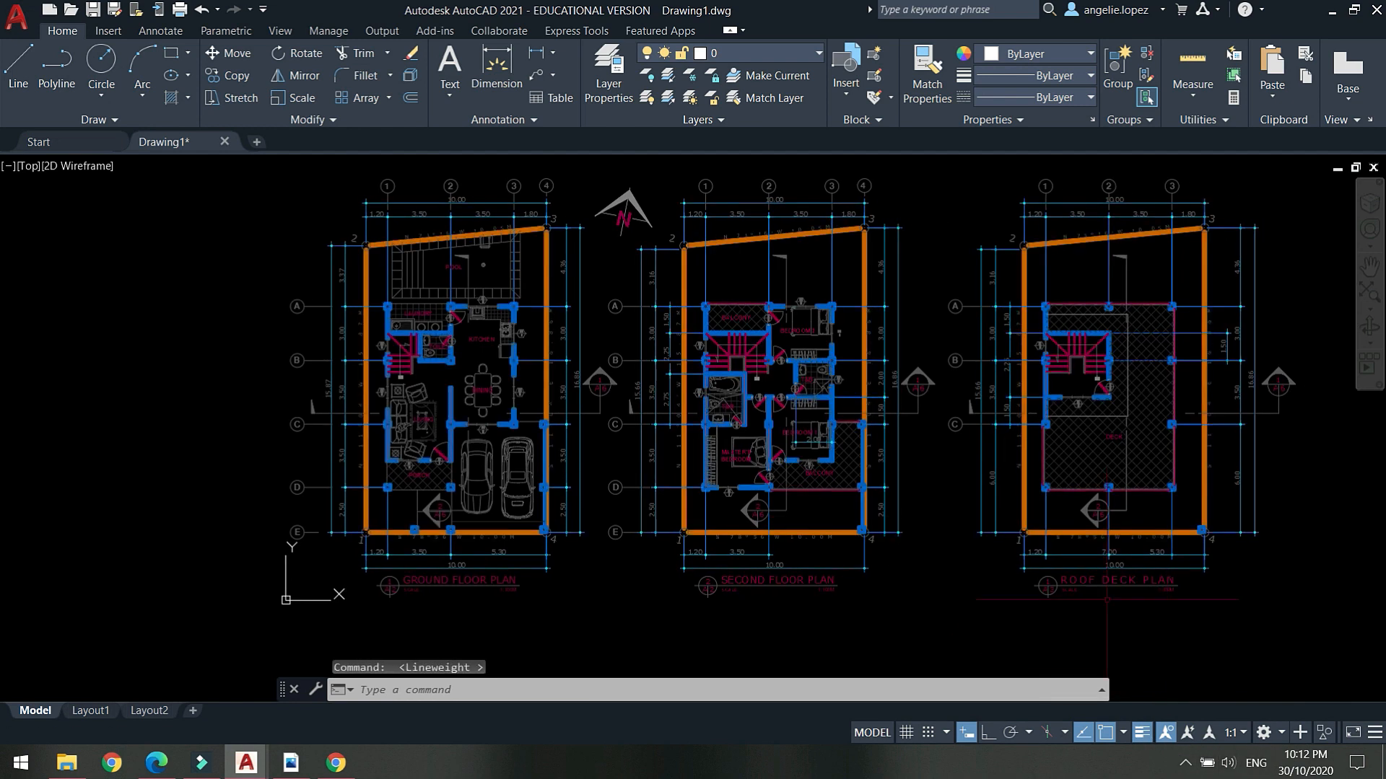
scroll(914, 367, "up", 2)
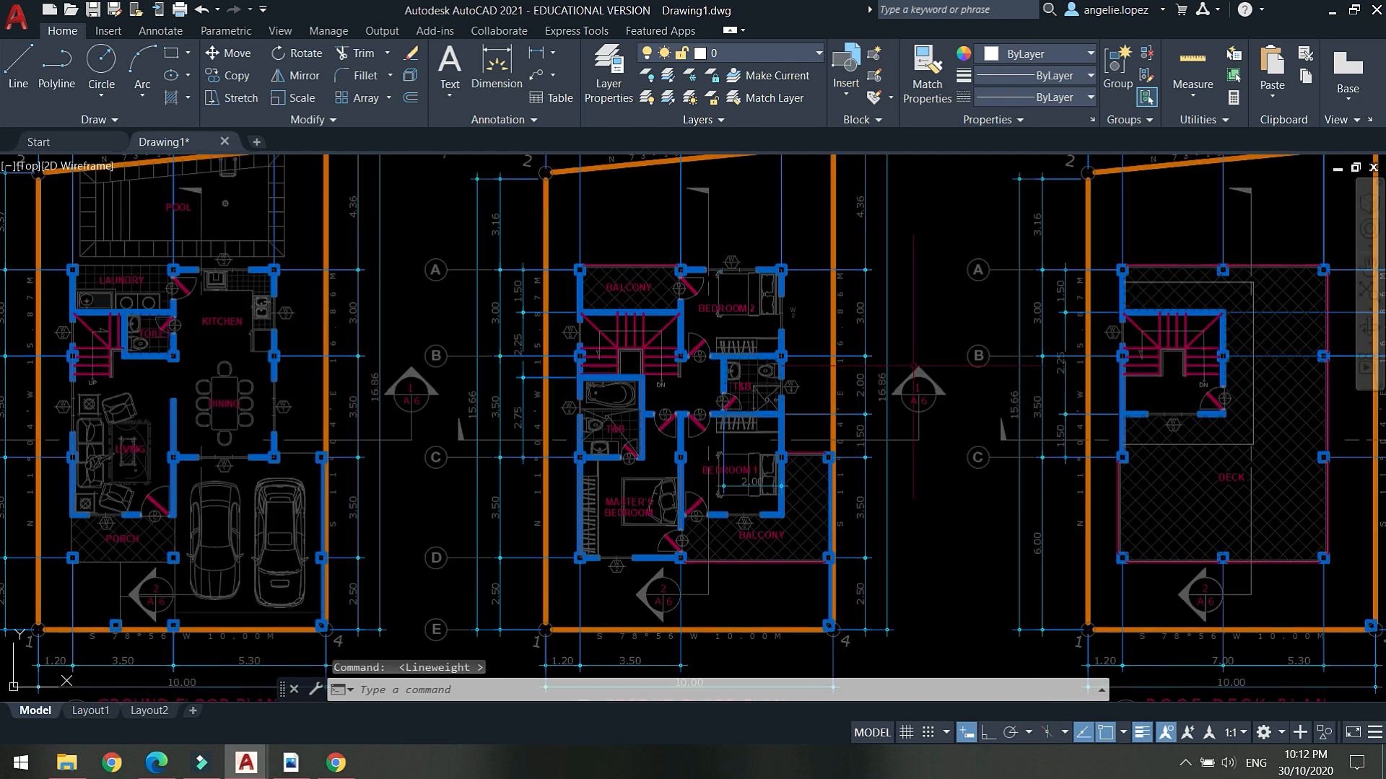
middle_click_drag(933, 476, 903, 439)
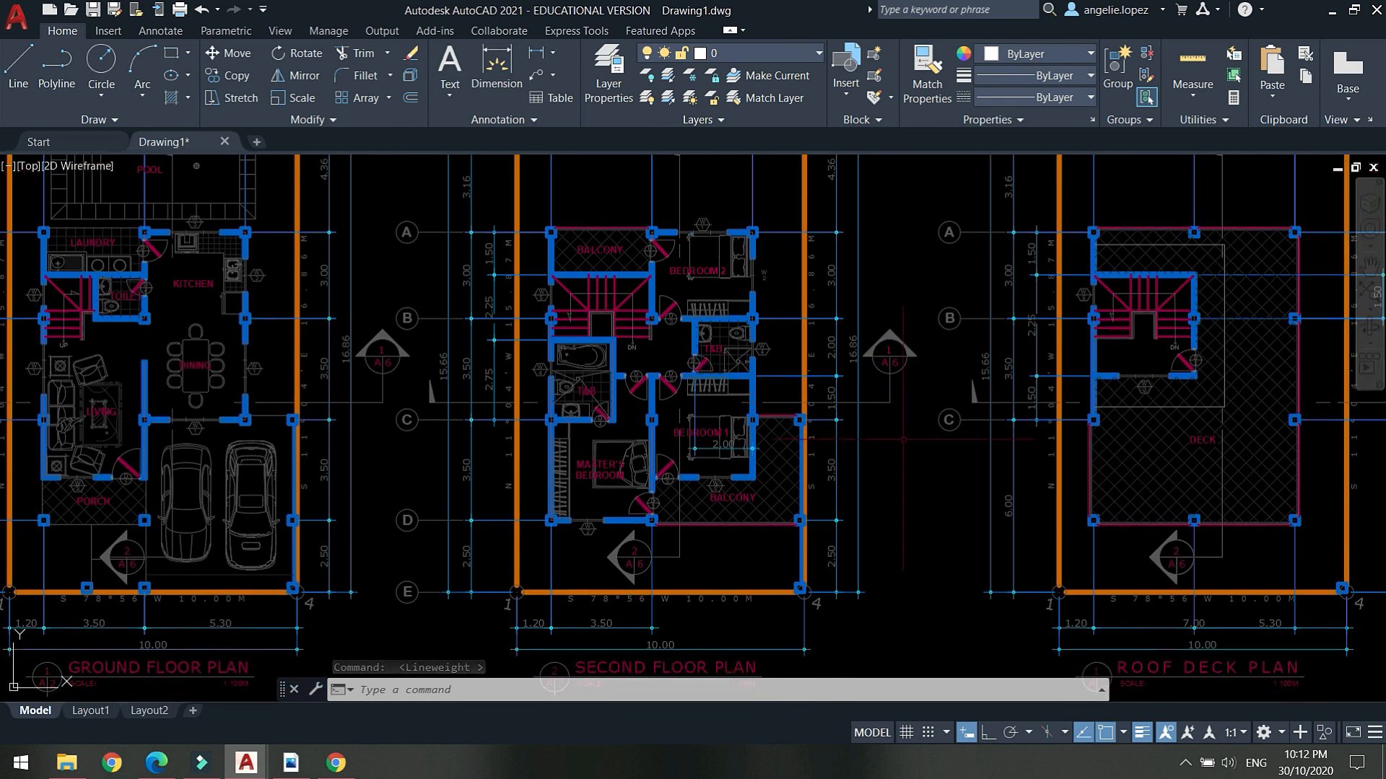
scroll(903, 439, "down", 2)
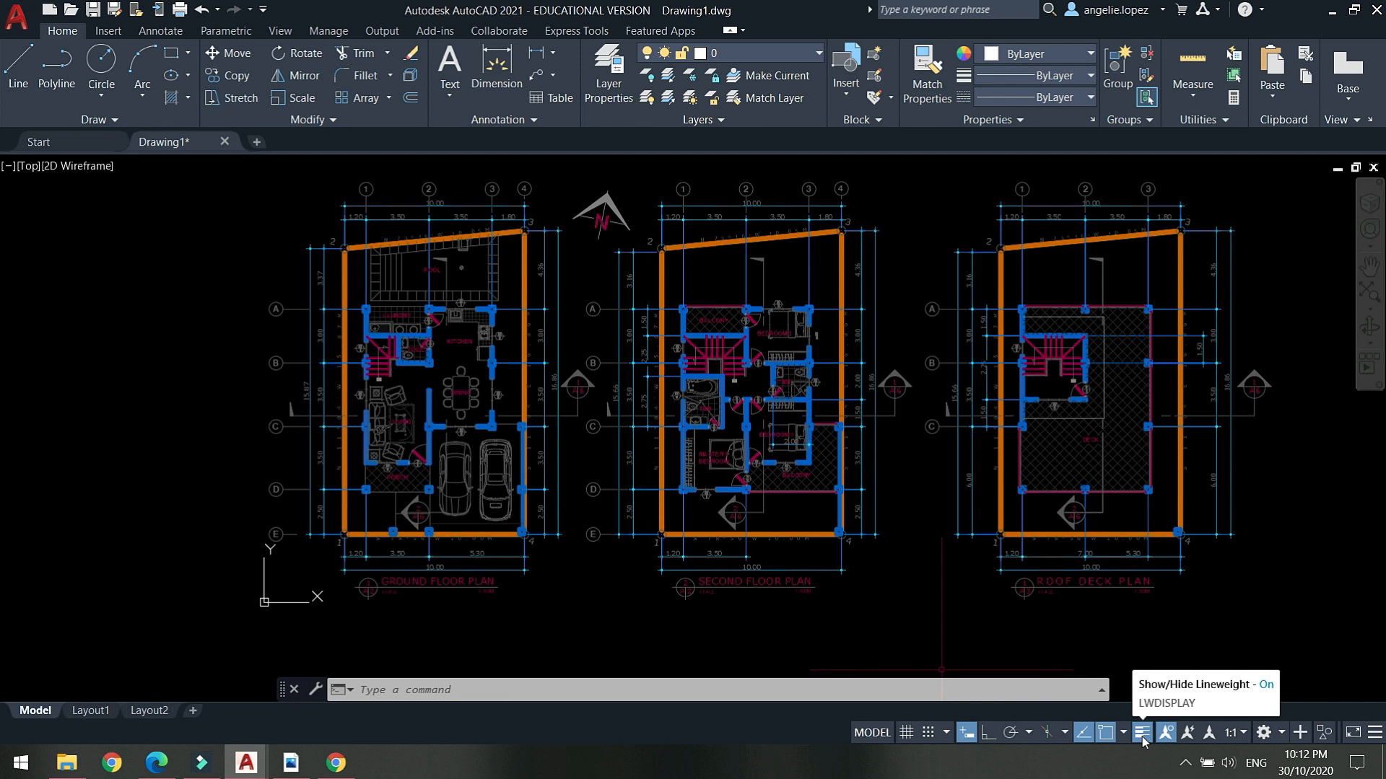
Review the ten layers' settings once more in the Layer Properties Manager, and close it.
left_click(605, 73)
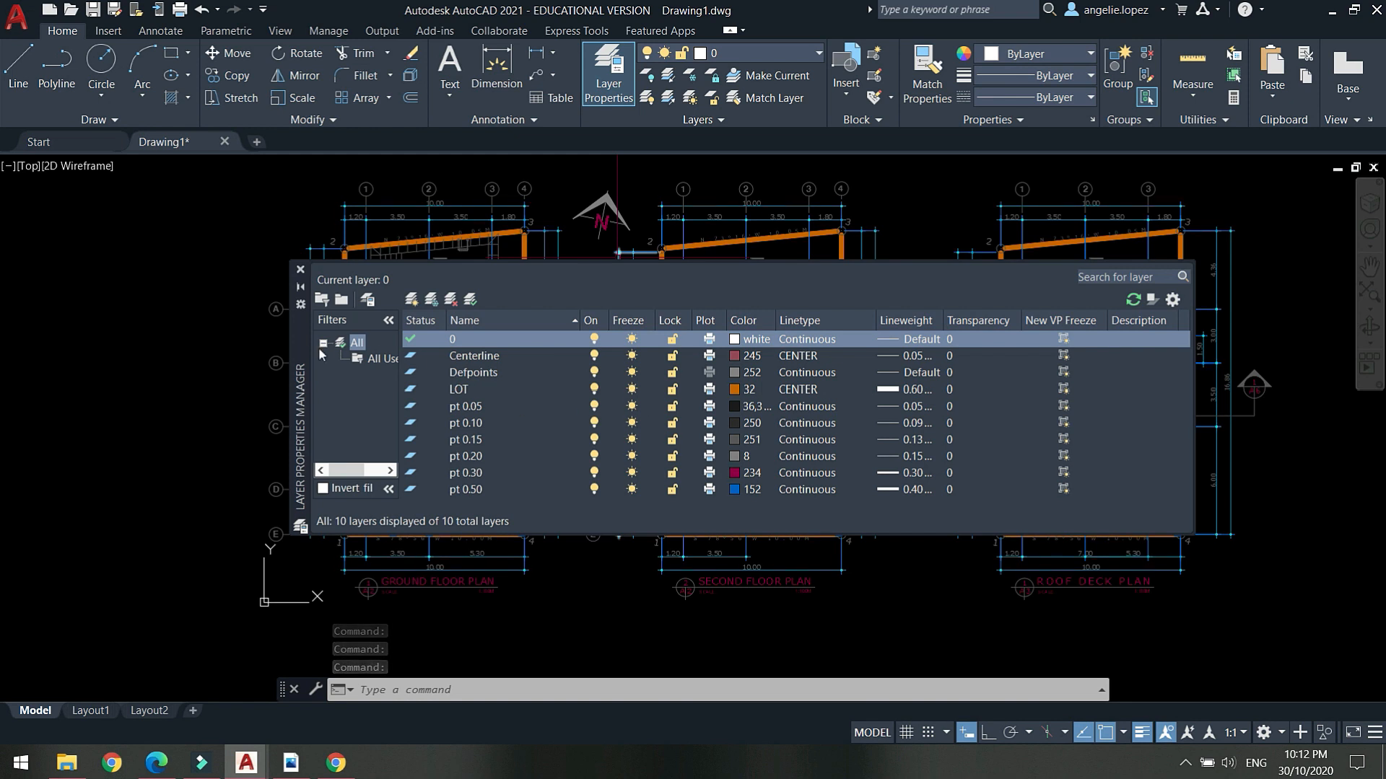
left_click_drag(300, 340, 621, 384)
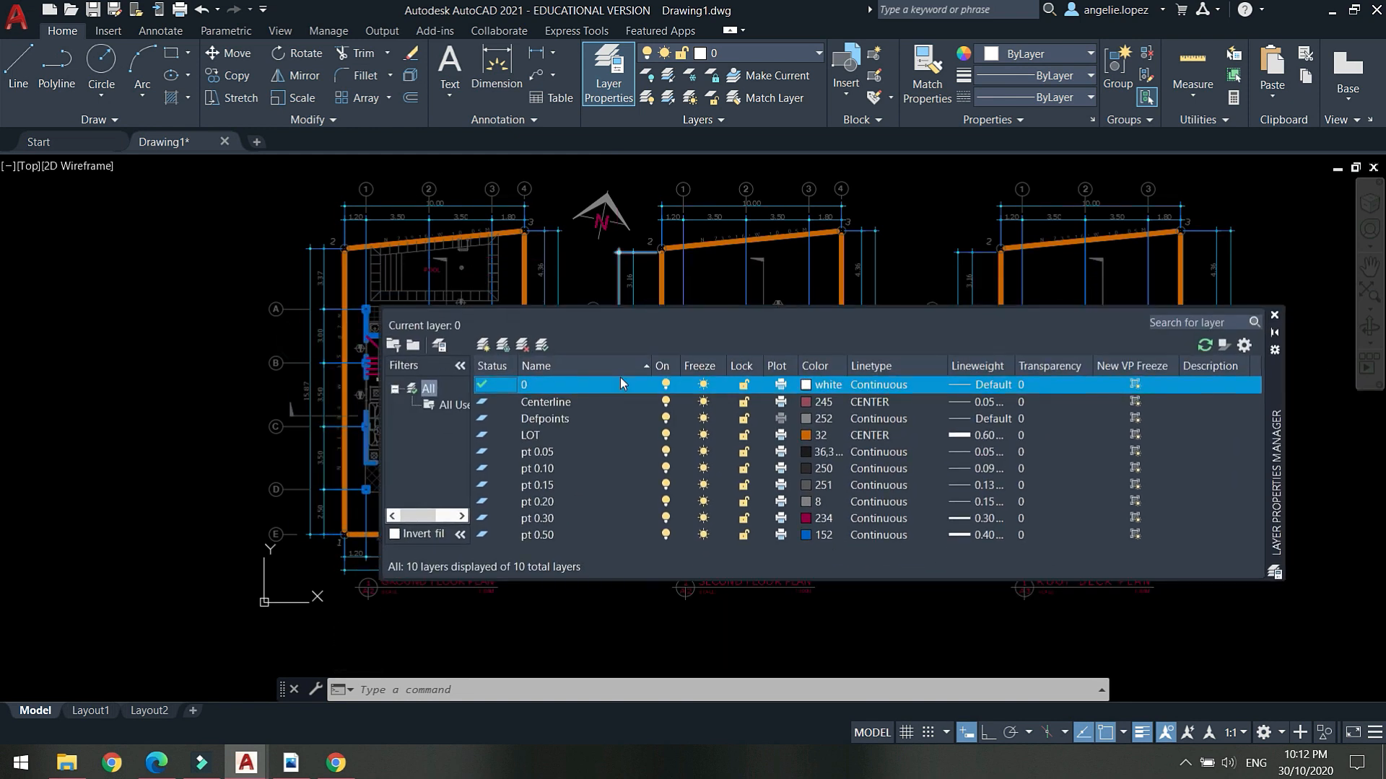
left_click(1274, 315)
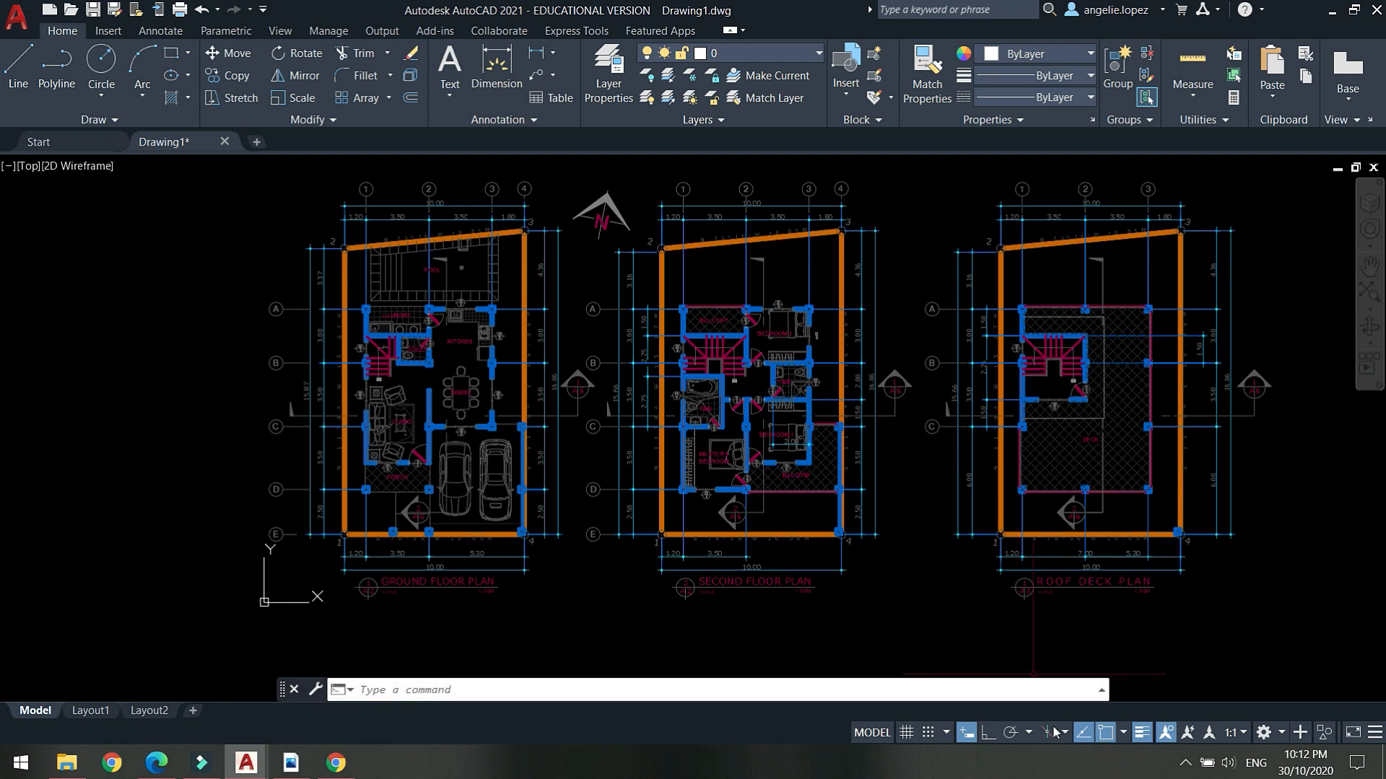
Turn off the lineweight display for the floor plans in Drawing1.dwg.
left_click(1140, 733)
middle_click_drag(593, 521, 587, 491)
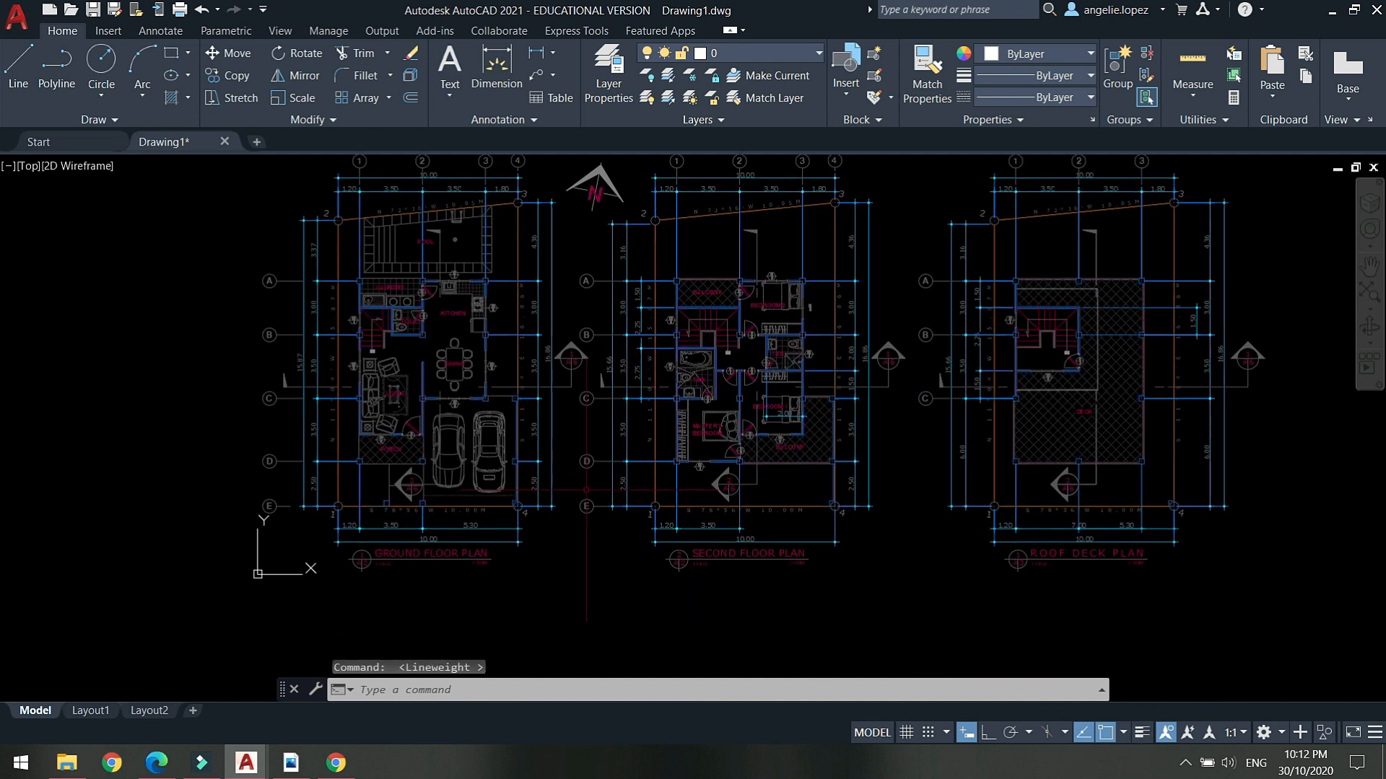
scroll(474, 472, "up", 2)
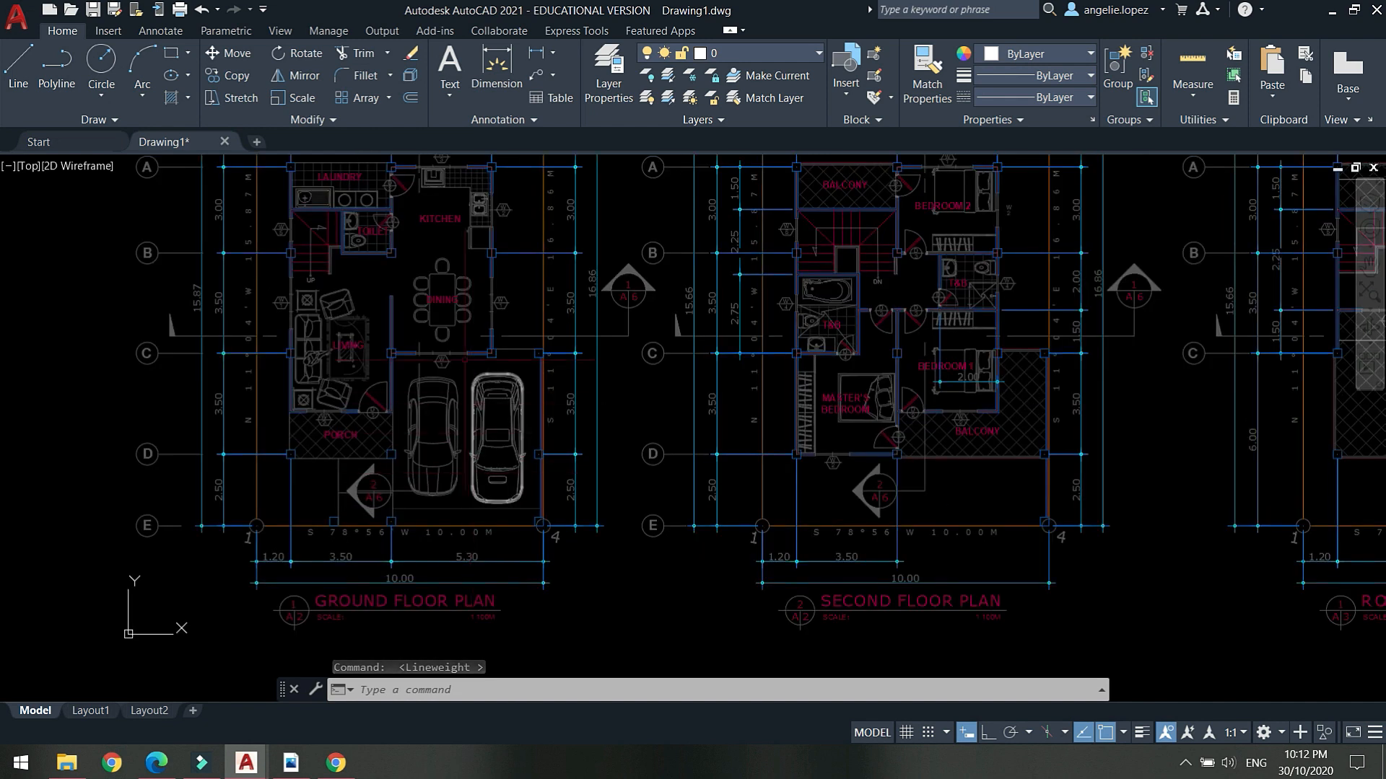
scroll(416, 272, "up", 2)
middle_click_drag(417, 274, 547, 396)
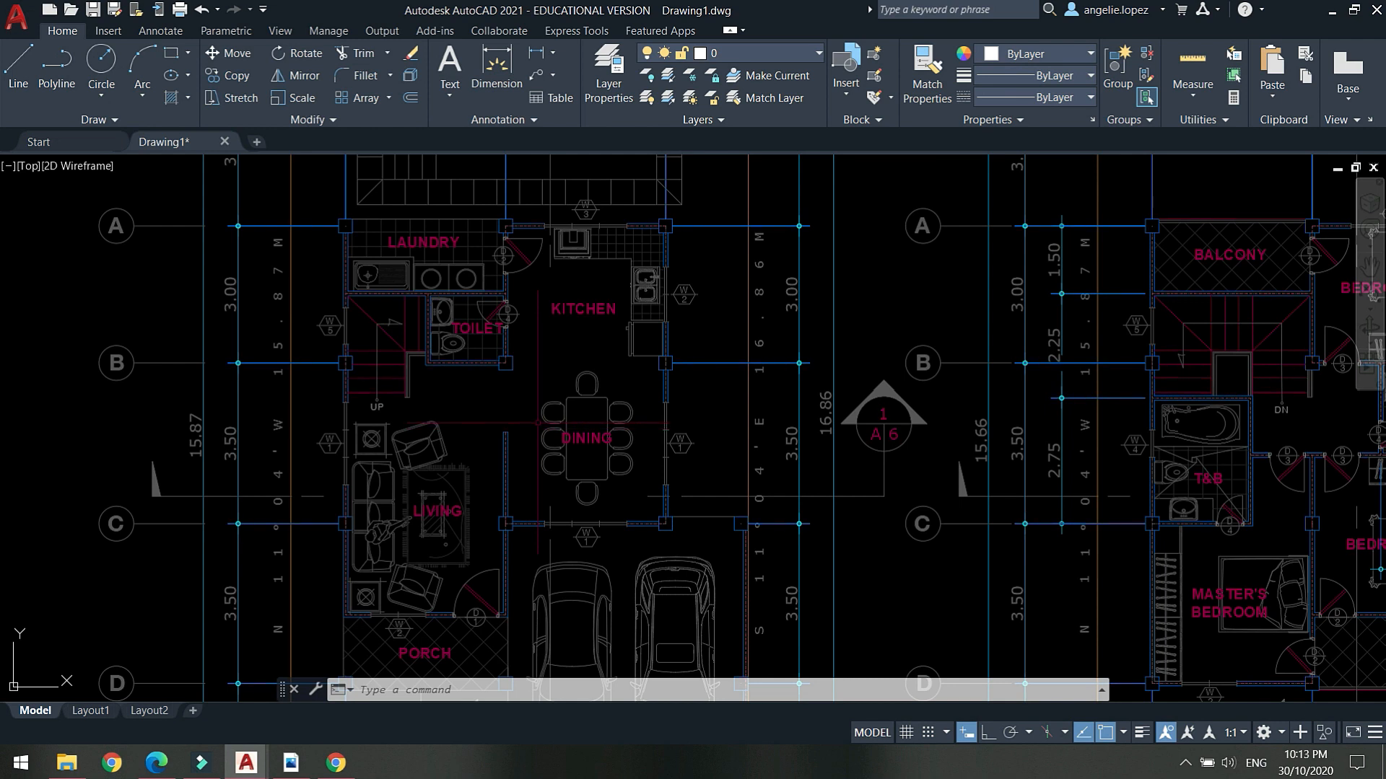
Check which layers the ground floor's dining table block and its DINING label are assigned to.
scroll(649, 412, "up", 2)
left_click(655, 523)
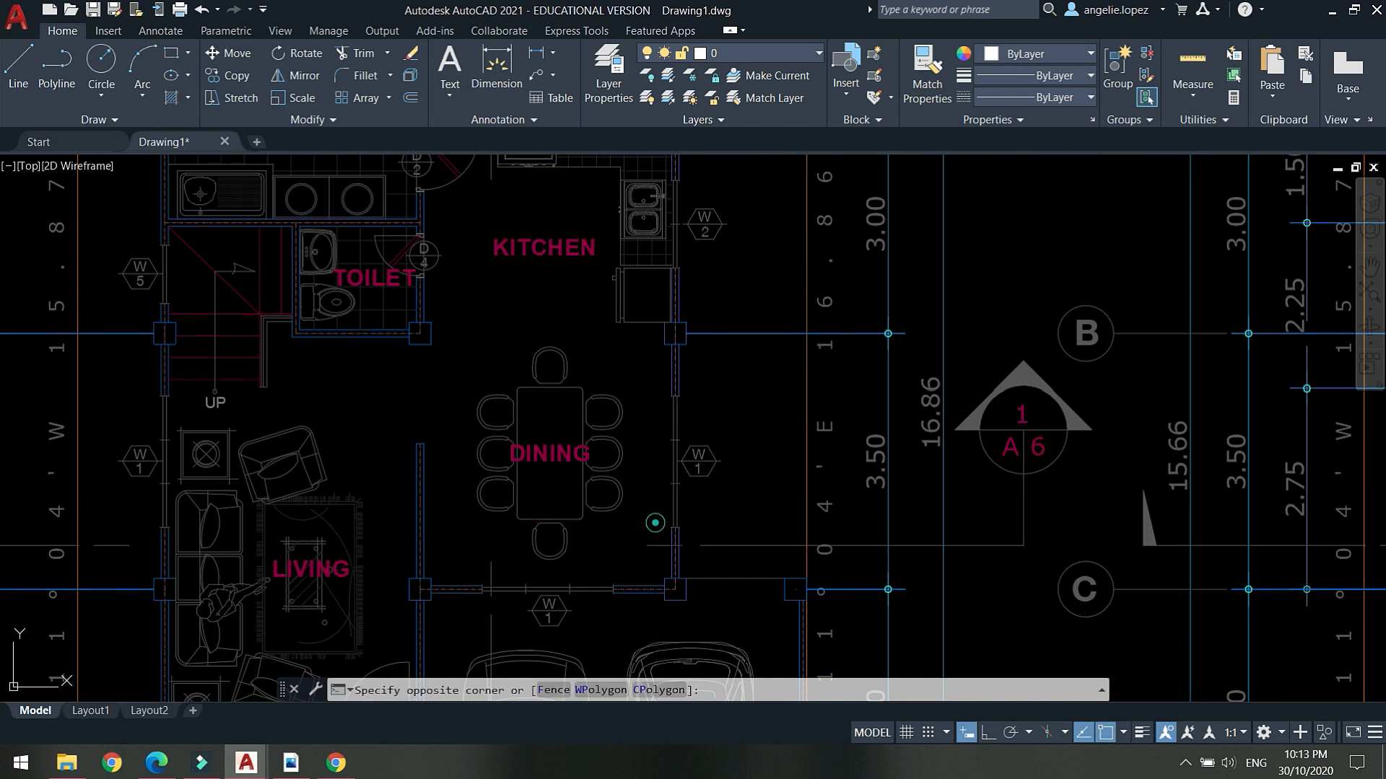
left_click(477, 390)
key("Escape")
scroll(554, 389, "up", 2)
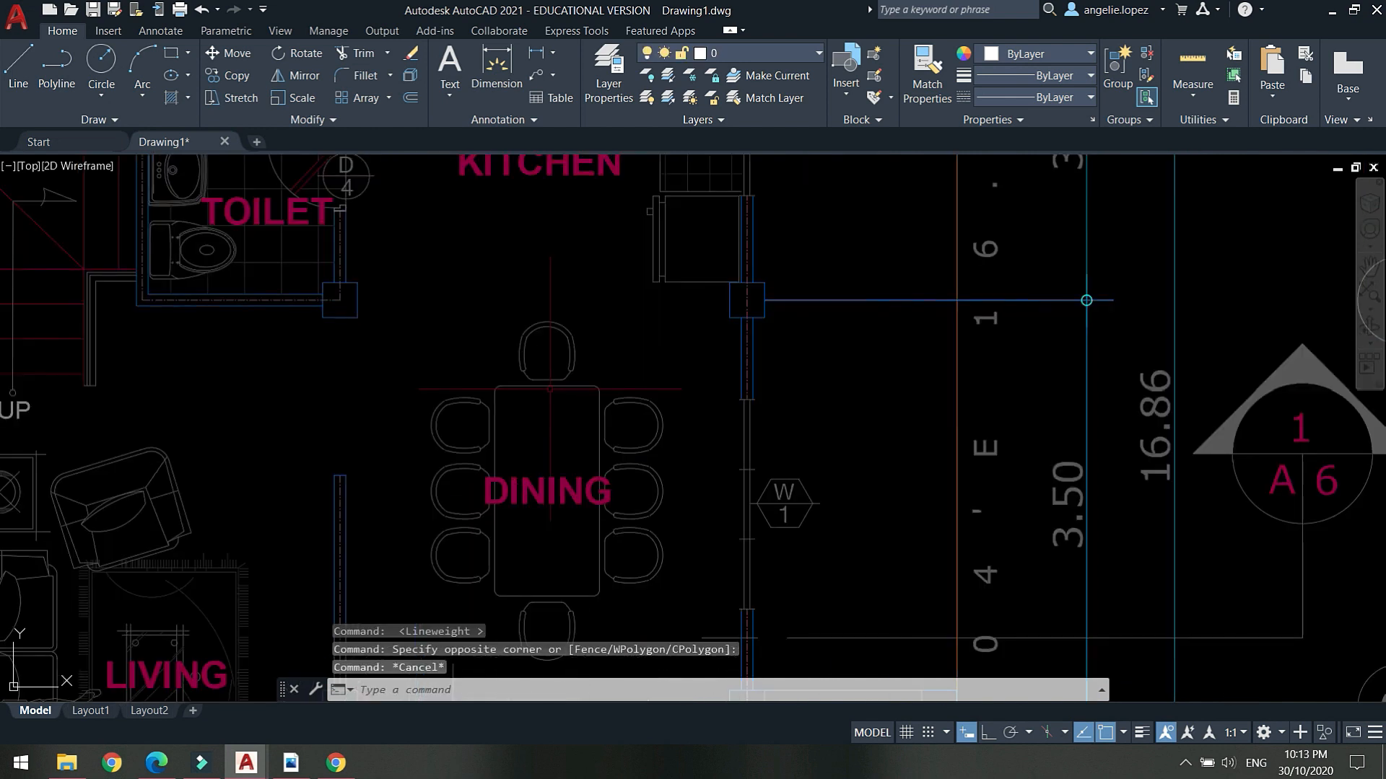
left_click(549, 391)
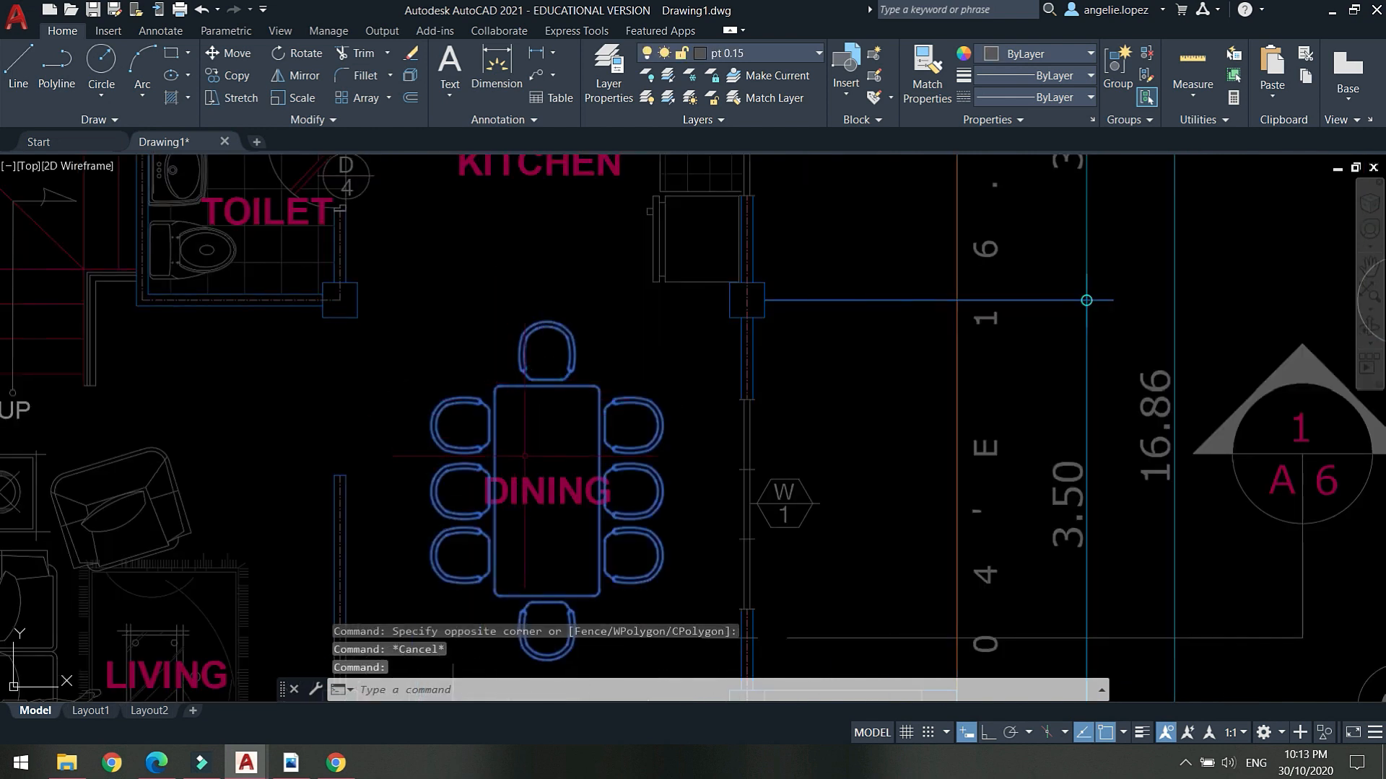
key("Escape")
left_click(547, 492)
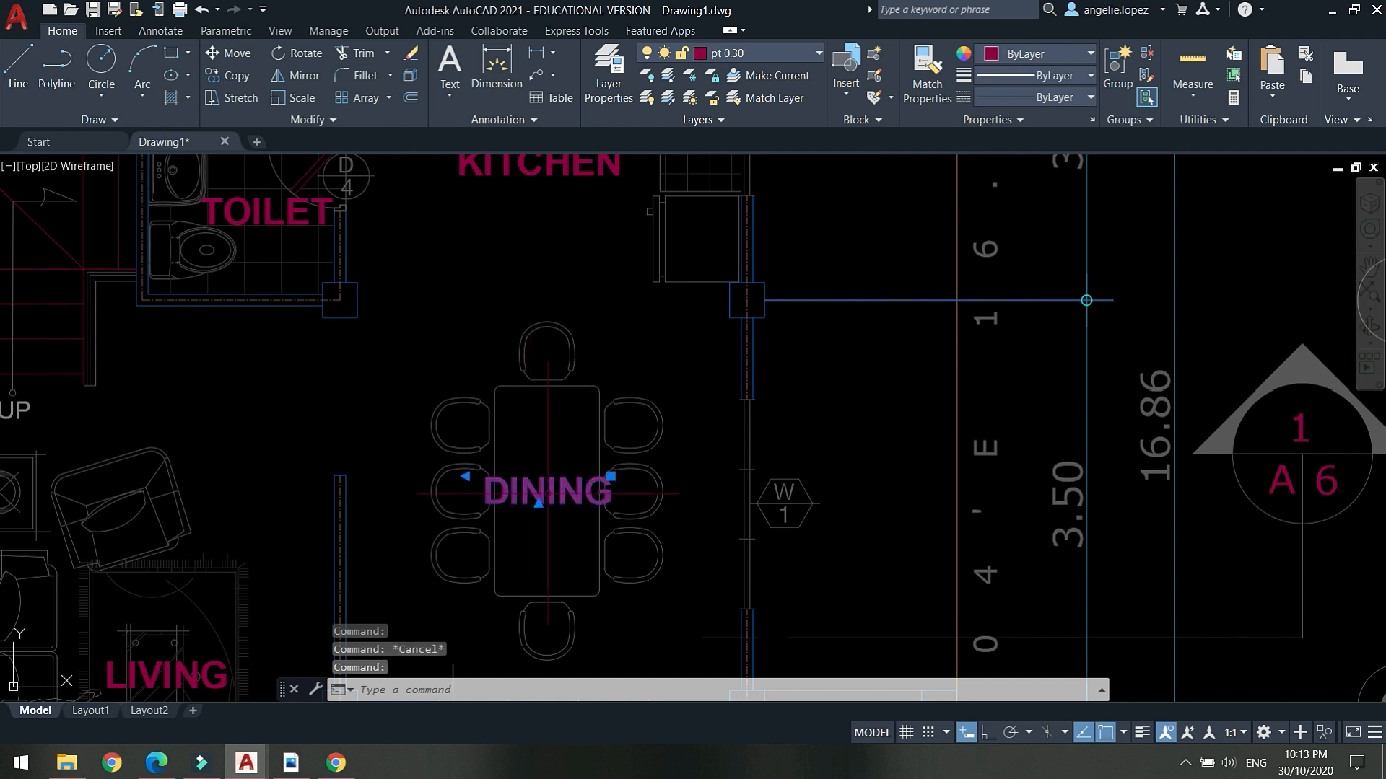
middle_click_drag(685, 440, 680, 380)
key("Escape")
Copy the ground floor's dining set and DINING label to the clipboard and switch to the AutoCAD Layer.dwg window.
left_click(678, 535)
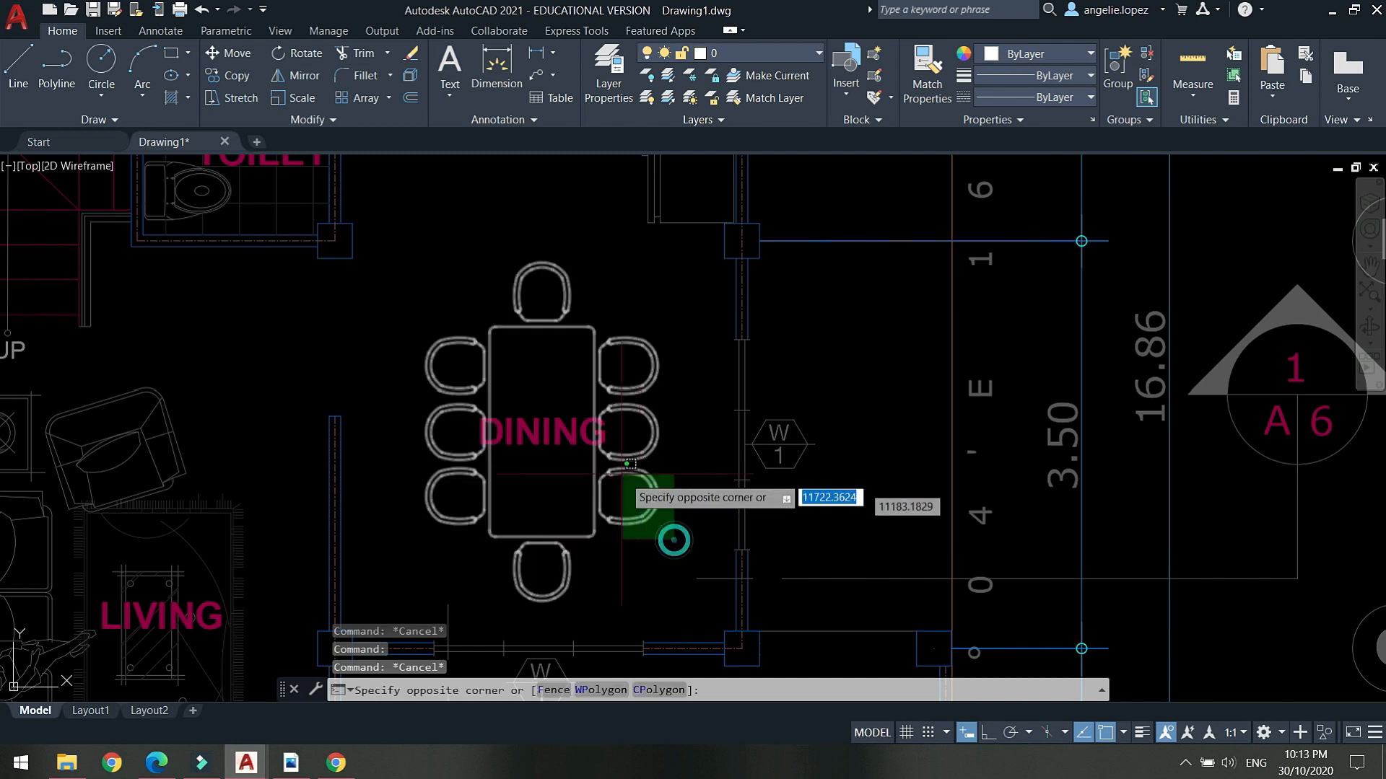
left_click(526, 402)
key("ctrl+c")
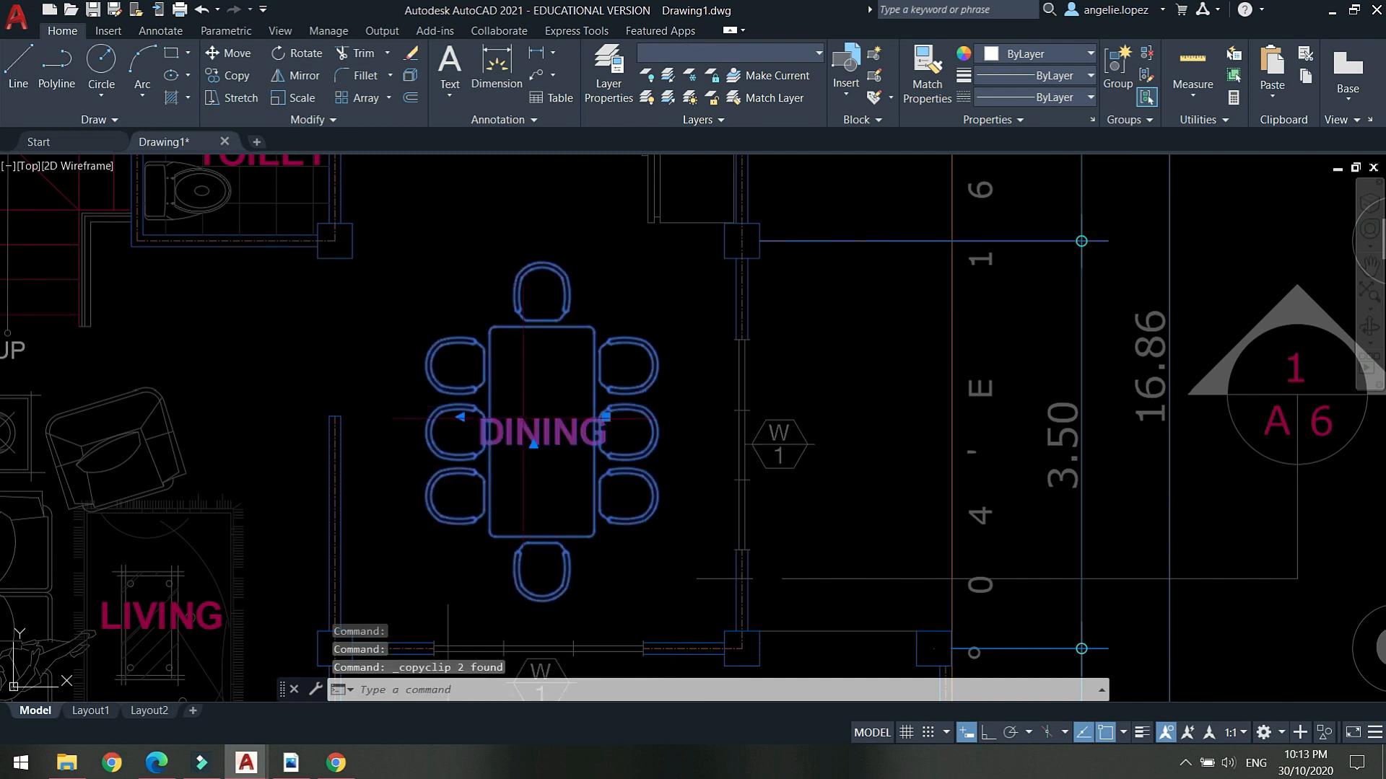
mouse_move(266, 758)
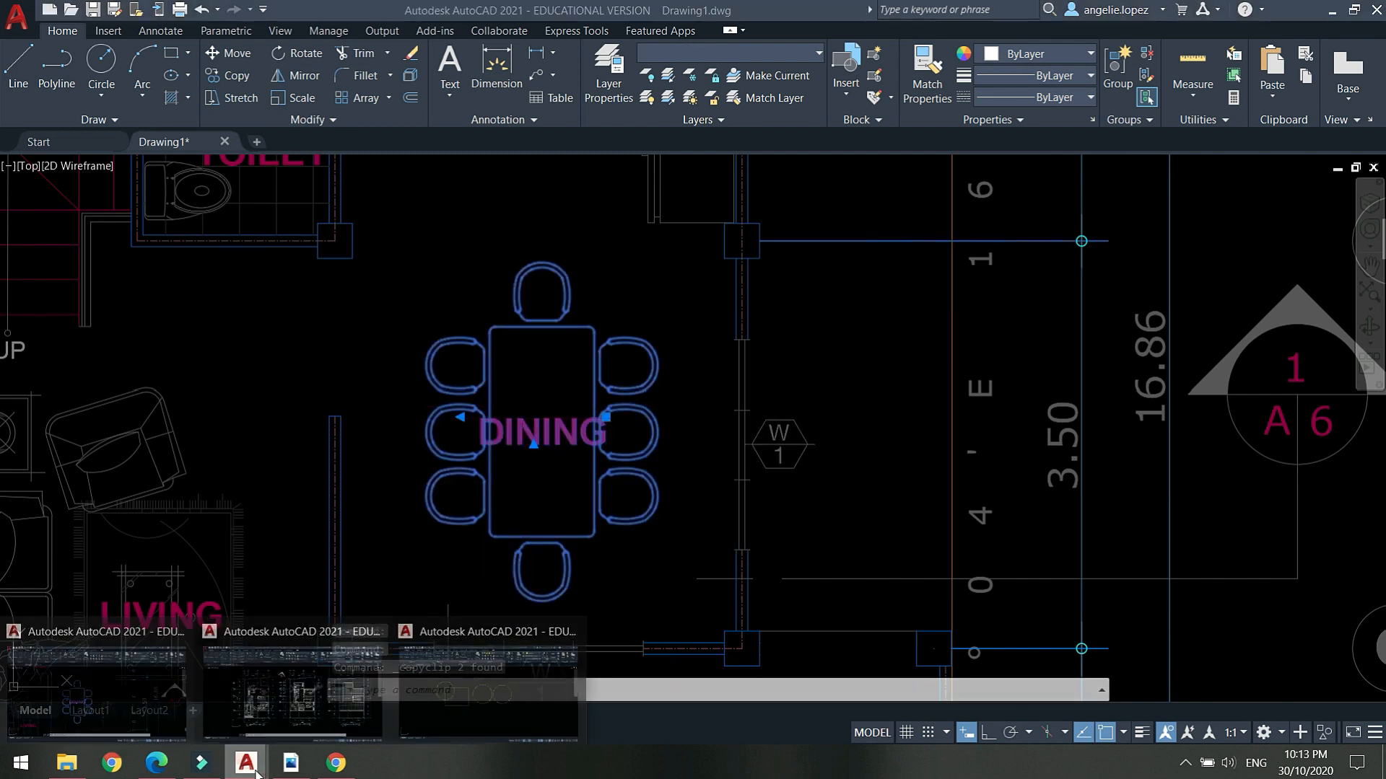
left_click(292, 686)
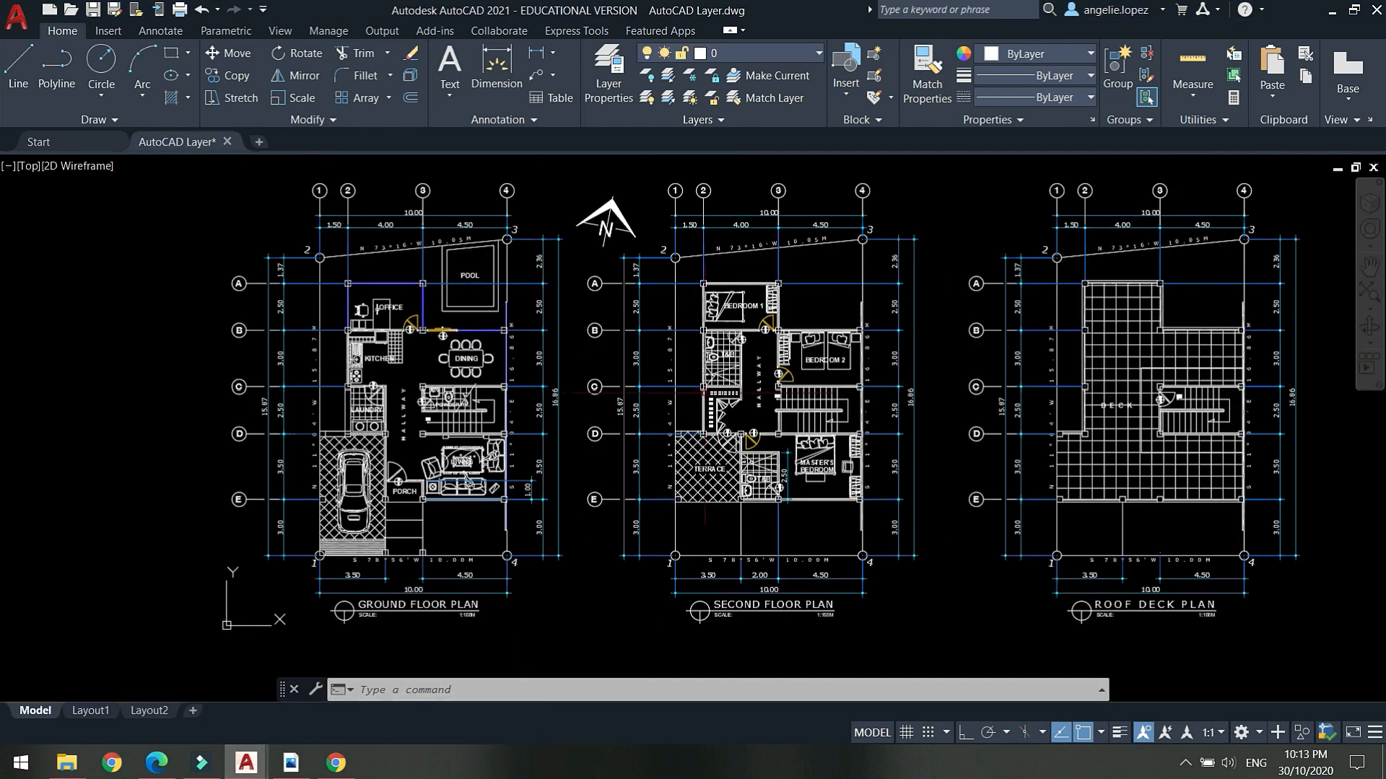
Paste the dining set and label beside the ground floor plan and check the layer list for layers brought in.
scroll(832, 380, "down", 2)
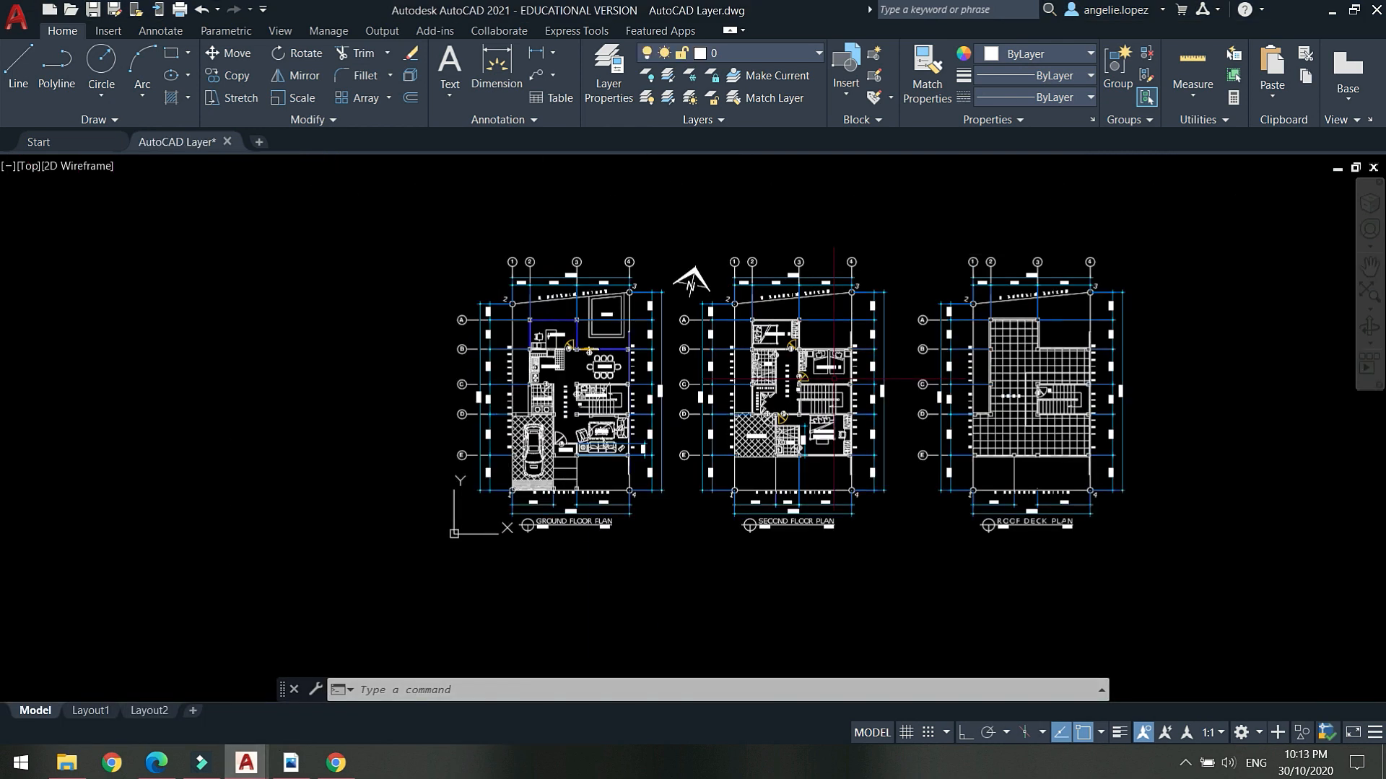
key("ctrl+v")
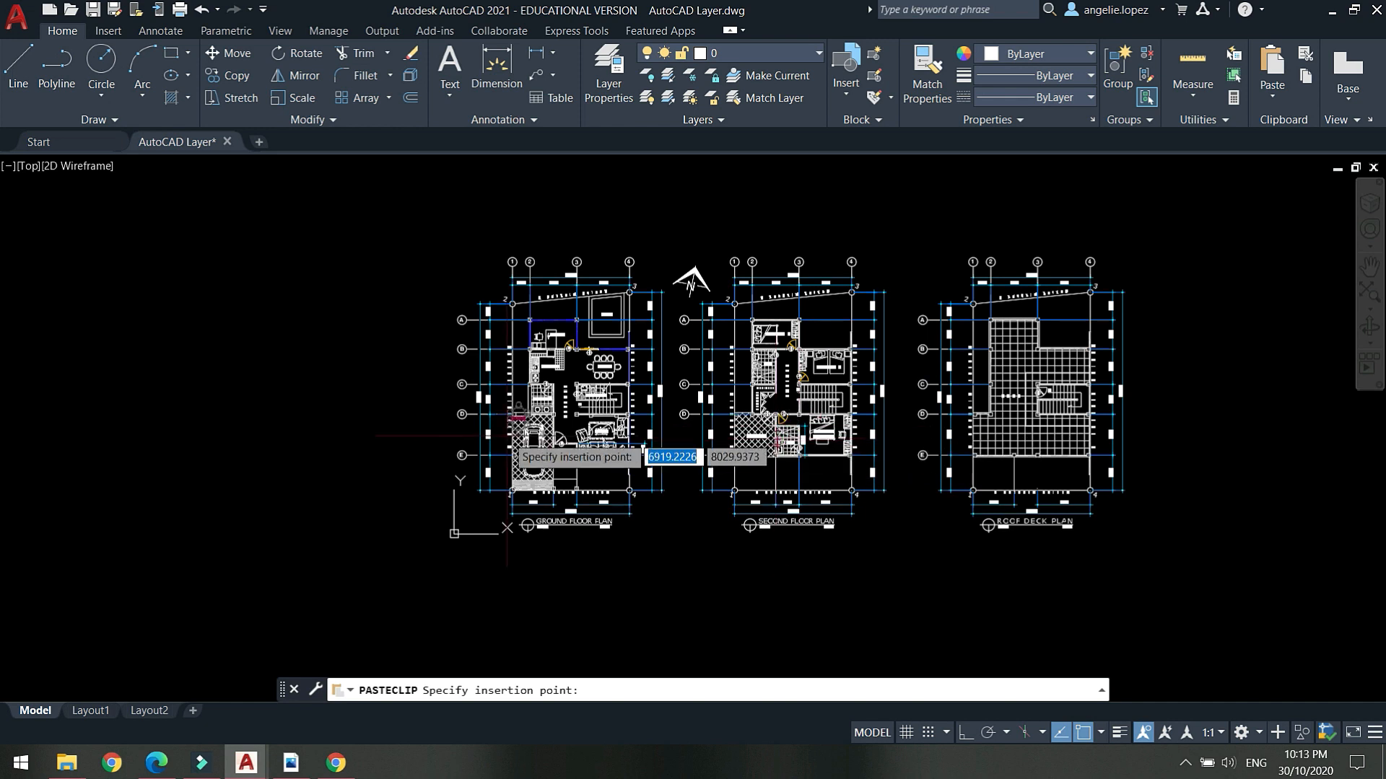
scroll(390, 372, "up", 5)
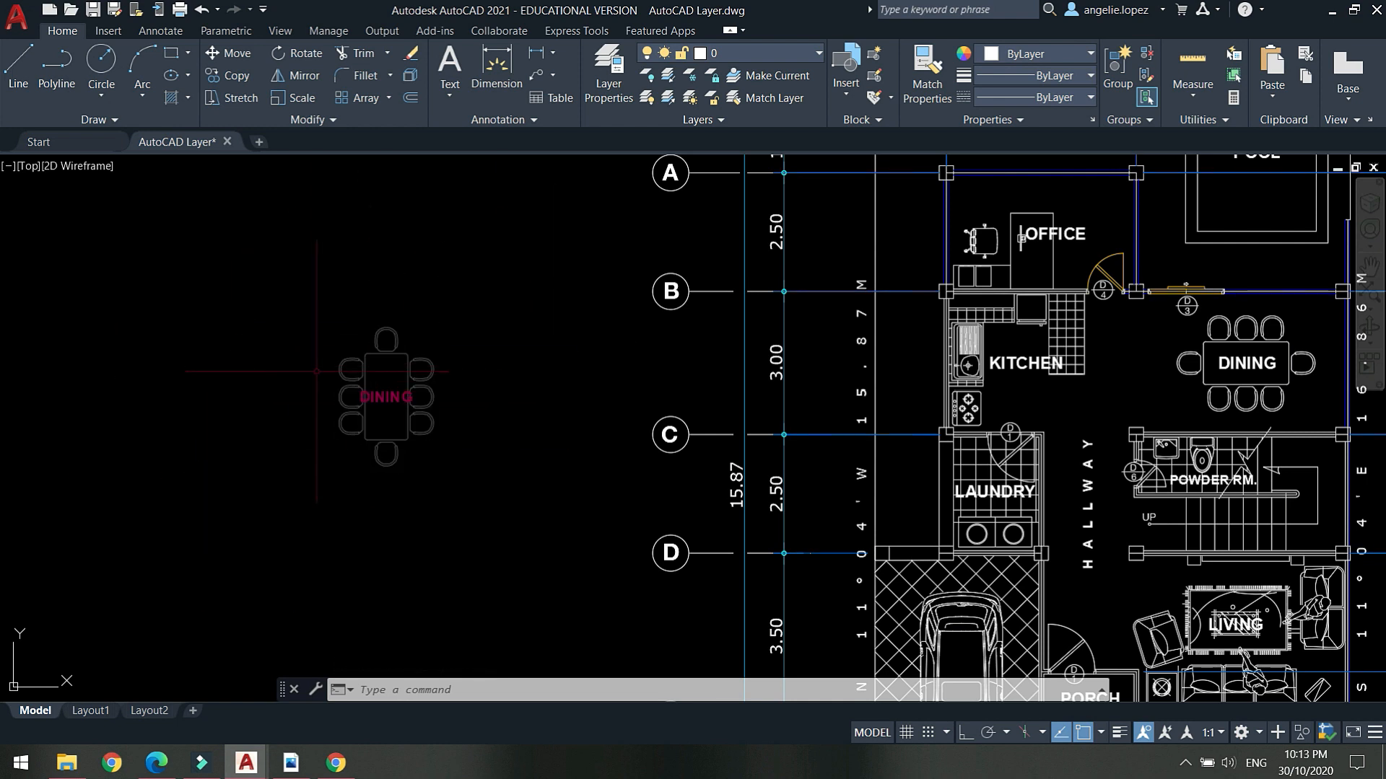
left_click(742, 57)
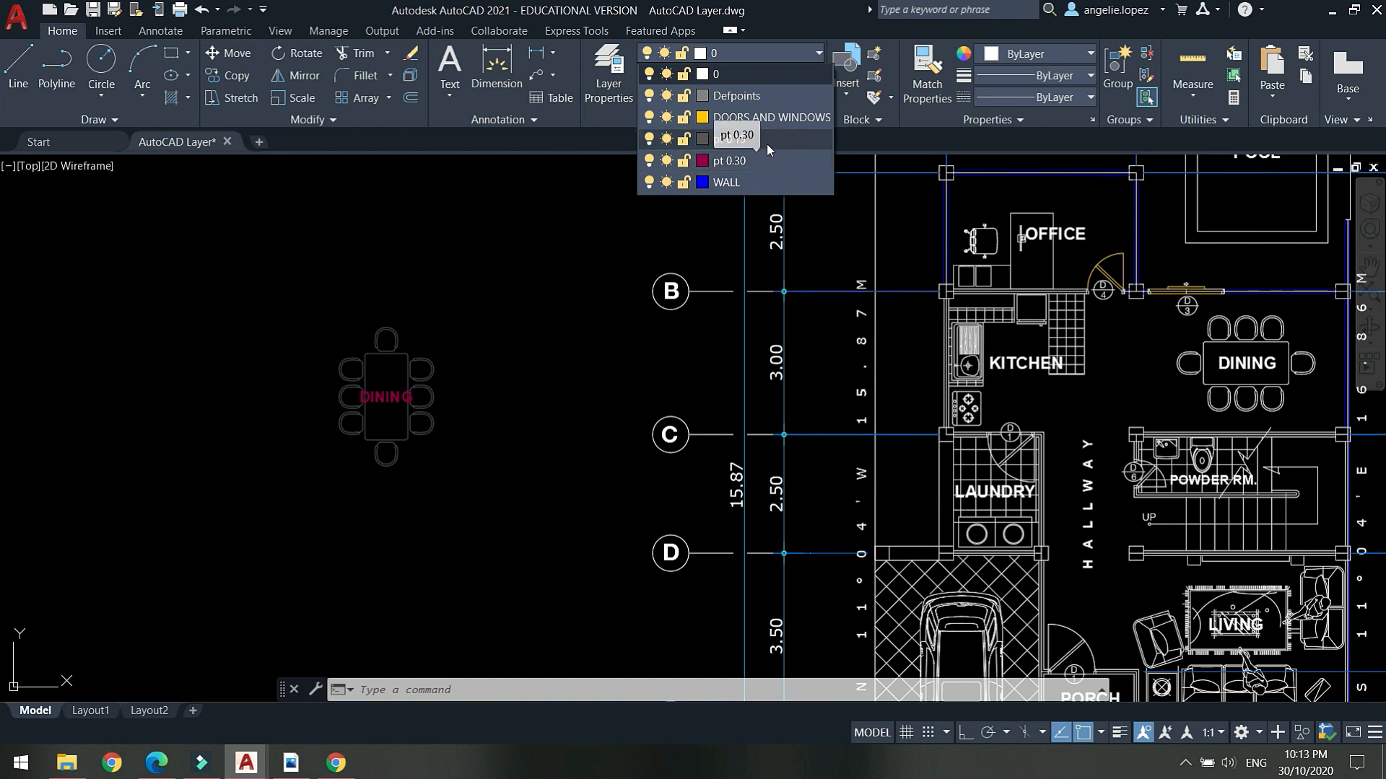
left_click(576, 335)
Undo the paste of the dining set and switch back to the Drawing1.dwg window.
key("ctrl+z")
key("ctrl+z")
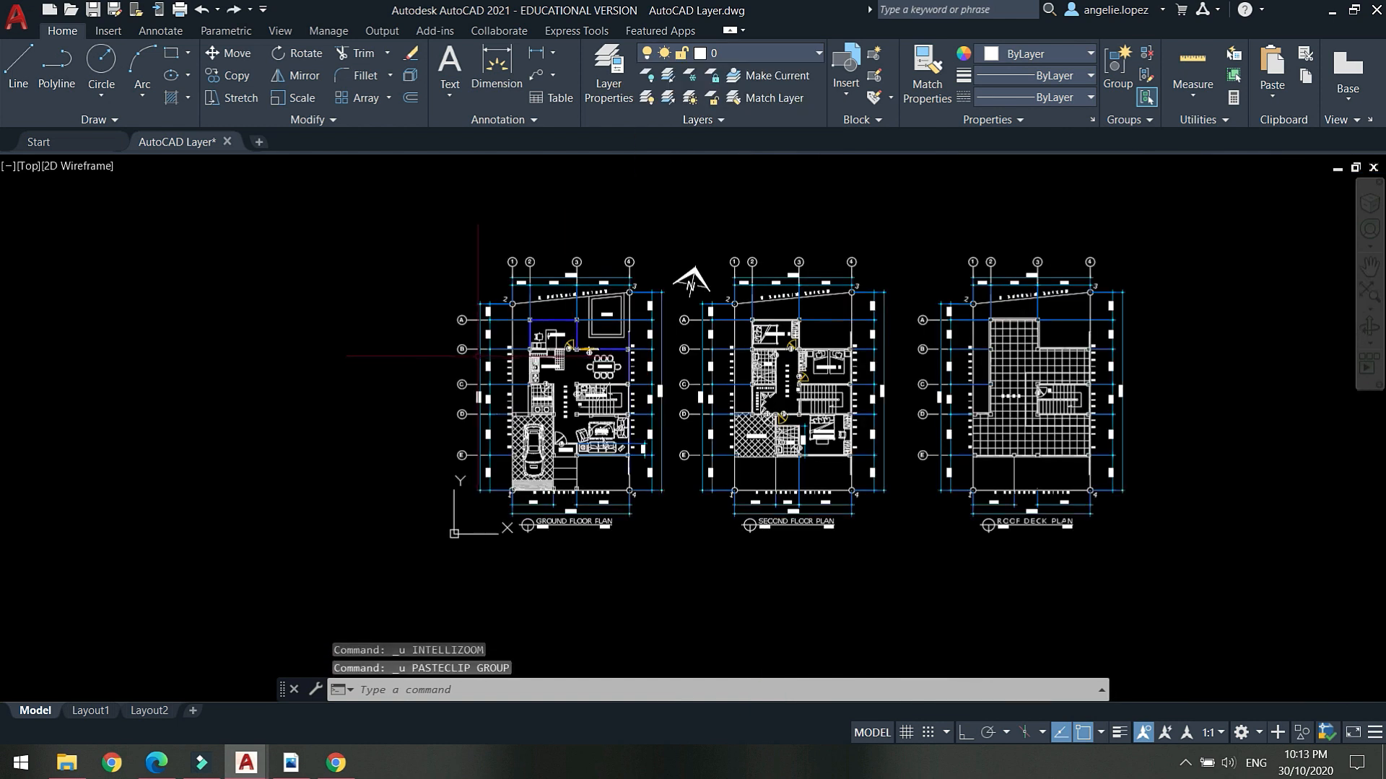
mouse_move(251, 771)
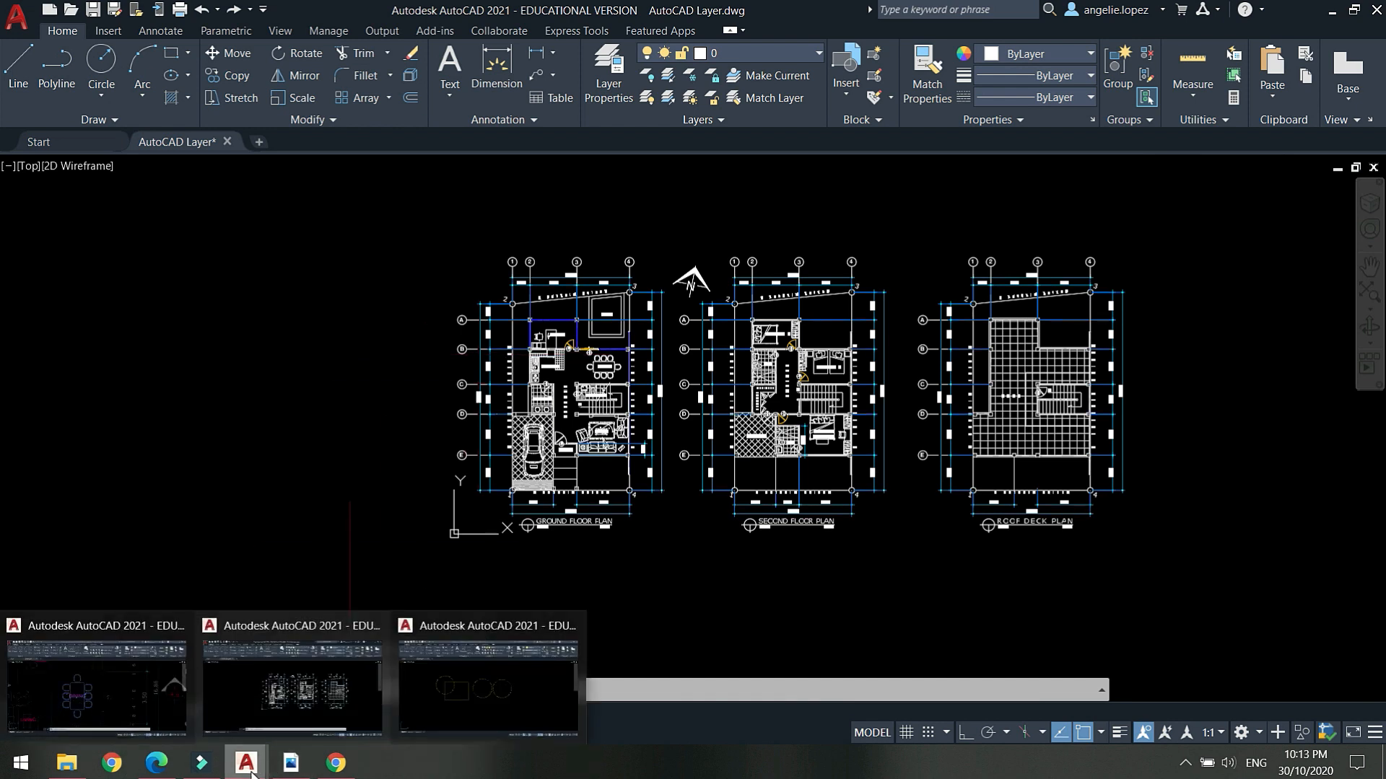
left_click(128, 705)
scroll(617, 403, "down", 3)
key("Escape")
left_click(569, 395)
left_click(492, 317)
scroll(614, 449, "down", 2)
type("CO")
key("Return")
key("Escape")
Copy the dining set and its DINING label from the ground floor plan to the empty area west of it.
left_click(601, 432)
left_click(561, 414)
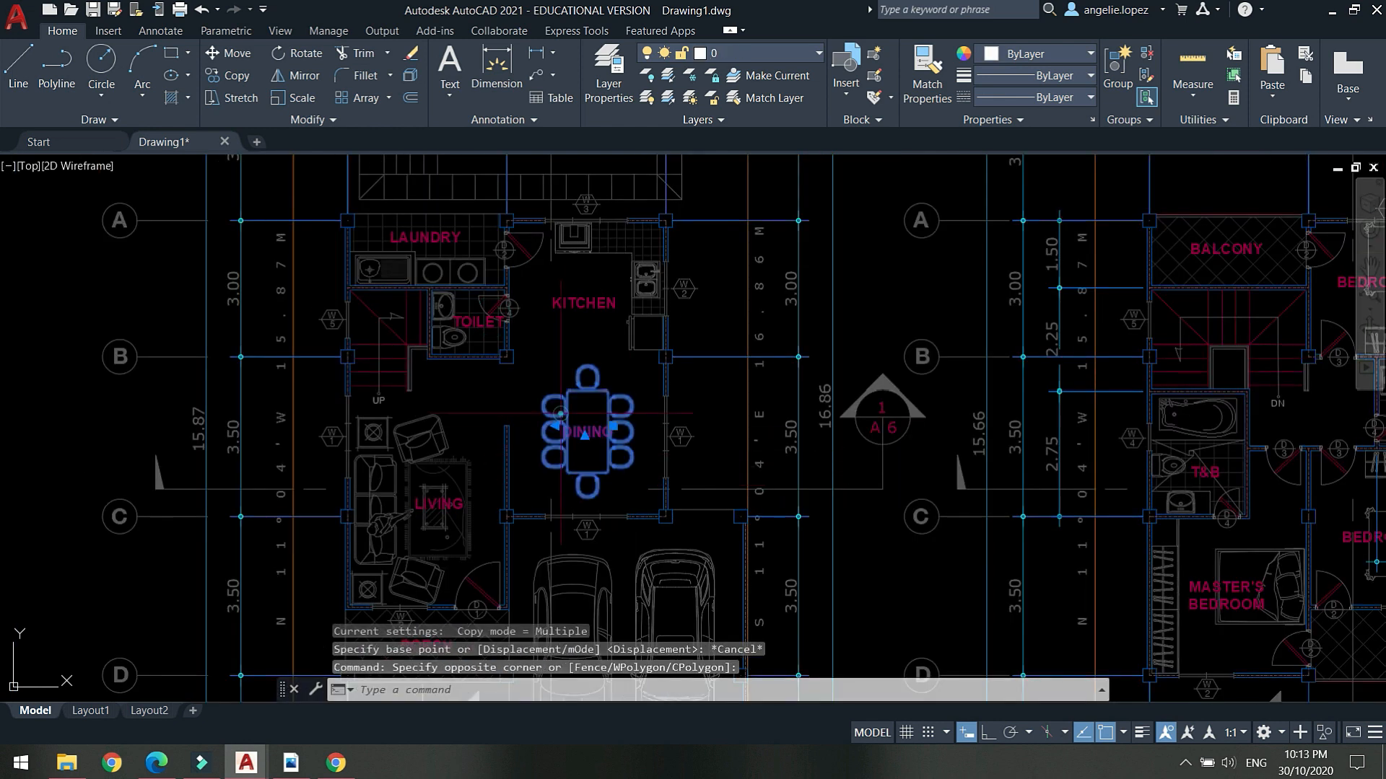
key("Return")
left_click(587, 433)
scroll(952, 416, "down", 5)
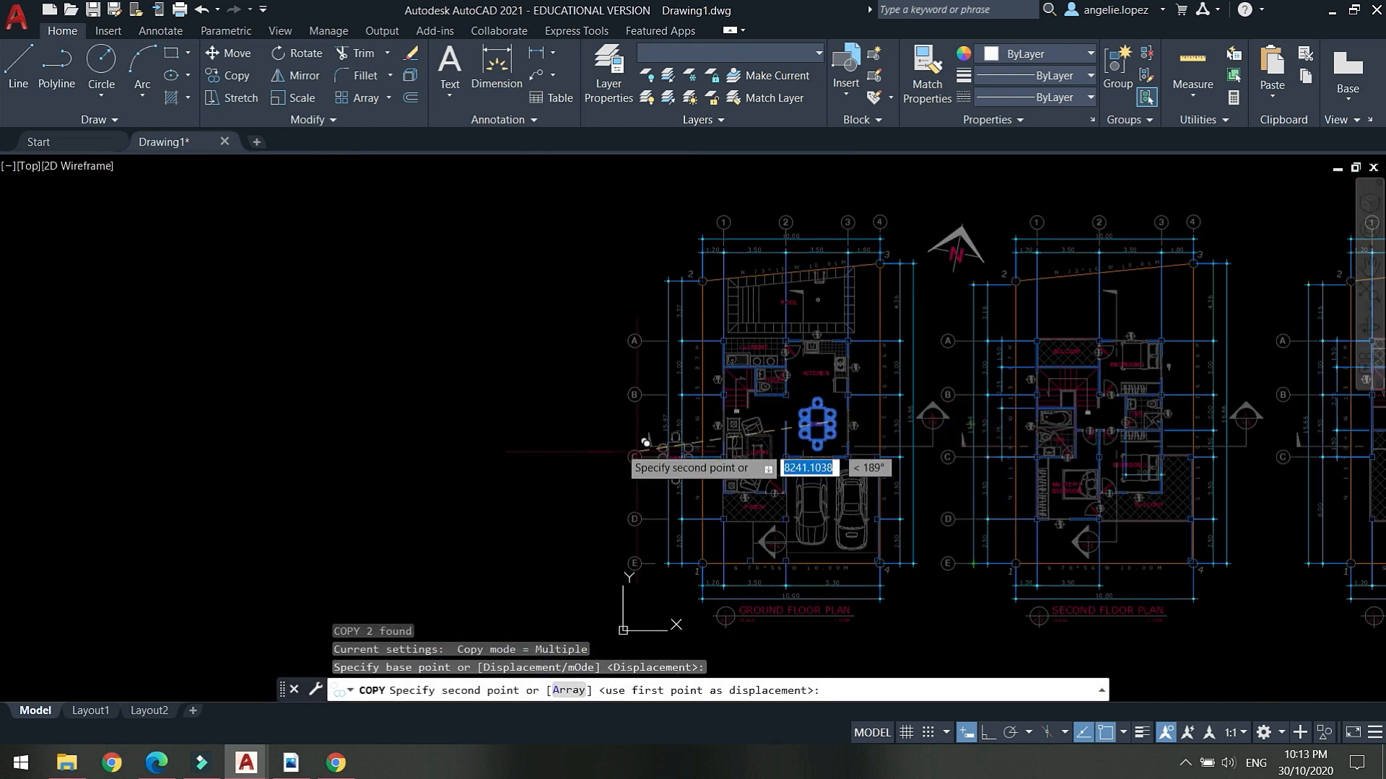
left_click(529, 392)
key("Escape")
scroll(543, 388, "up", 5)
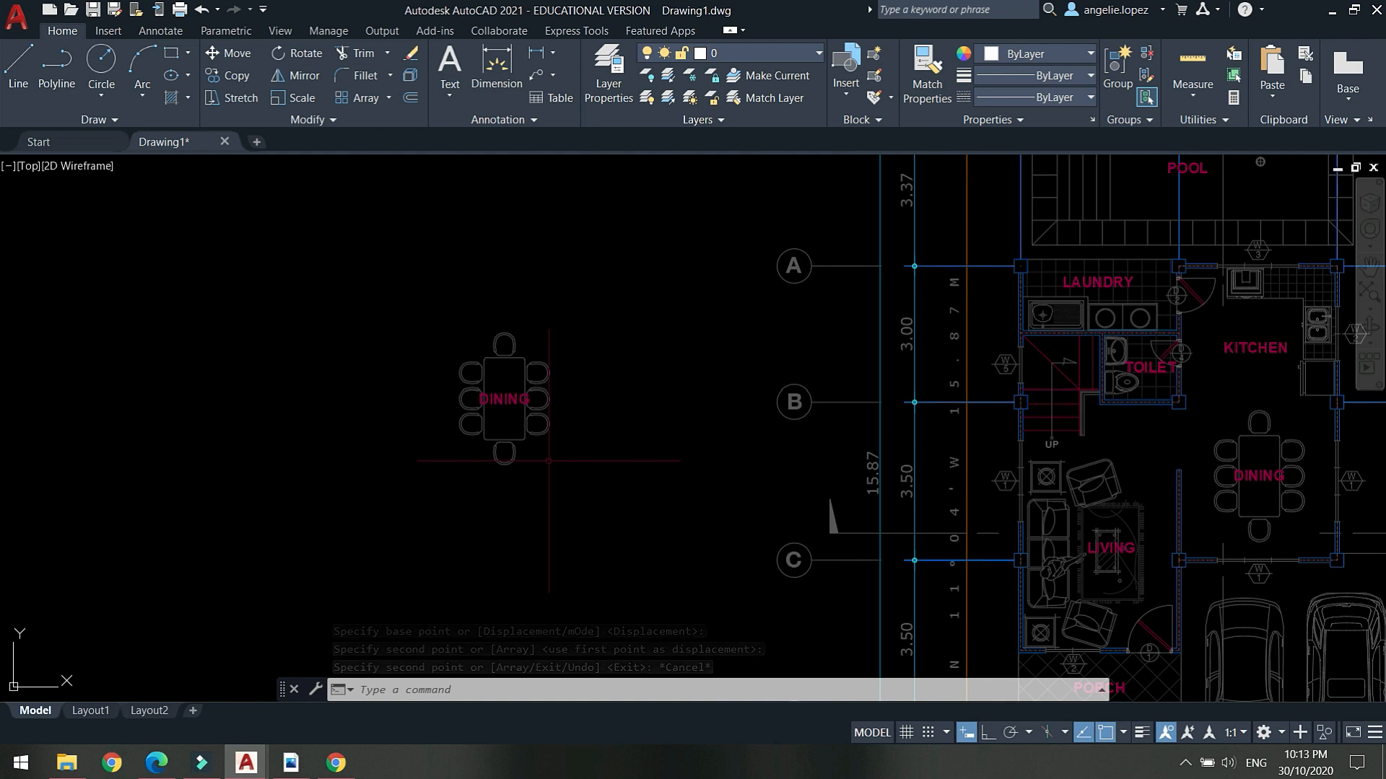
Try to assign the copied dining set and its label to layer 0.
left_click(564, 480)
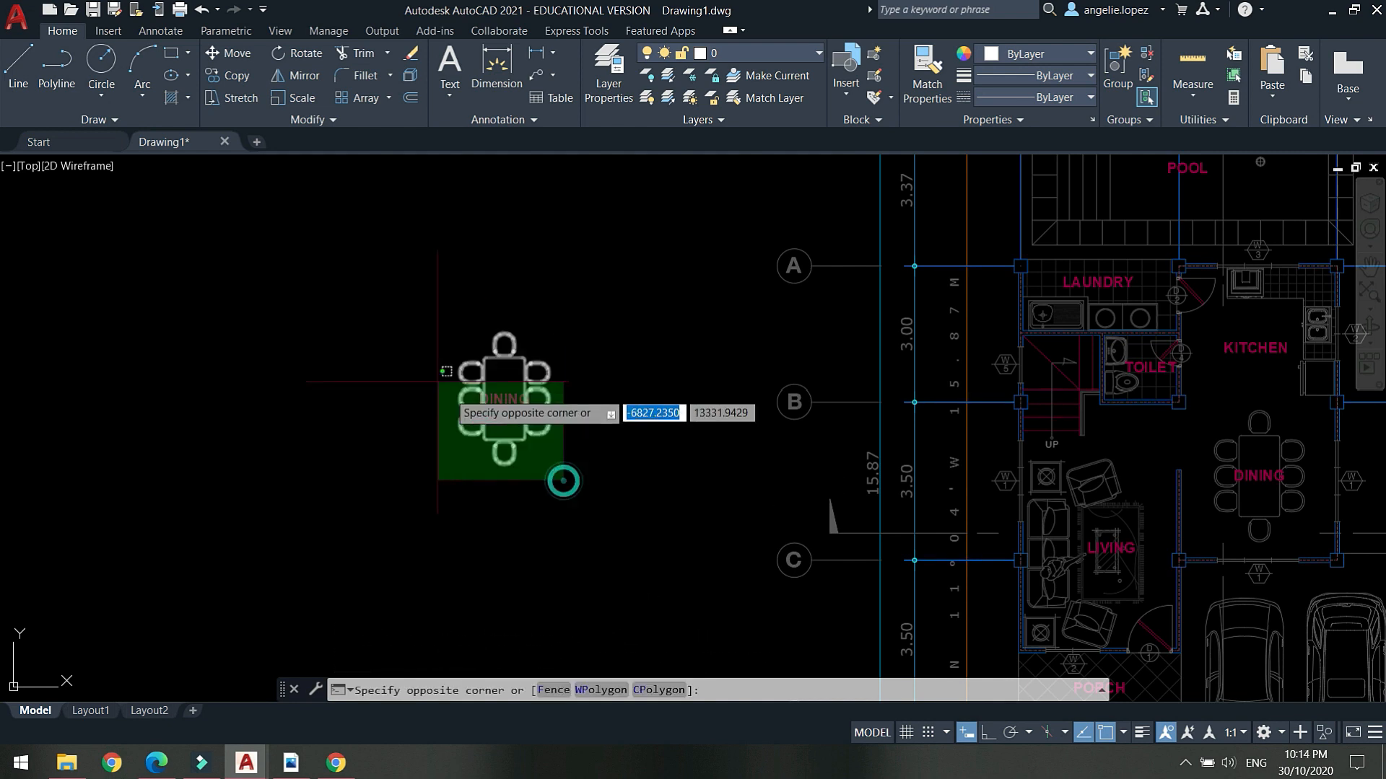
left_click(353, 300)
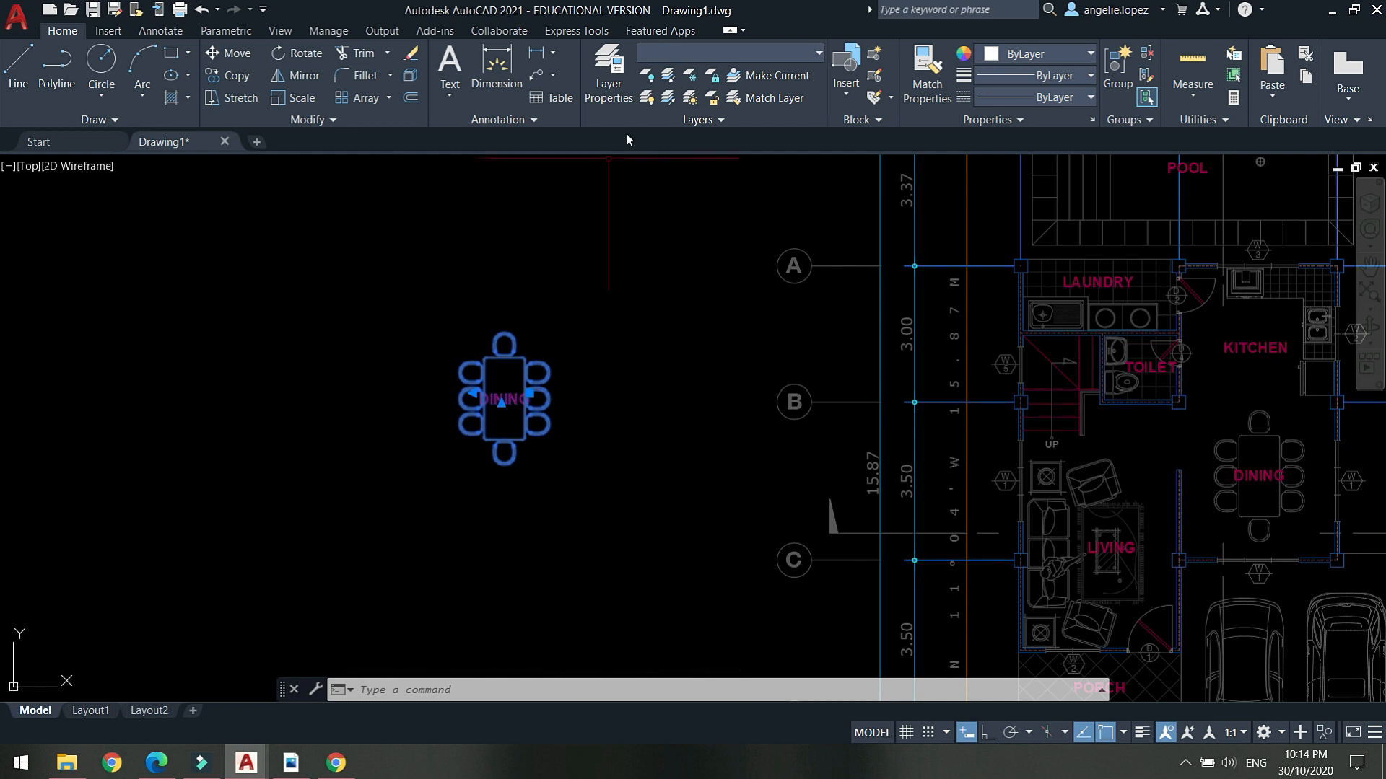
left_click(669, 53)
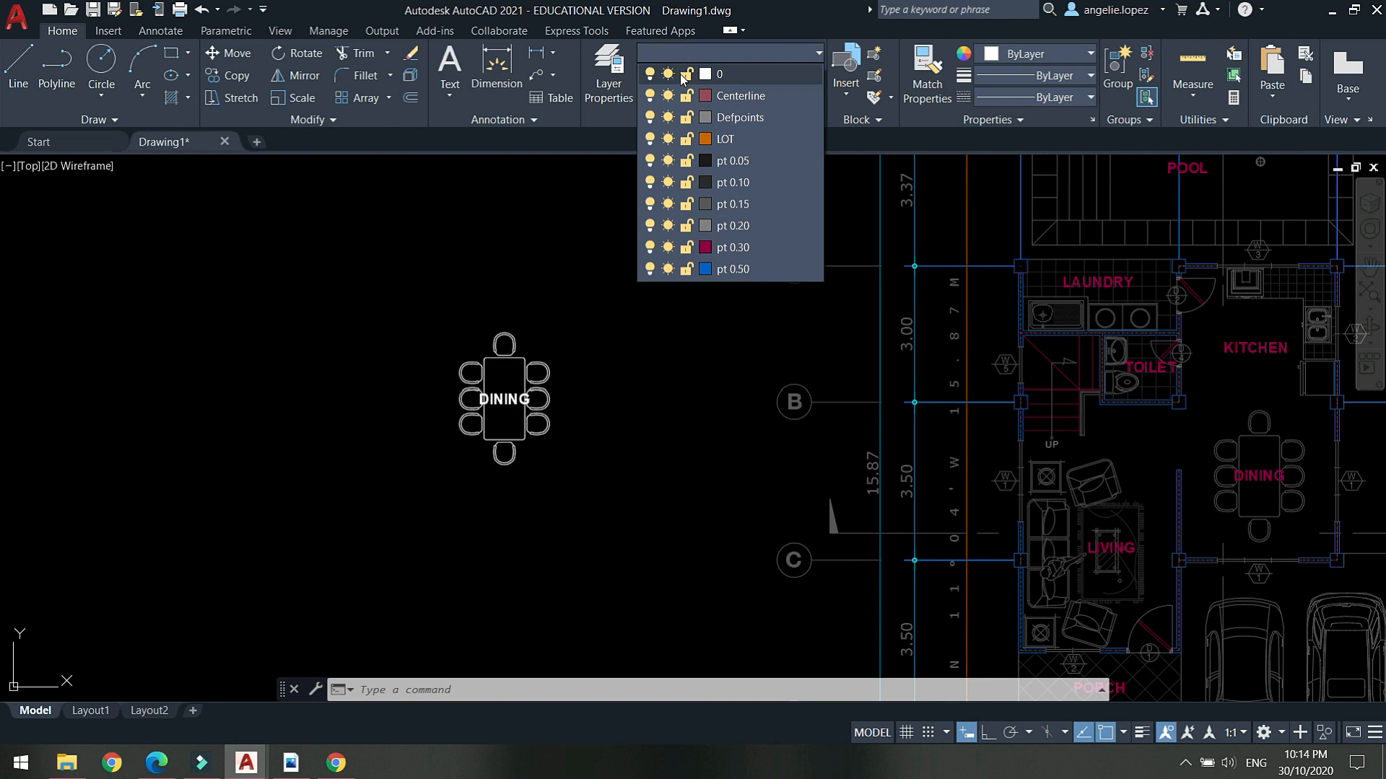
left_click(685, 74)
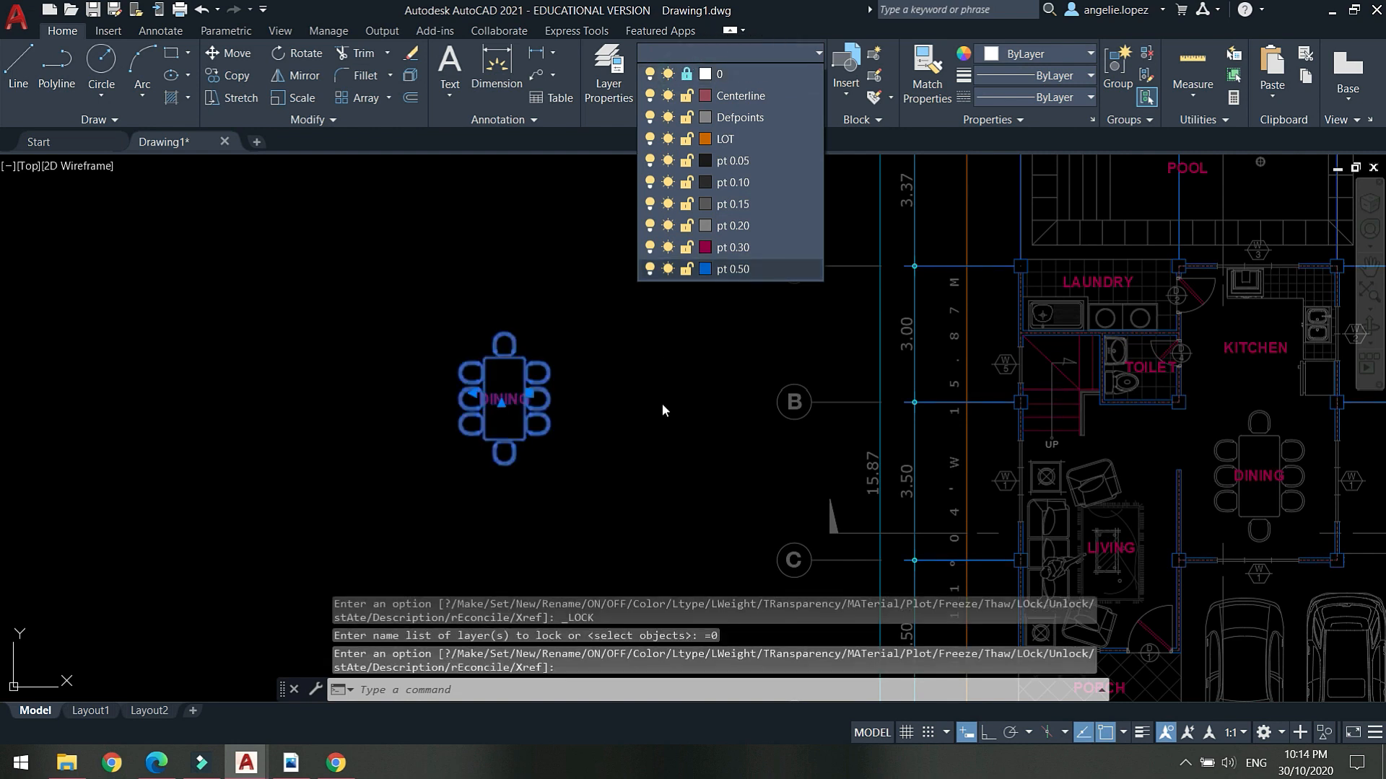
key("Escape")
Assign the copied dining set and its DINING label to layer 0, and unlock that layer.
left_click(610, 515)
left_click(460, 366)
left_click(741, 54)
left_click(734, 73)
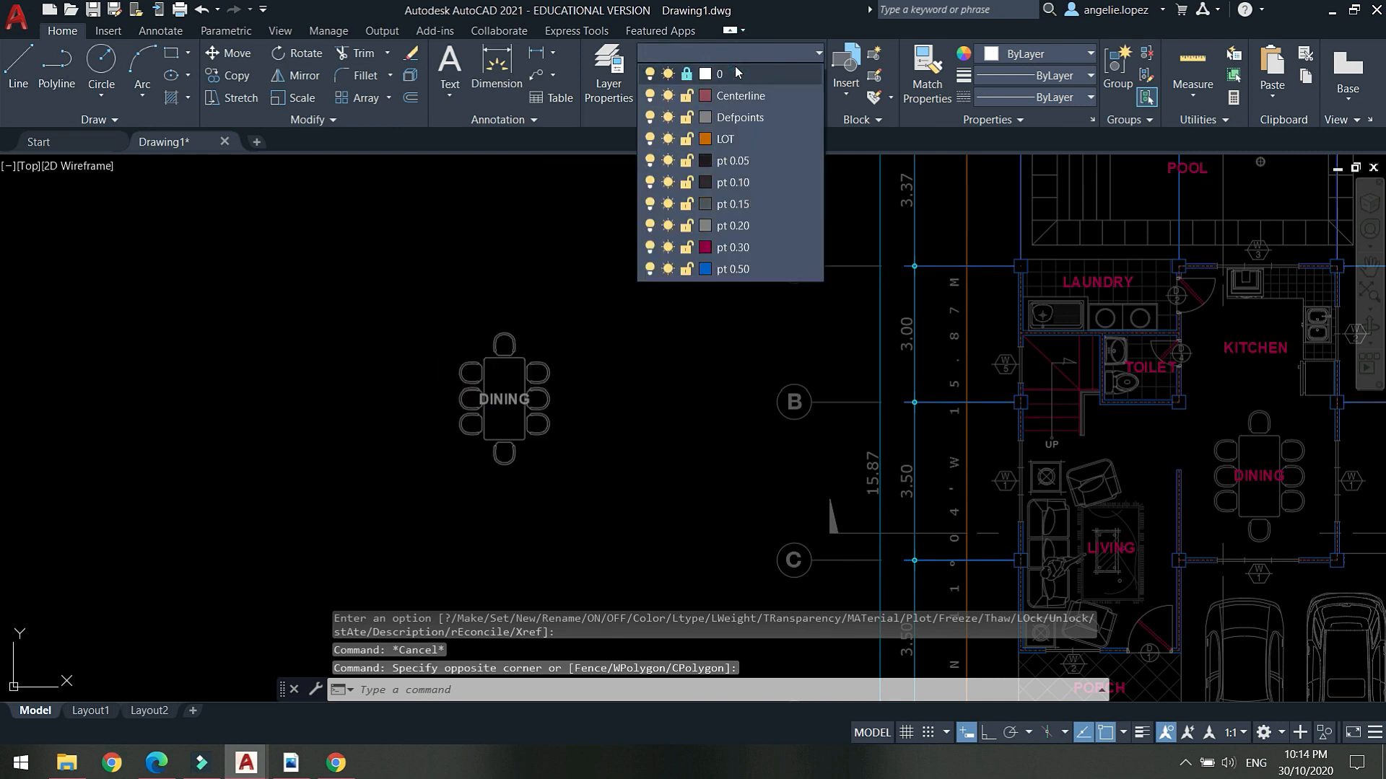
left_click(682, 58)
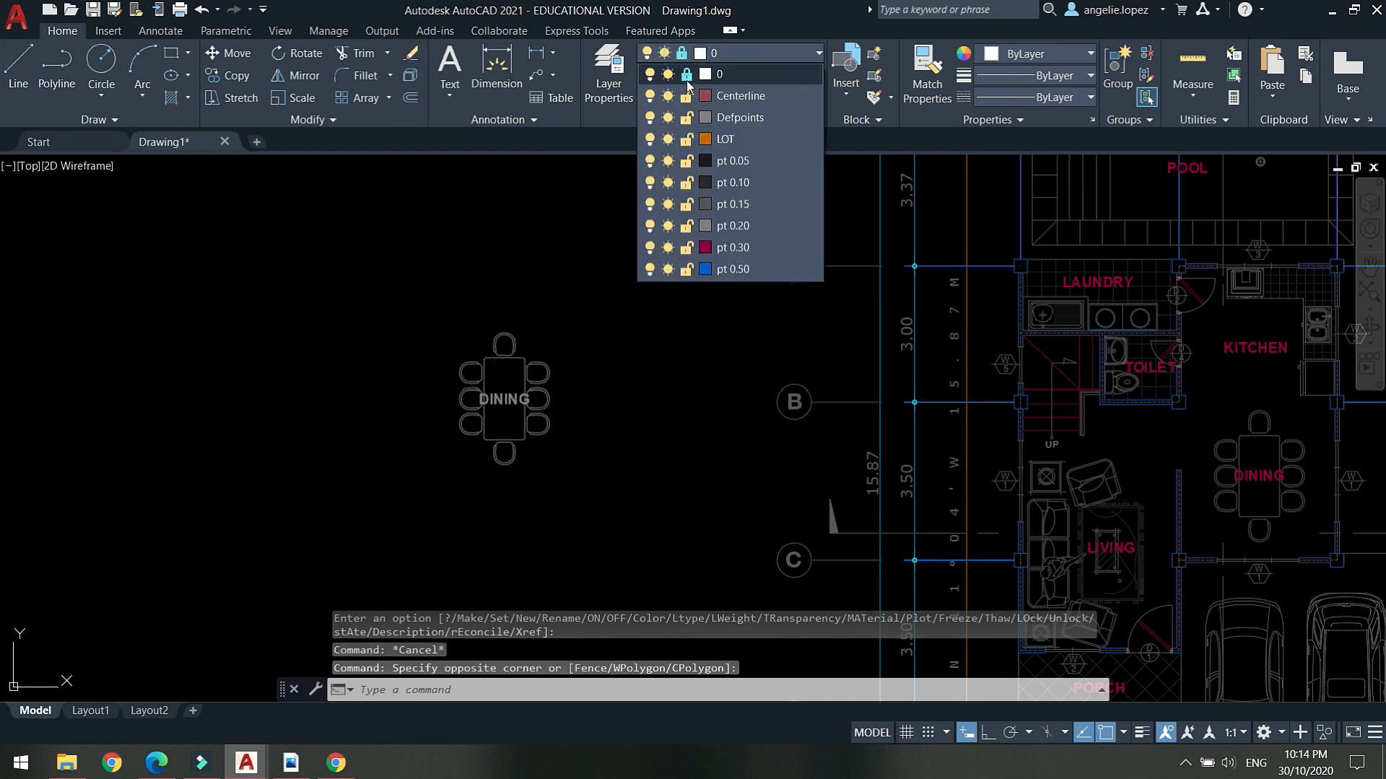
left_click(686, 74)
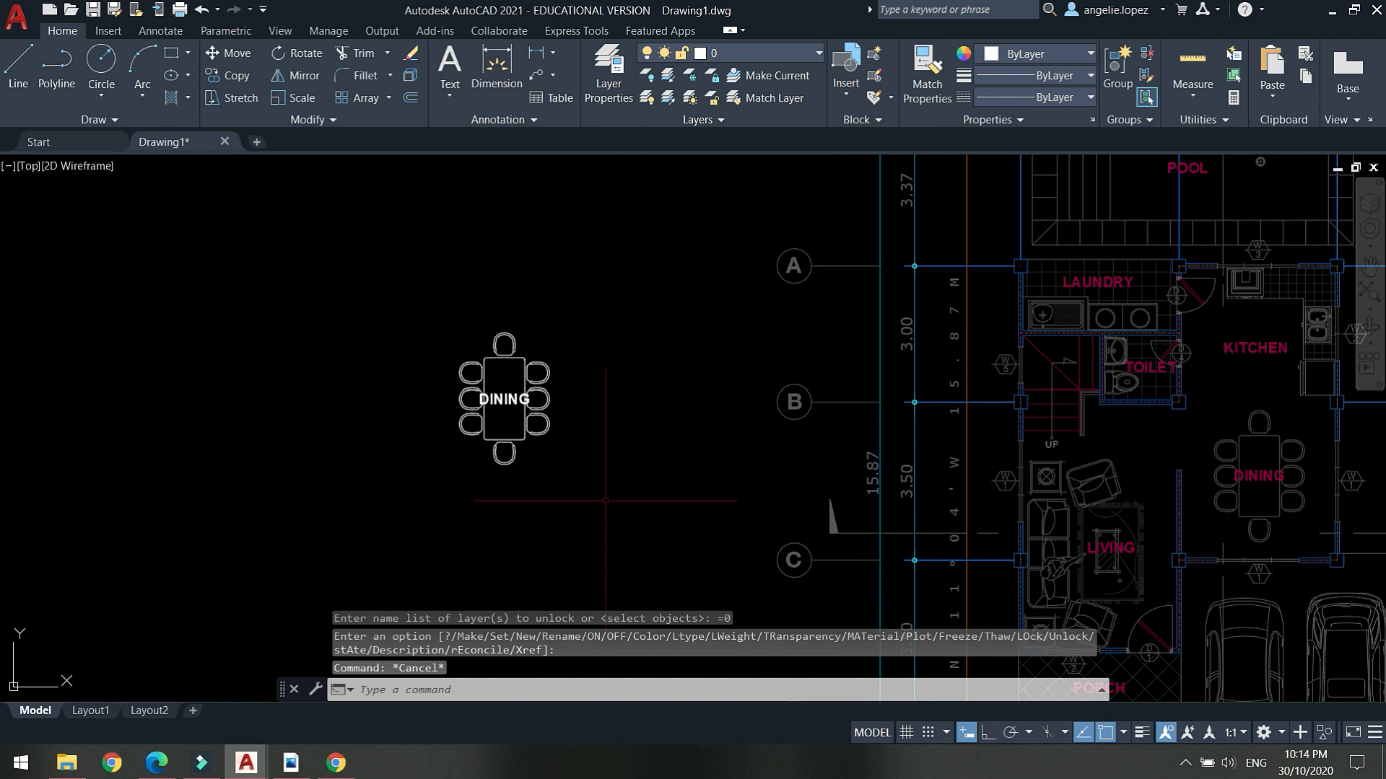
Copy the layer 0 dining set and label into AutoCAD Layer.dwg beside the ground floor plan, and check the layer list.
left_click(664, 507)
left_click(320, 269)
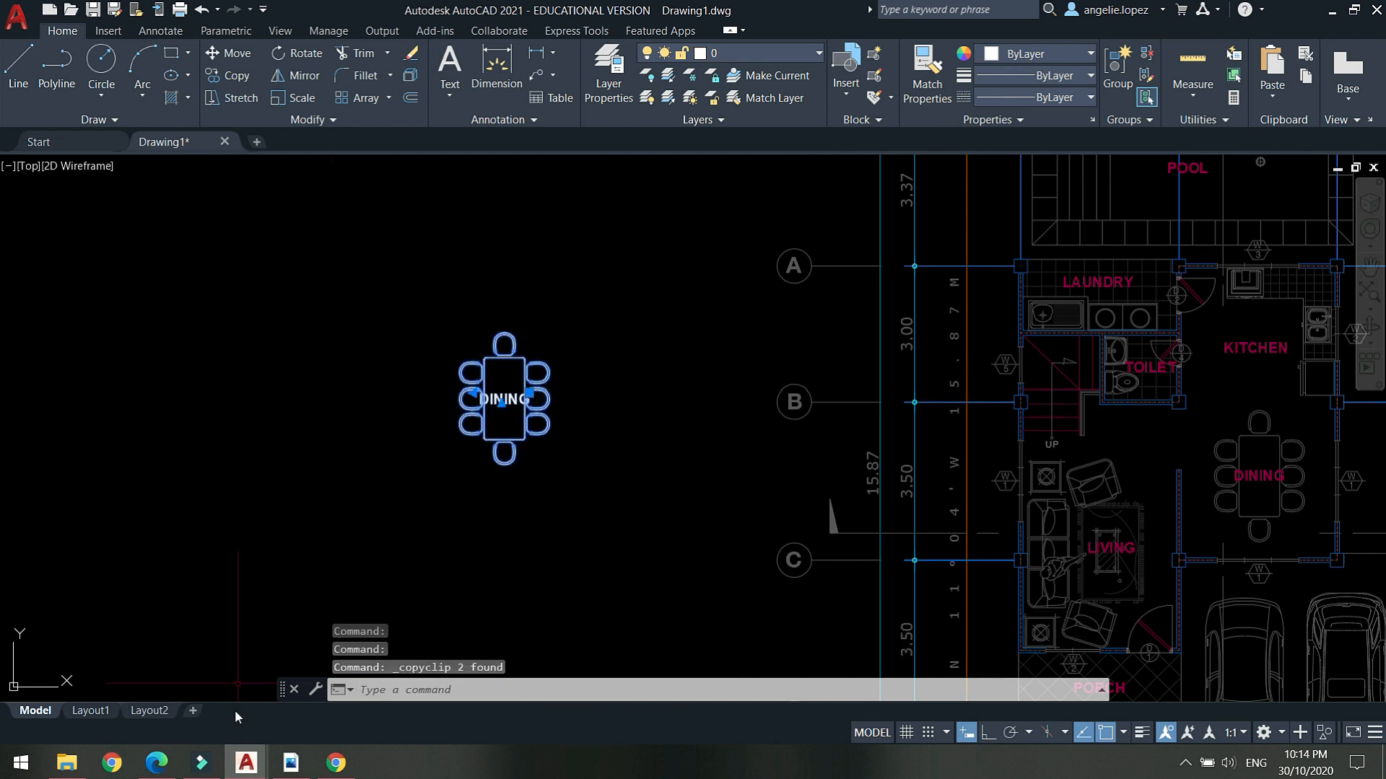
mouse_move(246, 763)
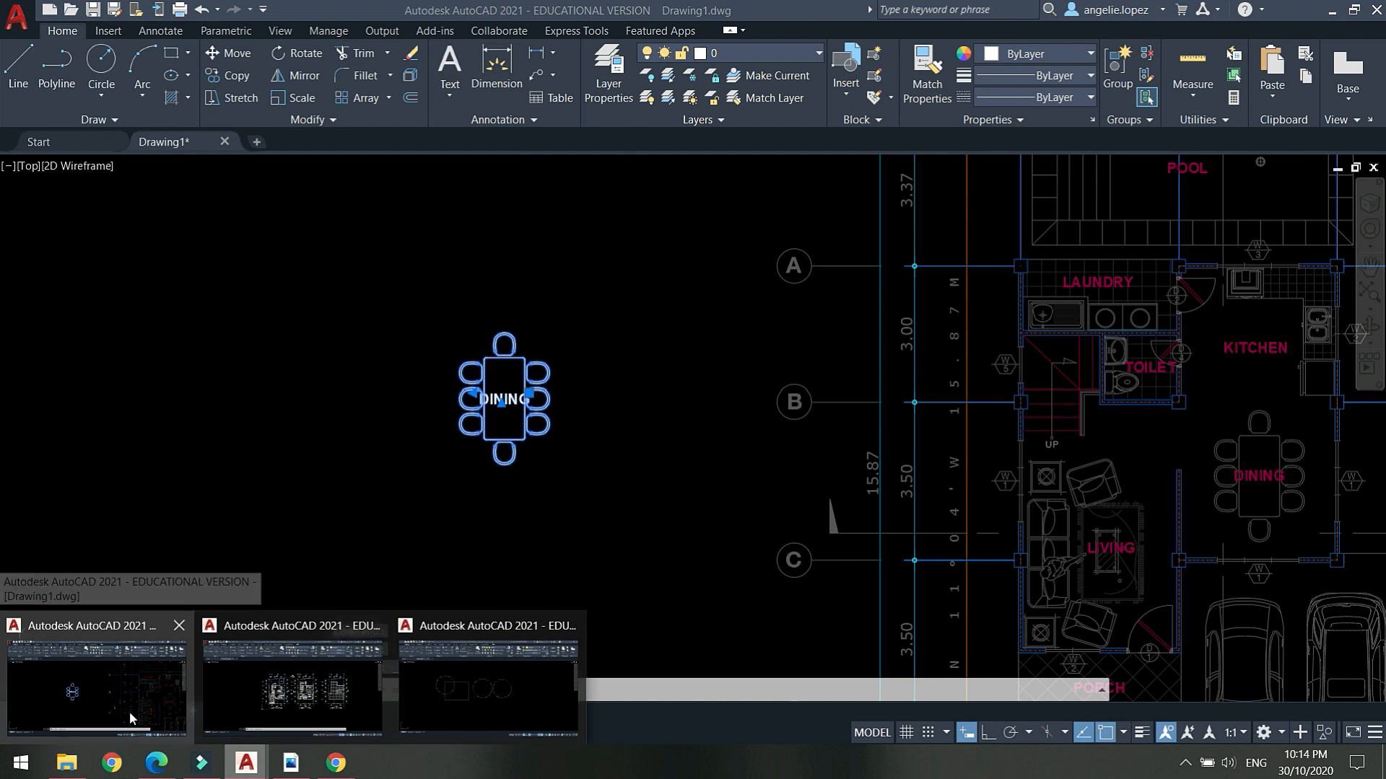
left_click(219, 701)
key("ctrl+v")
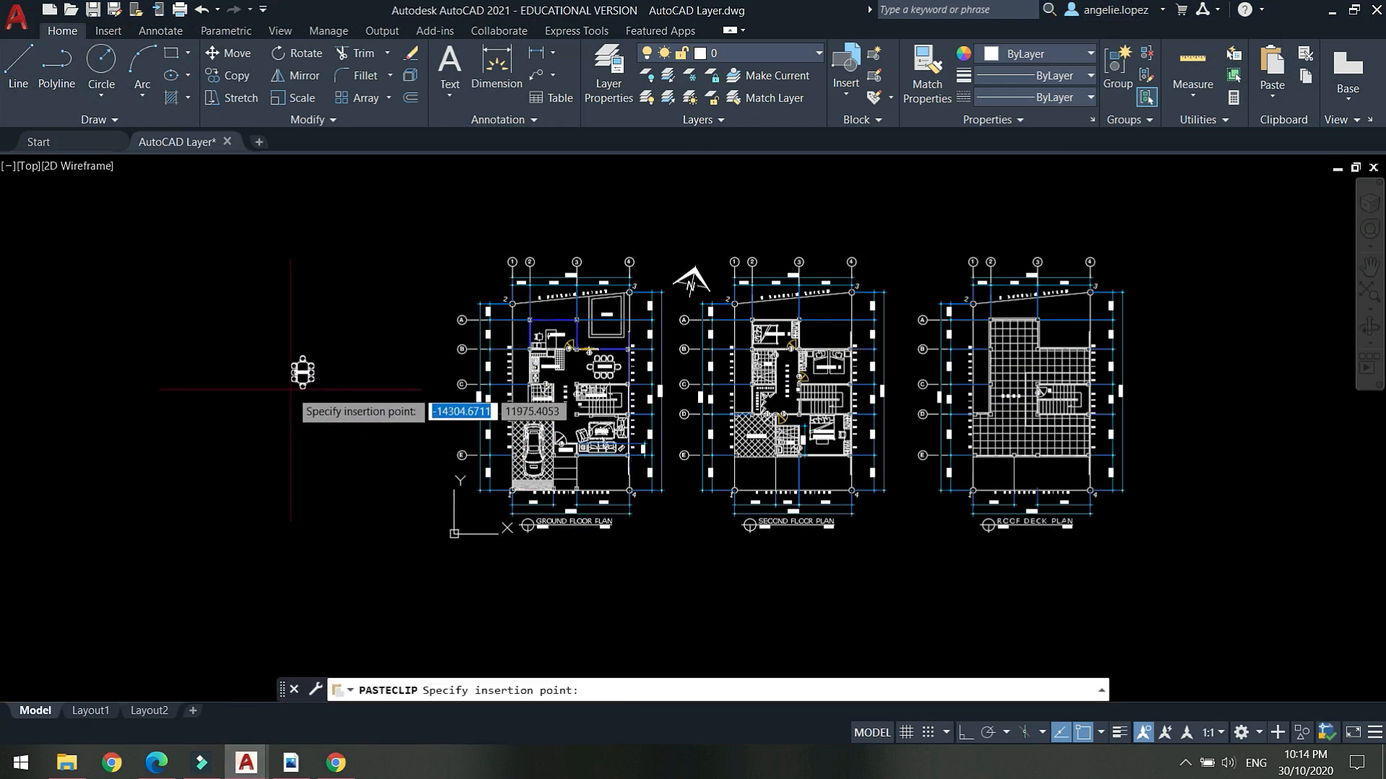
left_click(778, 53)
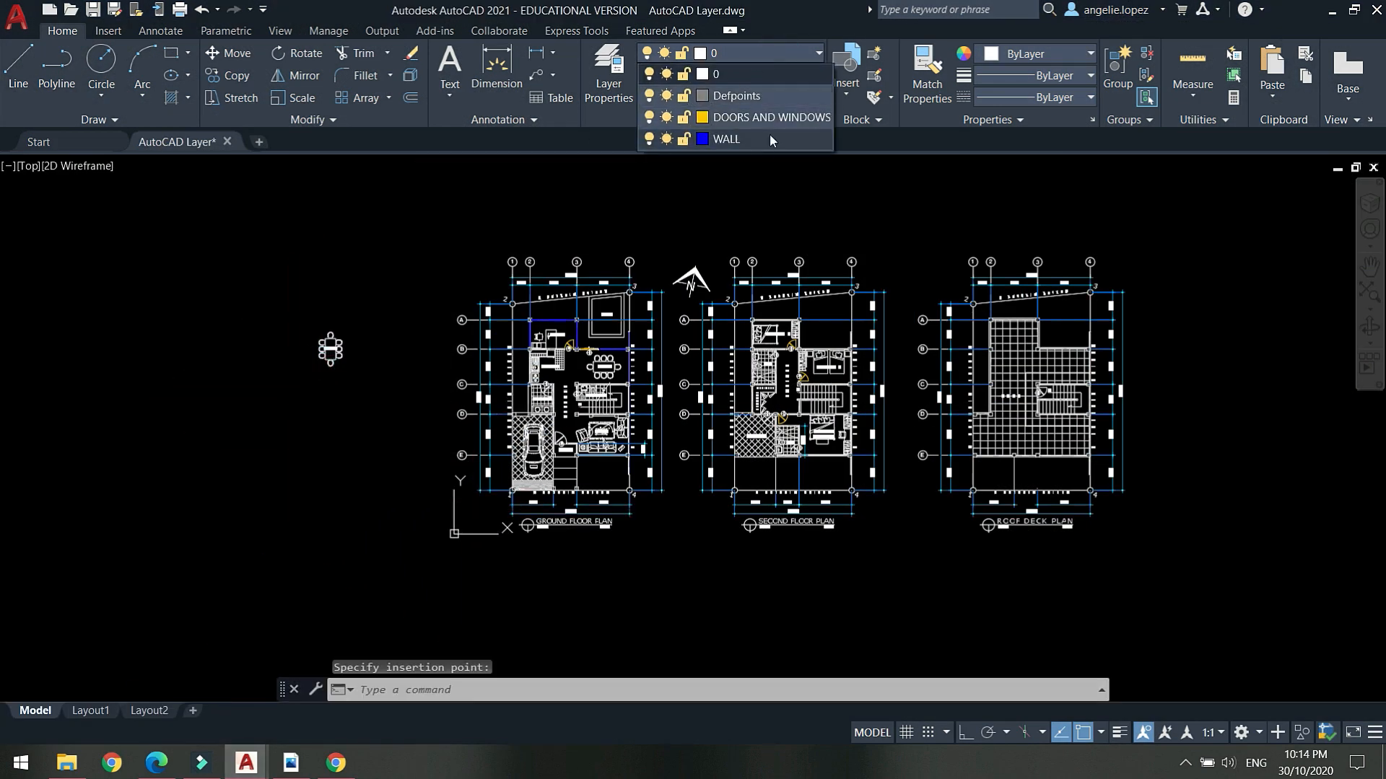
left_click(341, 350)
Move the pasted dining set and its label closer to the ground floor plan.
scroll(336, 351, "up", 4)
key("Escape")
left_click(425, 439)
left_click(270, 309)
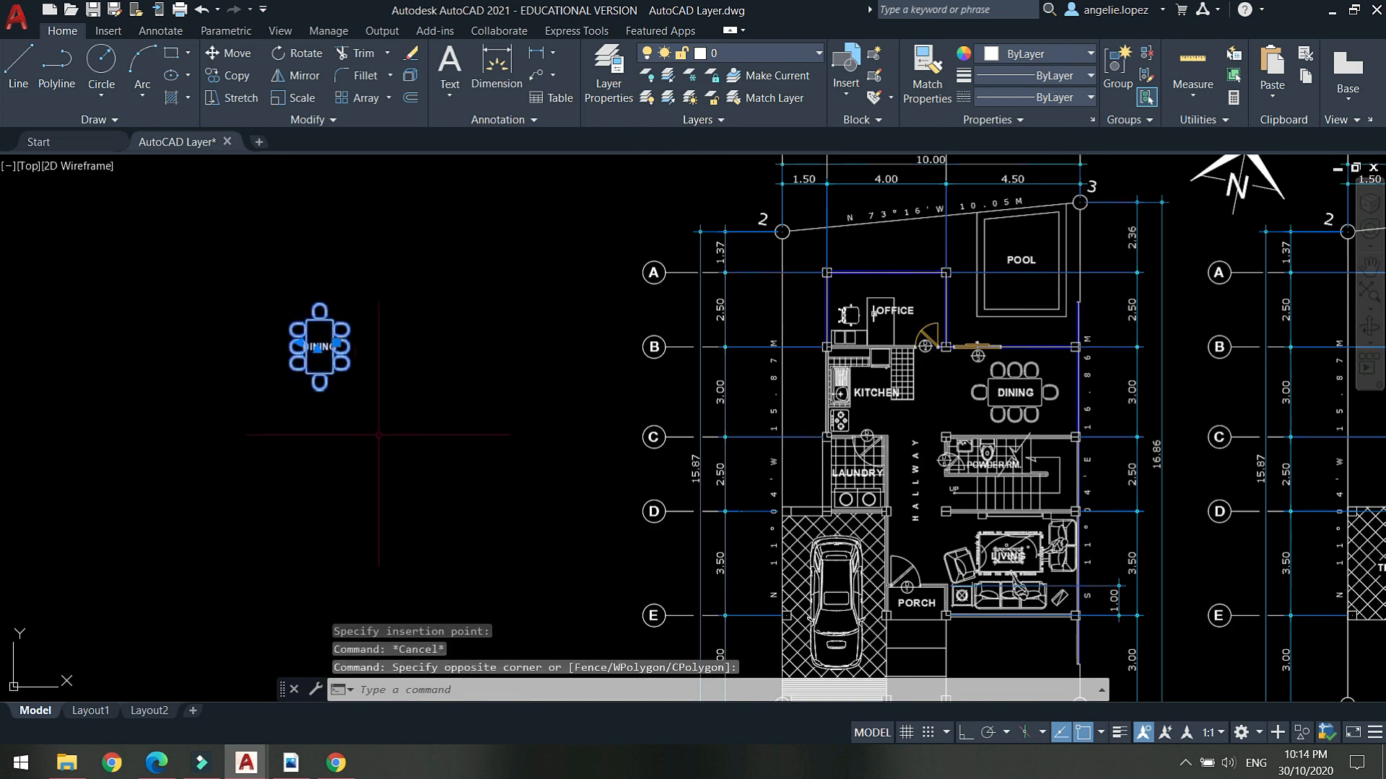
key("m")
key("Return")
left_click(420, 454)
left_click(586, 477)
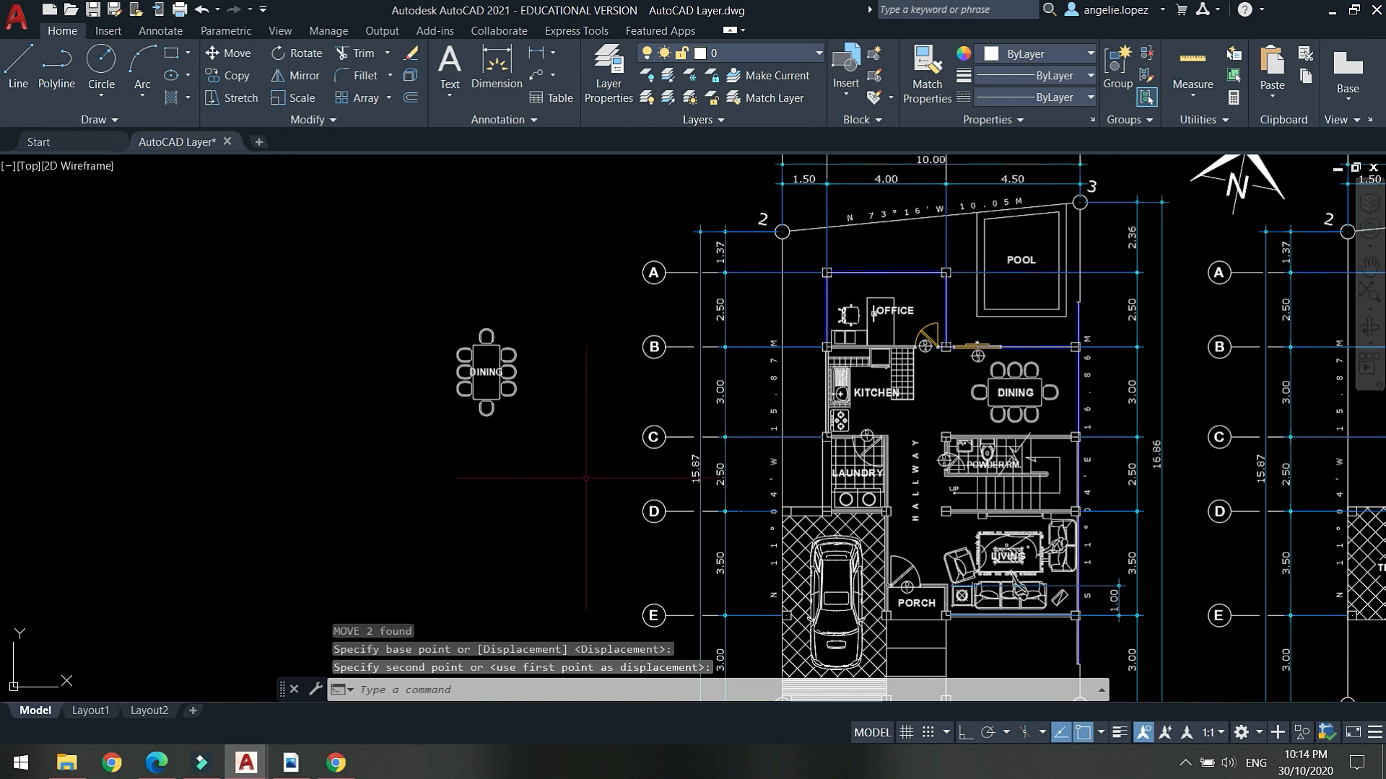
scroll(586, 478, "down", 3)
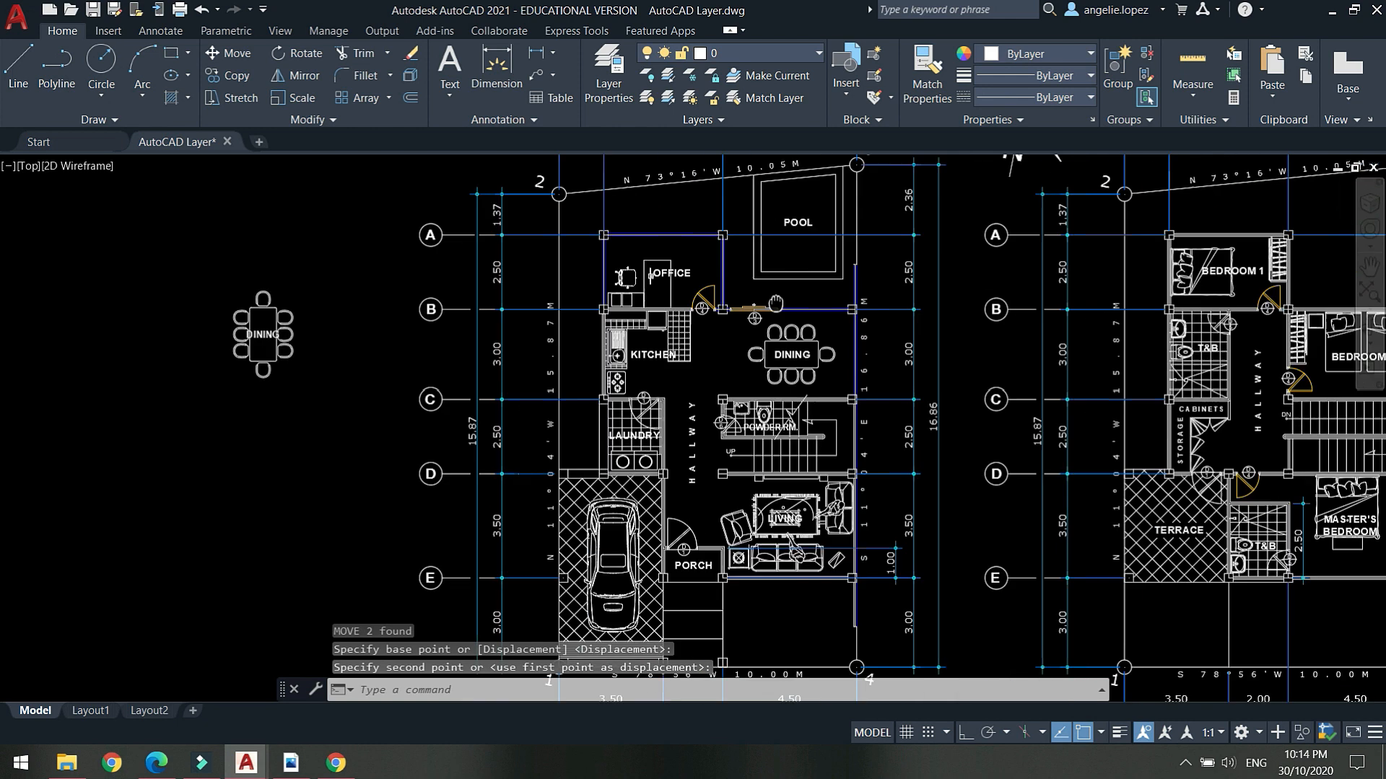
middle_click_drag(1056, 511, 794, 477)
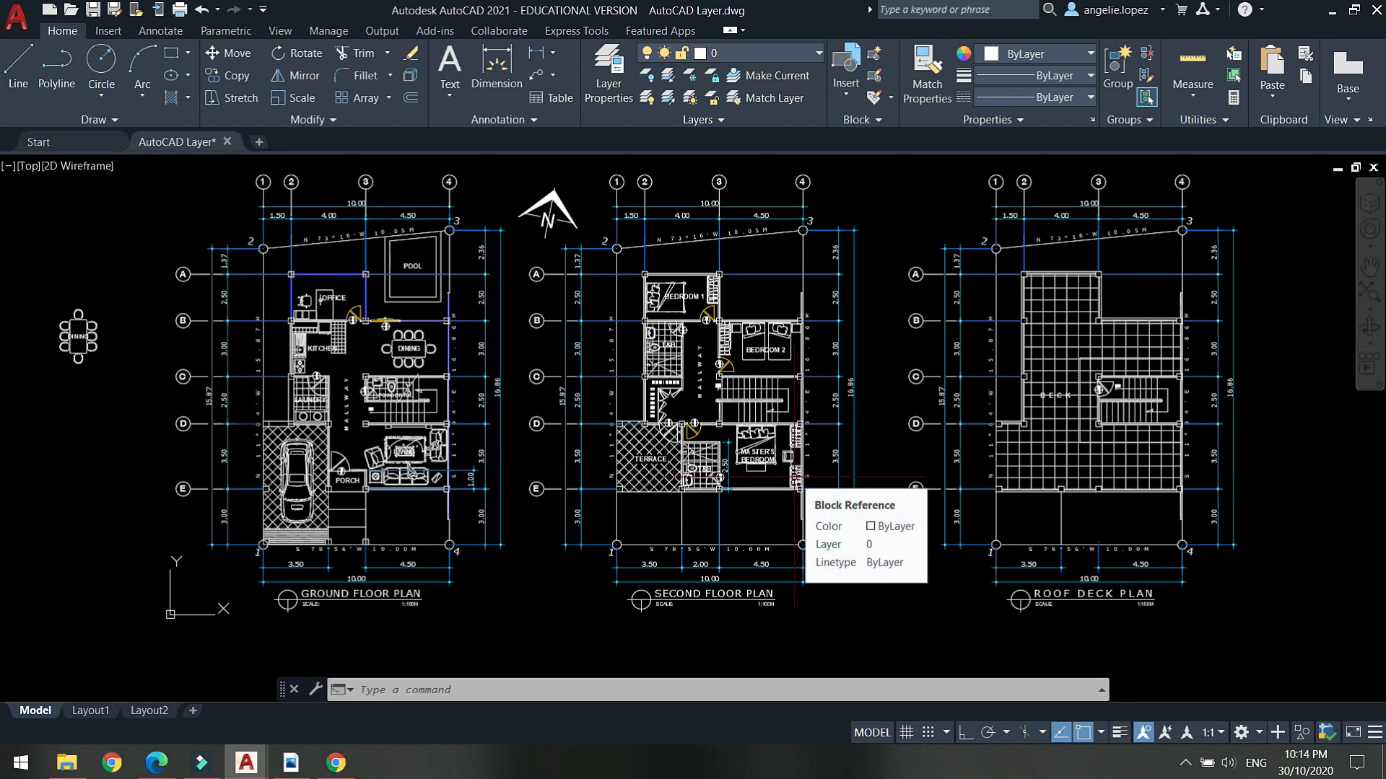
Switch to Drawing1.dwg and delete the copied dining set and its DINING label beside the ground floor plan.
mouse_move(246, 763)
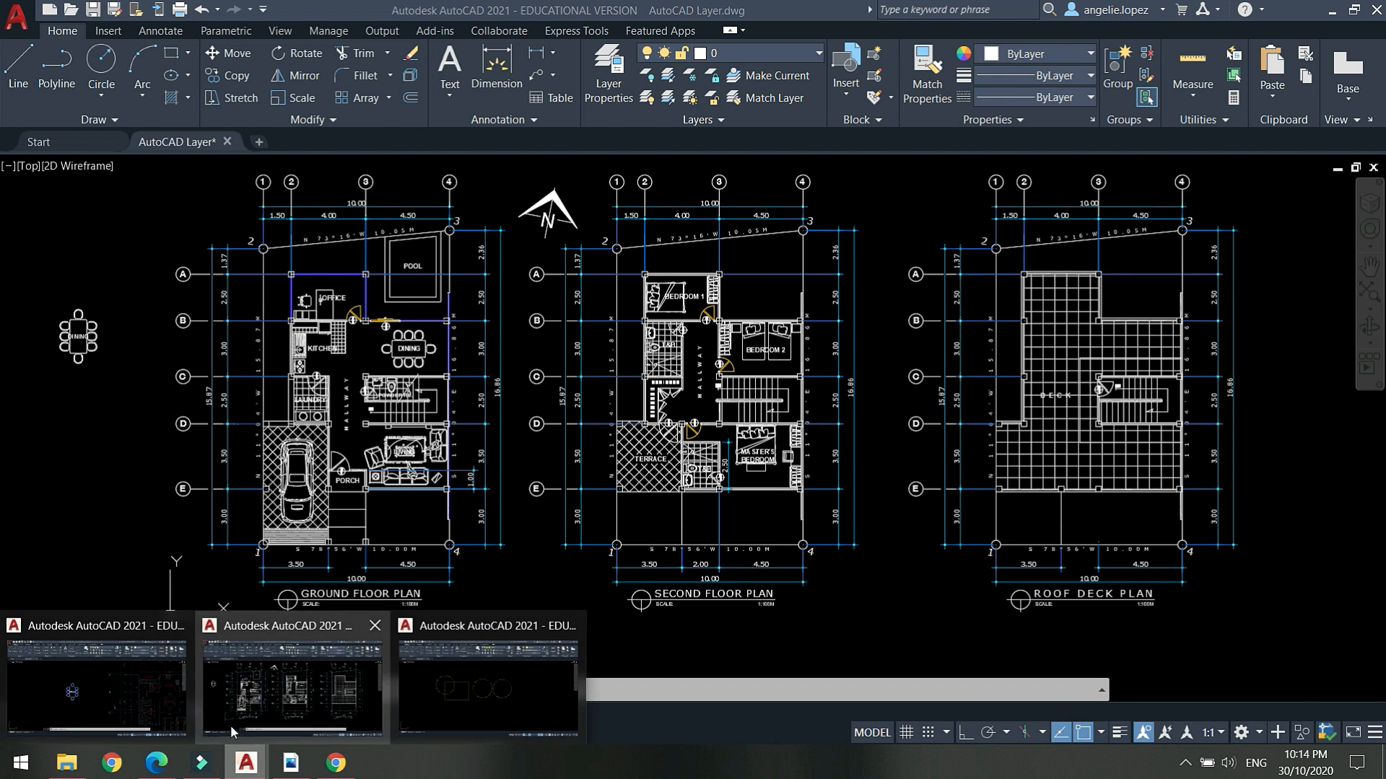
left_click(116, 696)
middle_click_drag(316, 305, 136, 327)
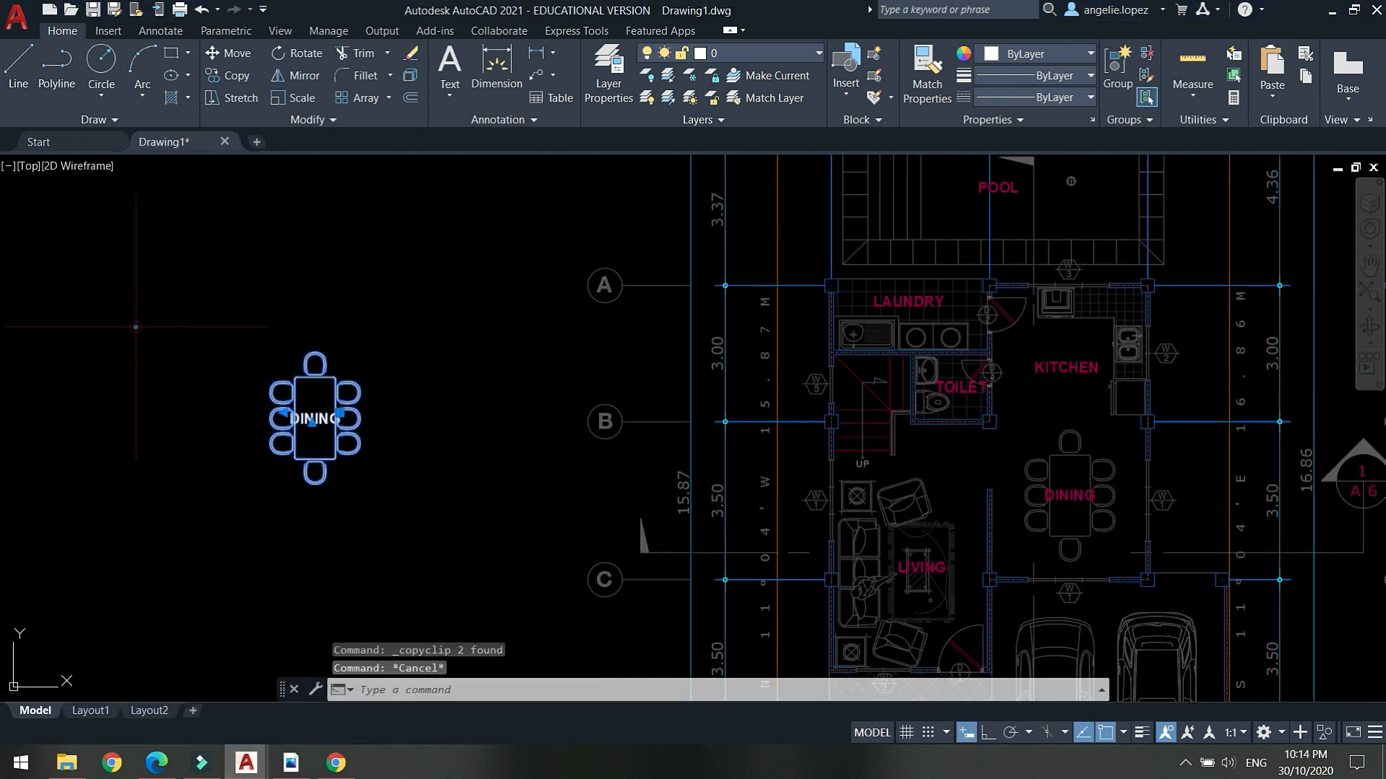
key("Delete")
scroll(240, 387, "down", 4)
middle_click_drag(1091, 316, 864, 295)
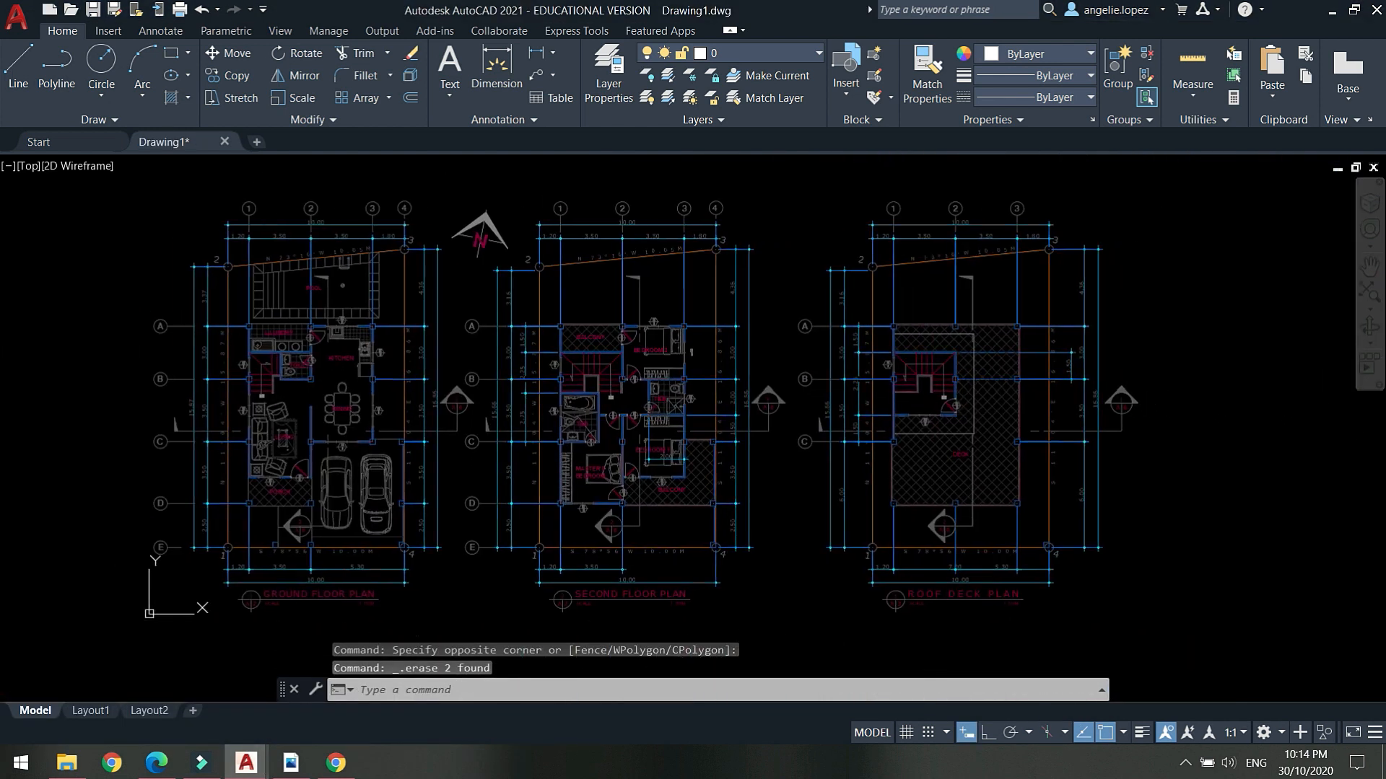
Create four new layers frozen in all viewports in the drawing's layer properties, and dismiss the Facebook notification.
left_click(754, 56)
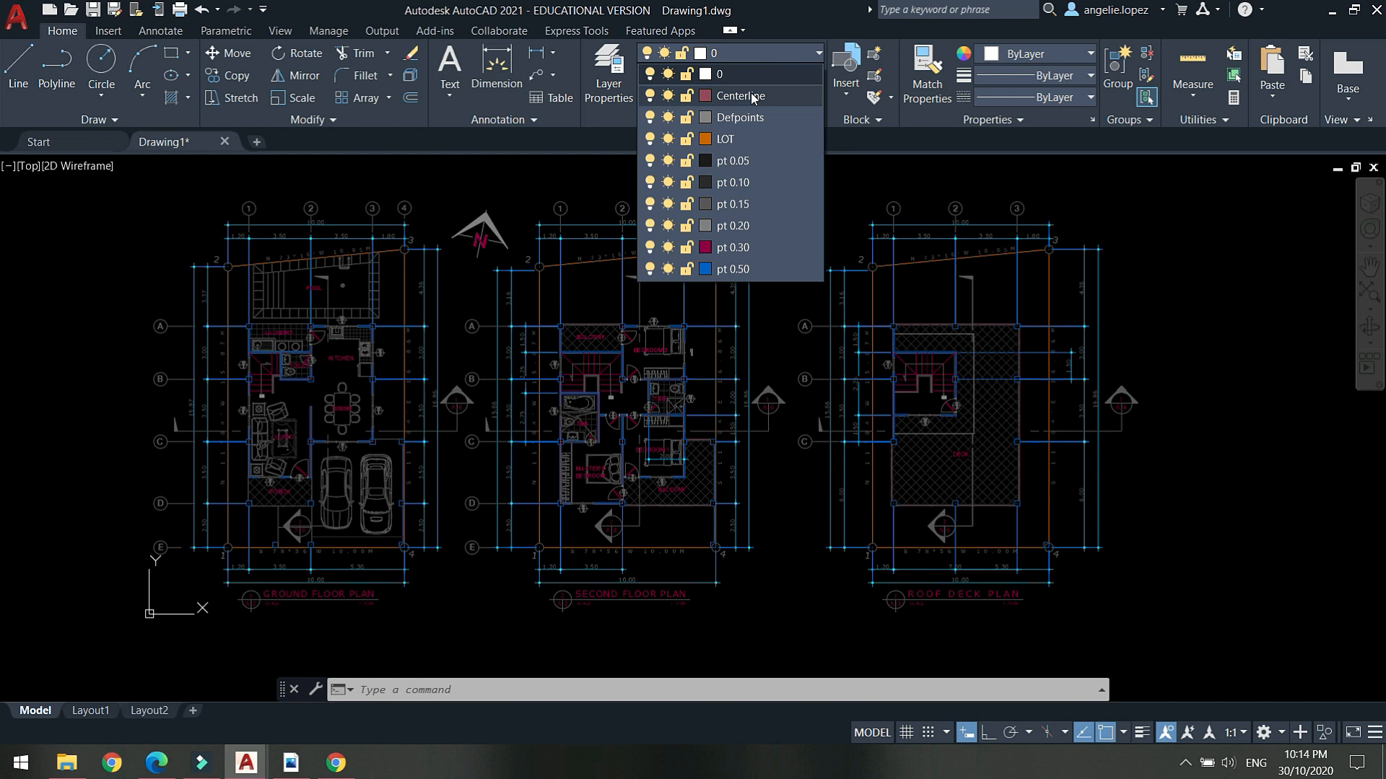
left_click(585, 88)
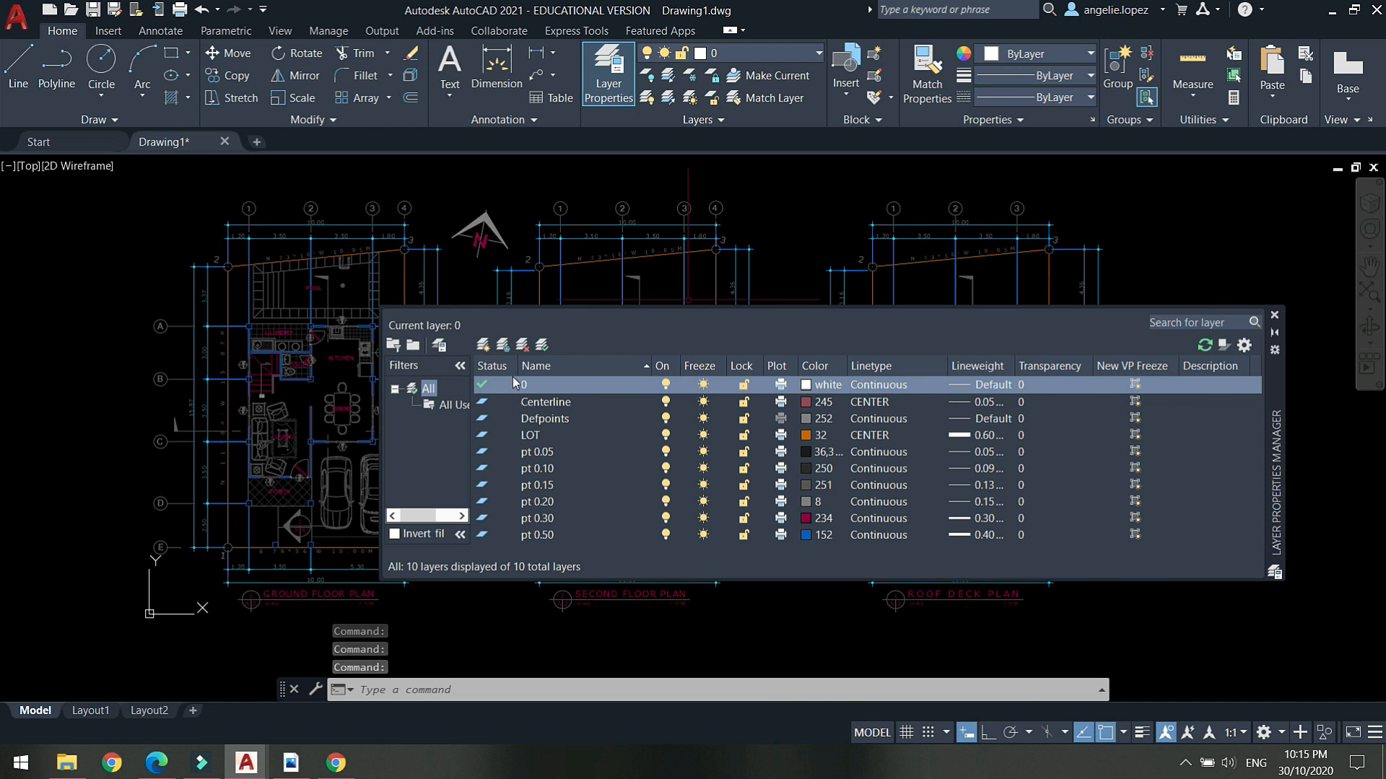
left_click(507, 346)
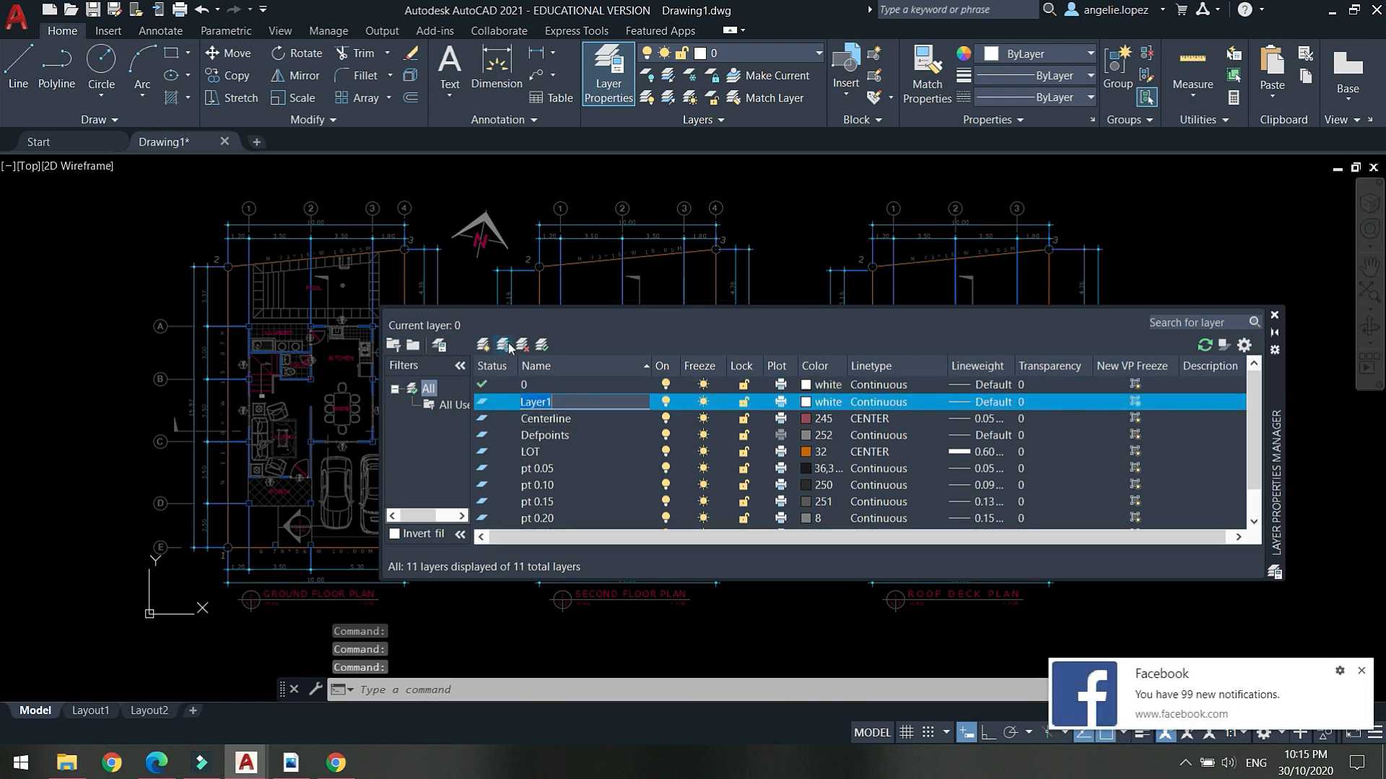
left_click(507, 345)
left_click(507, 346)
left_click(507, 346)
left_click(1361, 671)
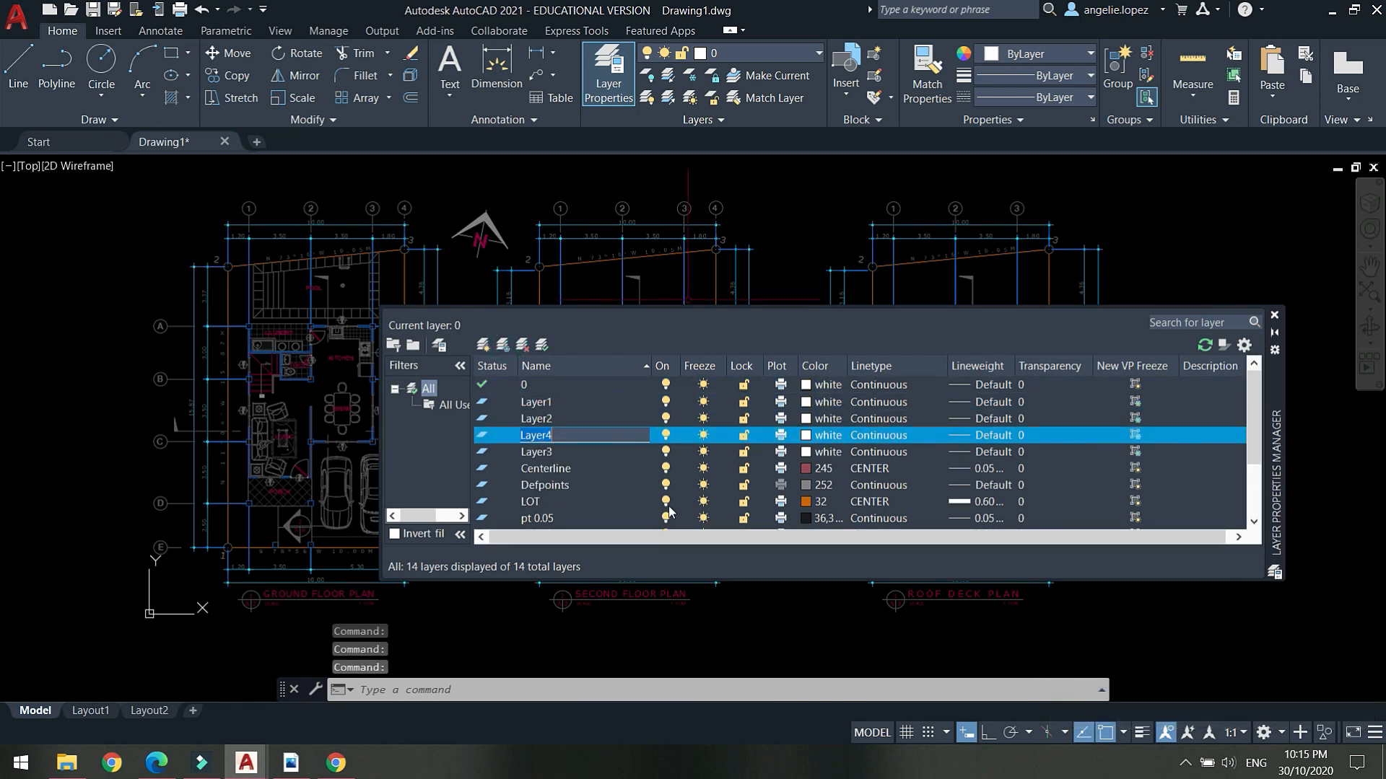
Delete the unused layers Layer1, Layer2, Layer3 and Layer4, and close the layer properties.
left_click(617, 482)
left_click(536, 402)
left_click(521, 345)
double_click(546, 436)
left_click(522, 345)
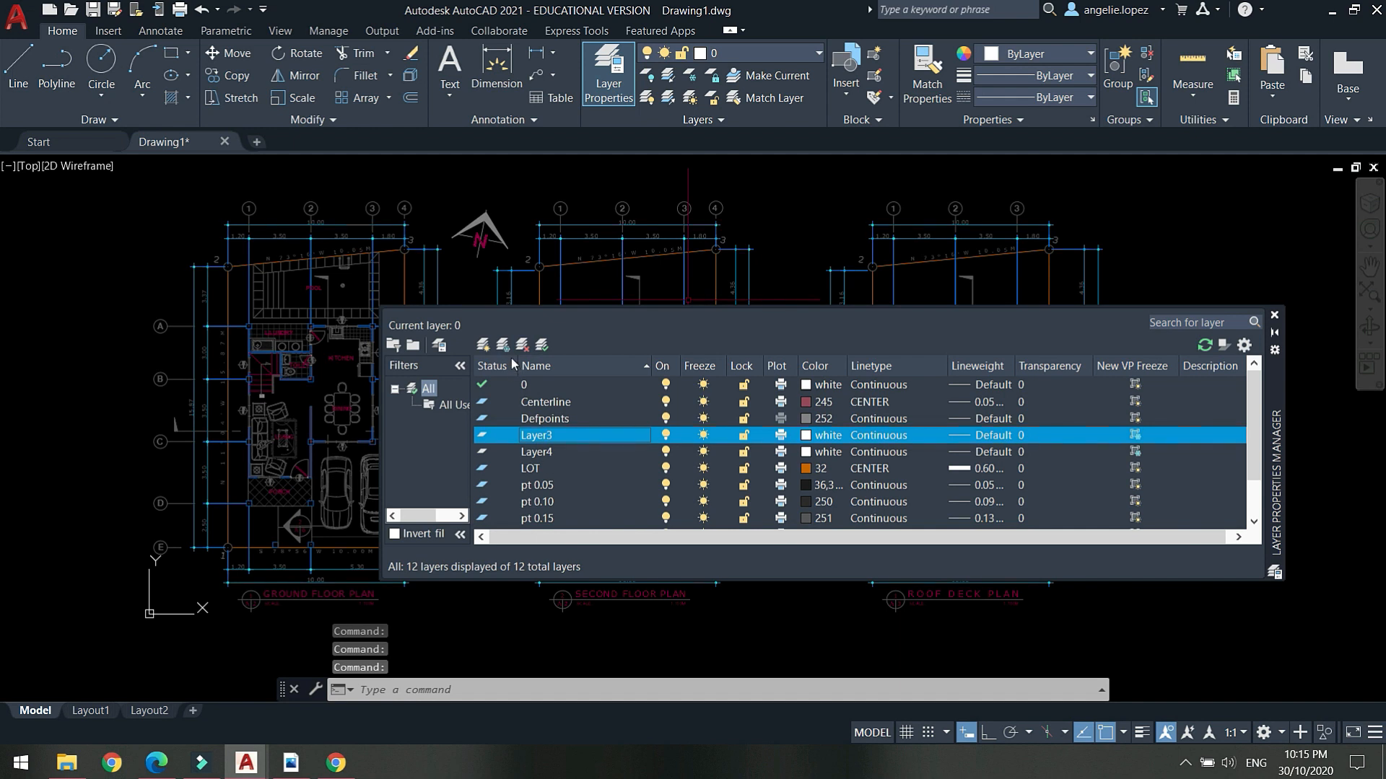
left_click(535, 453)
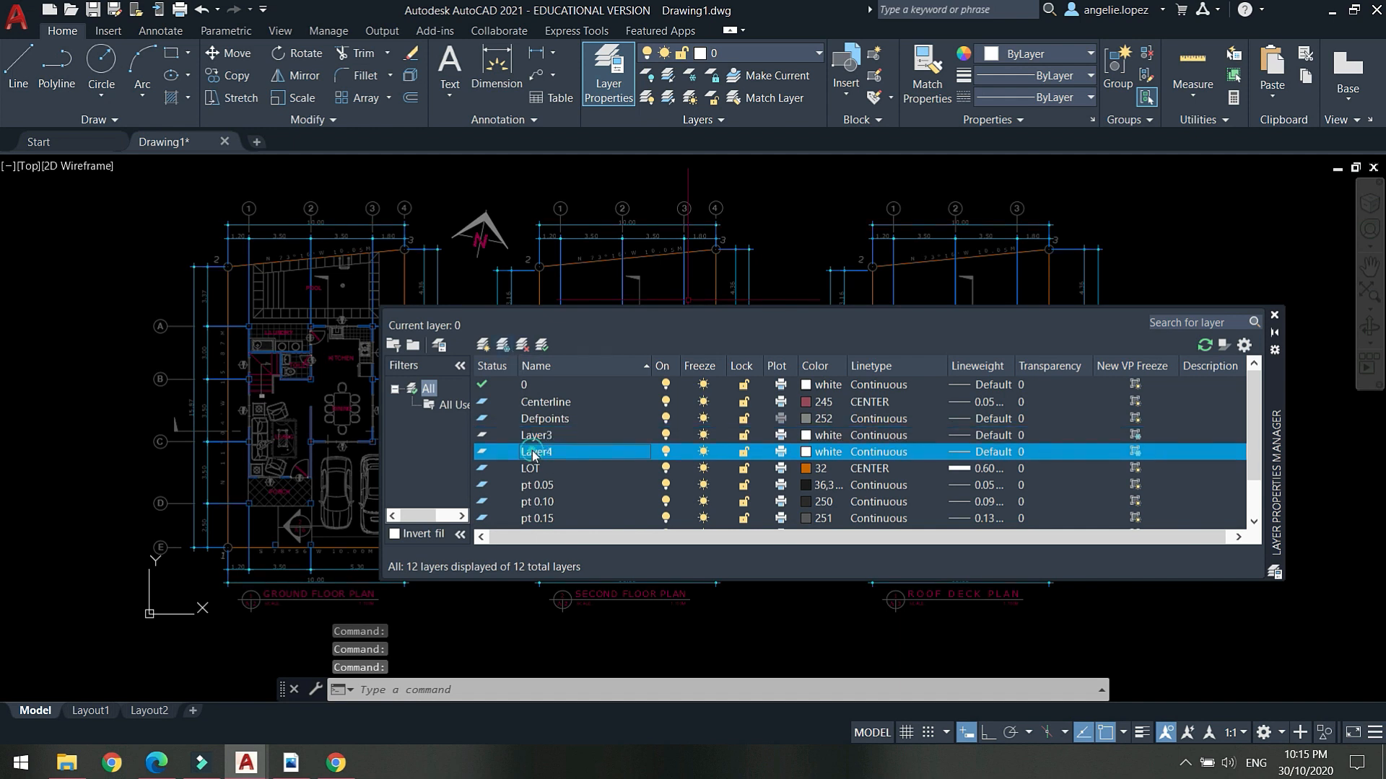
left_click(522, 345)
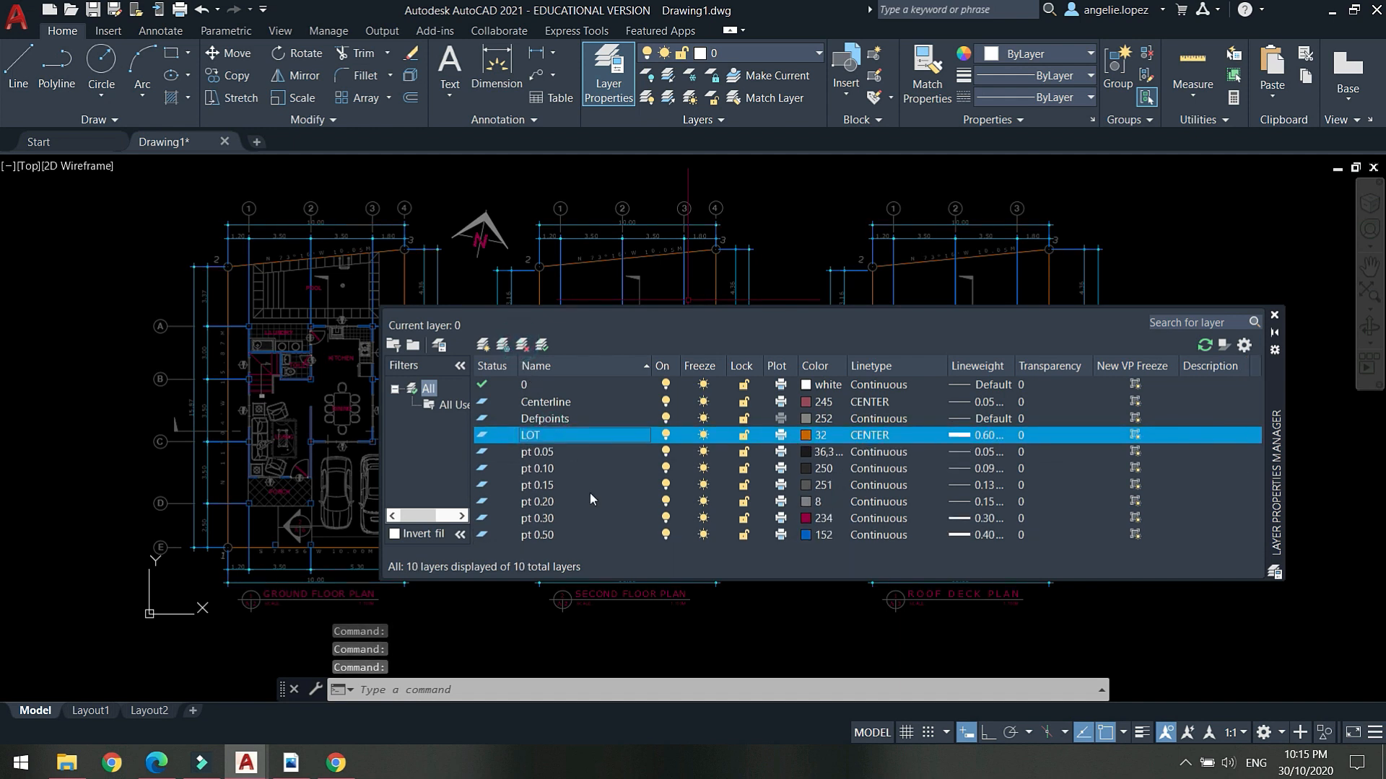
left_click(1274, 316)
middle_click_drag(712, 371, 882, 363)
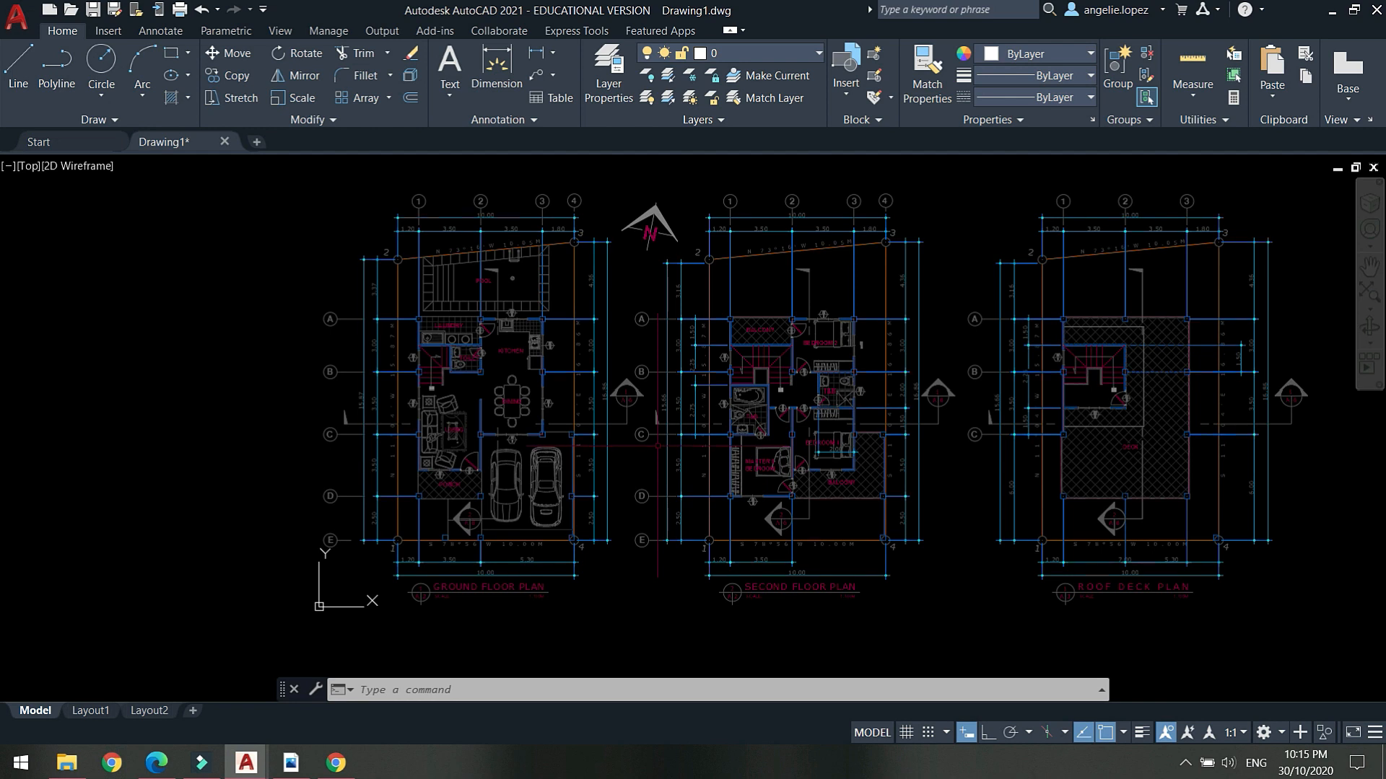
middle_click_drag(657, 446, 618, 436)
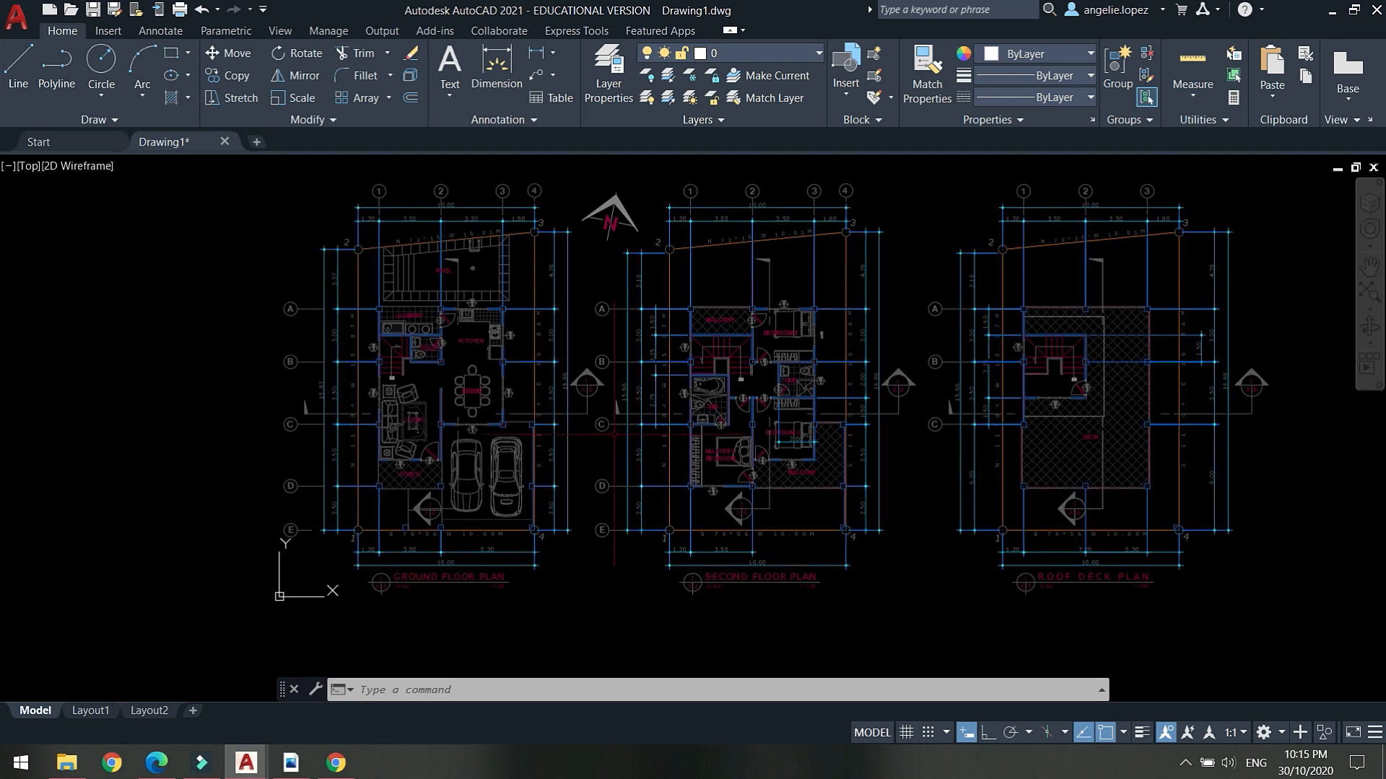